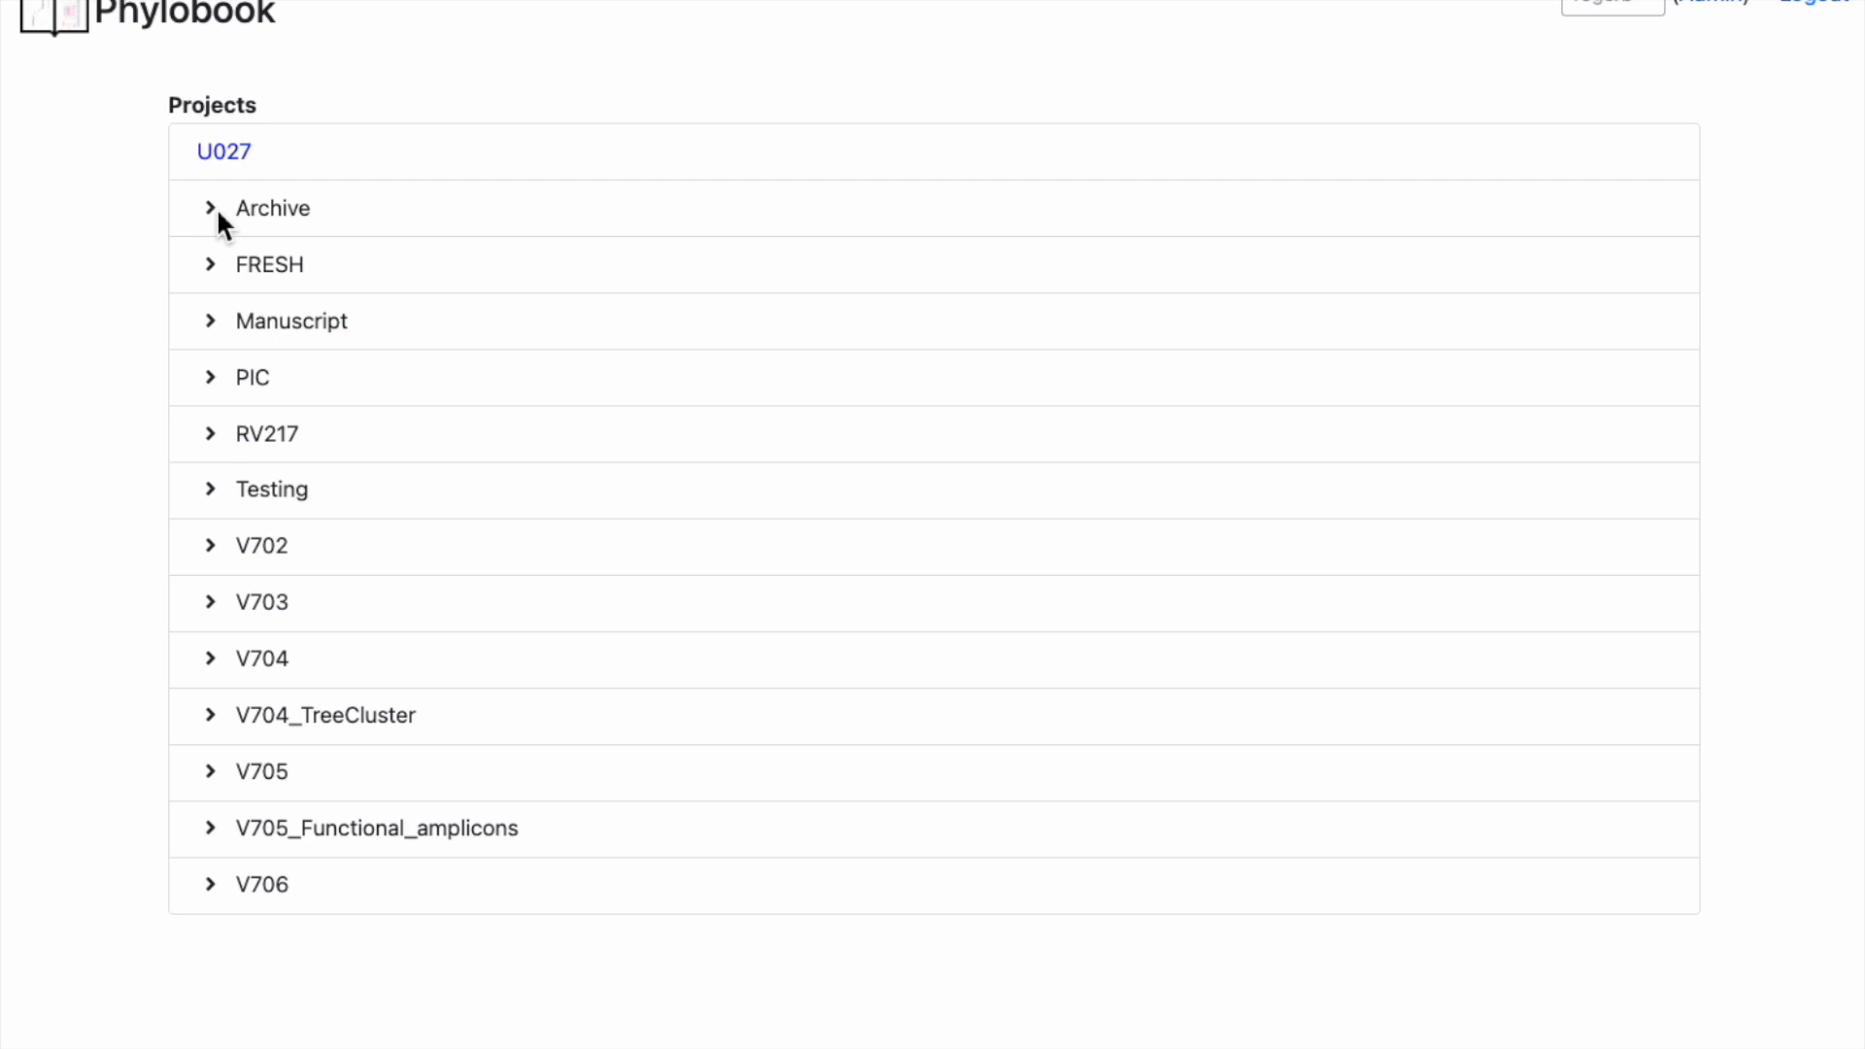
Step: Open the HIV_DEMO project from the Manuscript folder and display its tree and highlighter plot at full size
left_click(212, 321)
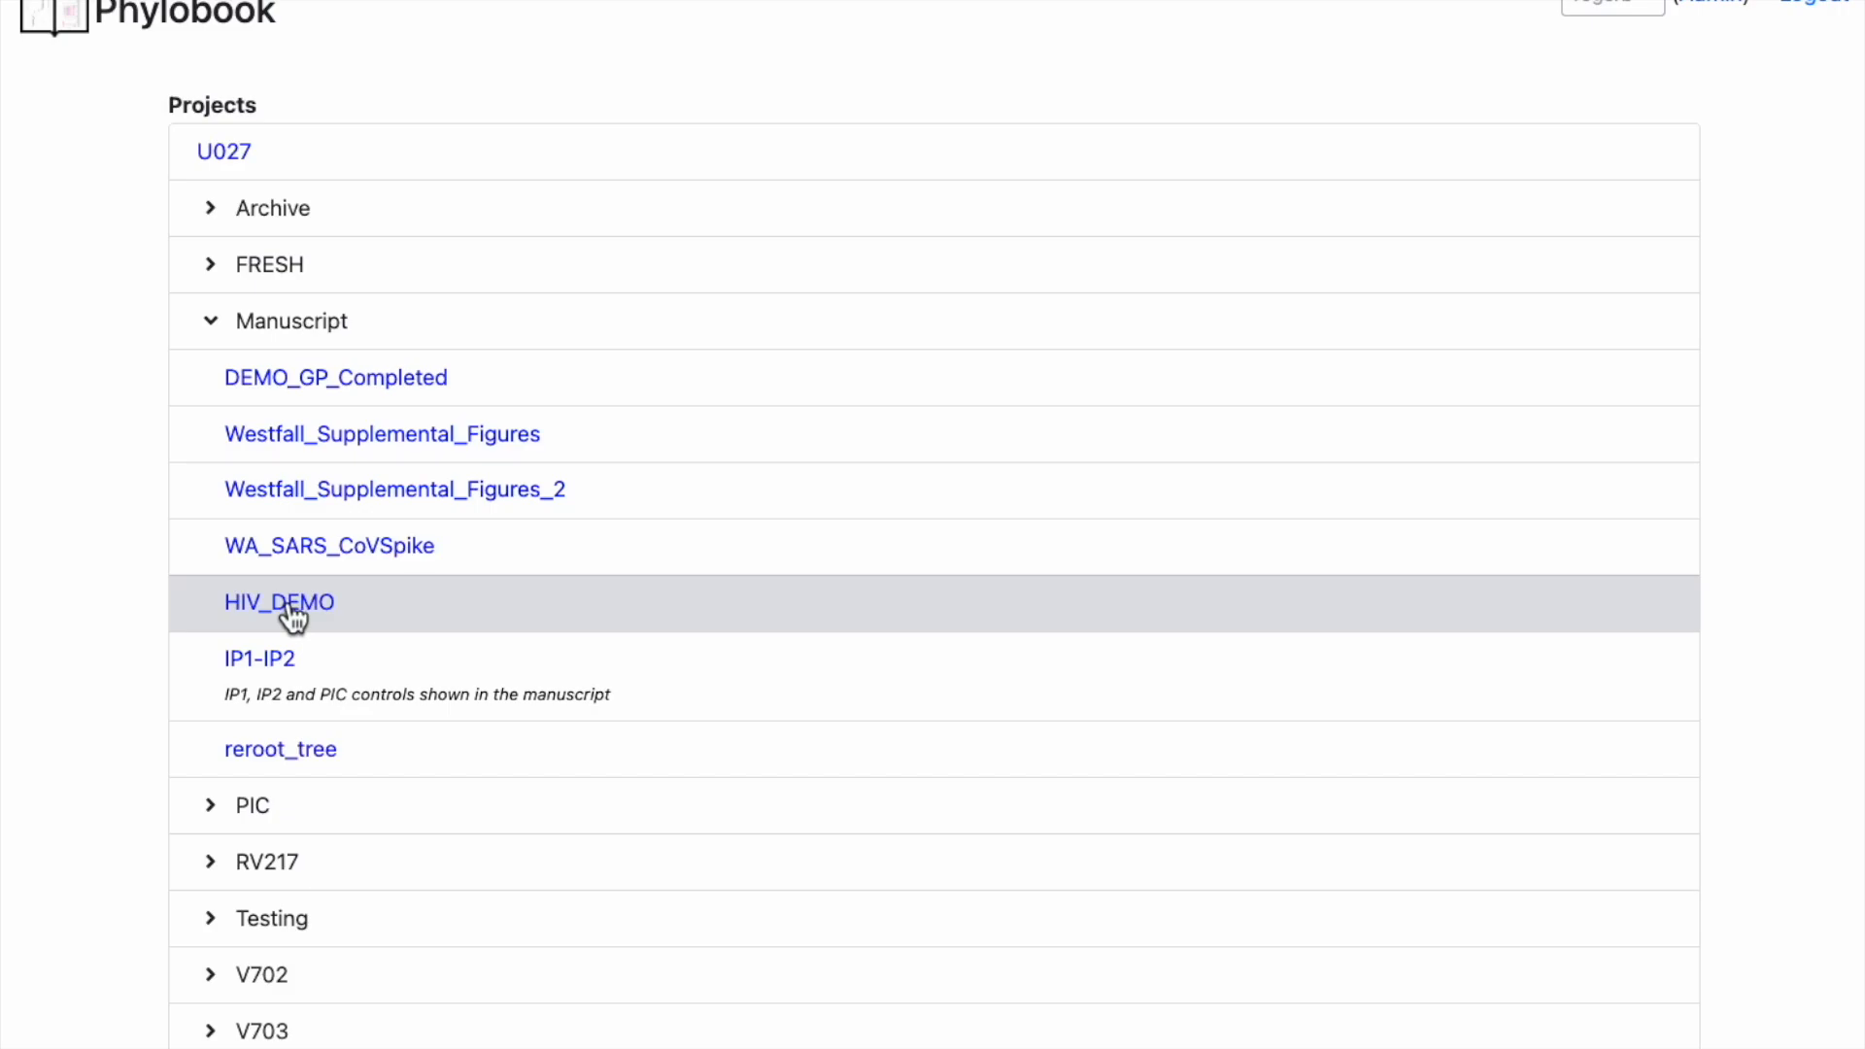
left_click(291, 607)
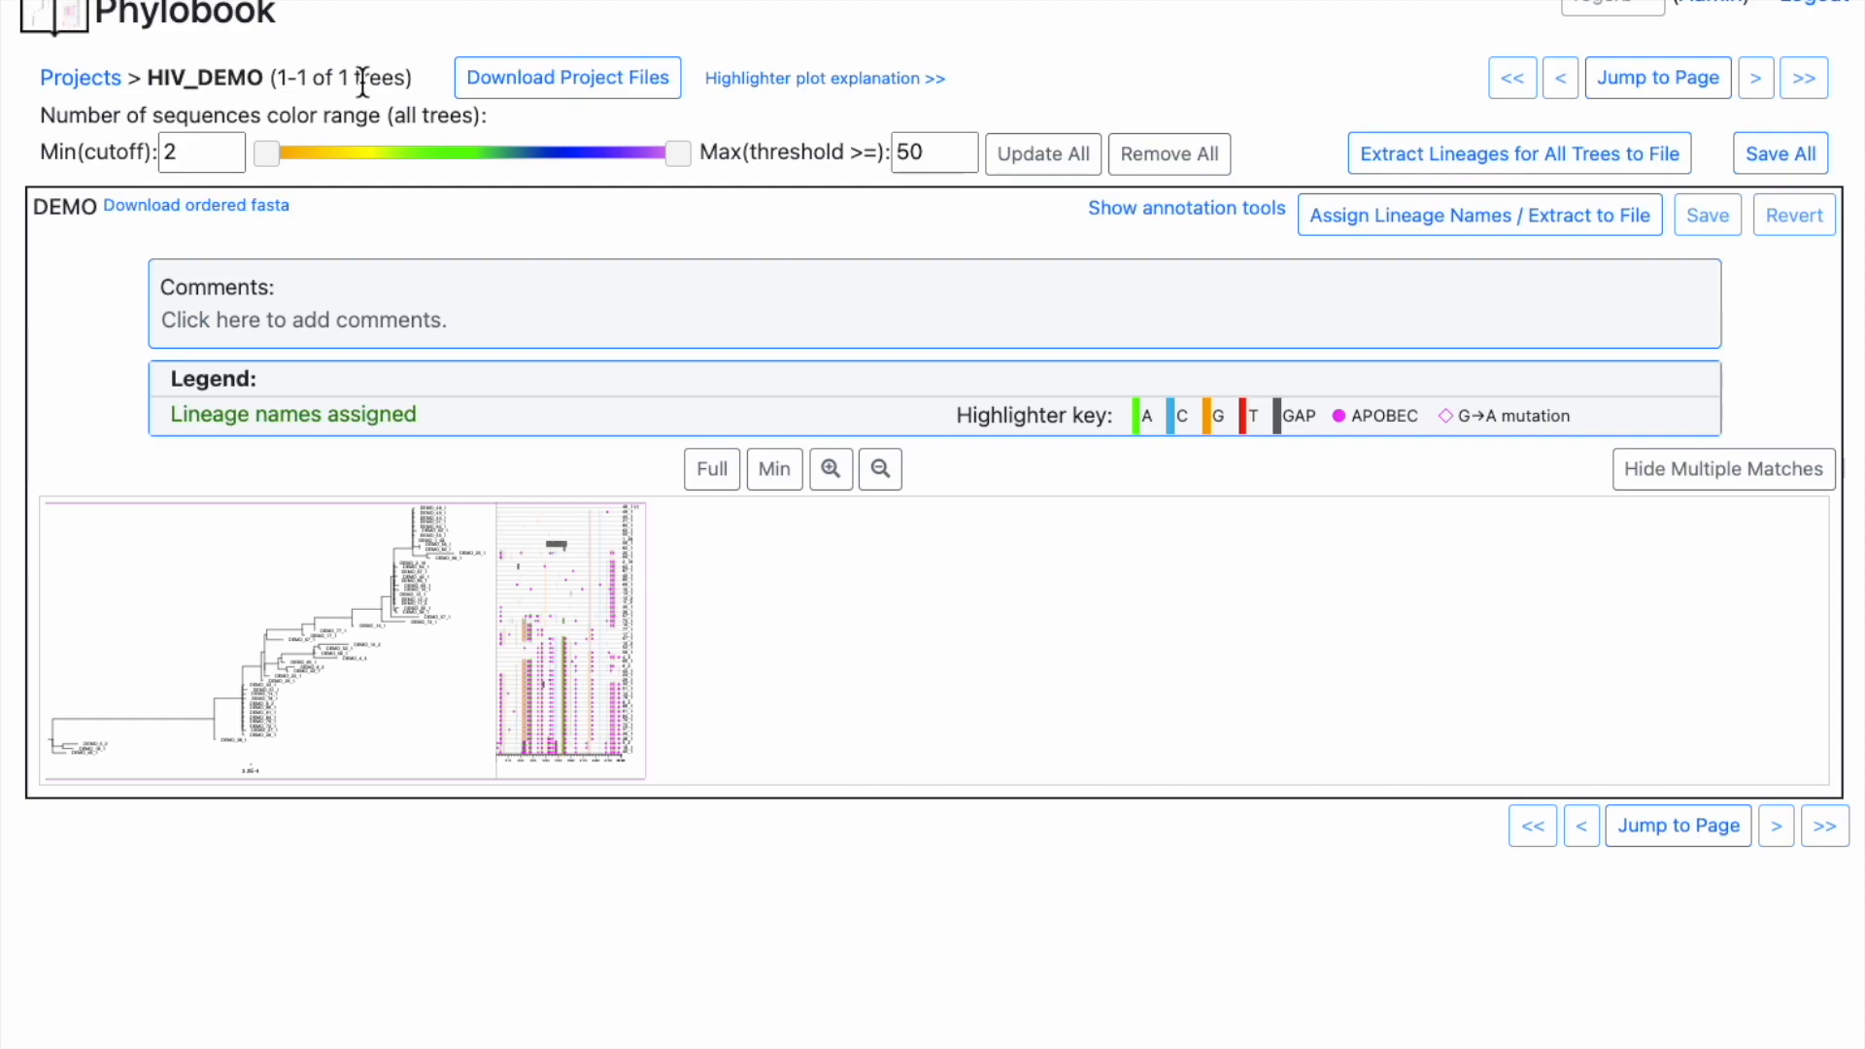
left_click(727, 483)
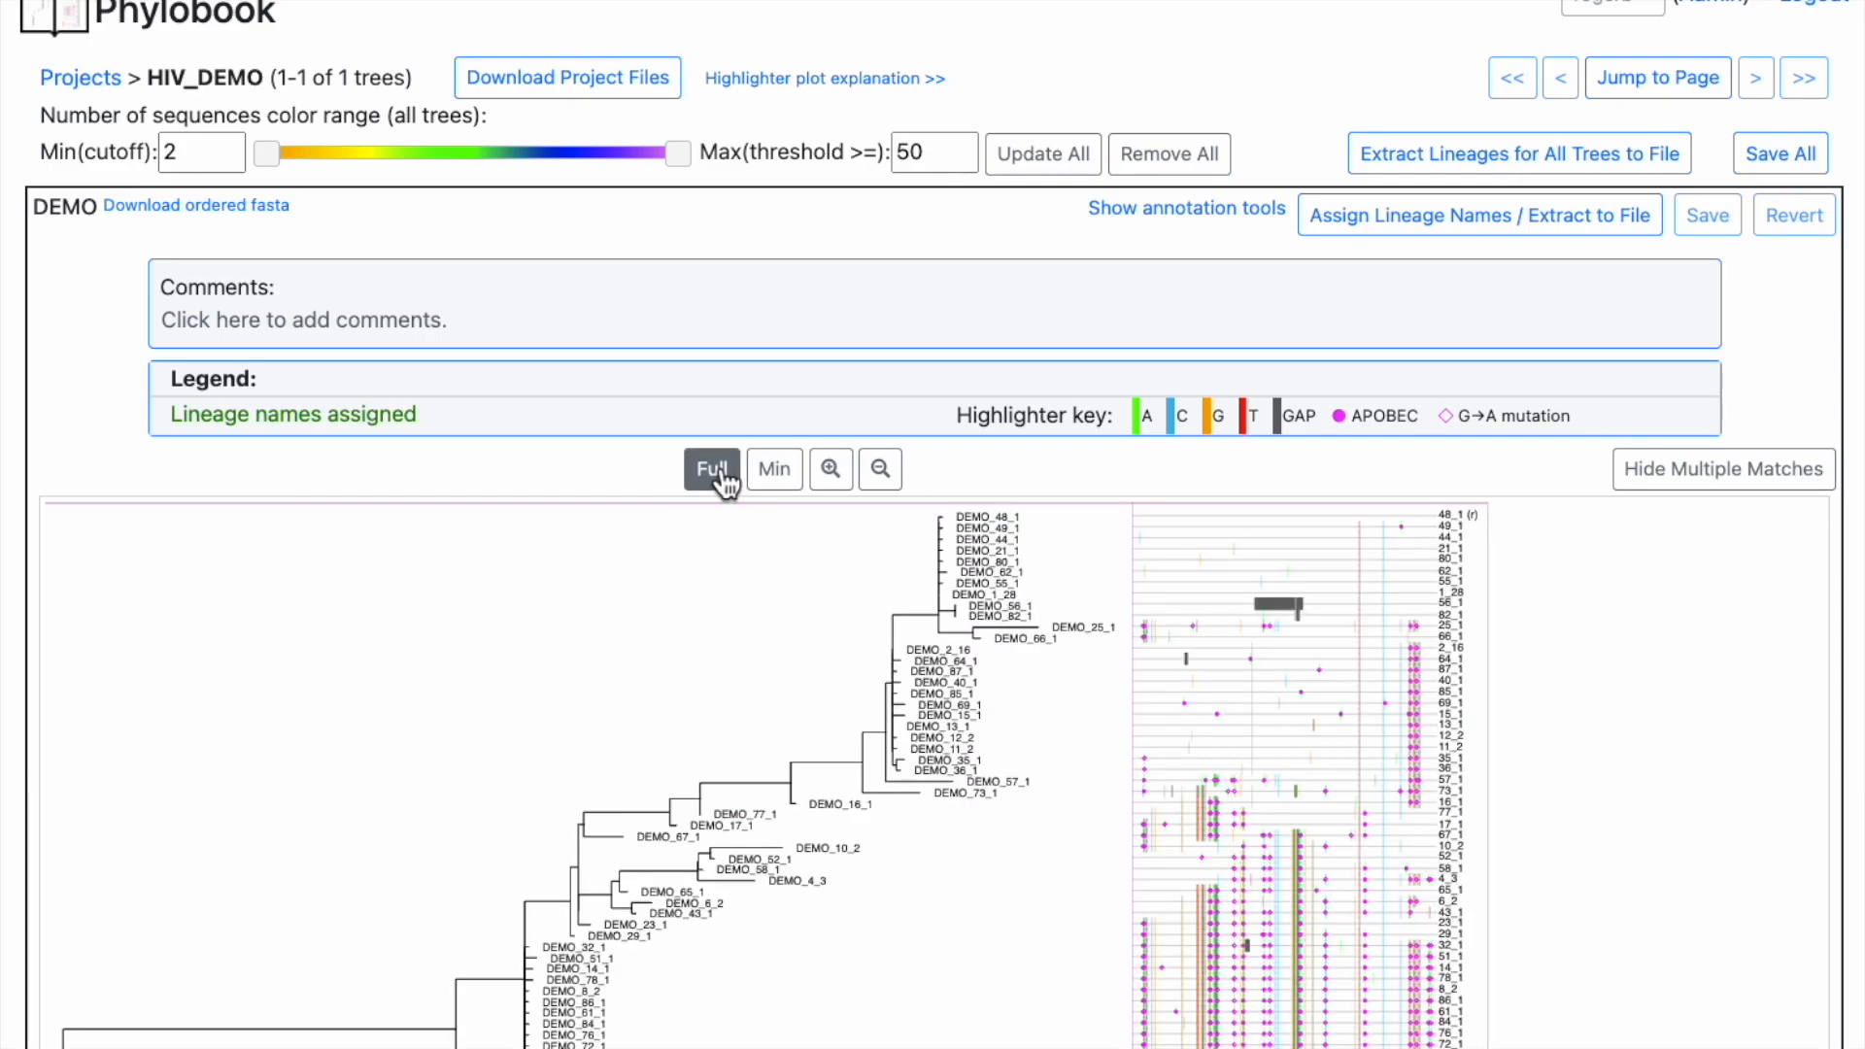
scroll(719, 481, "down", 3)
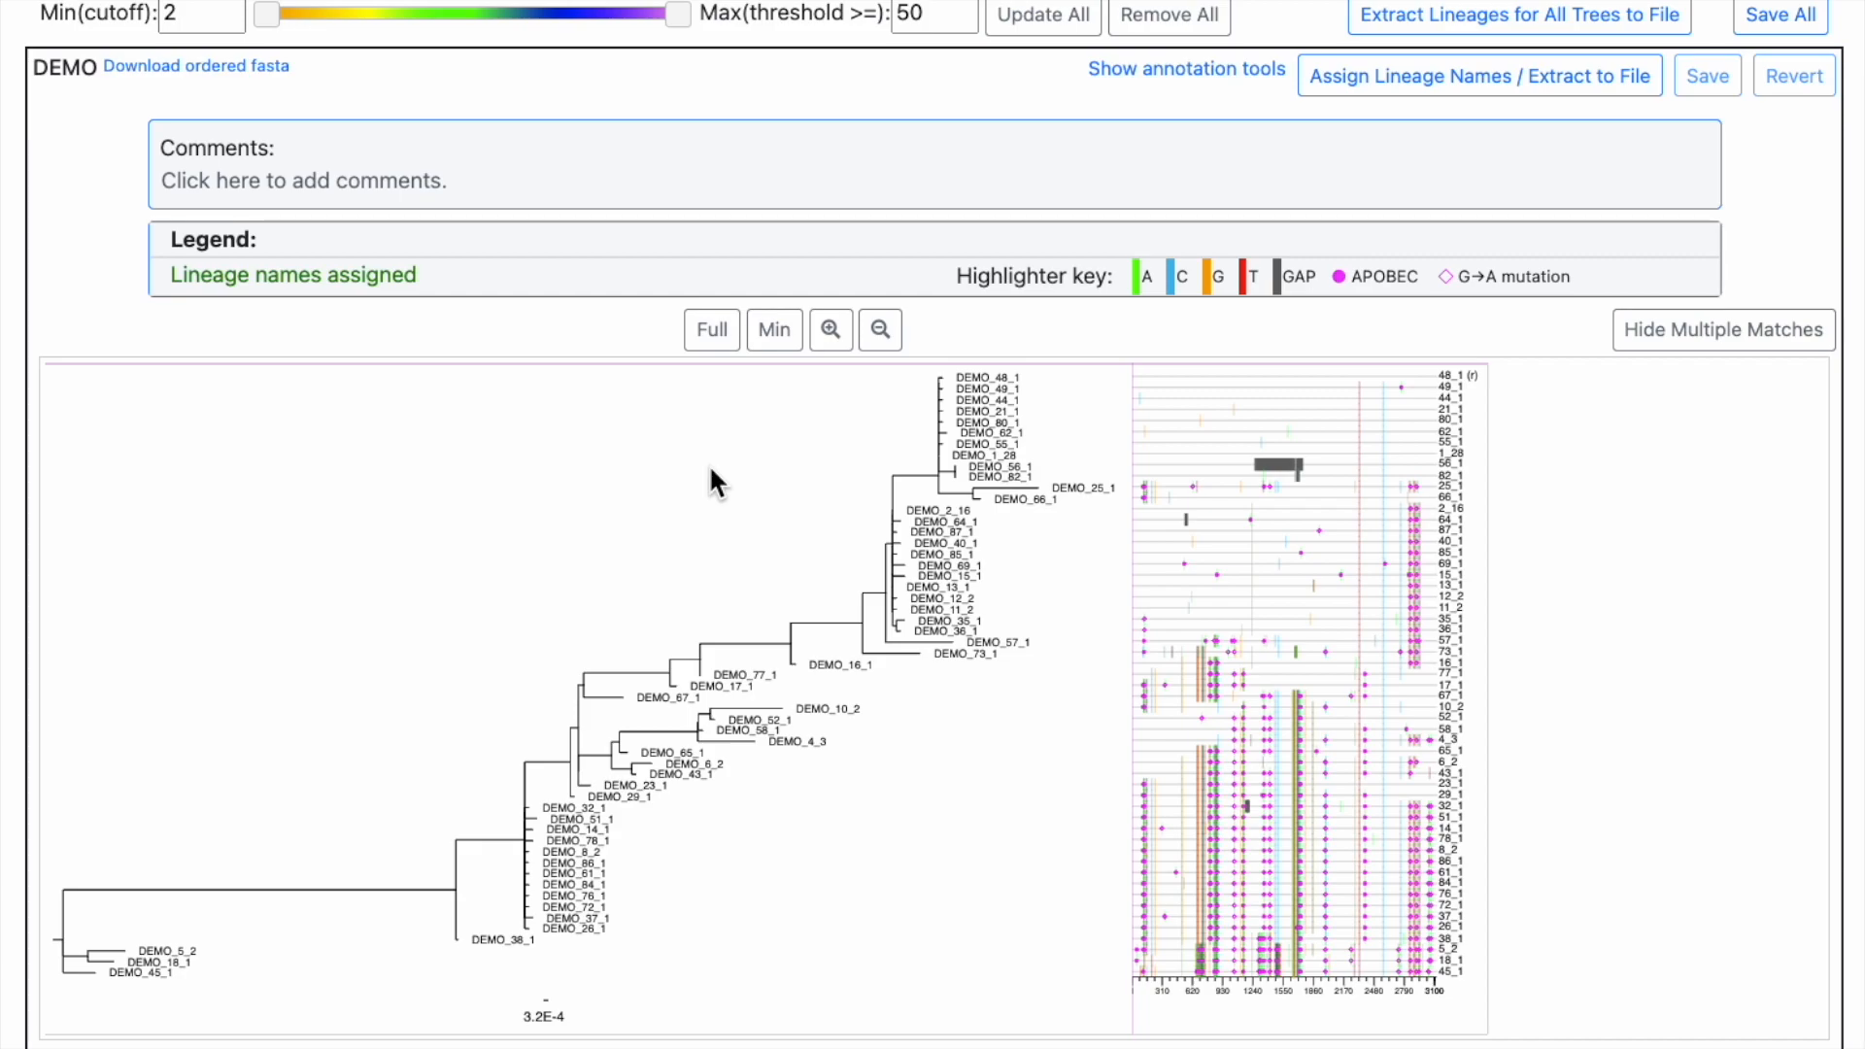
scroll(710, 470, "down", 1)
scroll(711, 470, "up", 3)
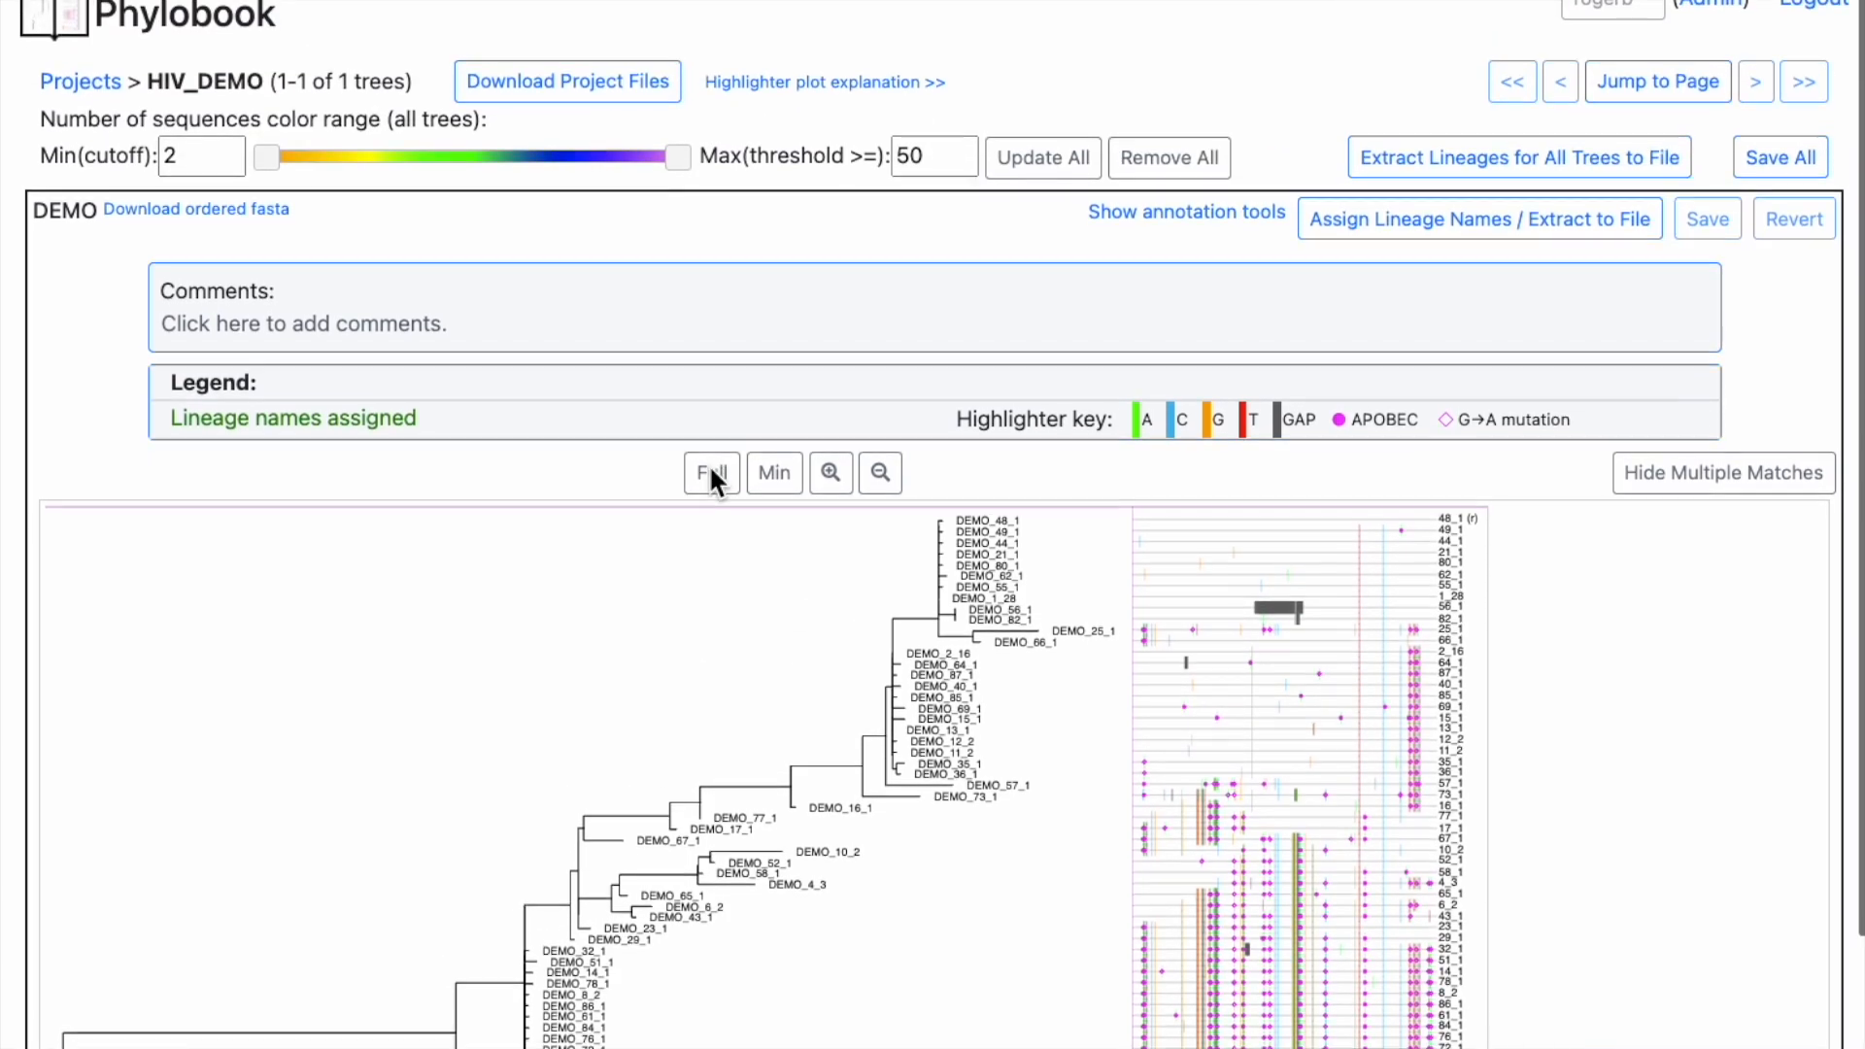
scroll(726, 486, "down", 3)
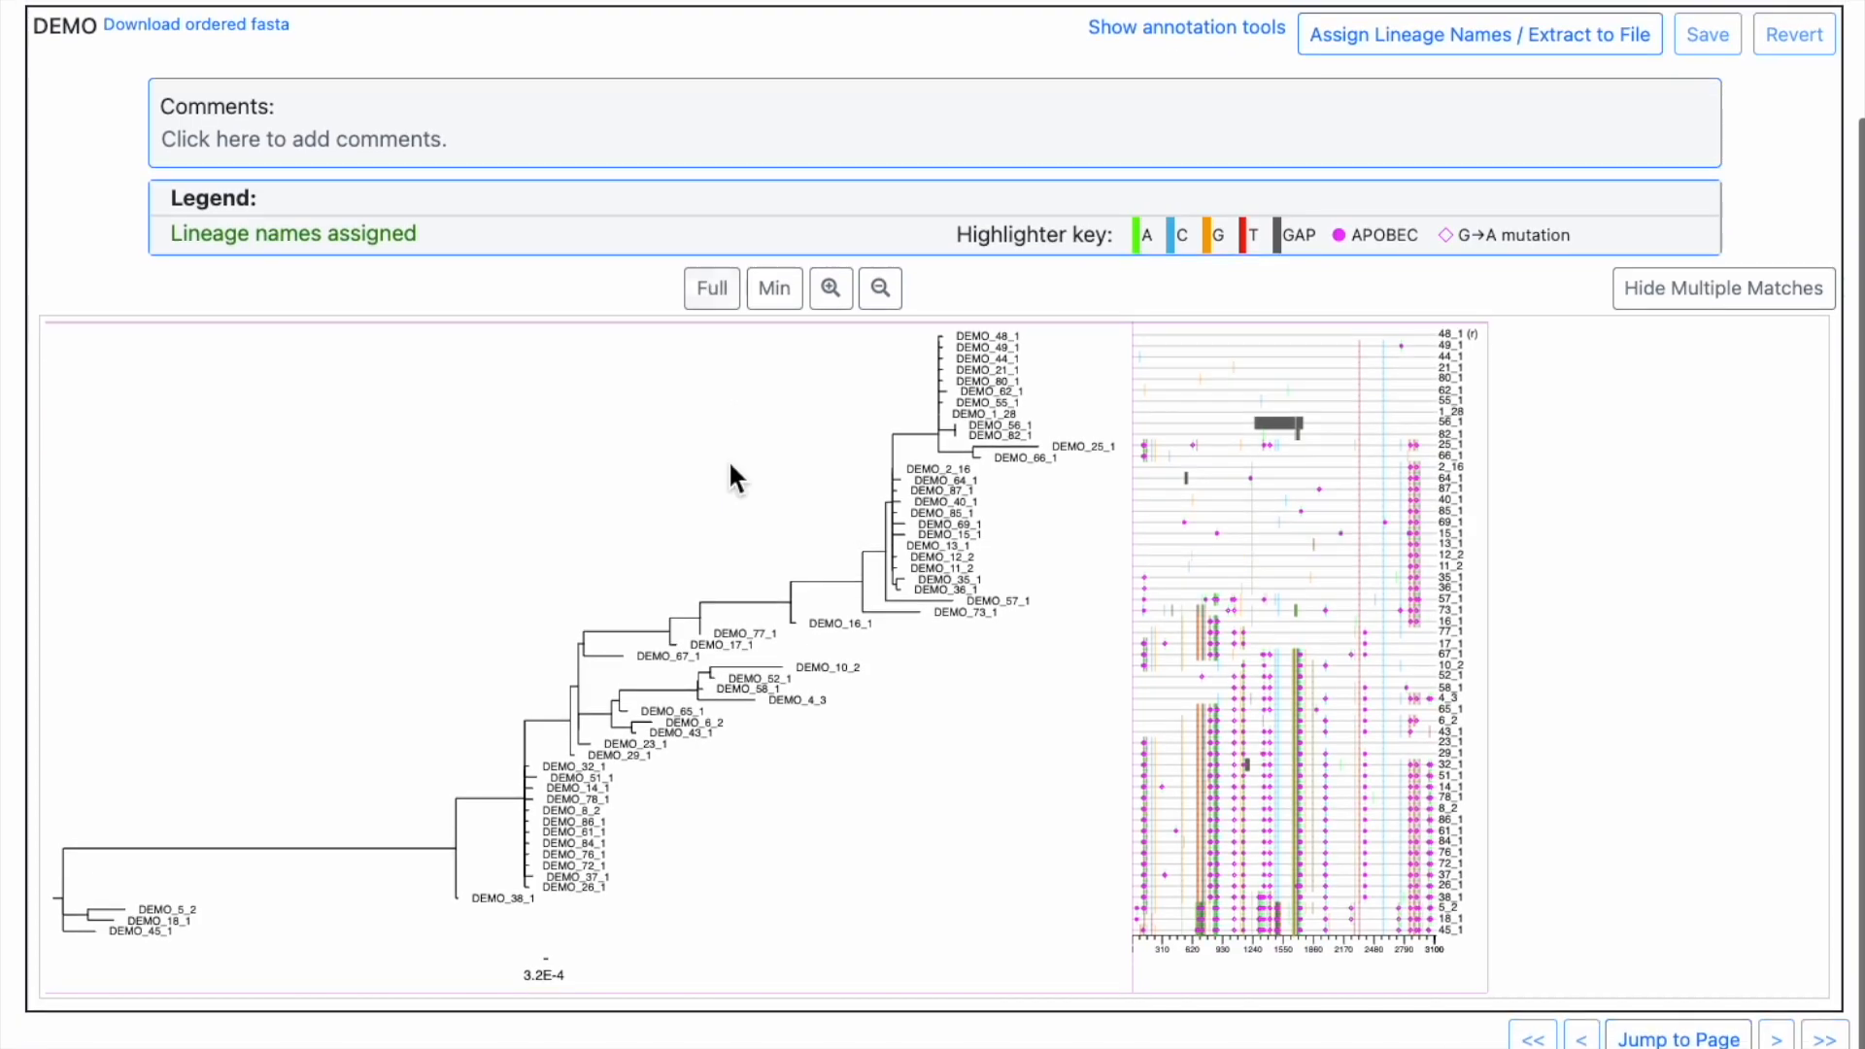
scroll(731, 464, "up", 1)
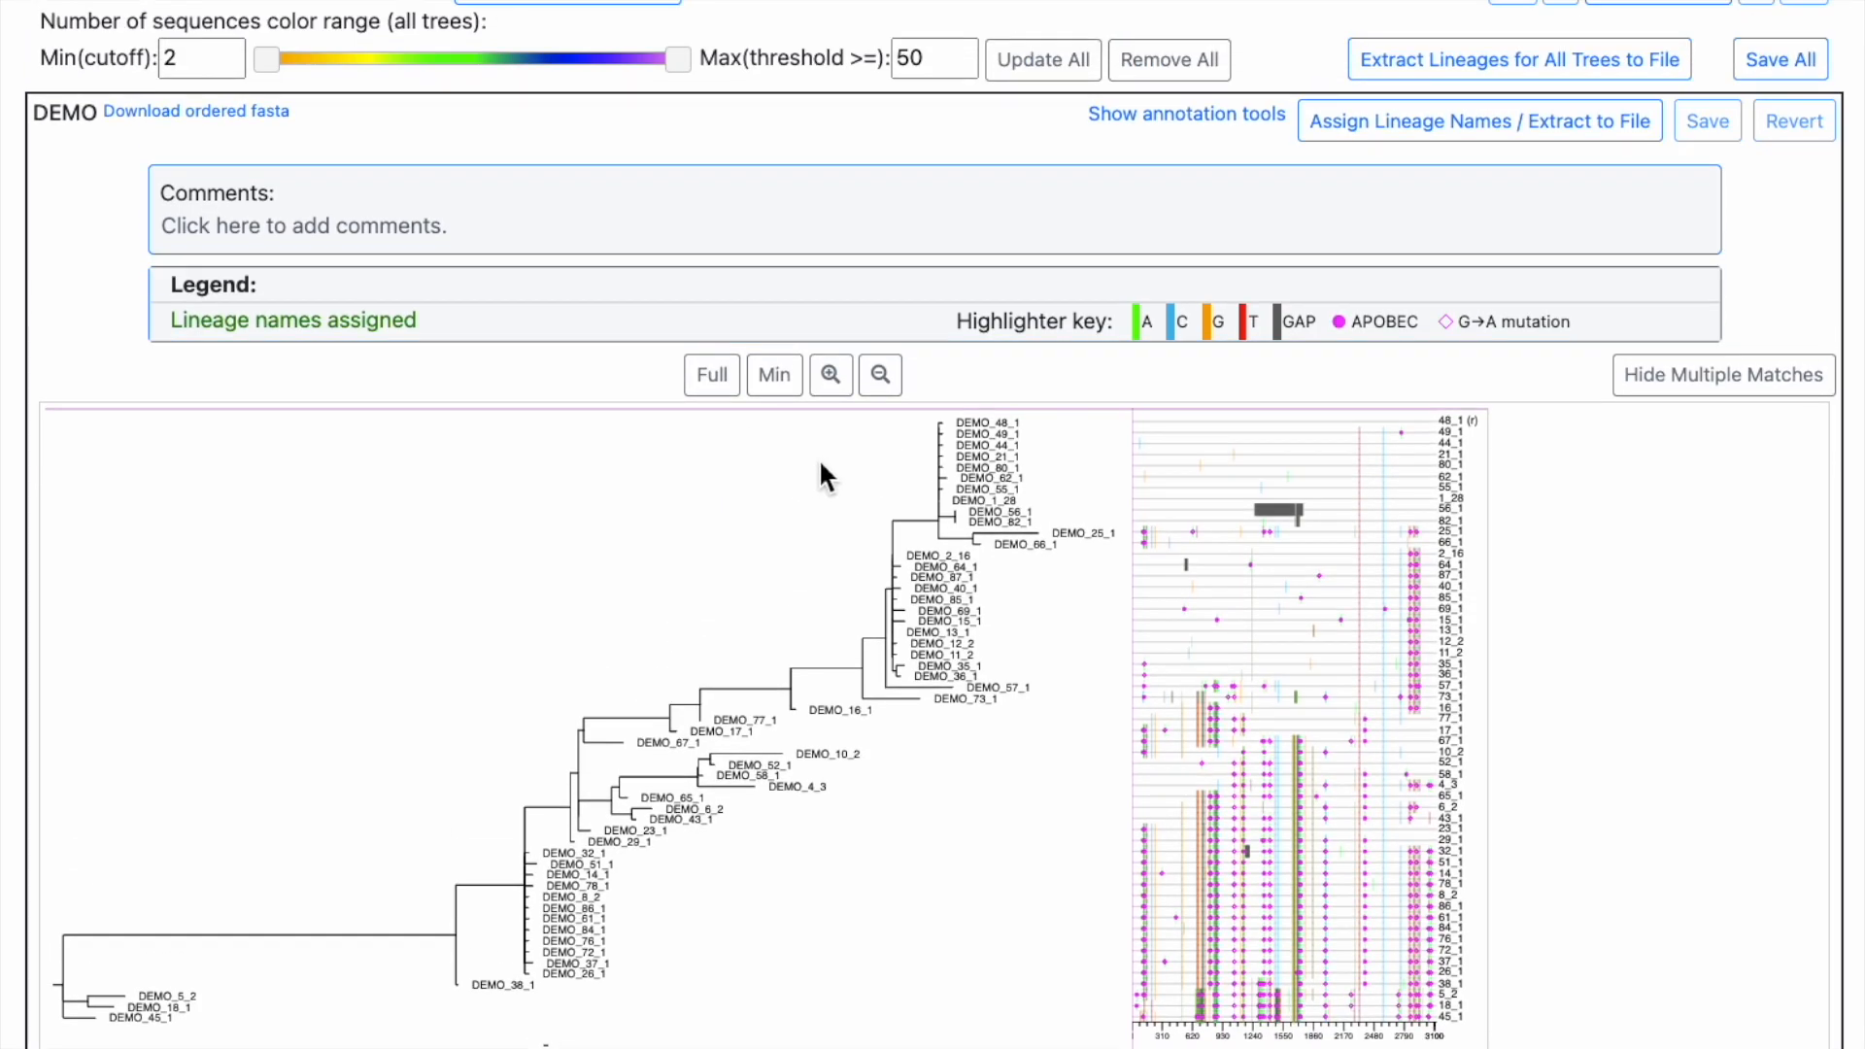
Step: Show the annotation tools for the DEMO tree and mark its sequences by the km5clusters clustering
left_click(1163, 138)
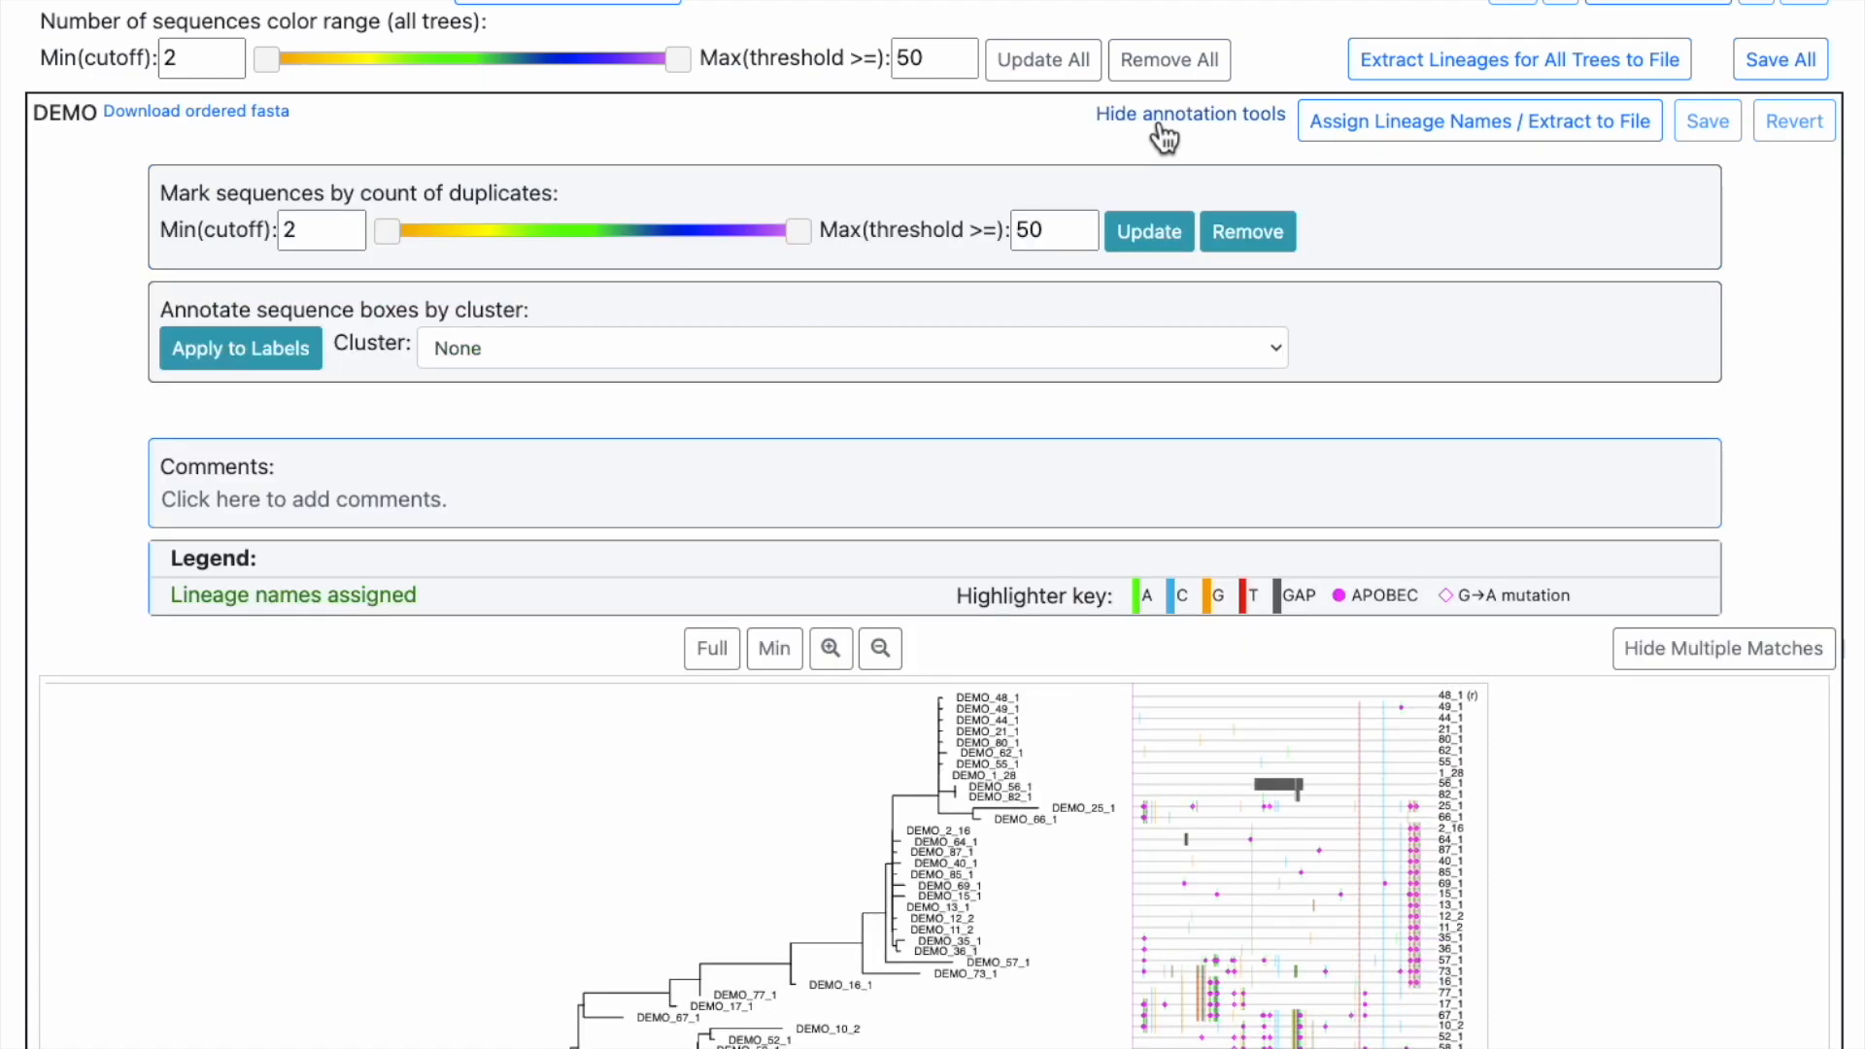
left_click(911, 365)
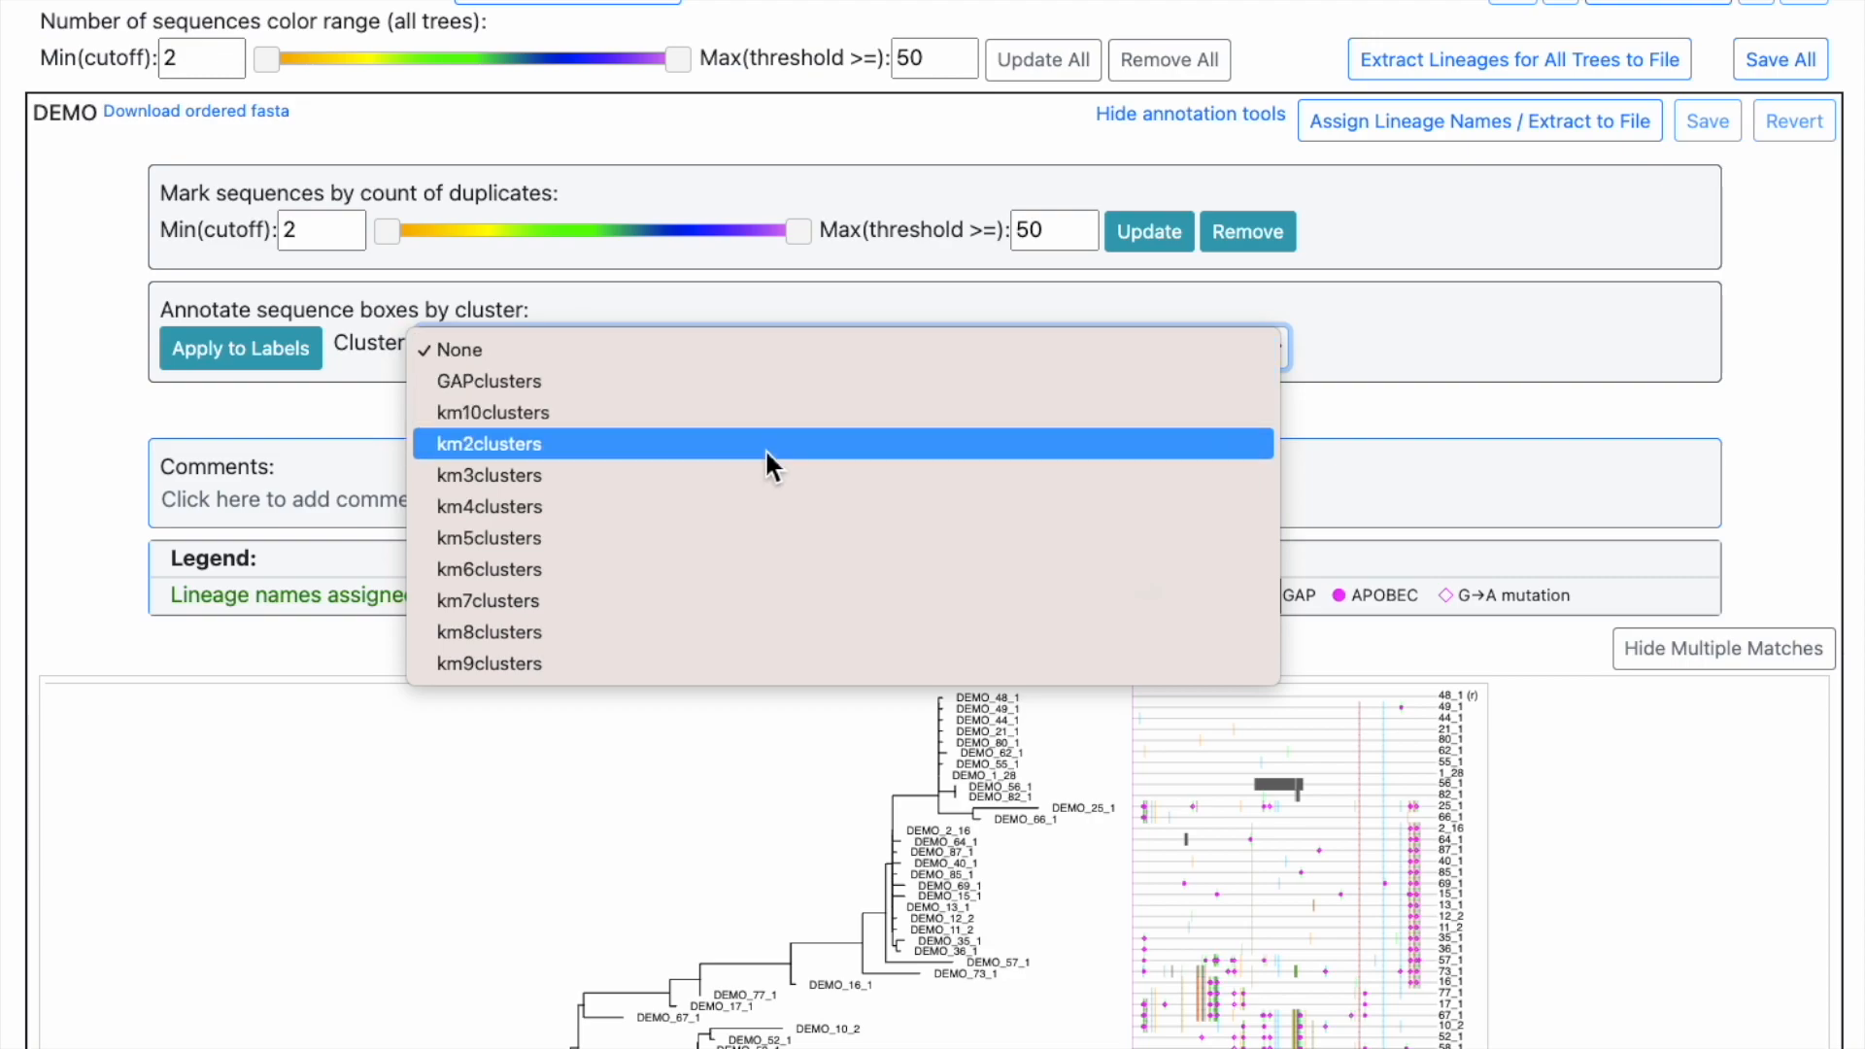
left_click(700, 540)
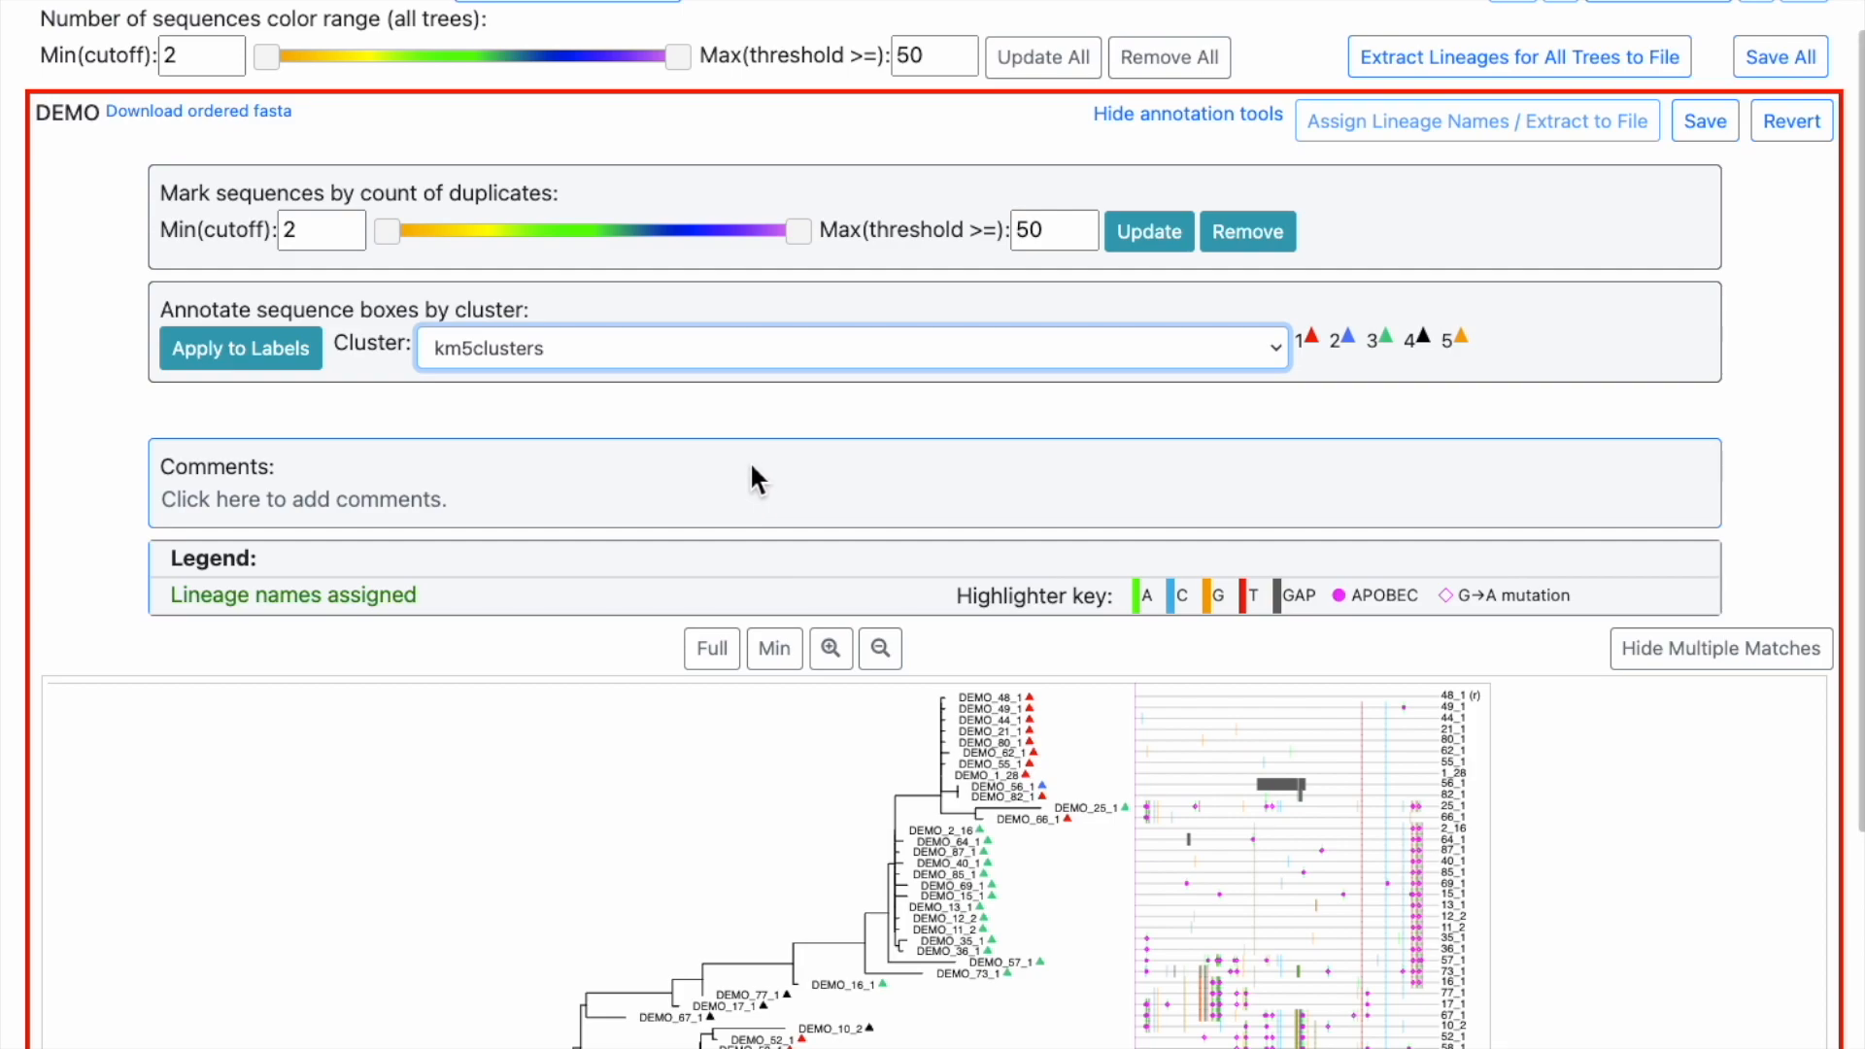
Step: Examine how the coloured km5clusters markers are distributed over the tree branches and the highlighter plot
scroll(750, 460, "down", 1)
scroll(714, 358, "down", 1)
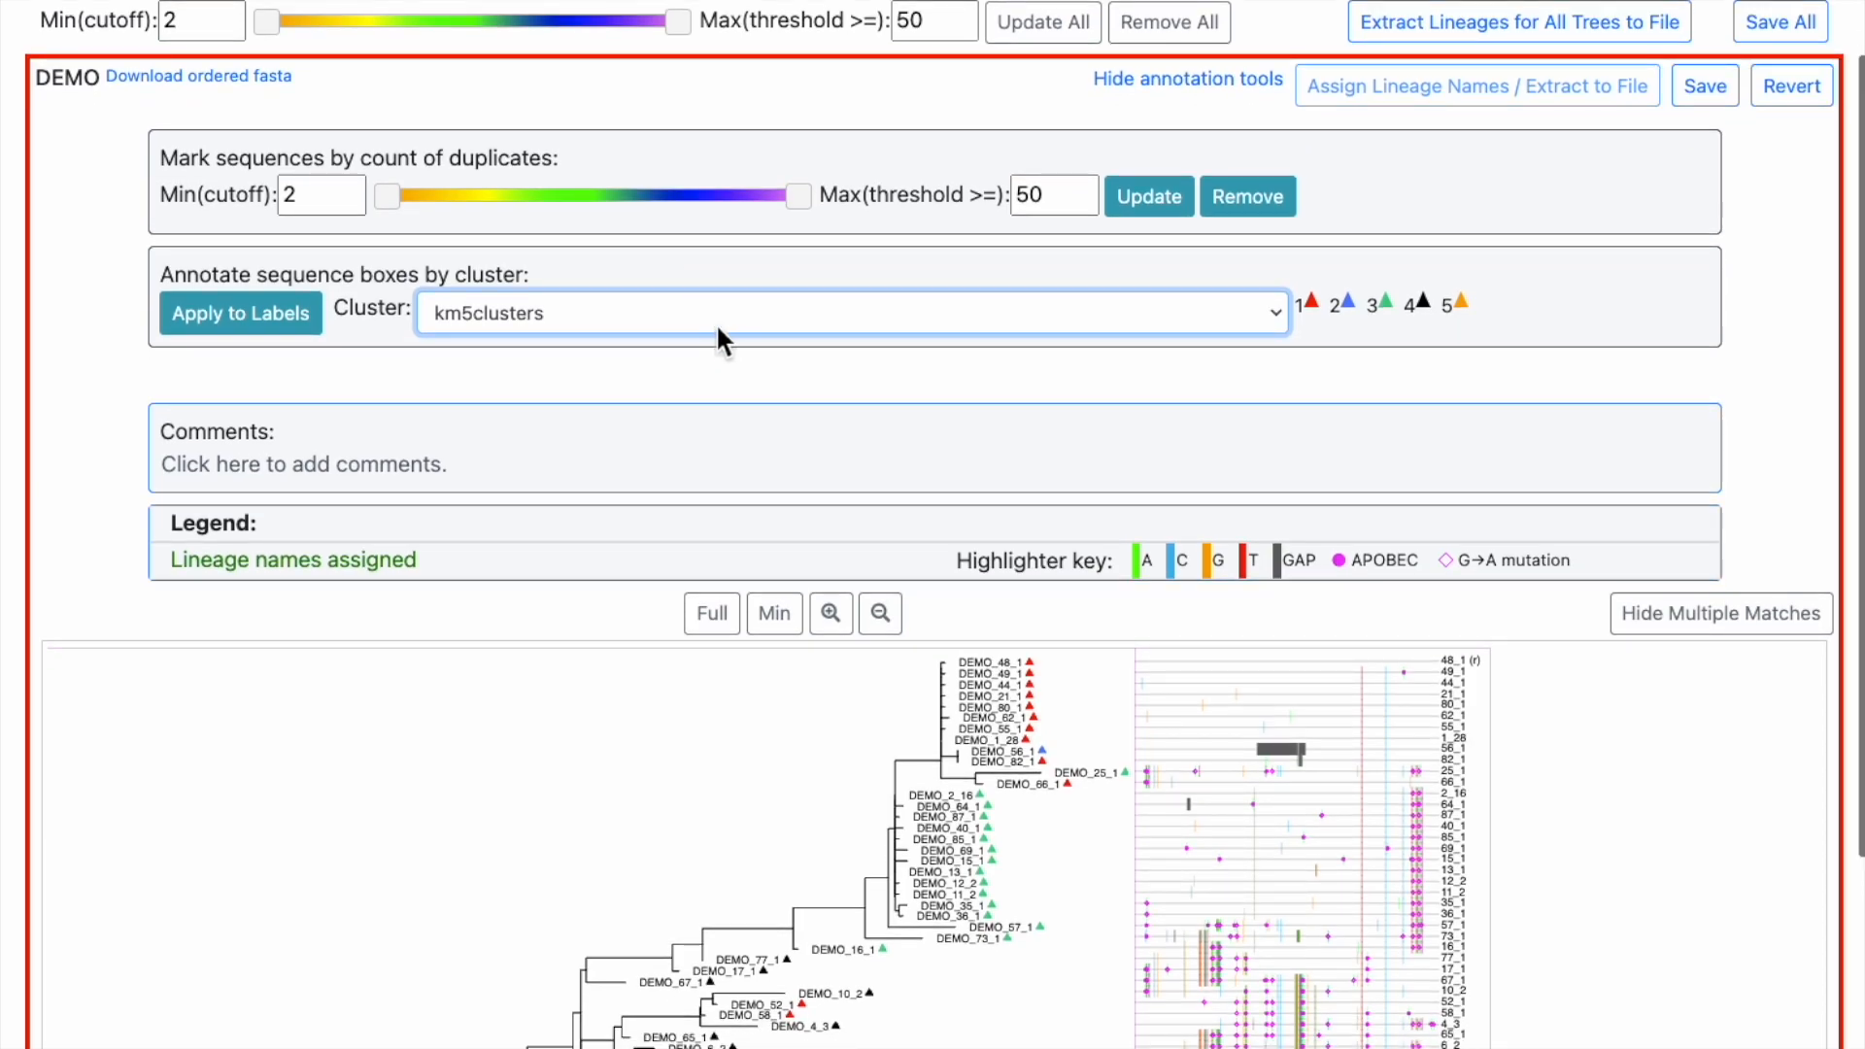
scroll(744, 364, "down", 1)
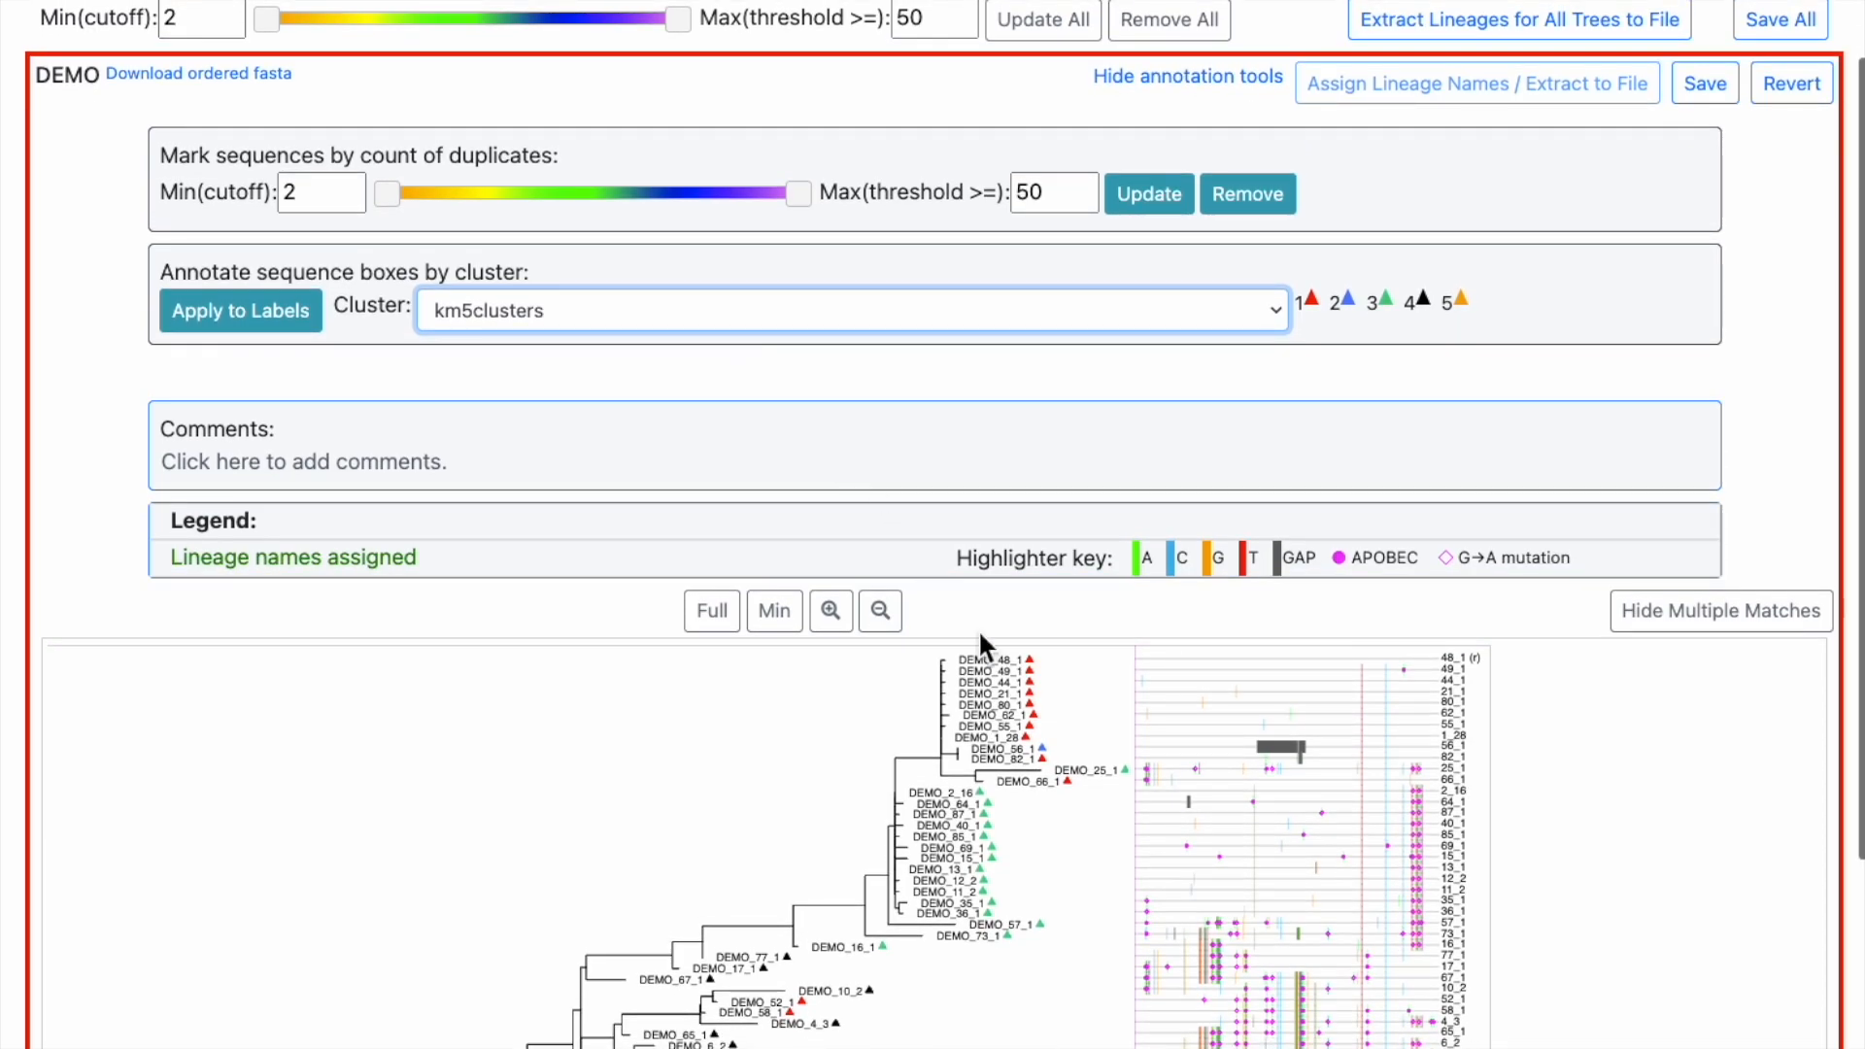
scroll(958, 603, "down", 5)
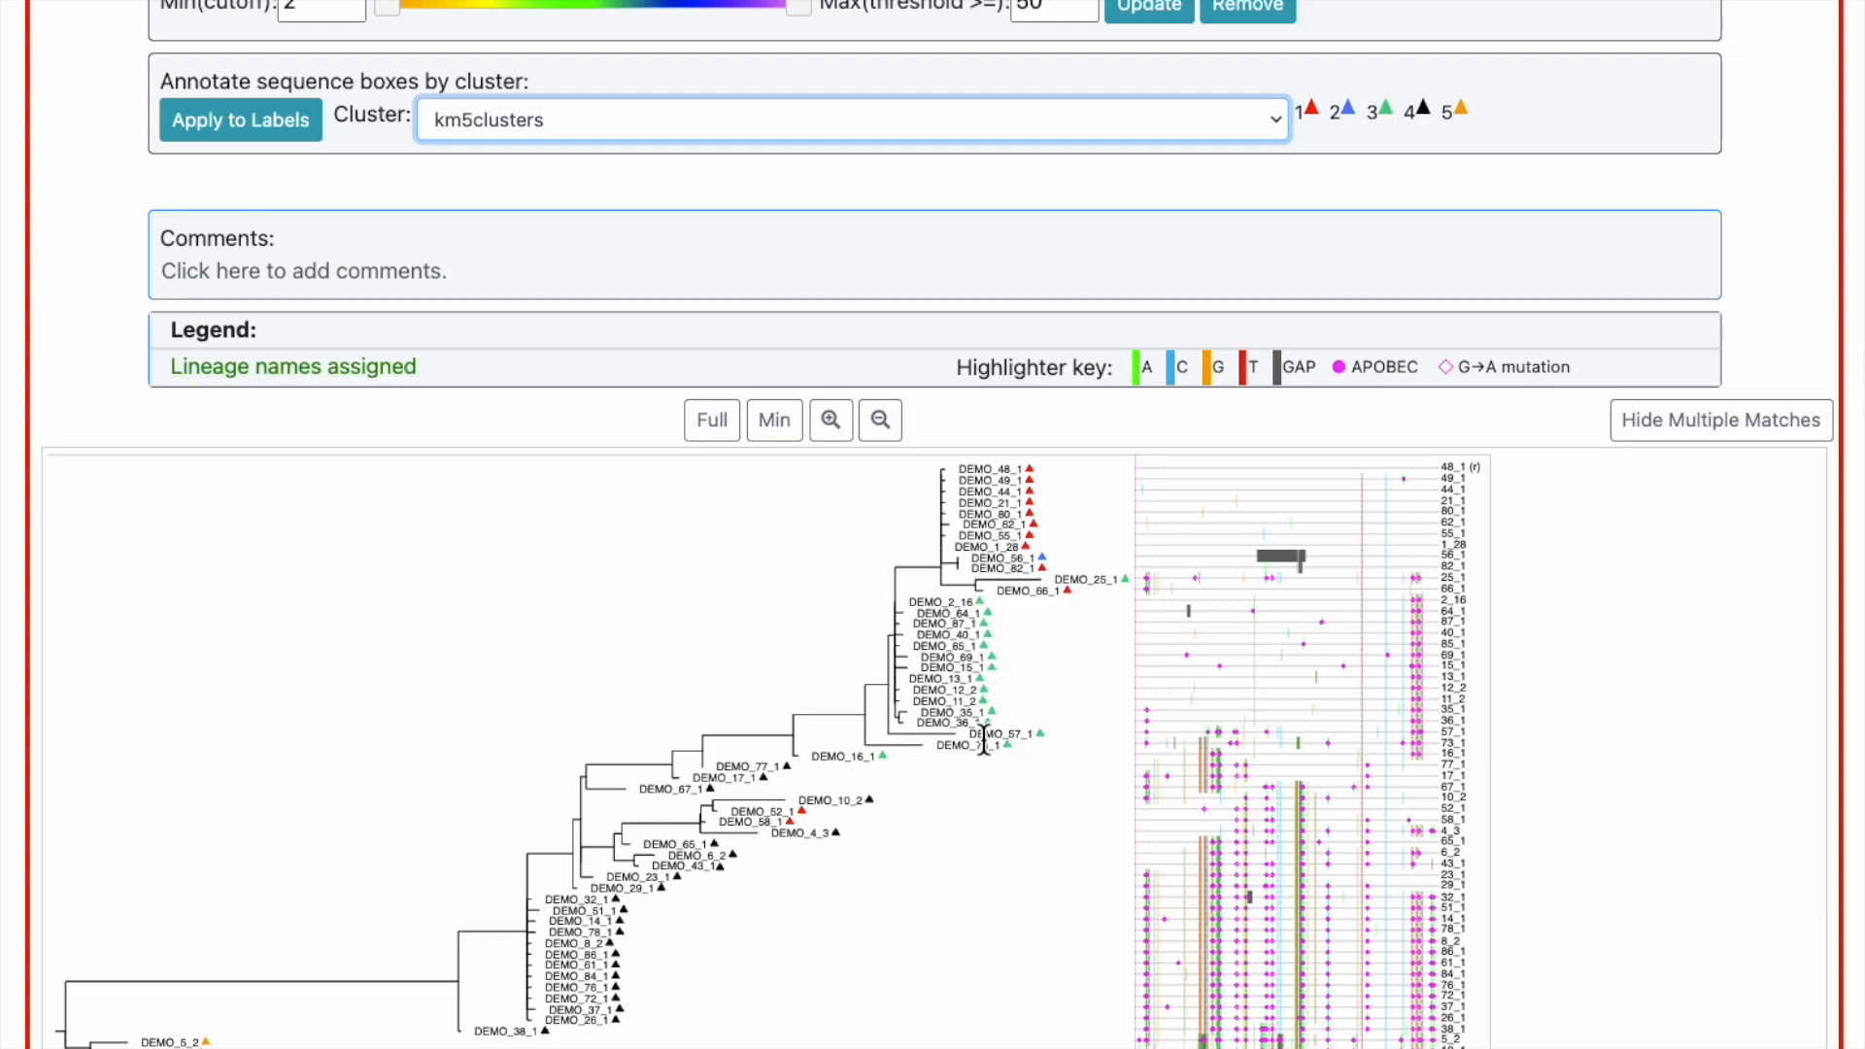
scroll(719, 923, "down", 1)
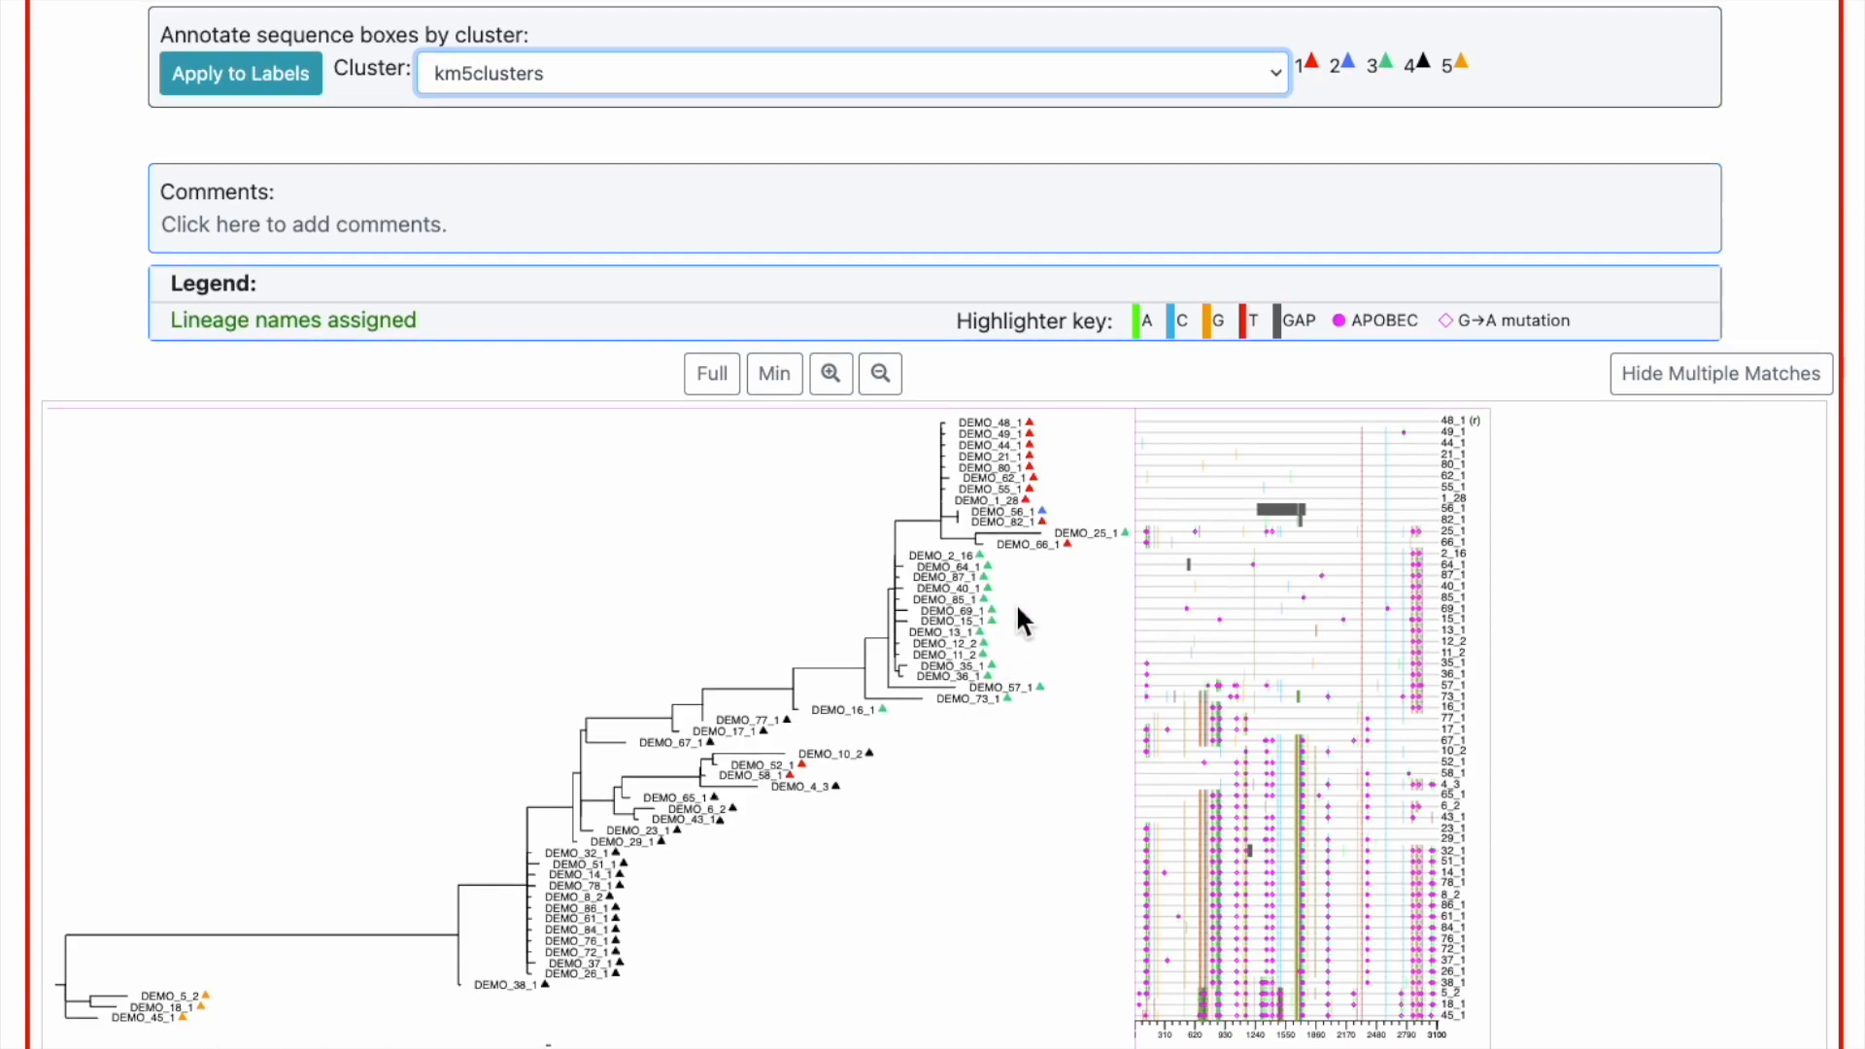
scroll(1018, 626, "up", 1)
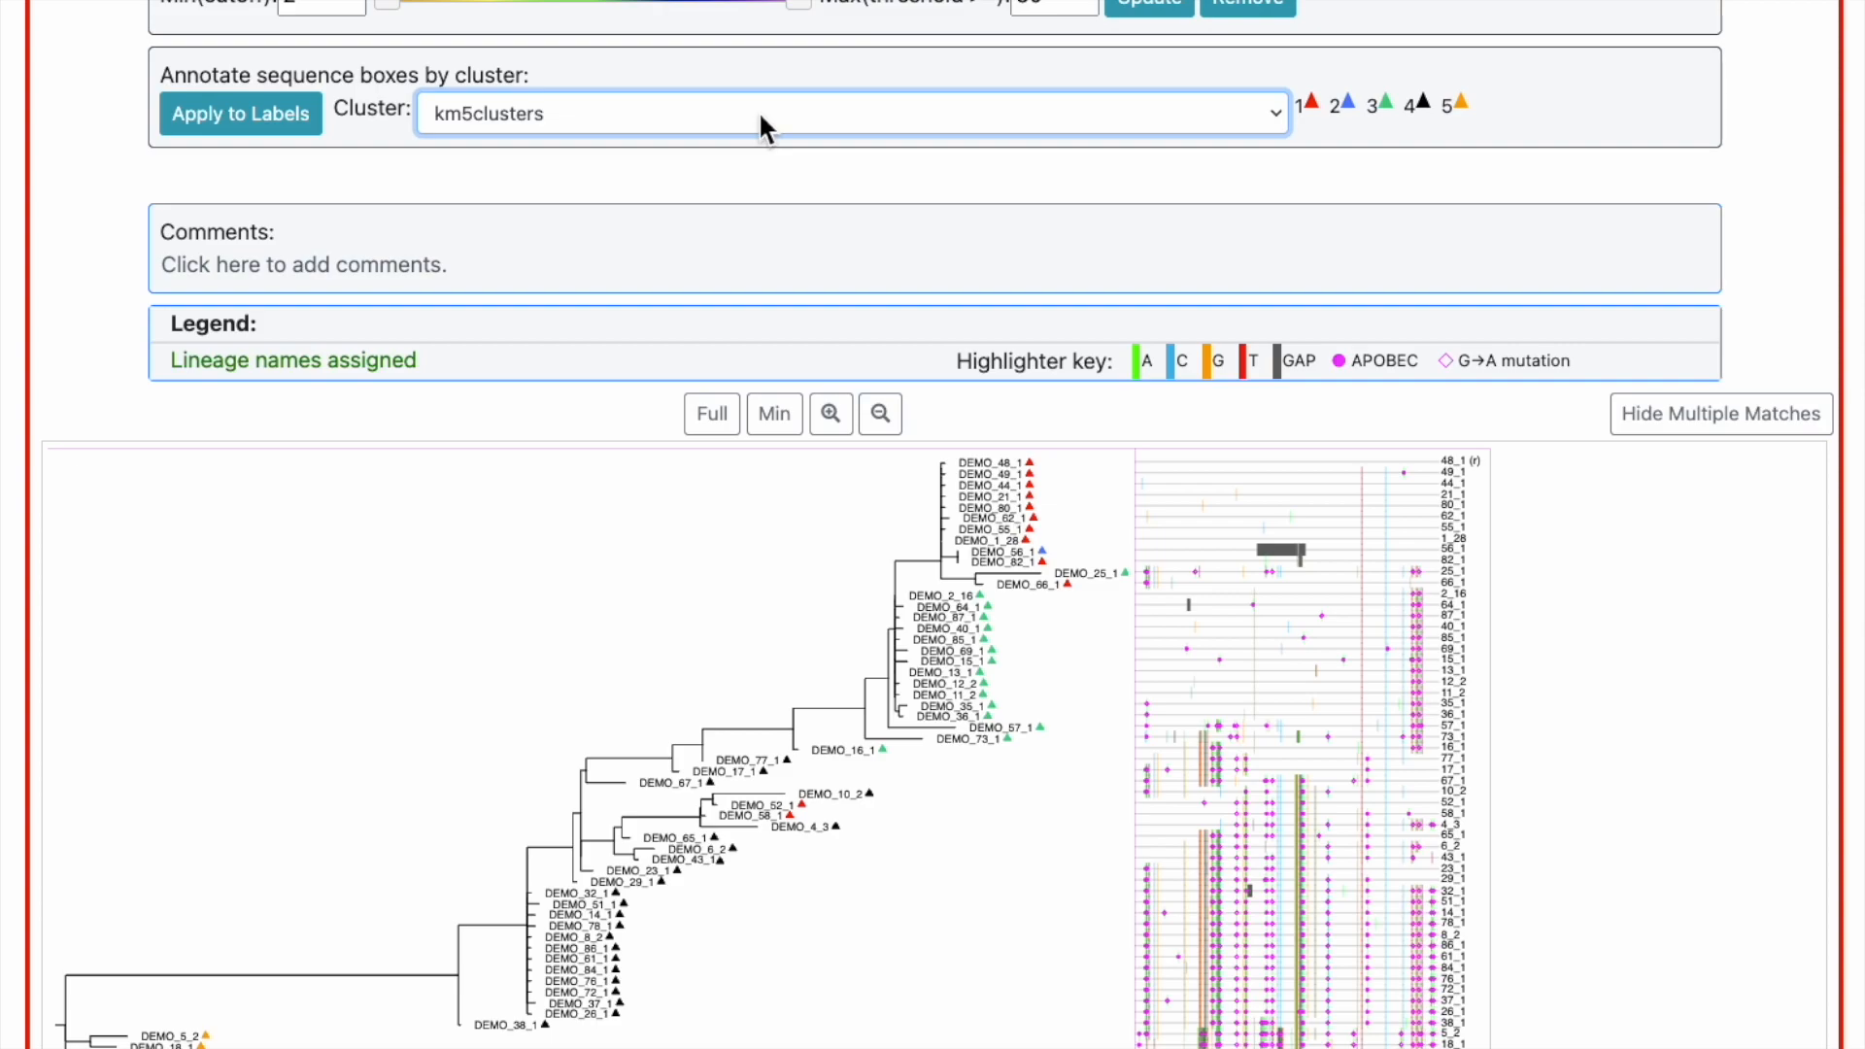
scroll(837, 321, "up", 1)
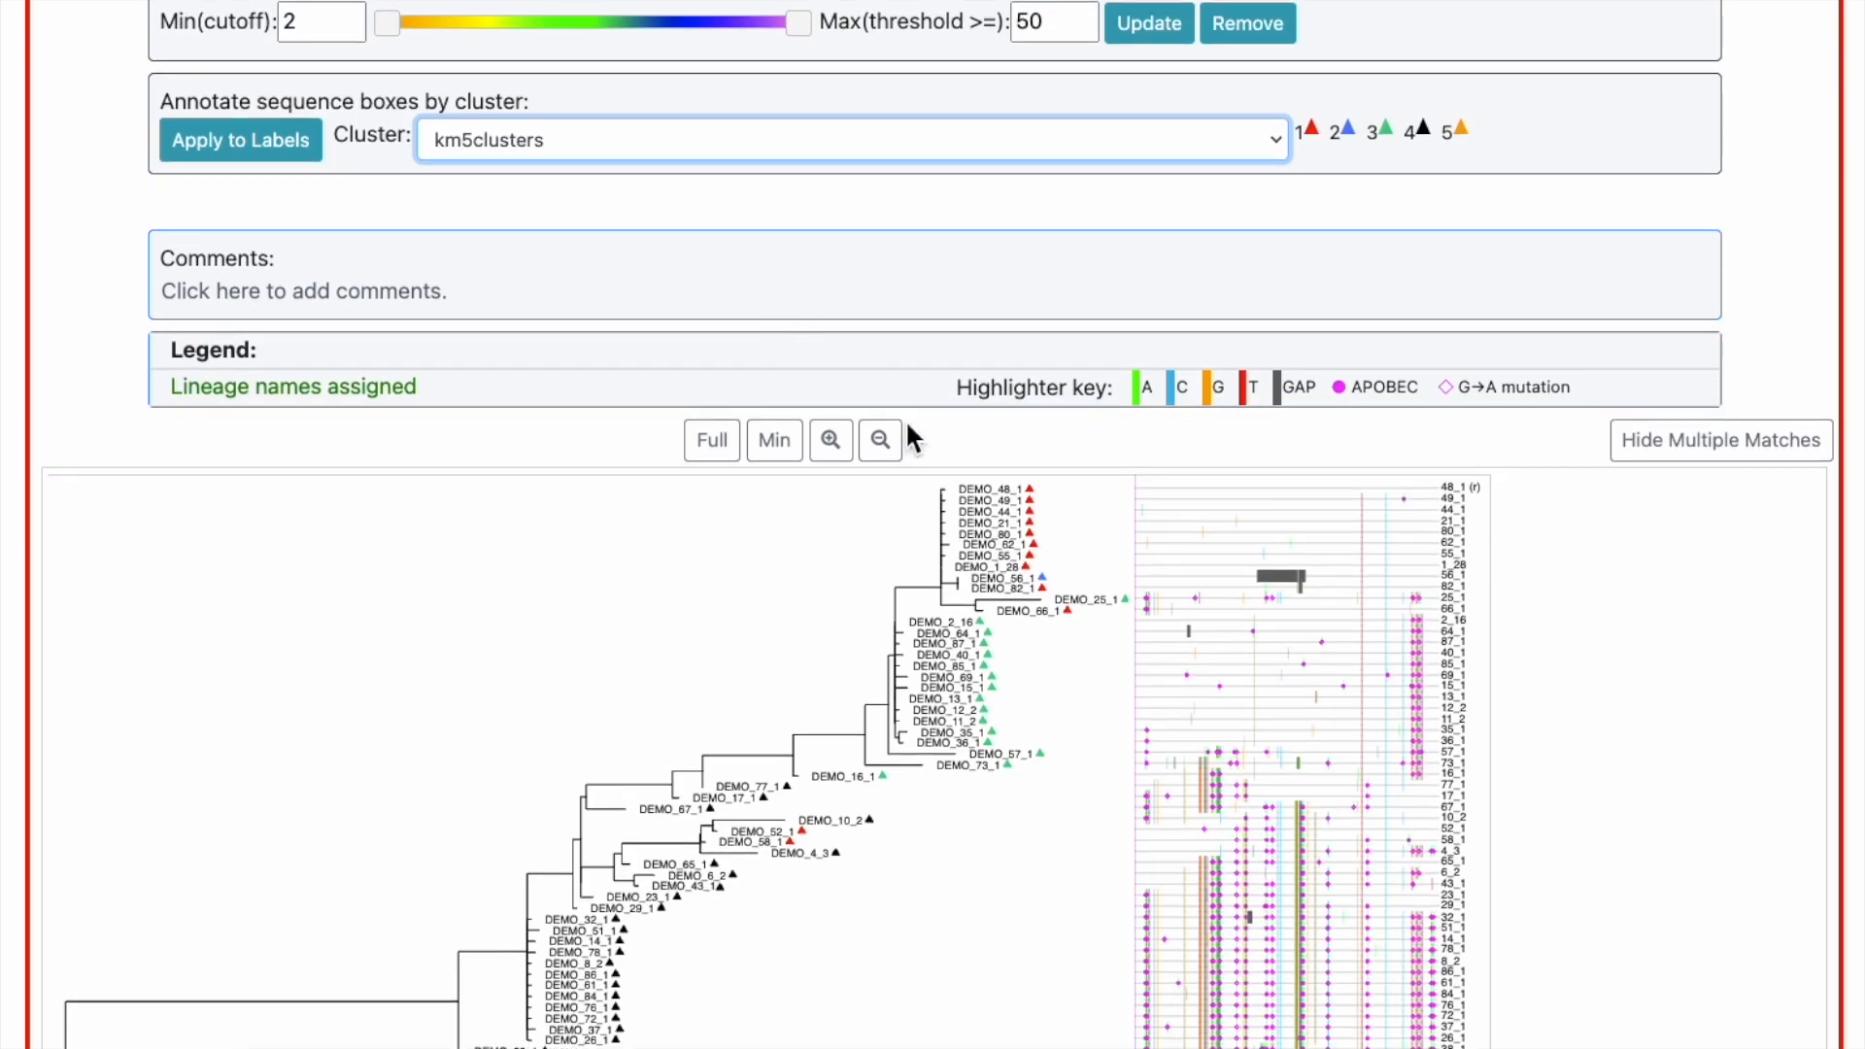
scroll(977, 685, "up", 1)
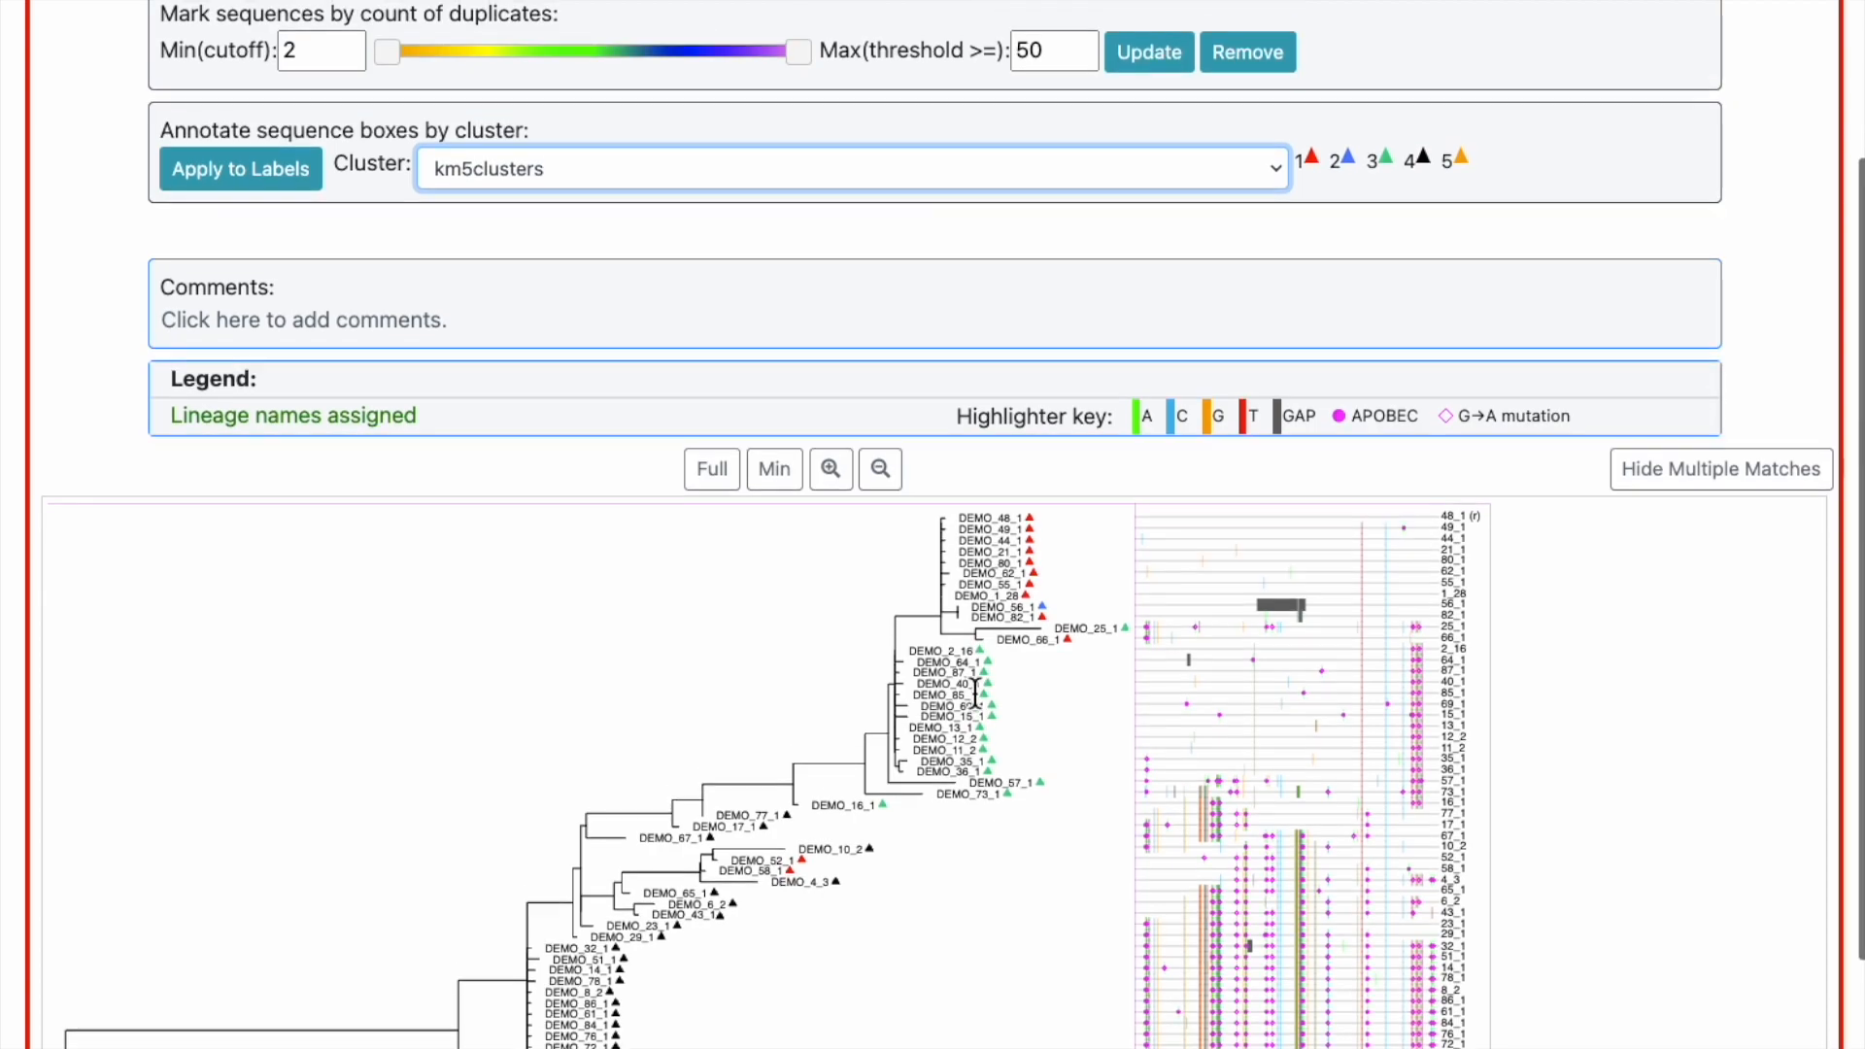
Step: Apply the km5clusters colours to the sequence label boxes and save the DEMO tree
left_click(268, 187)
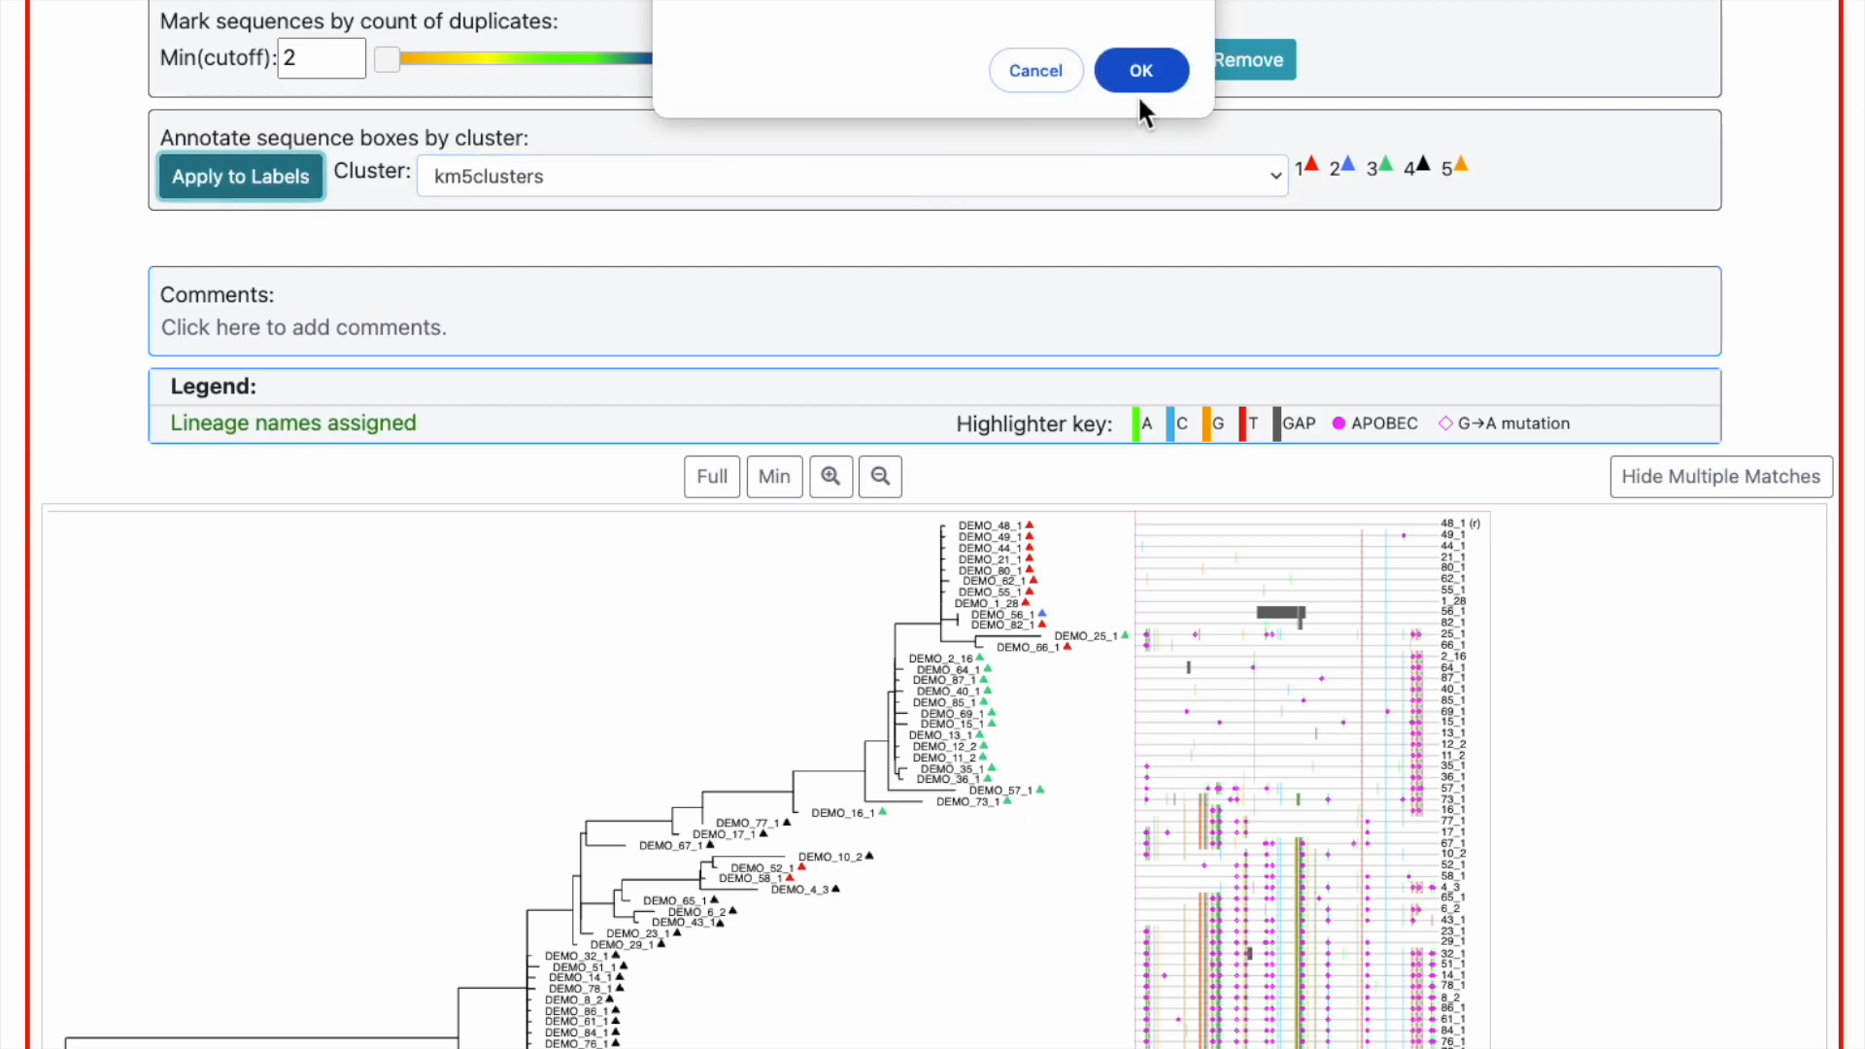
left_click(1142, 76)
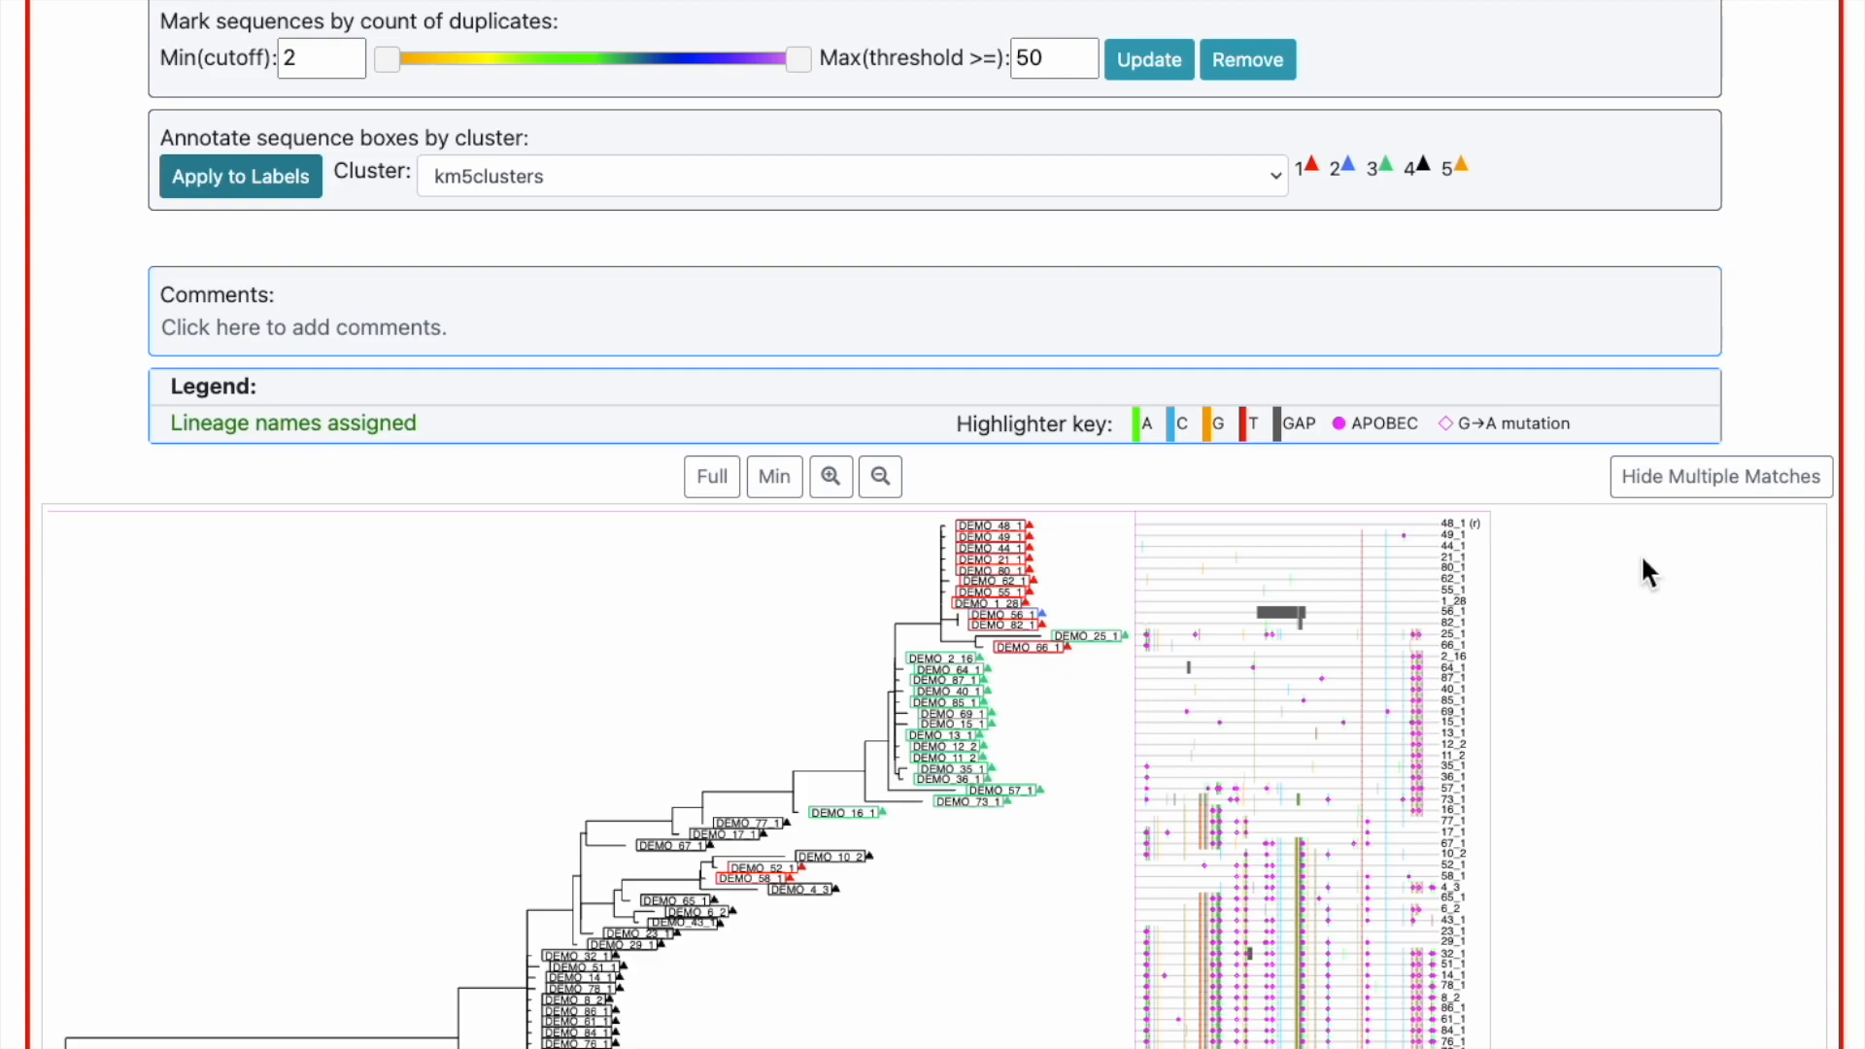
scroll(1642, 564, "up", 1)
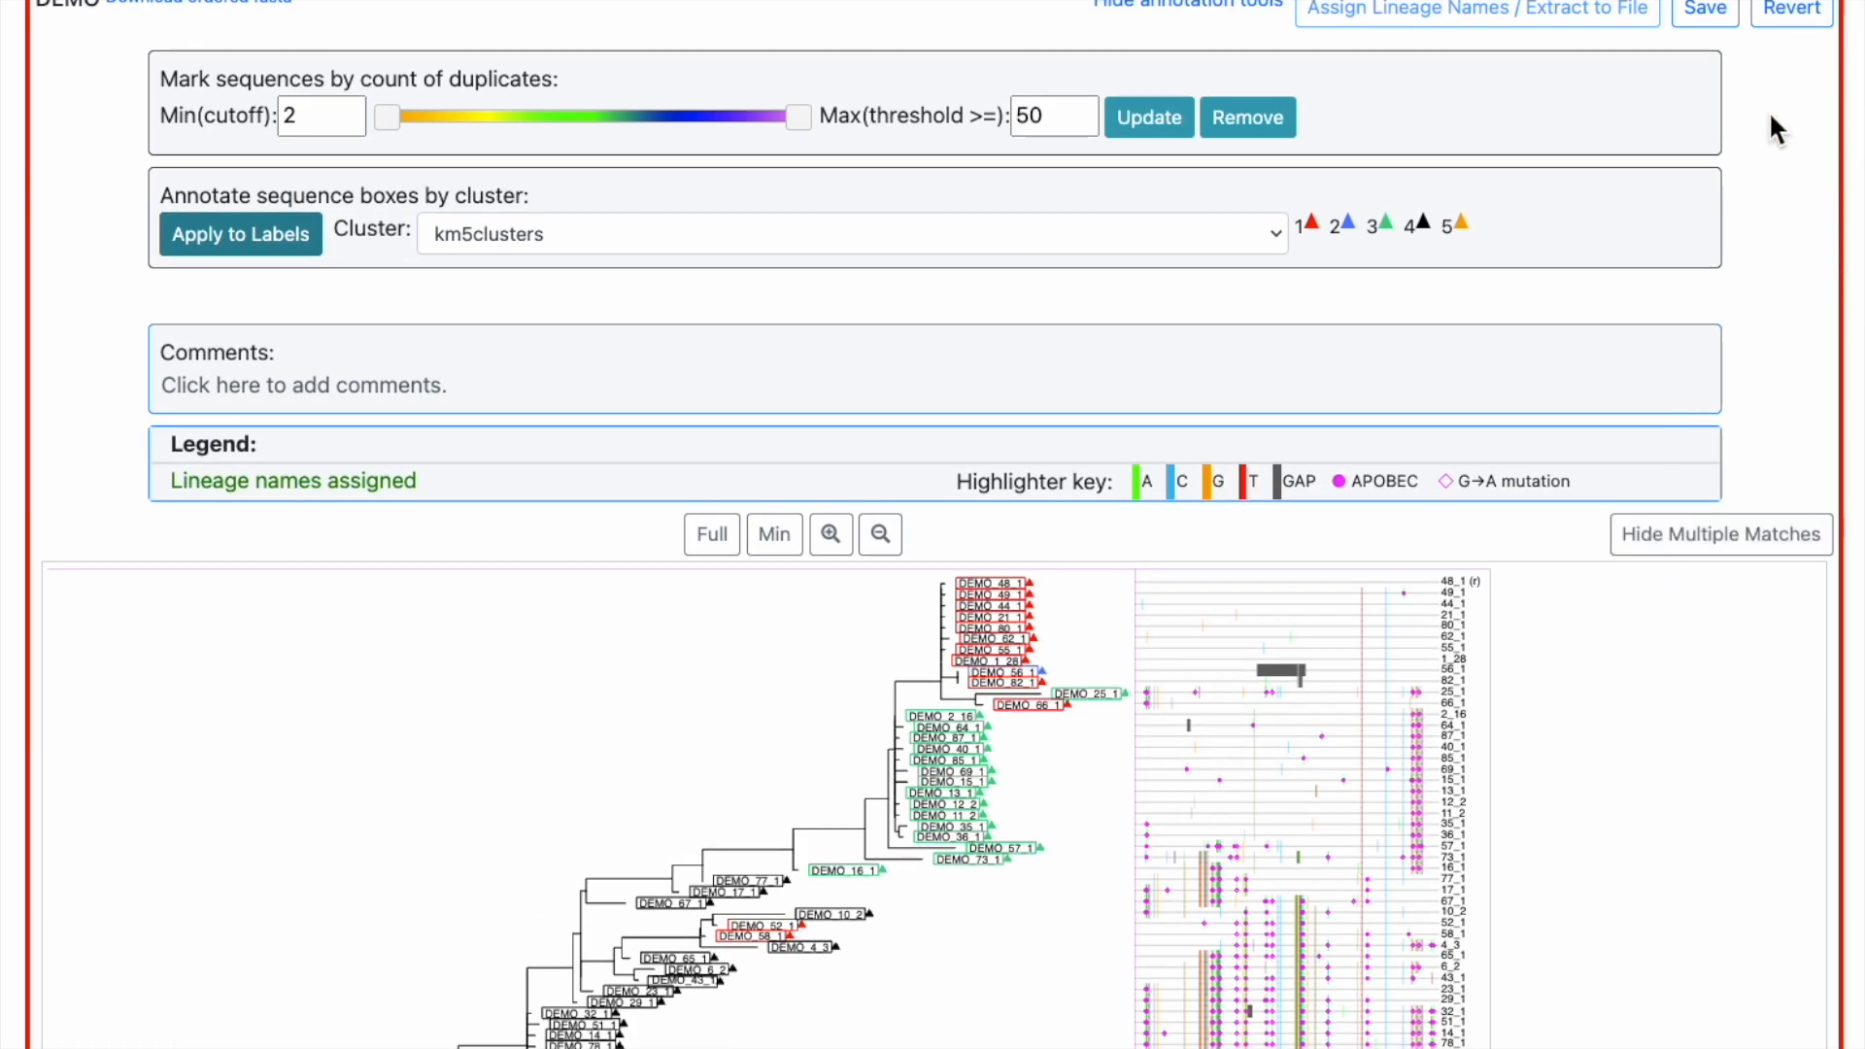
scroll(834, 562, "down", 3)
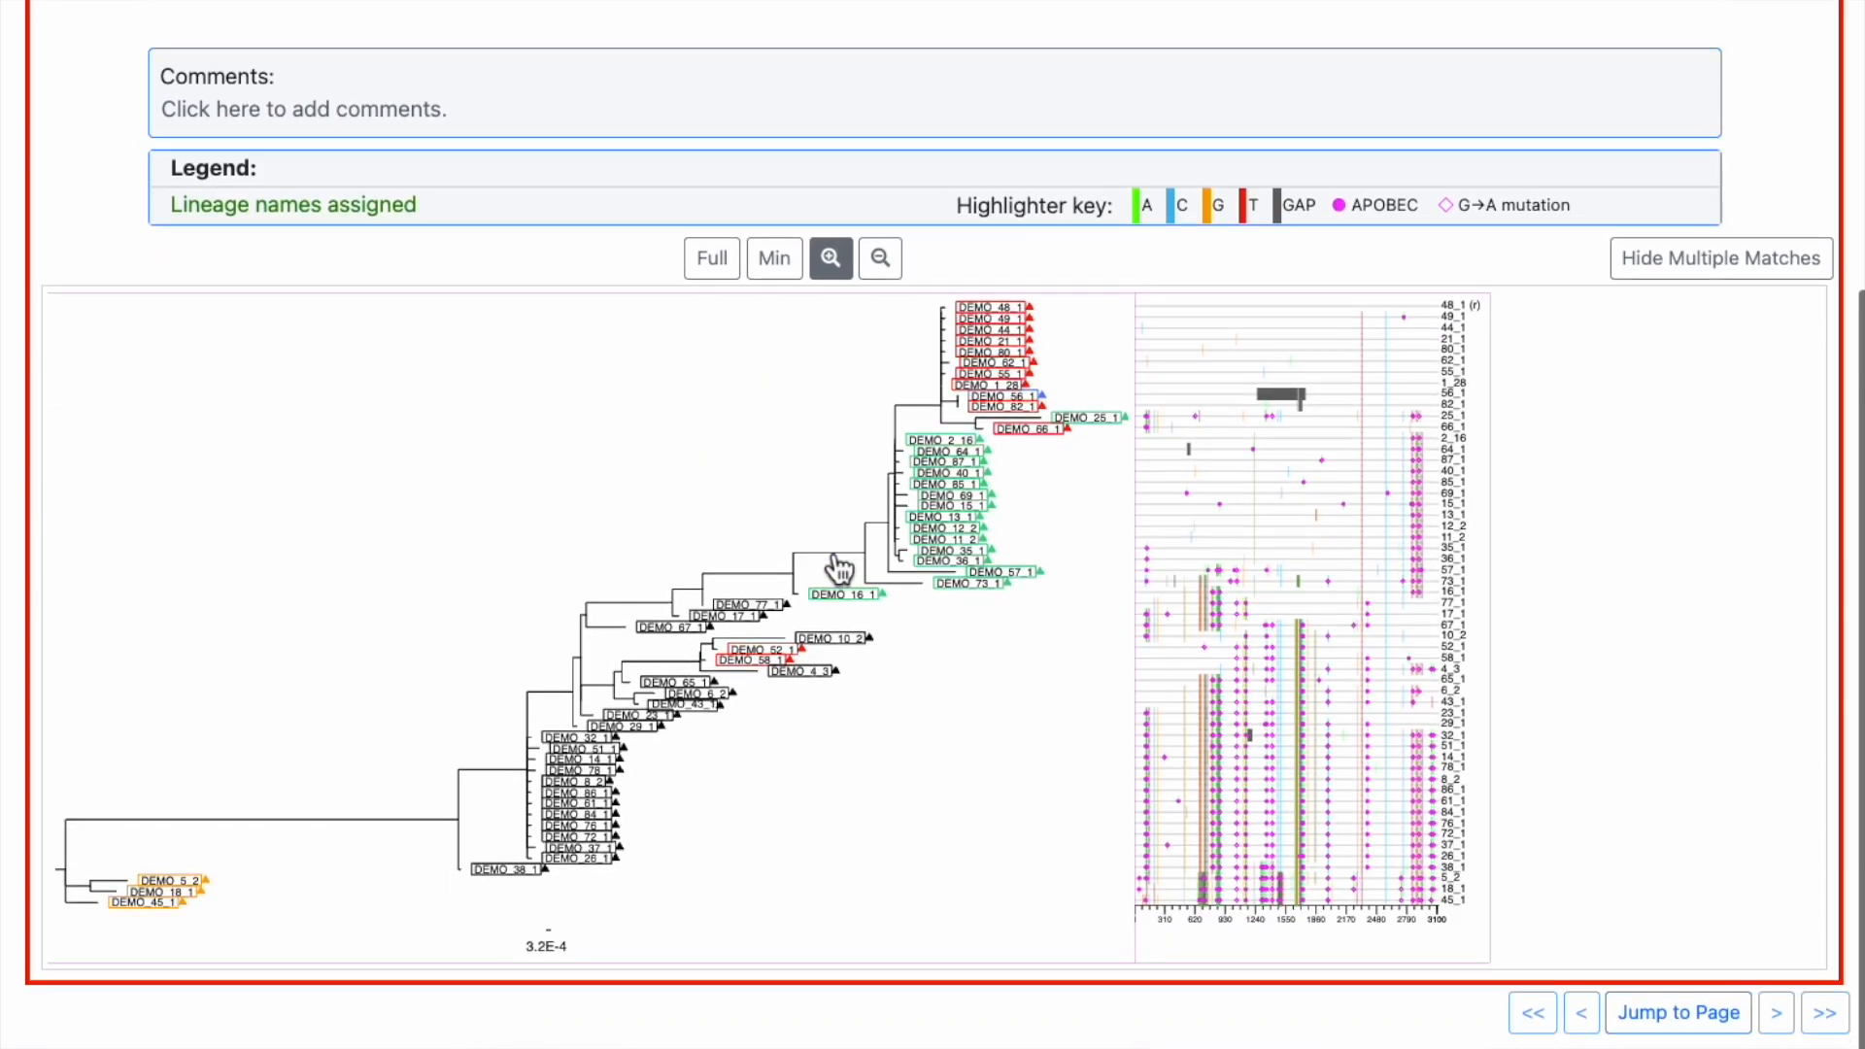
scroll(834, 563, "up", 3)
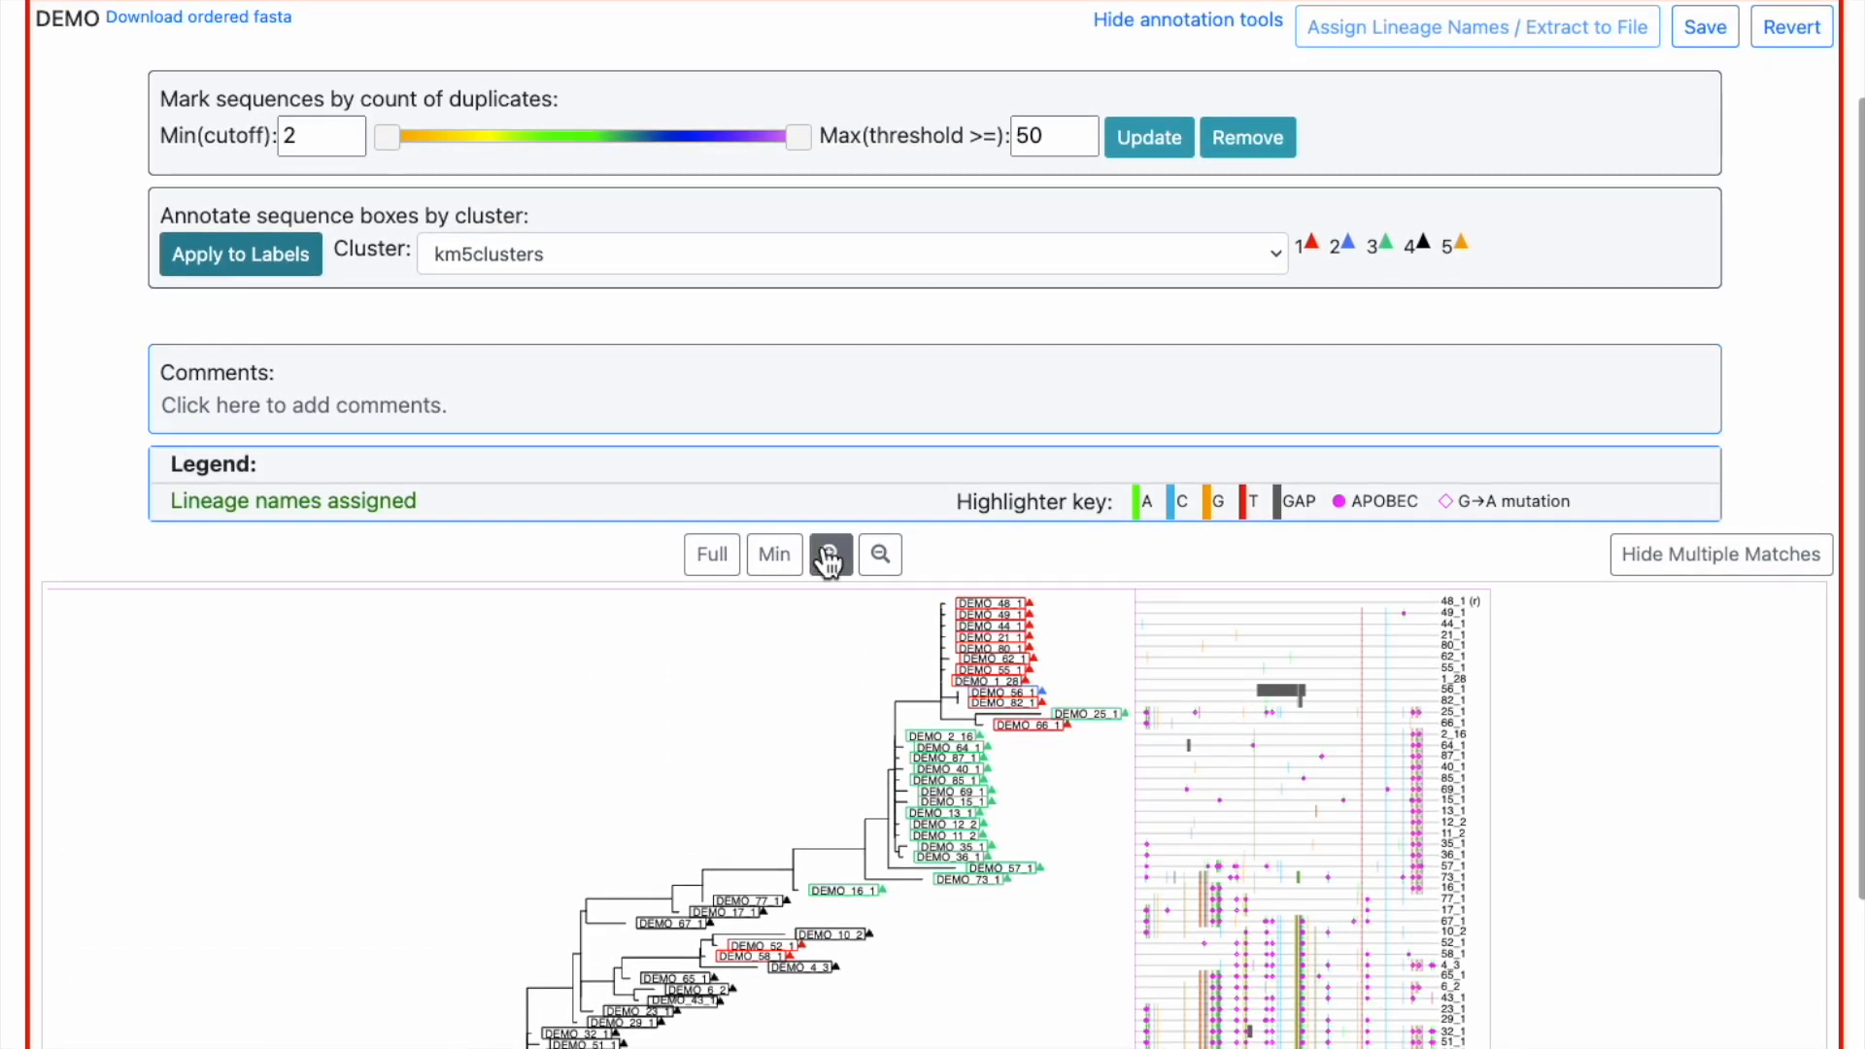
scroll(828, 558, "down", 1)
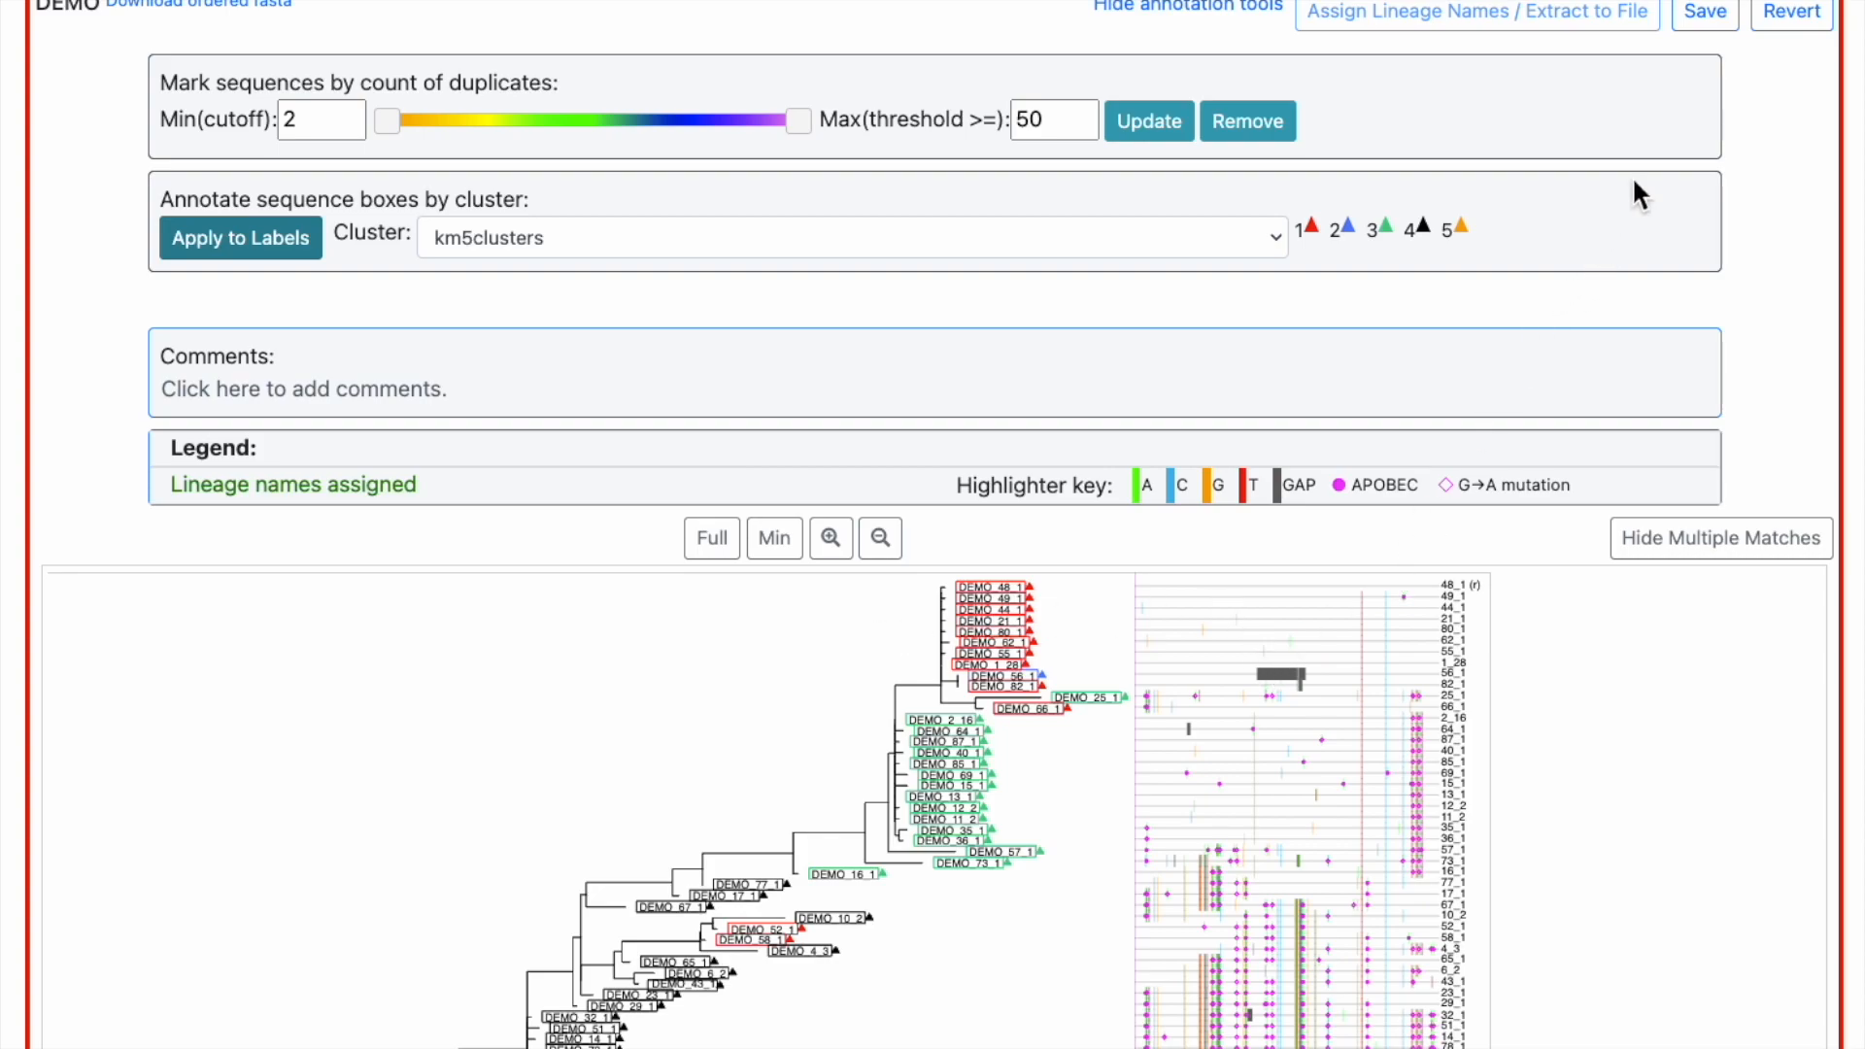
left_click(1722, 24)
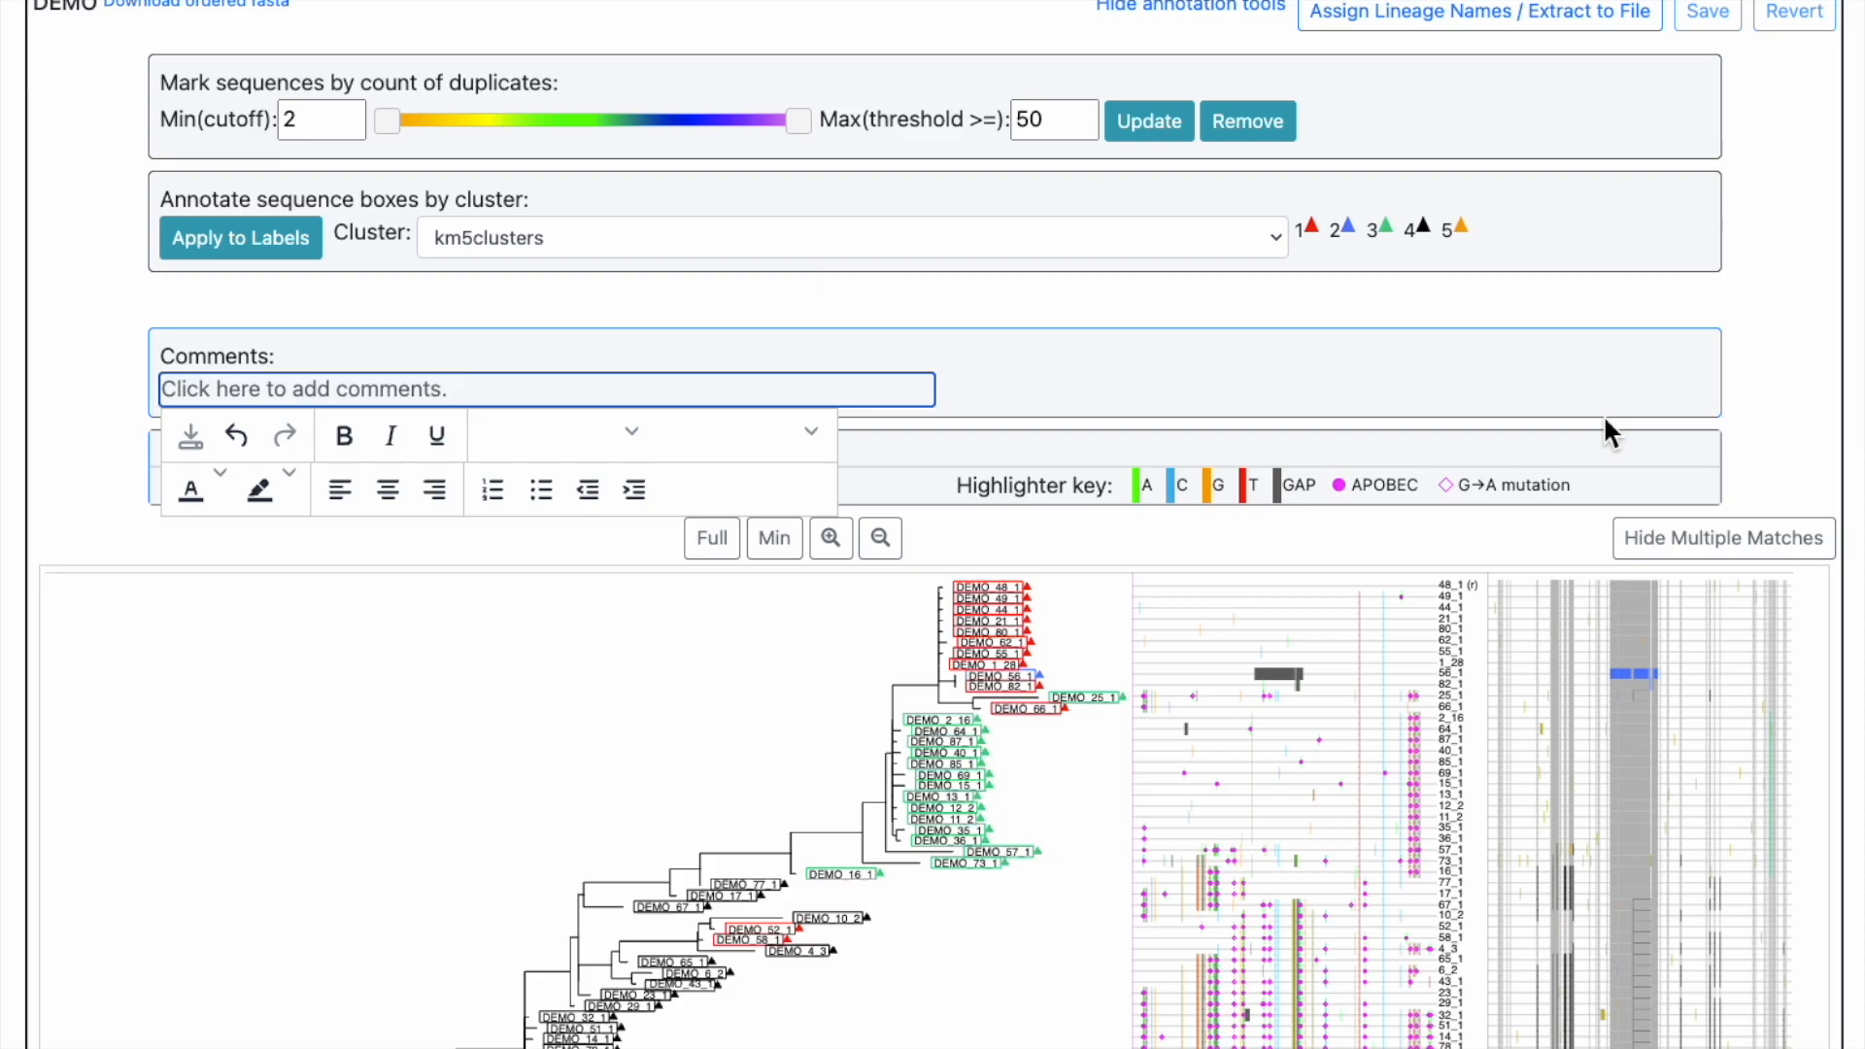
Step: Hide the multiple matches in the match plot beside the DEMO tree
scroll(1554, 719, "up", 1)
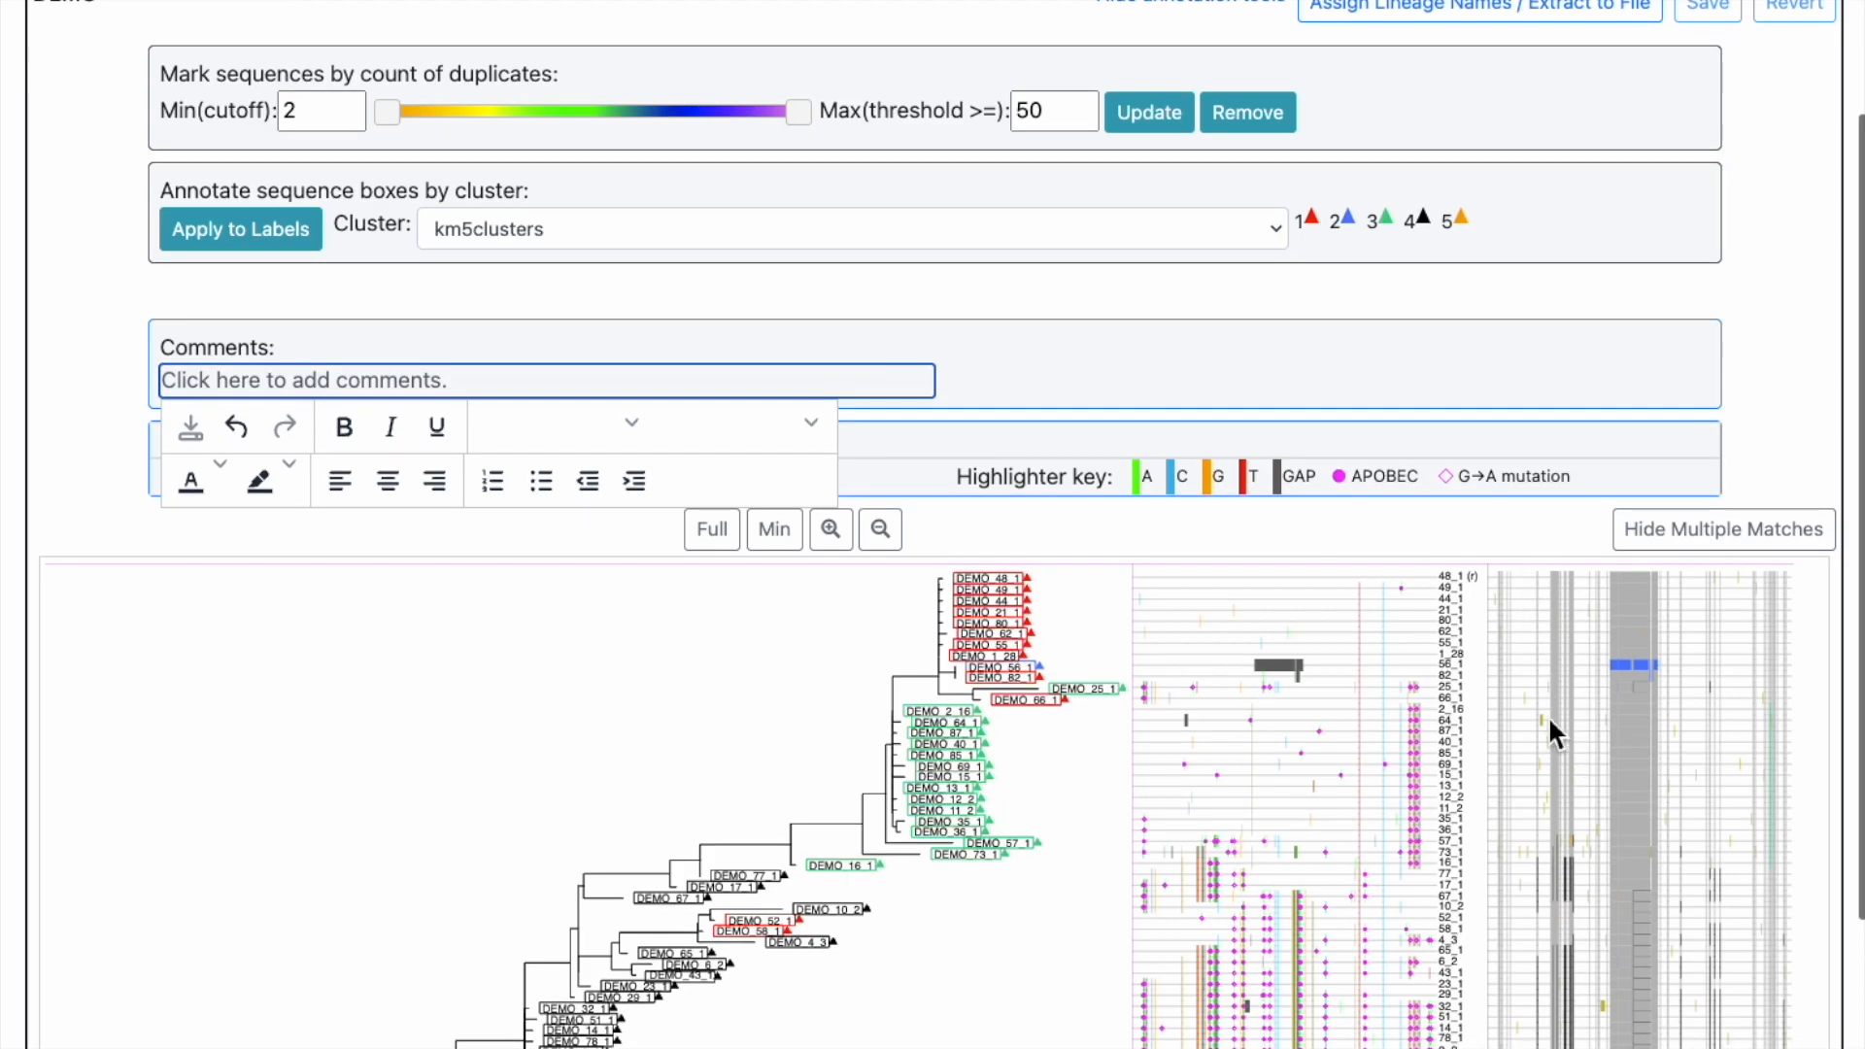
scroll(1550, 719, "down", 2)
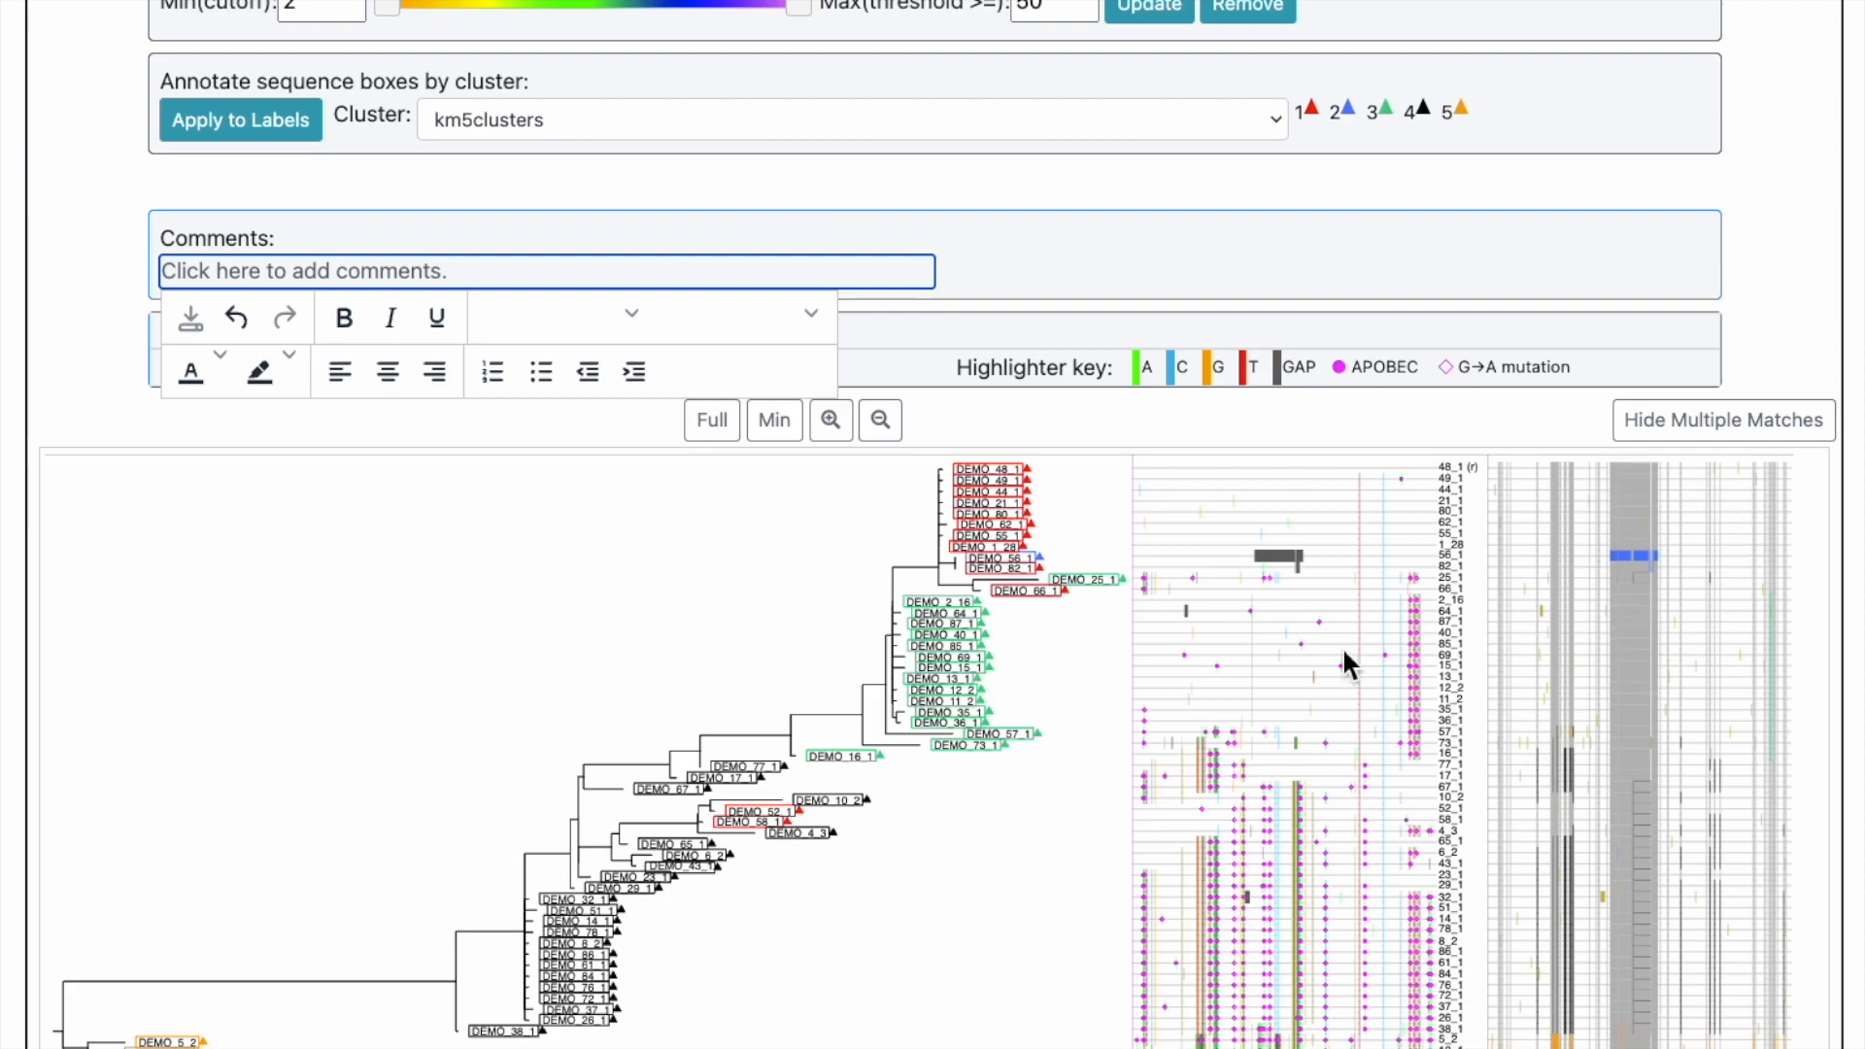
scroll(1229, 685, "down", 1)
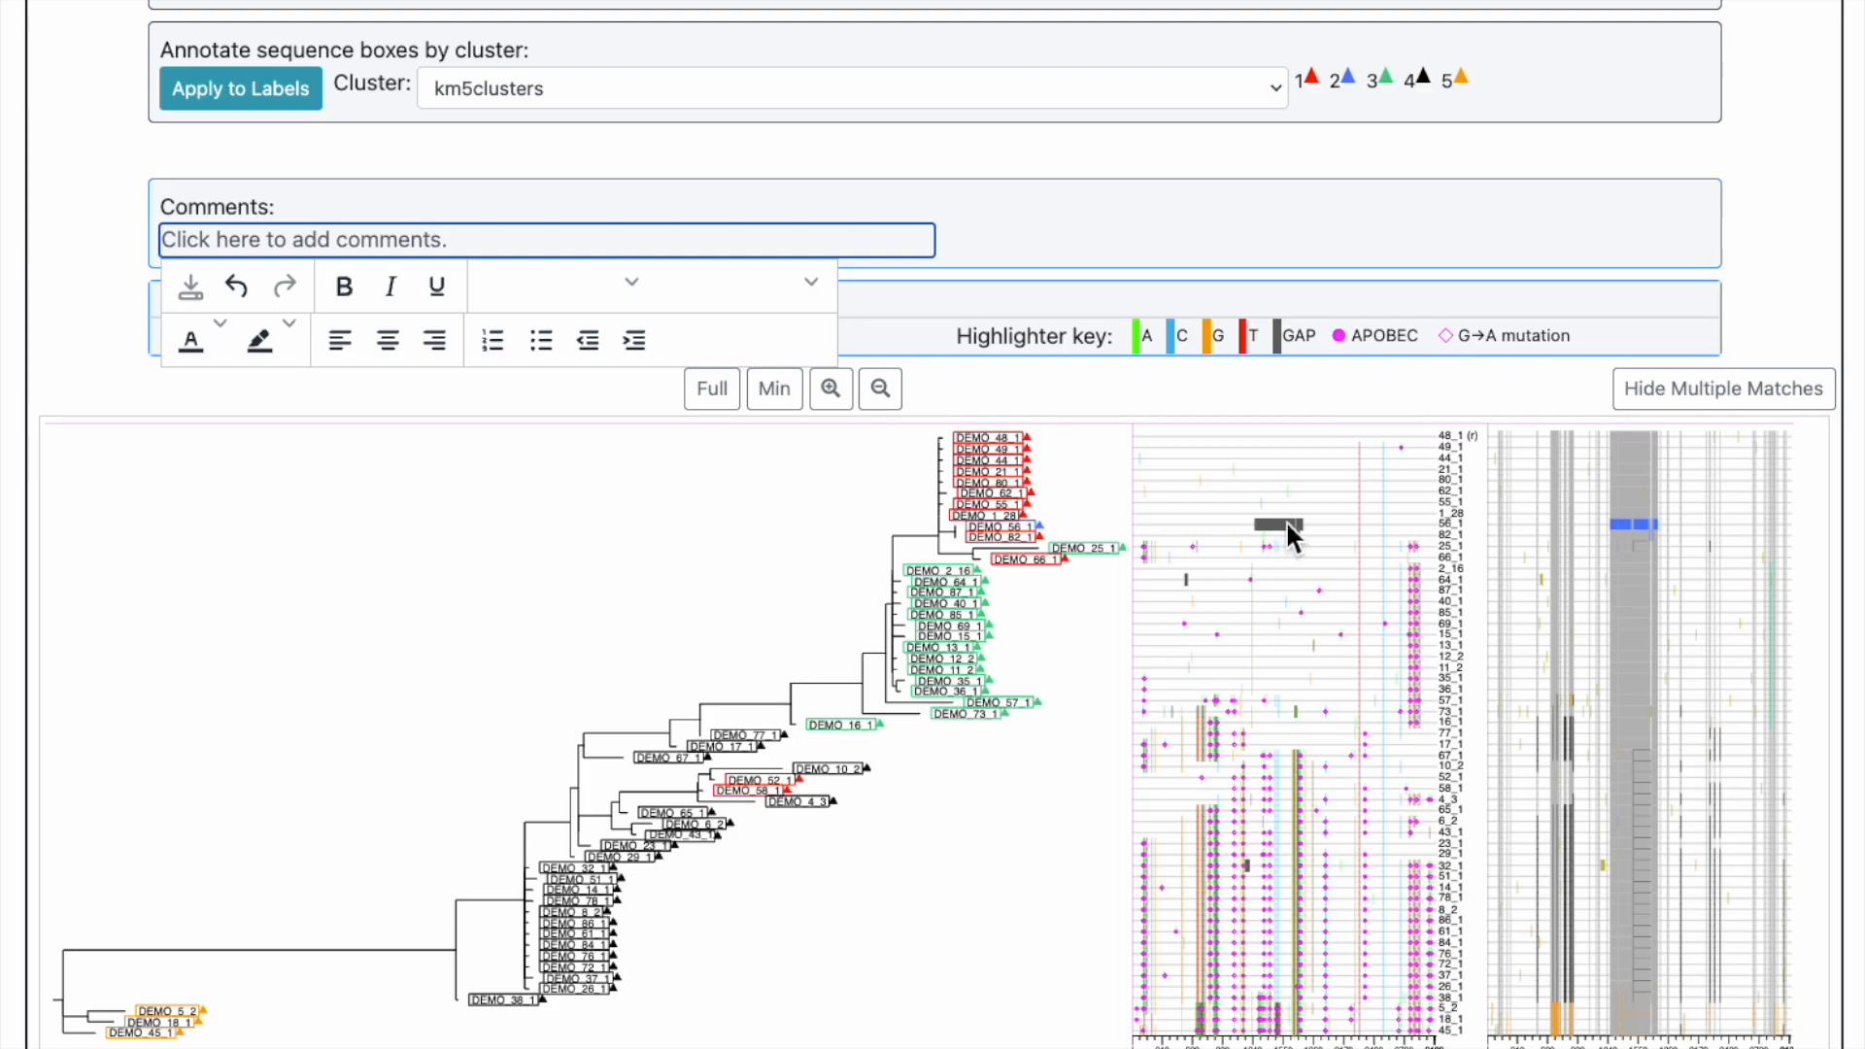
left_click(1679, 406)
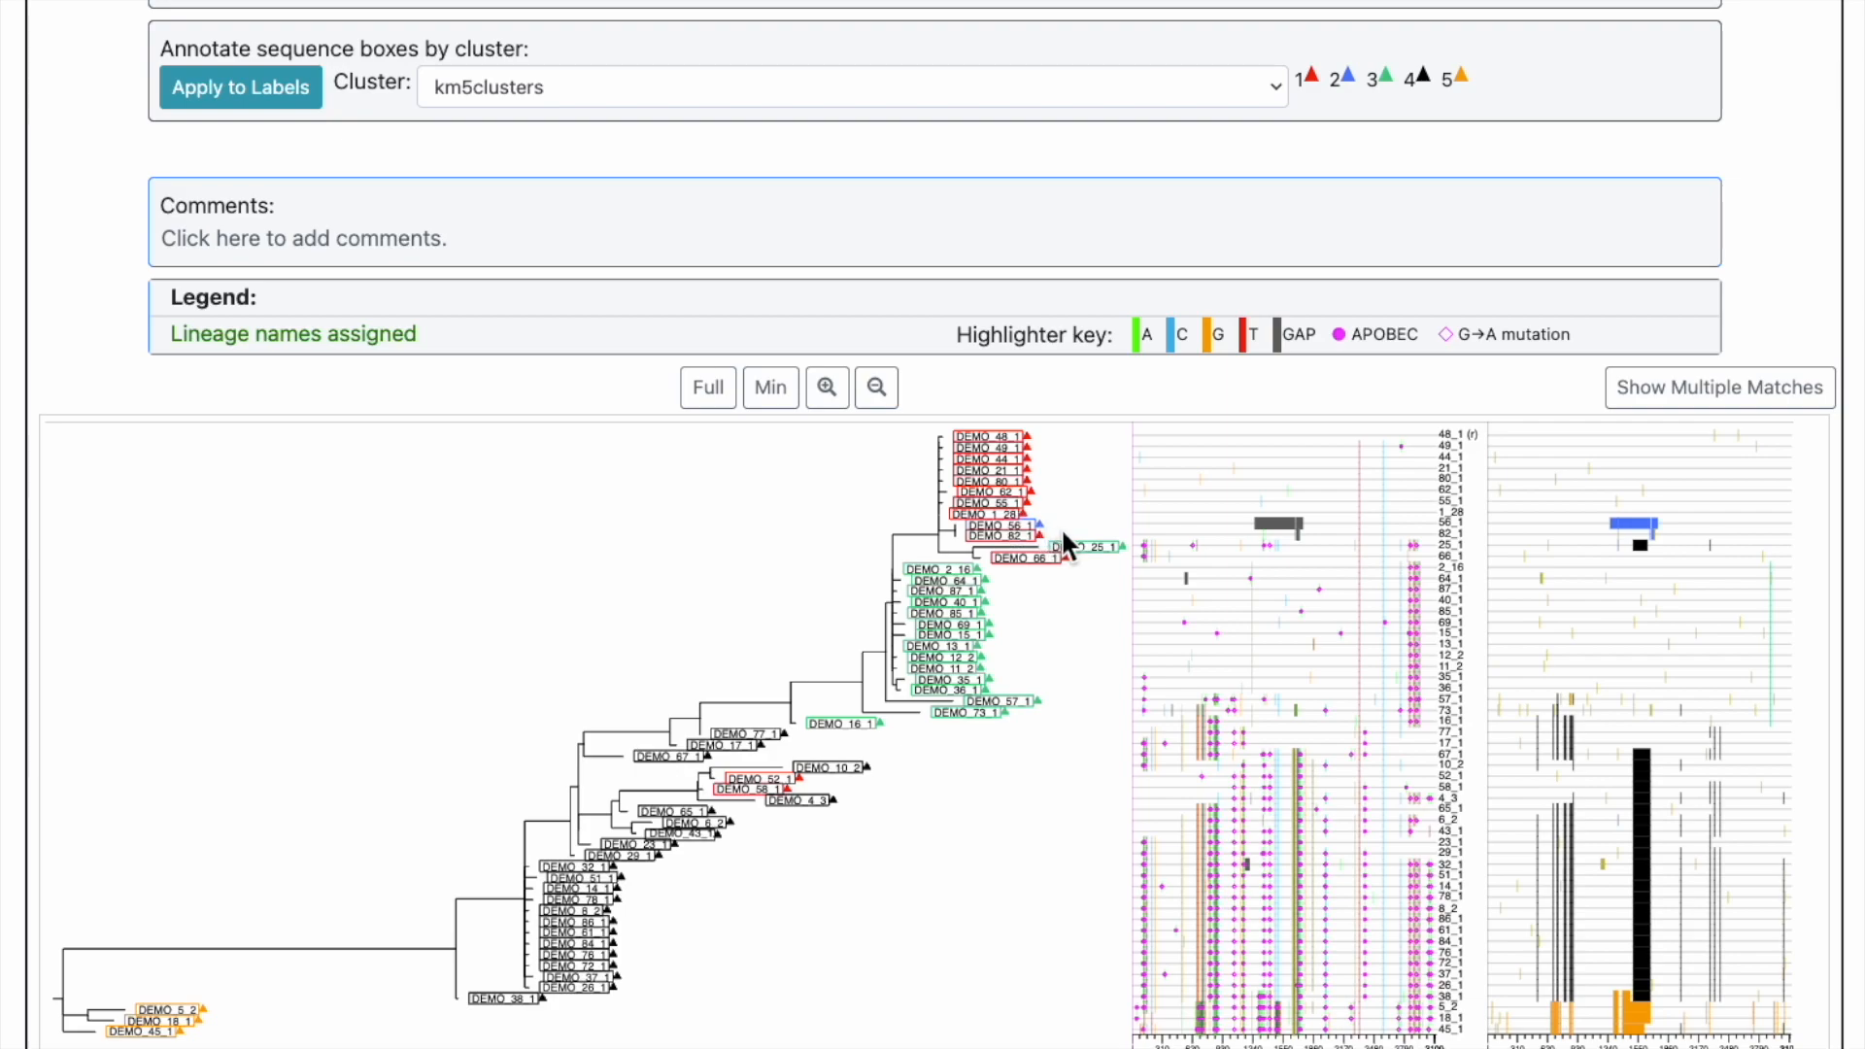
Step: Recolour the label box of sequence DEMO_56_1 to Red and save the DEMO tree
right_click(960, 513)
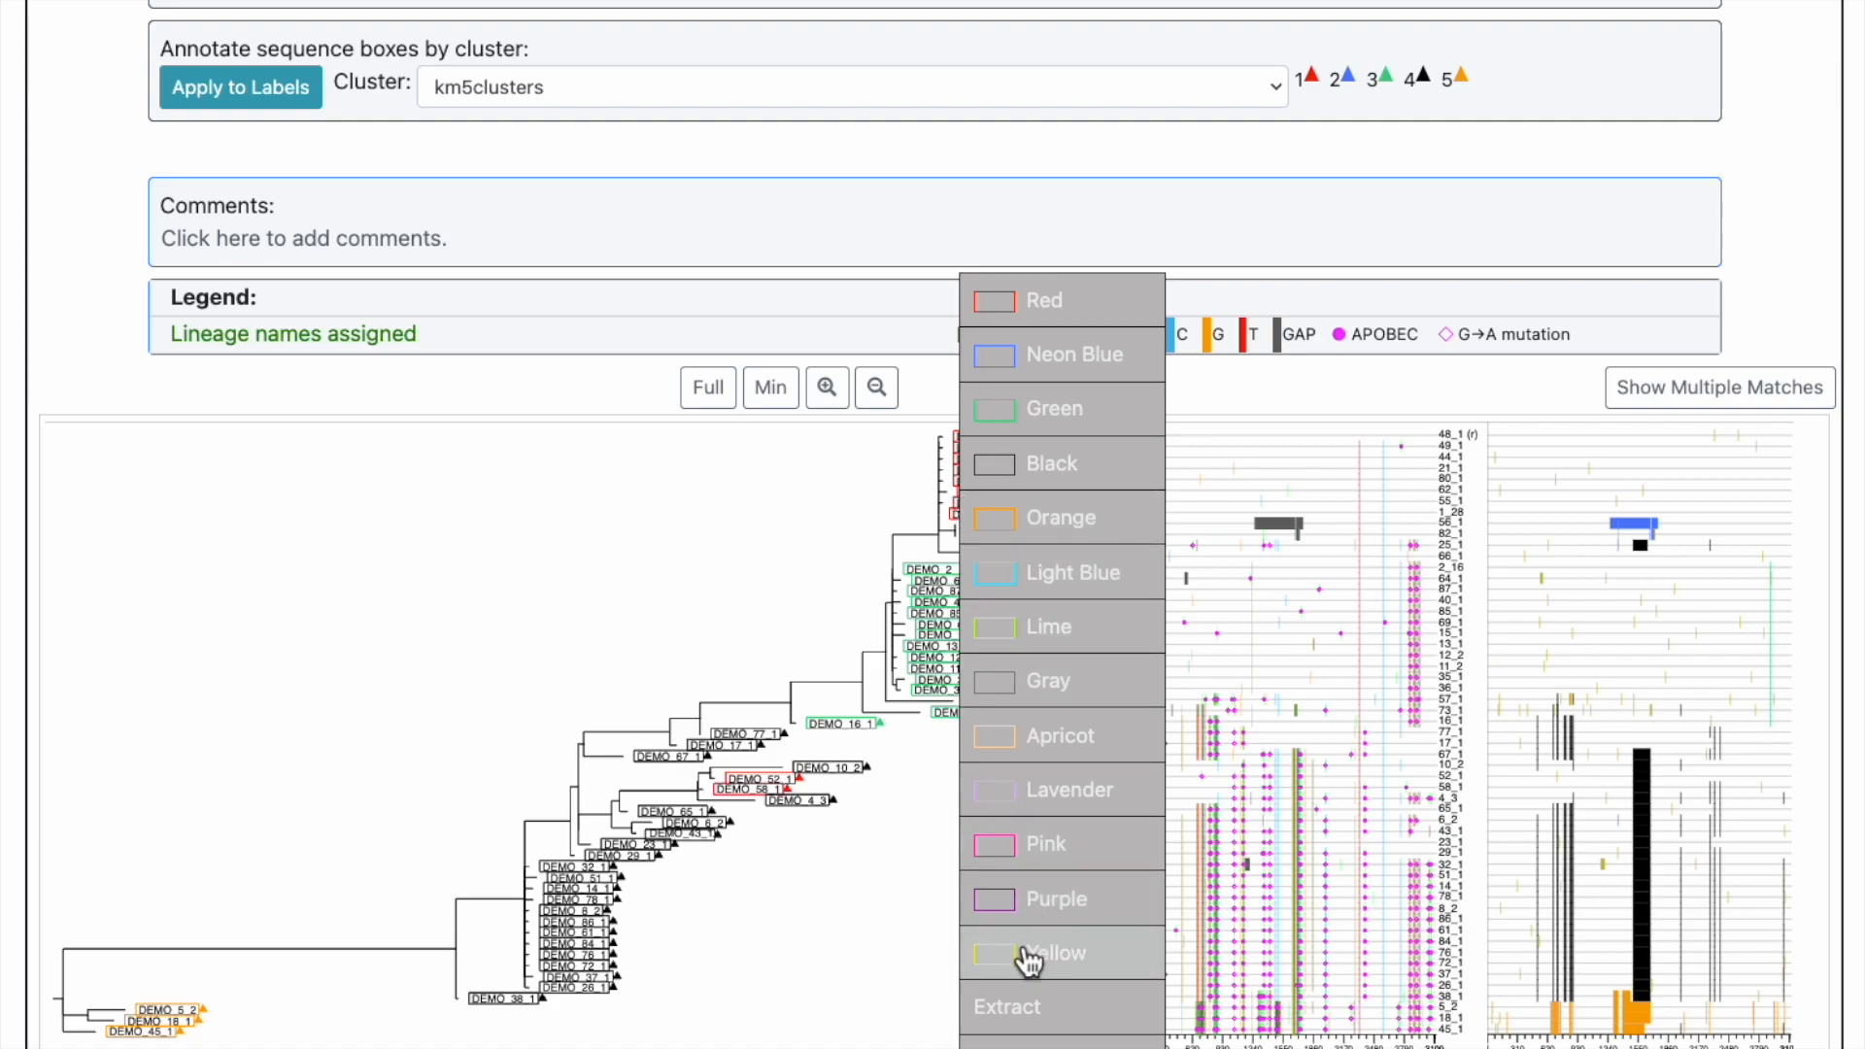
left_click(1000, 300)
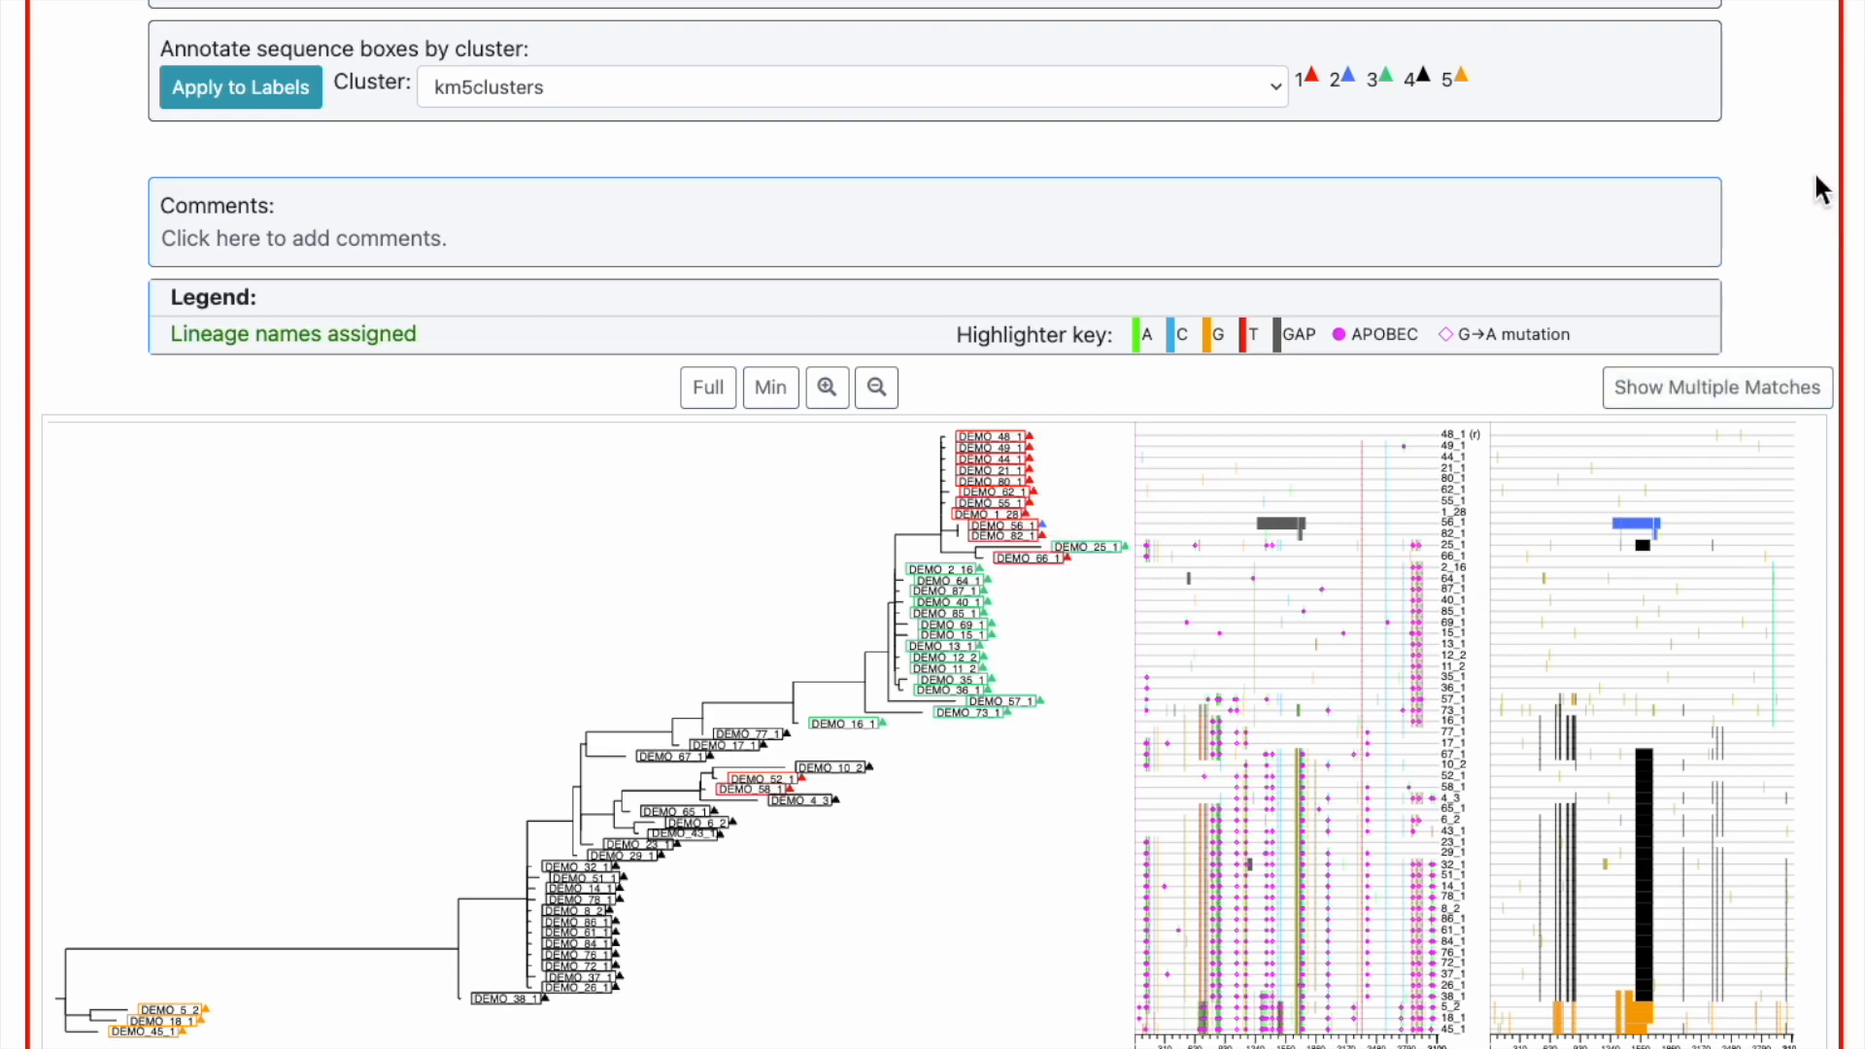
scroll(1665, 262, "up", 2)
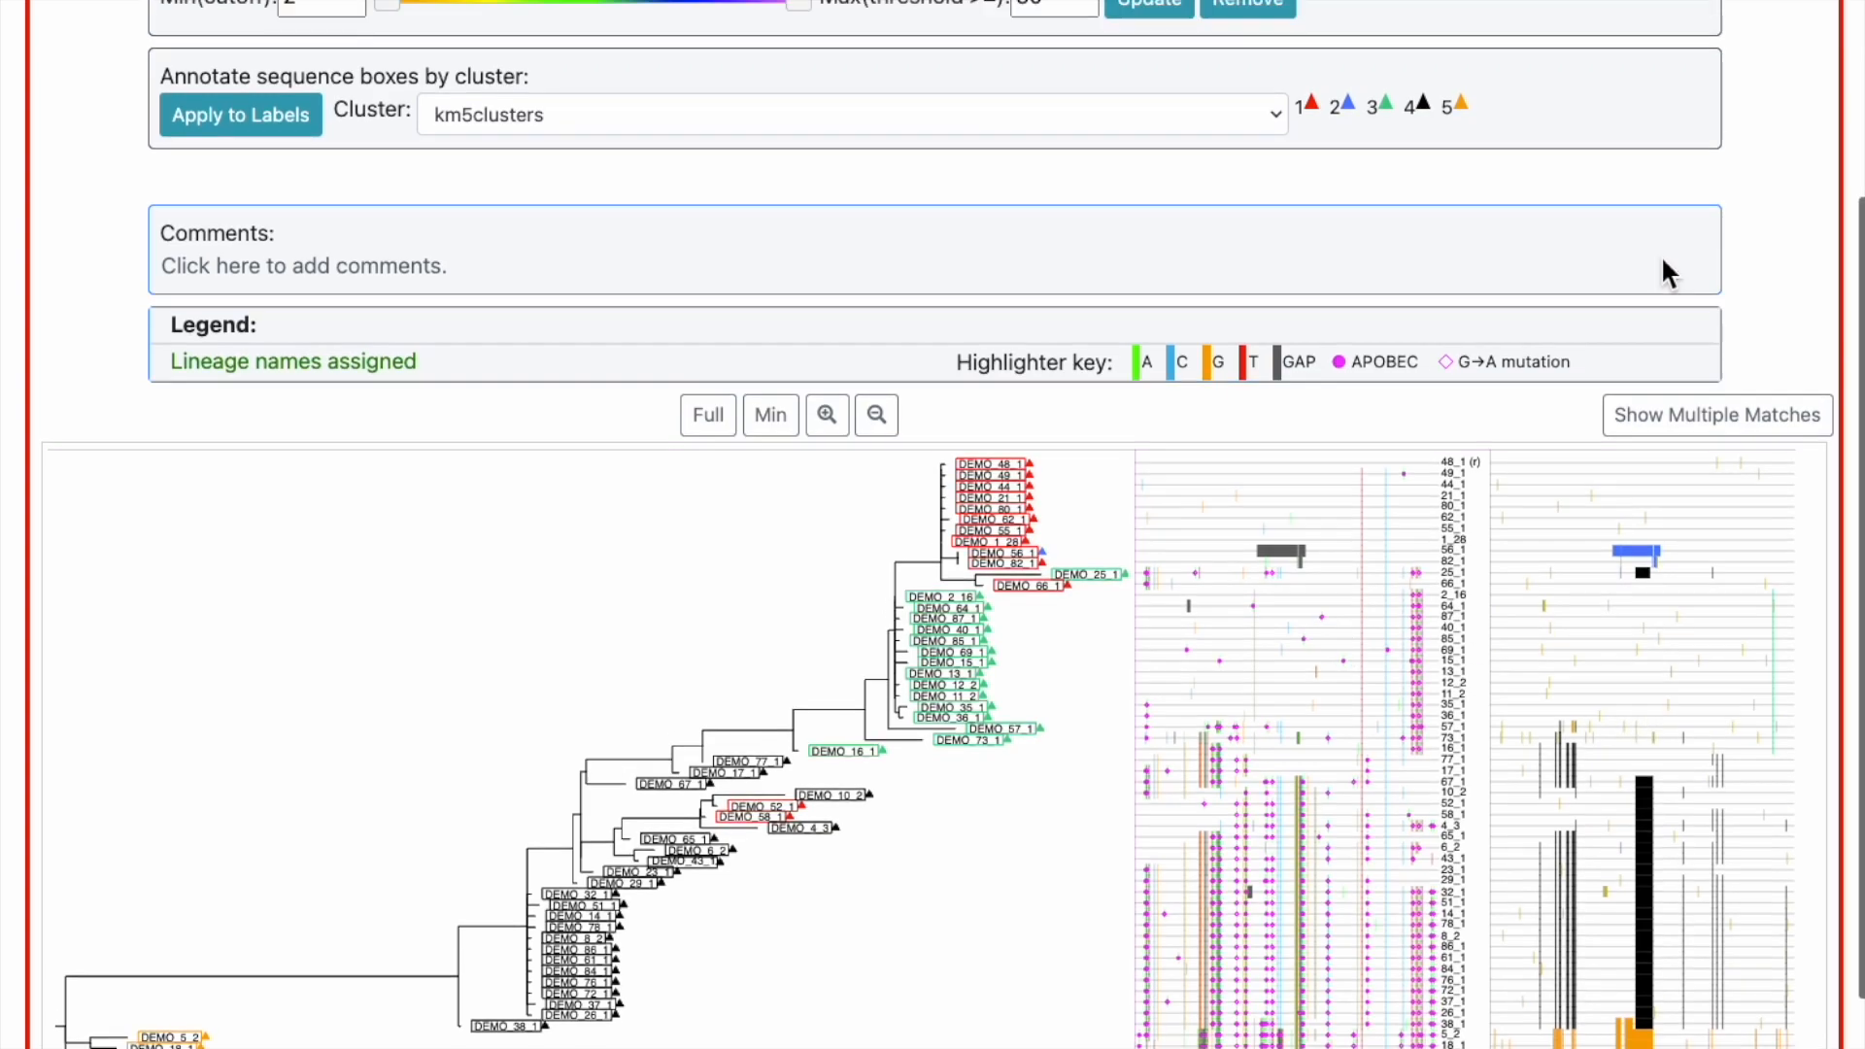
scroll(1662, 255, "up", 1)
left_click(1717, 8)
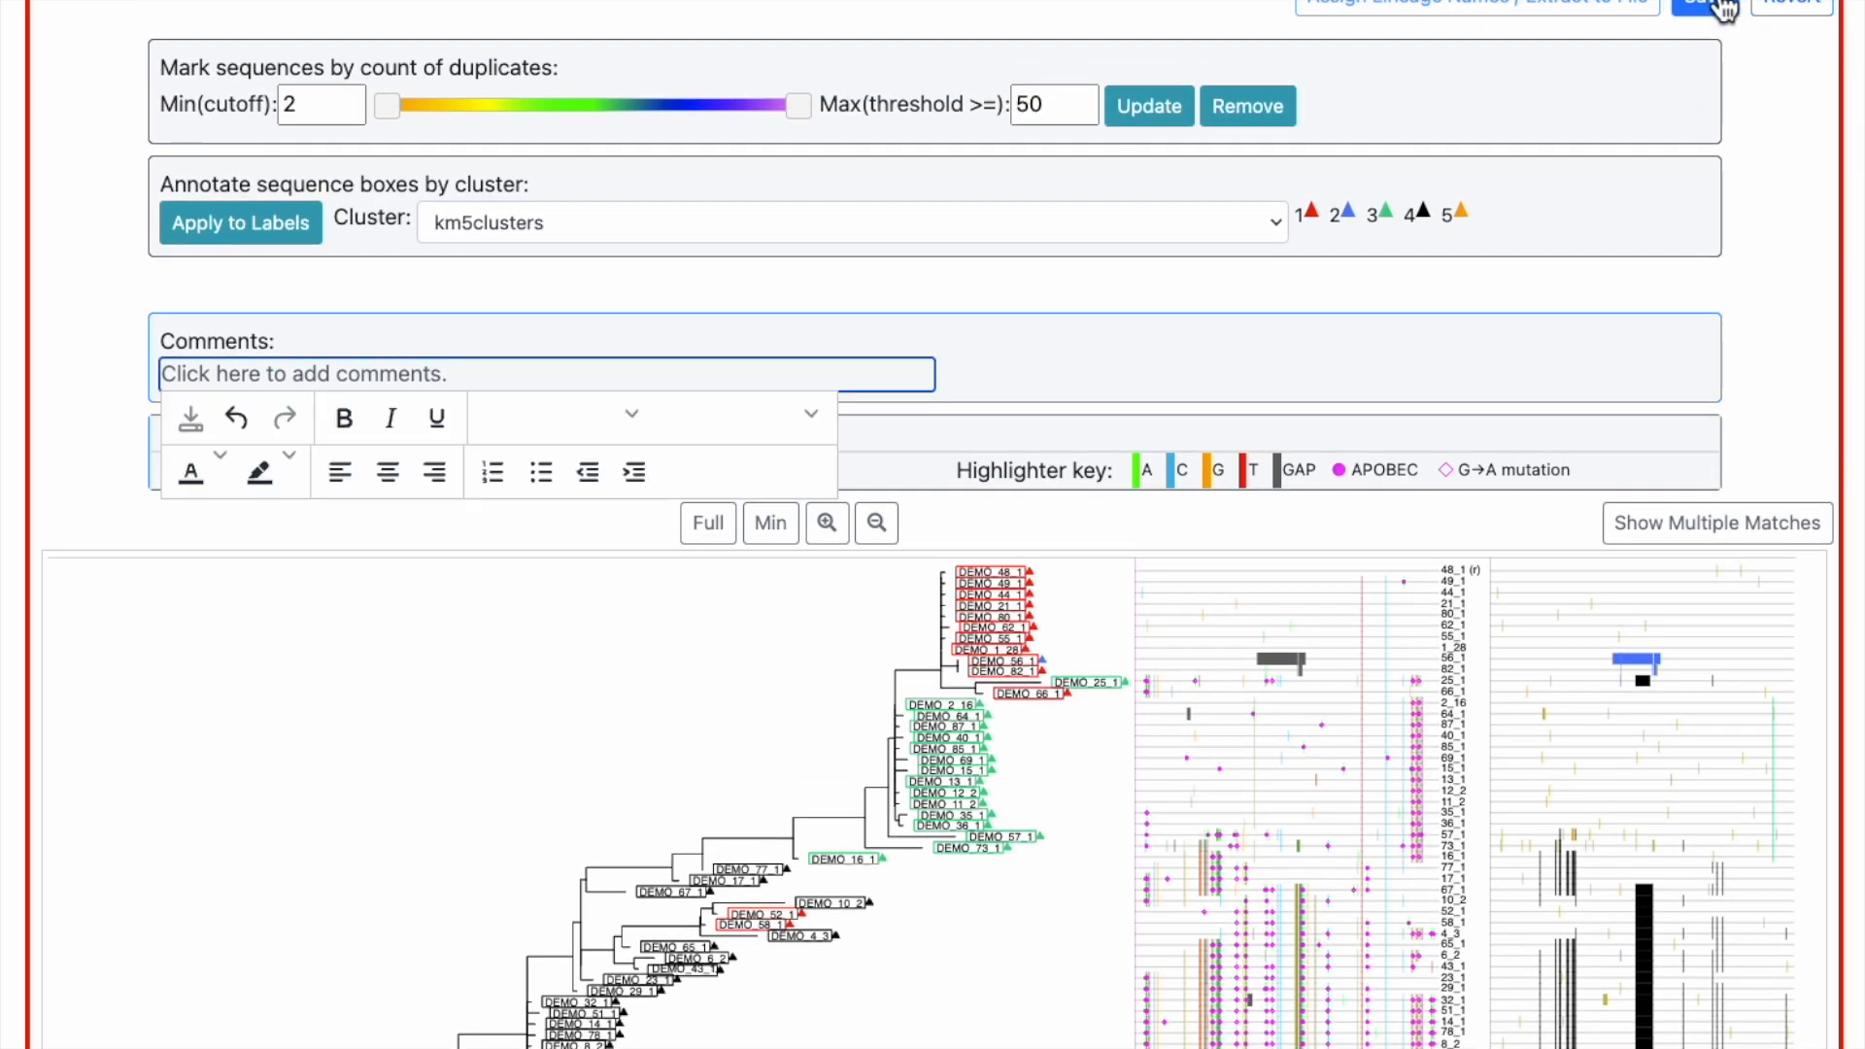
left_click(1672, 525)
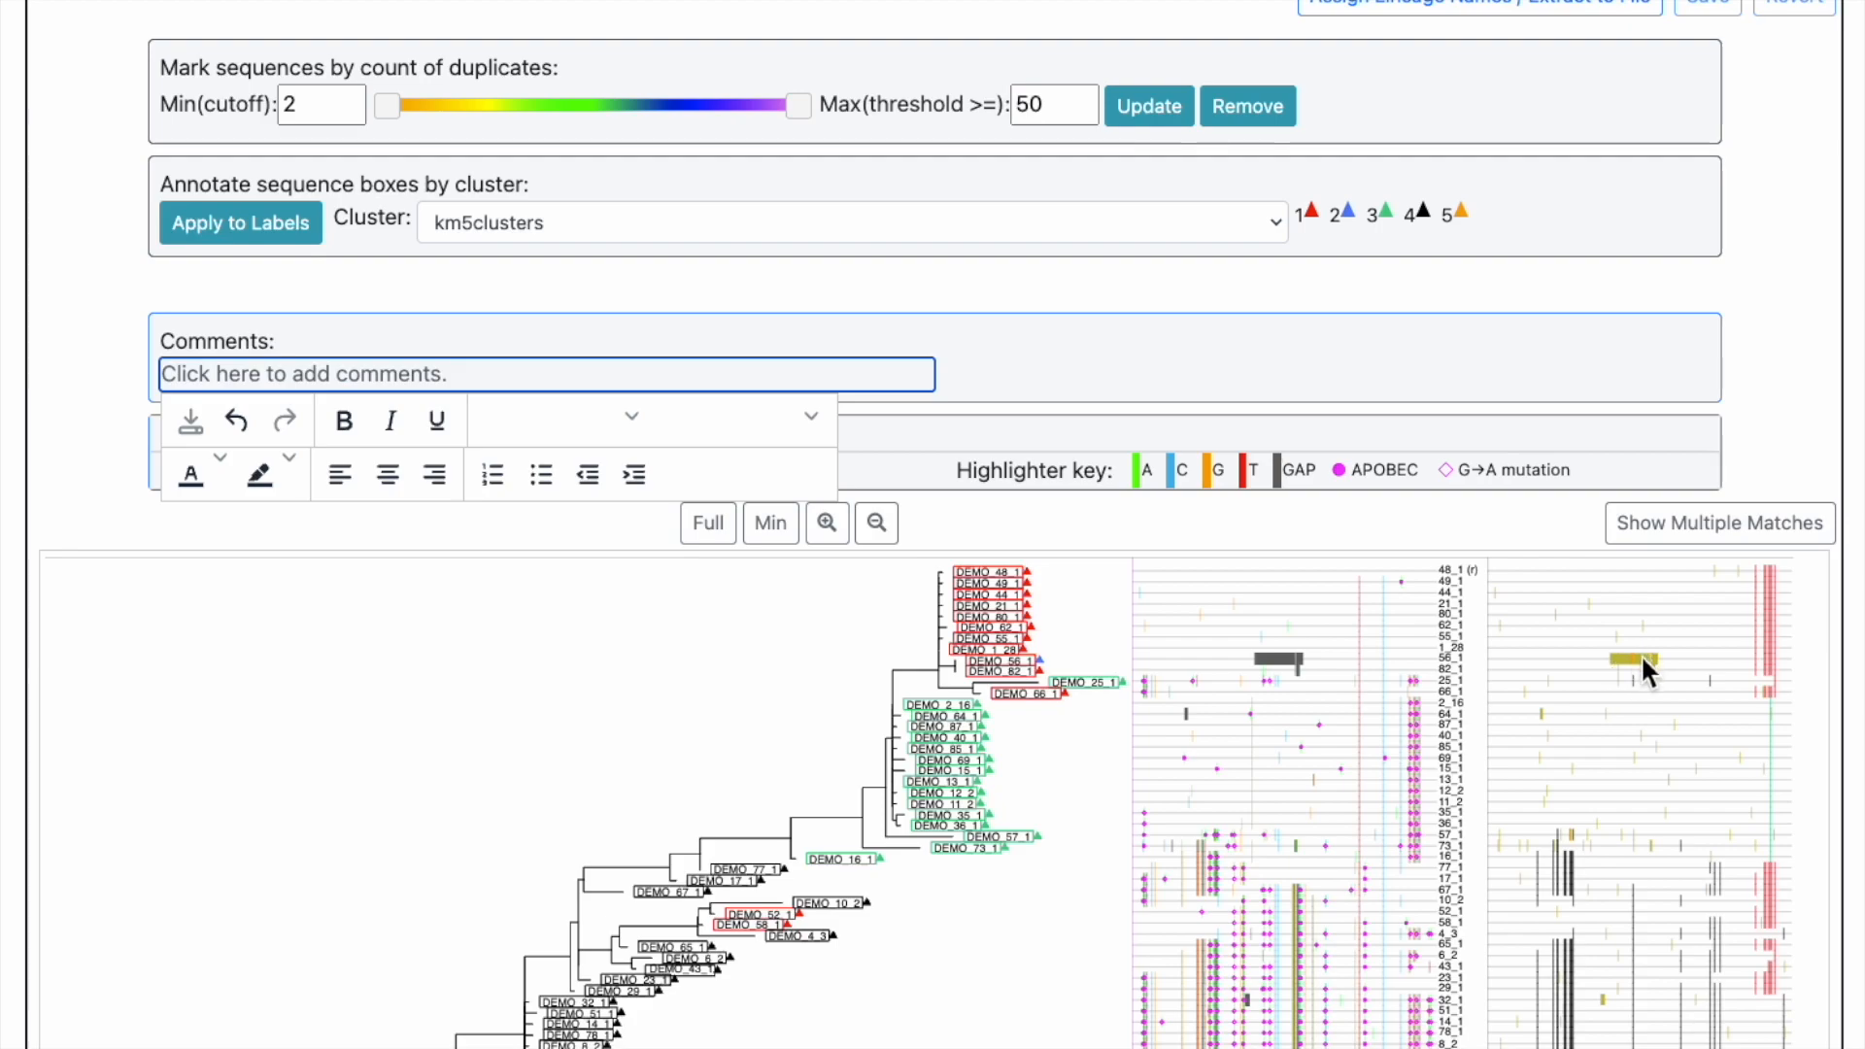
scroll(1646, 665, "down", 1)
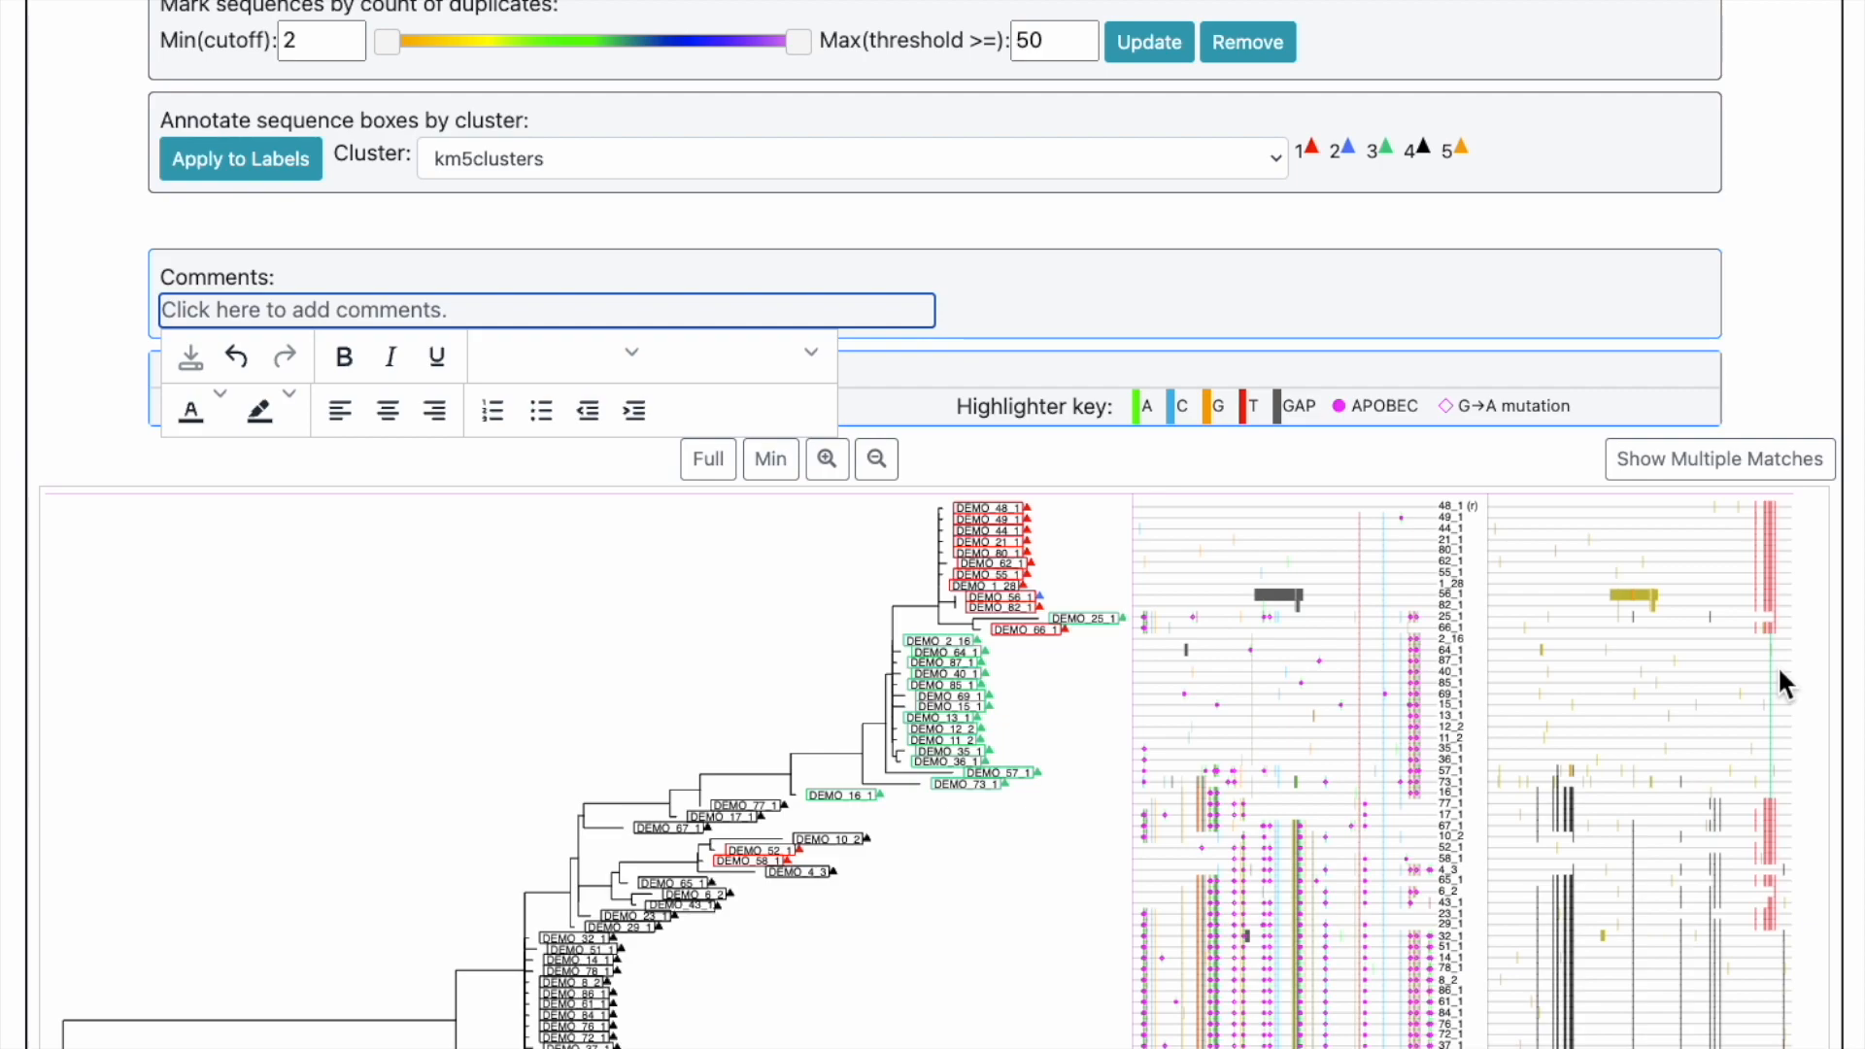
scroll(1778, 666, "down", 1)
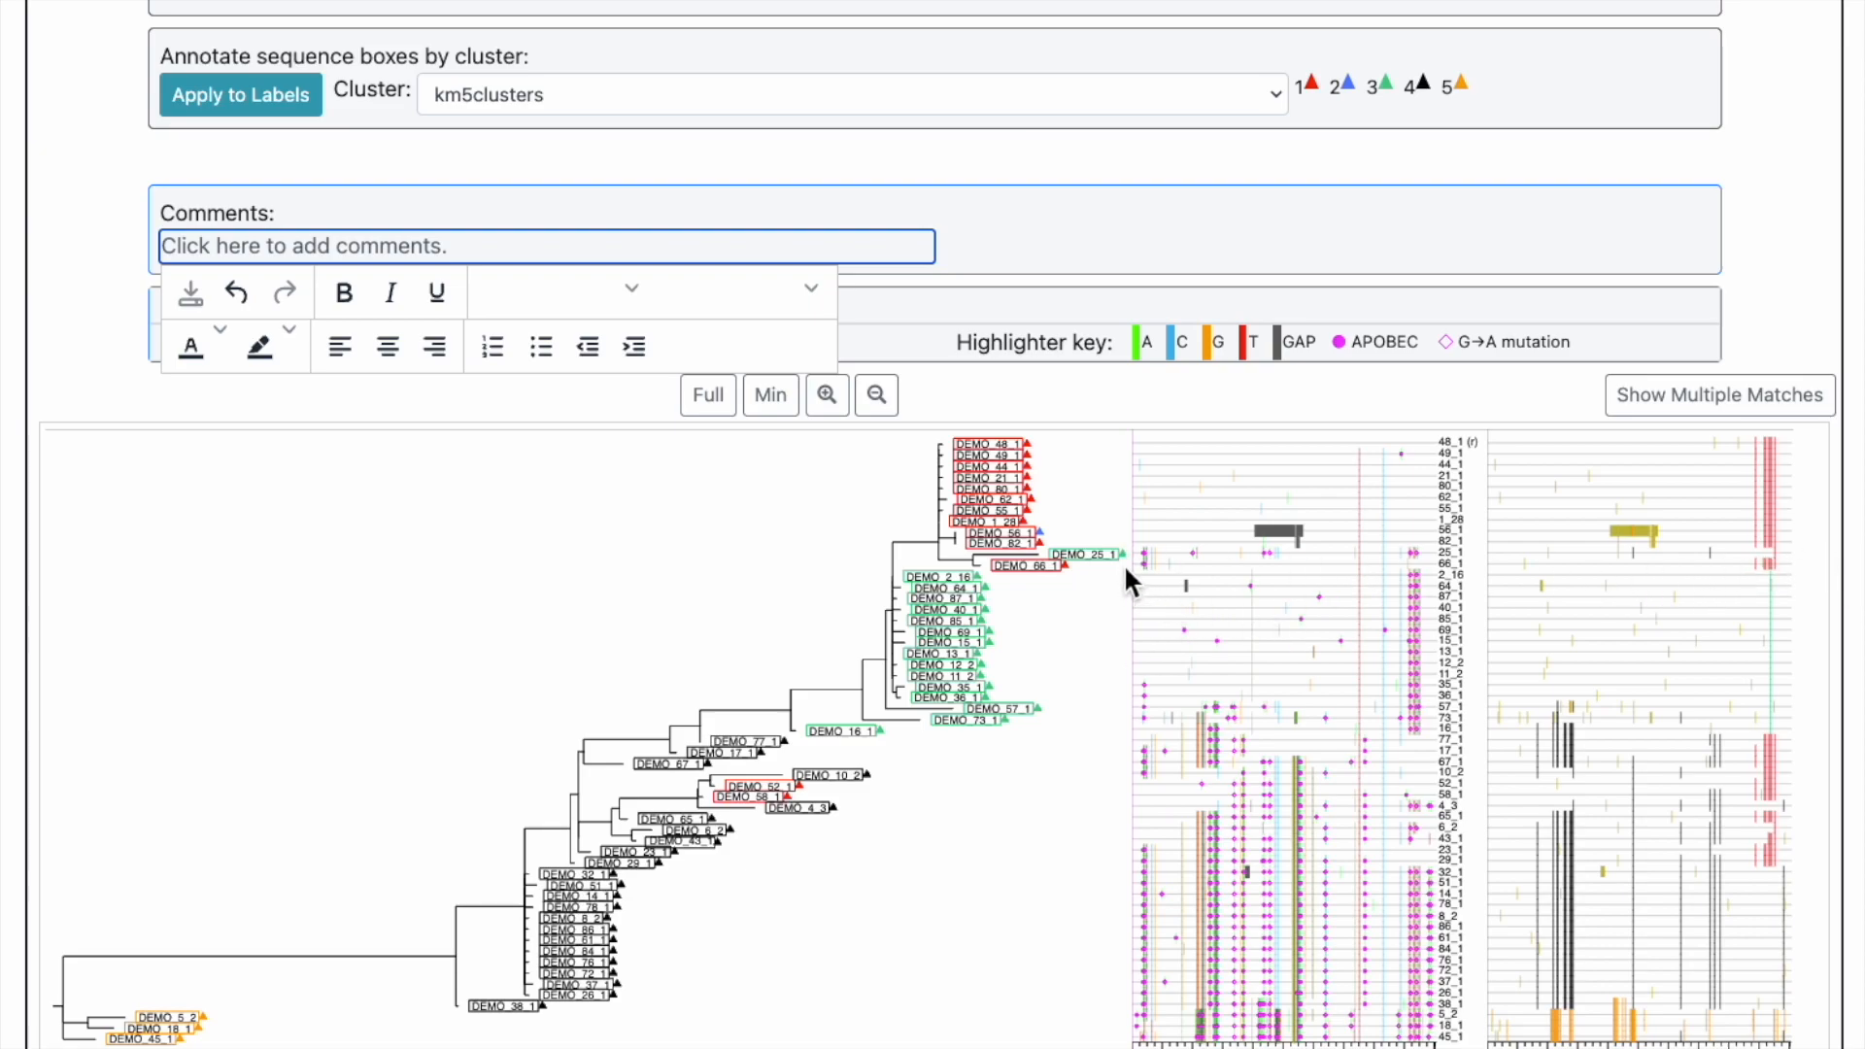
Step: Recolour the label boxes of DEMO_25_1 and the intermediate-branch sequences from DEMO_57_1 down to DEMO_29_1 to Yellow, and save the DEMO tree
left_click_drag(1126, 563, 1039, 533)
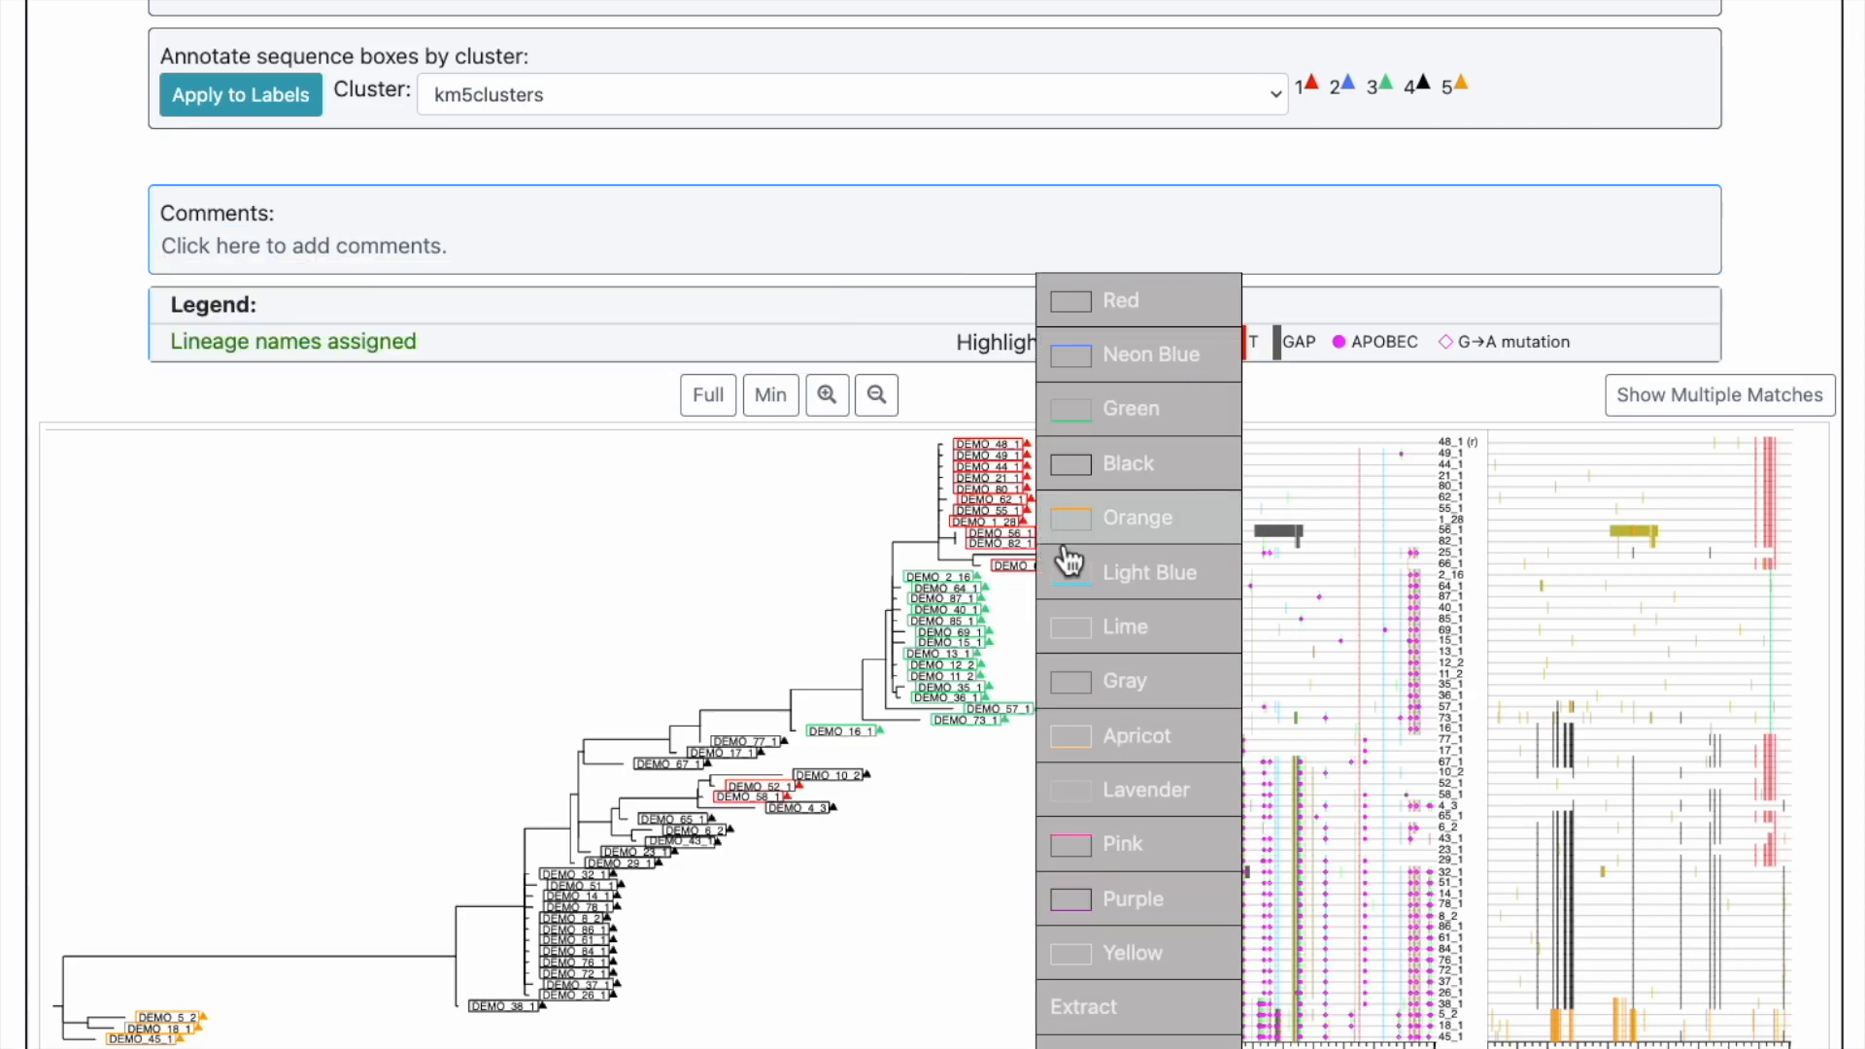
left_click(1106, 969)
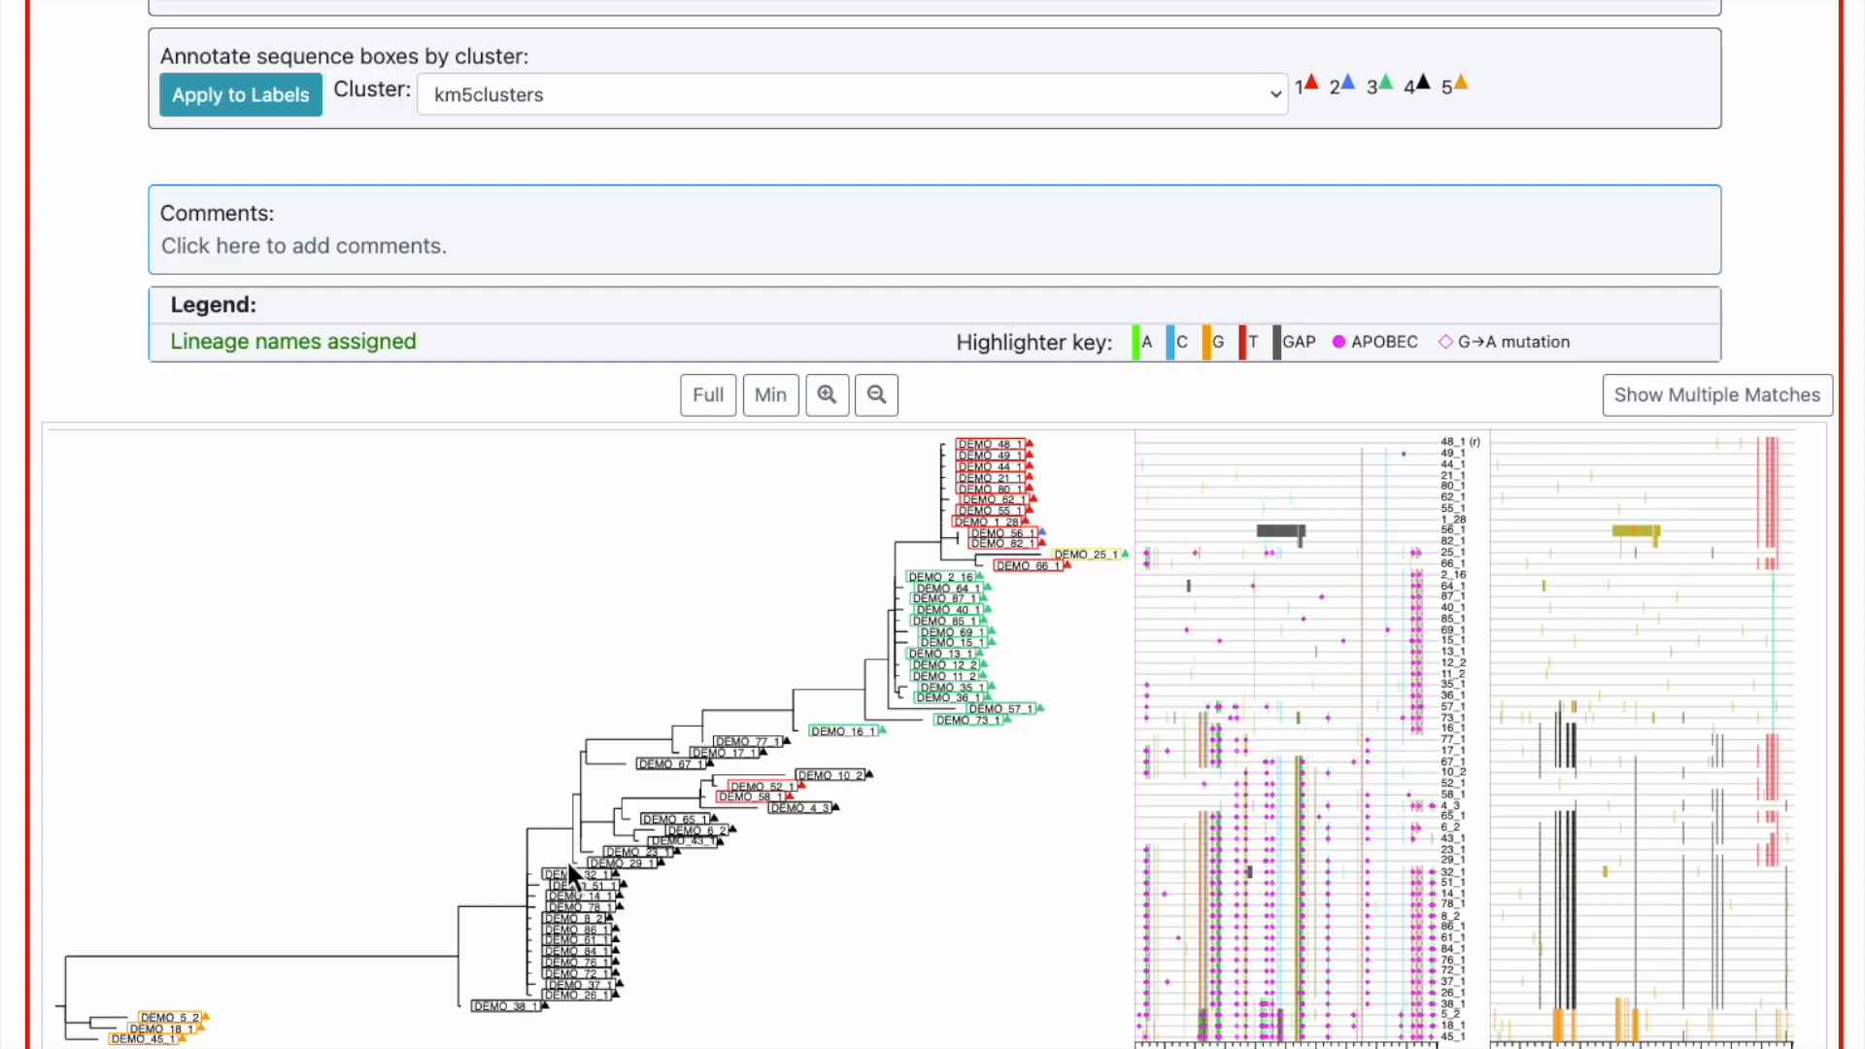
left_click_drag(558, 853, 1099, 700)
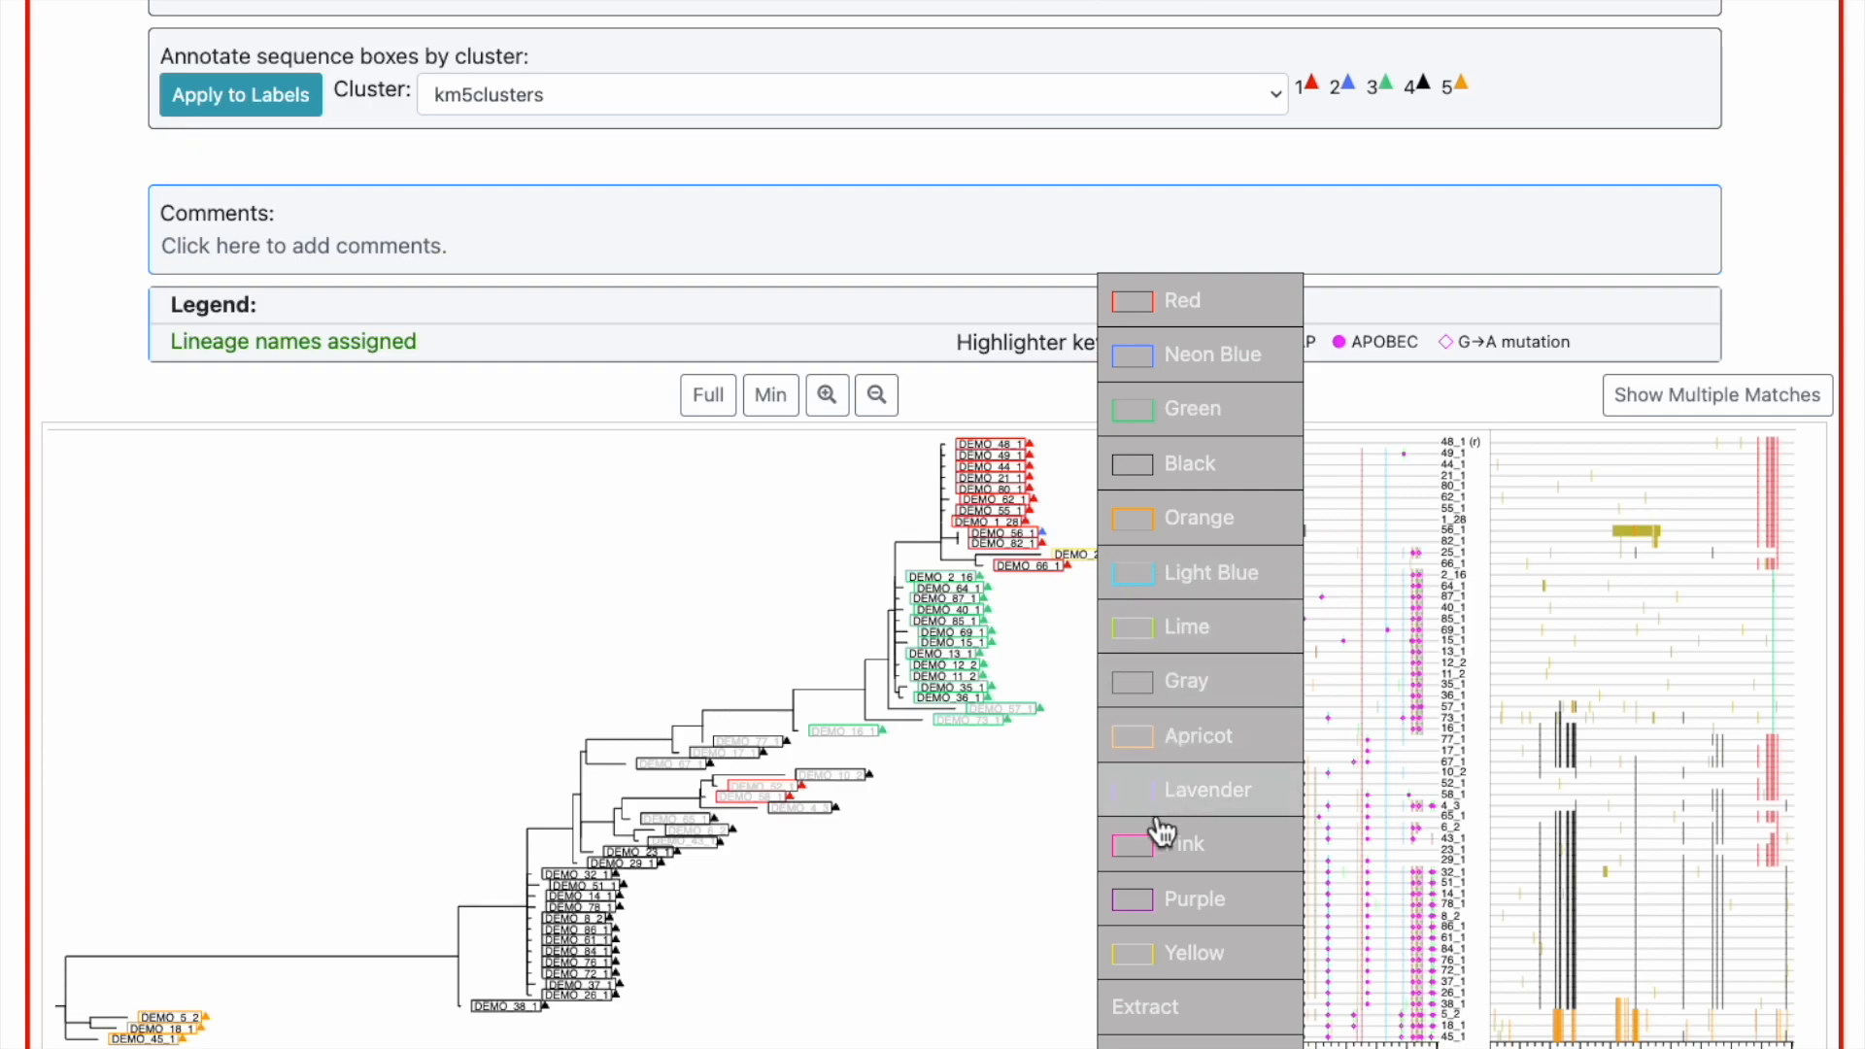
left_click(1148, 962)
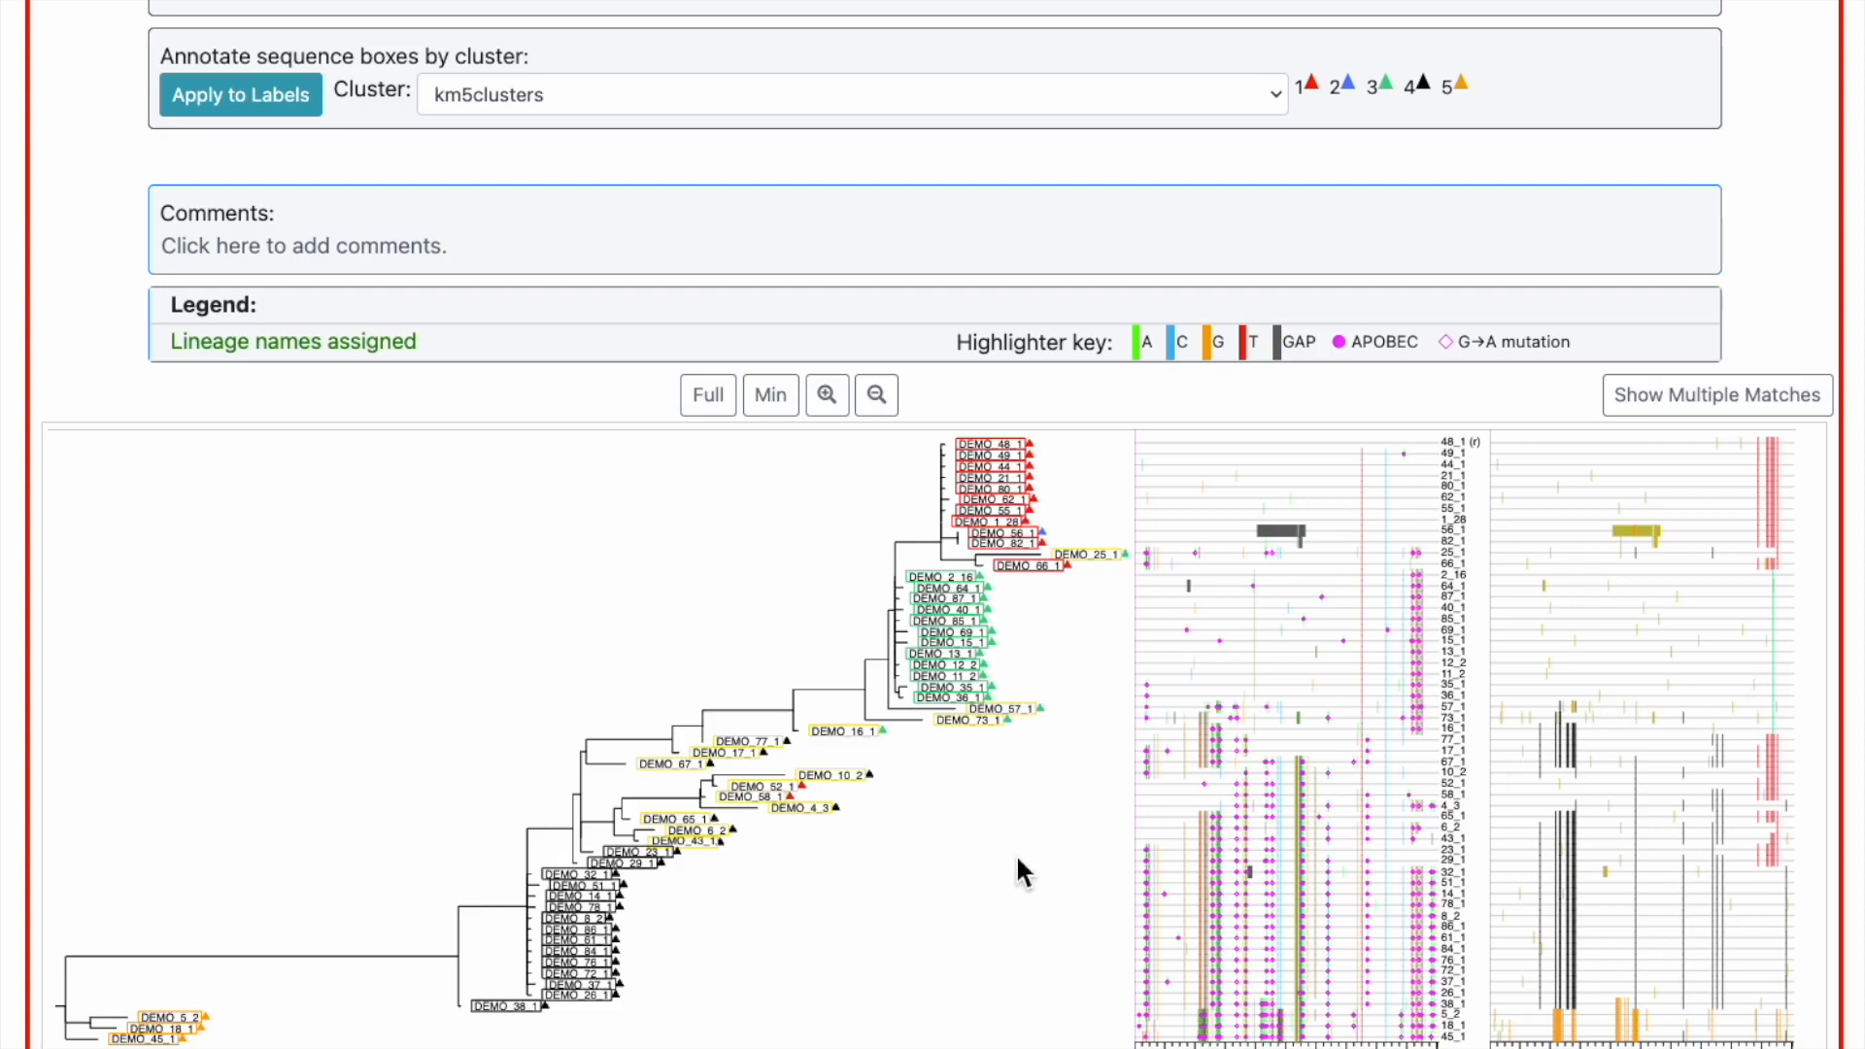
left_click_drag(711, 880, 581, 820)
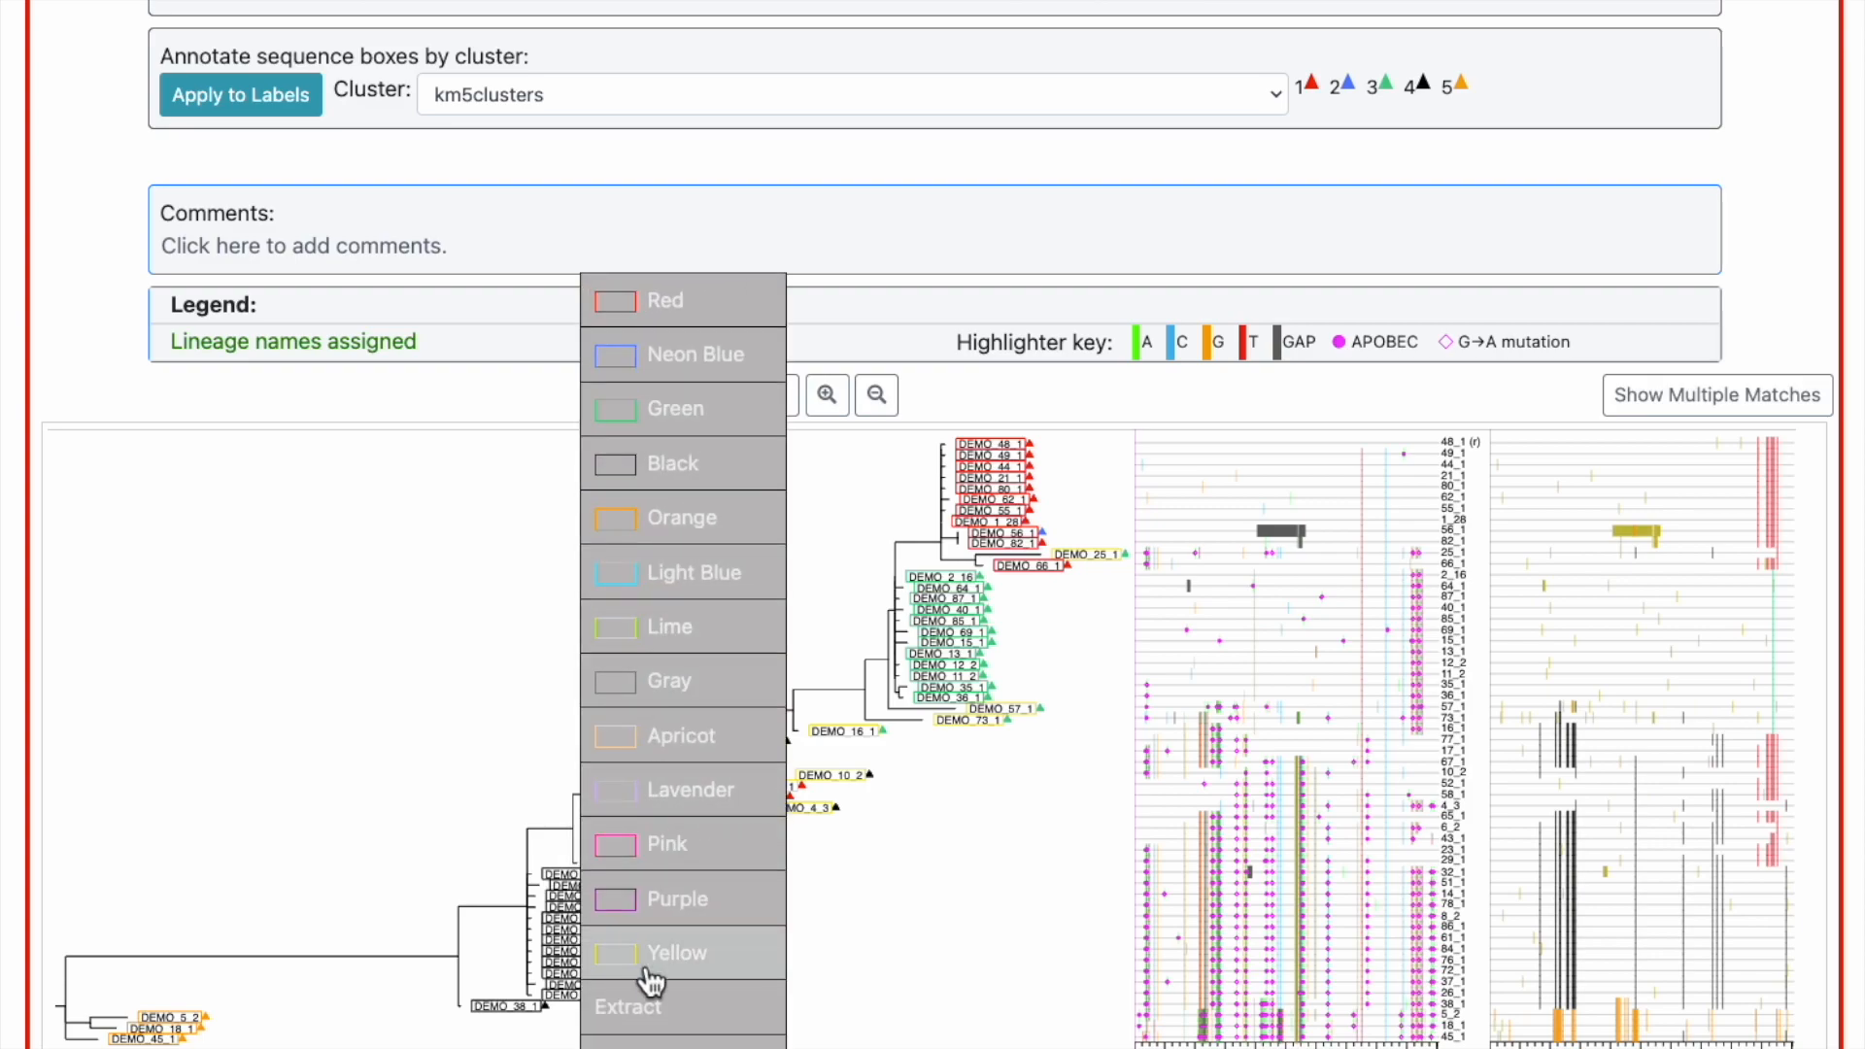
left_click(641, 954)
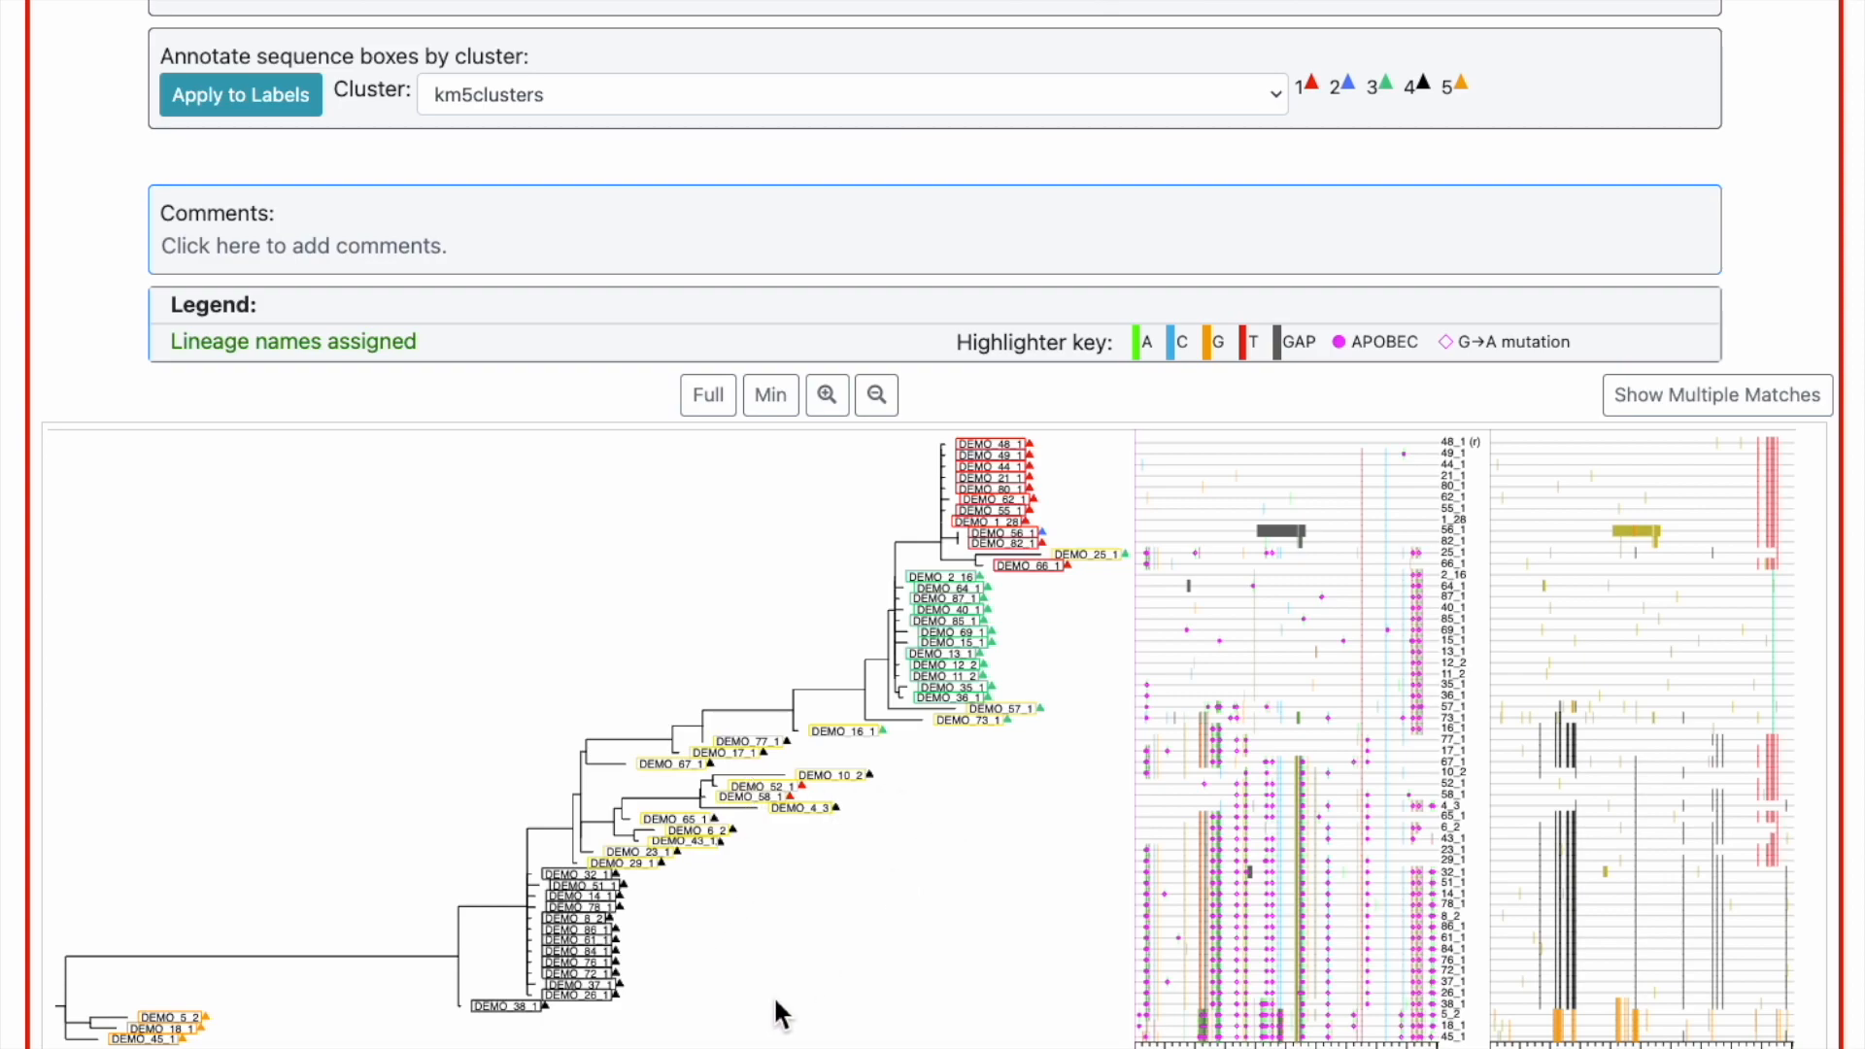
scroll(787, 1011, "down", 1)
scroll(1519, 469, "up", 2)
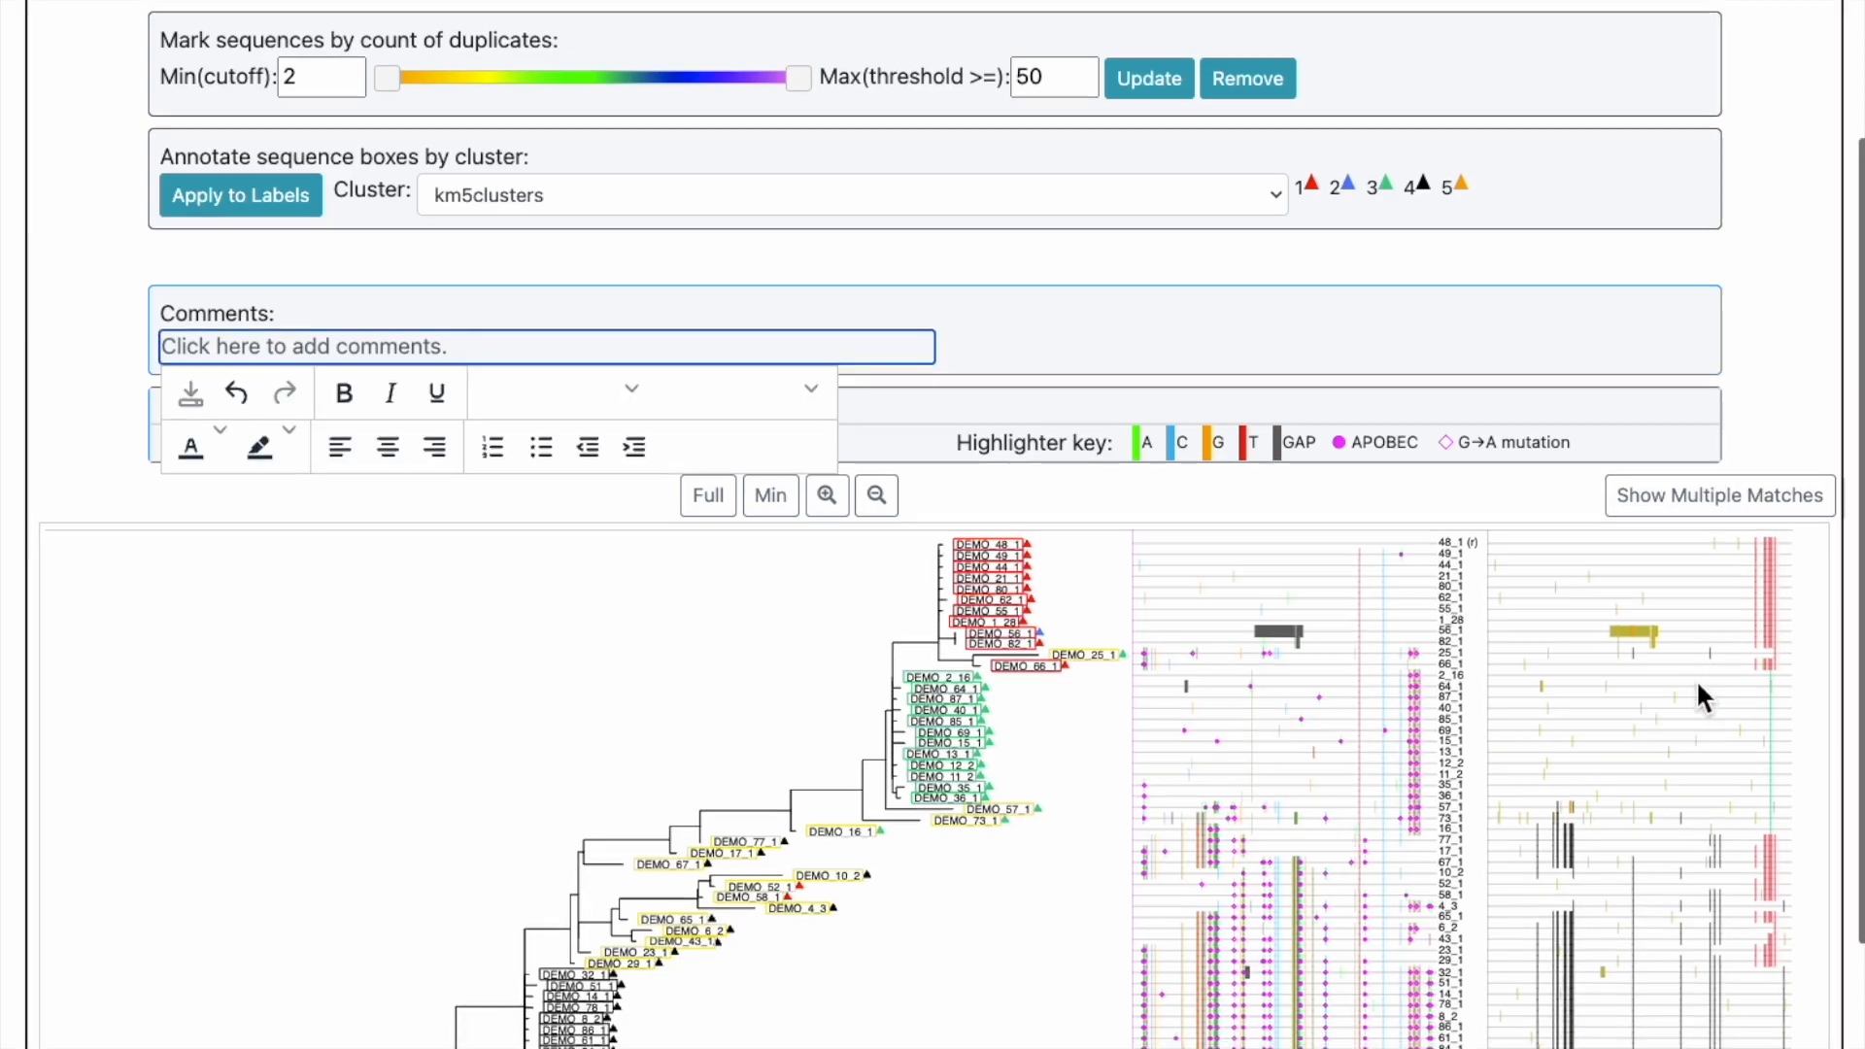
Step: Enlarge the DEMO tree, recolour the label box of sequence DEMO_38_1 to Yellow, and save the tree
scroll(1696, 679, "down", 2)
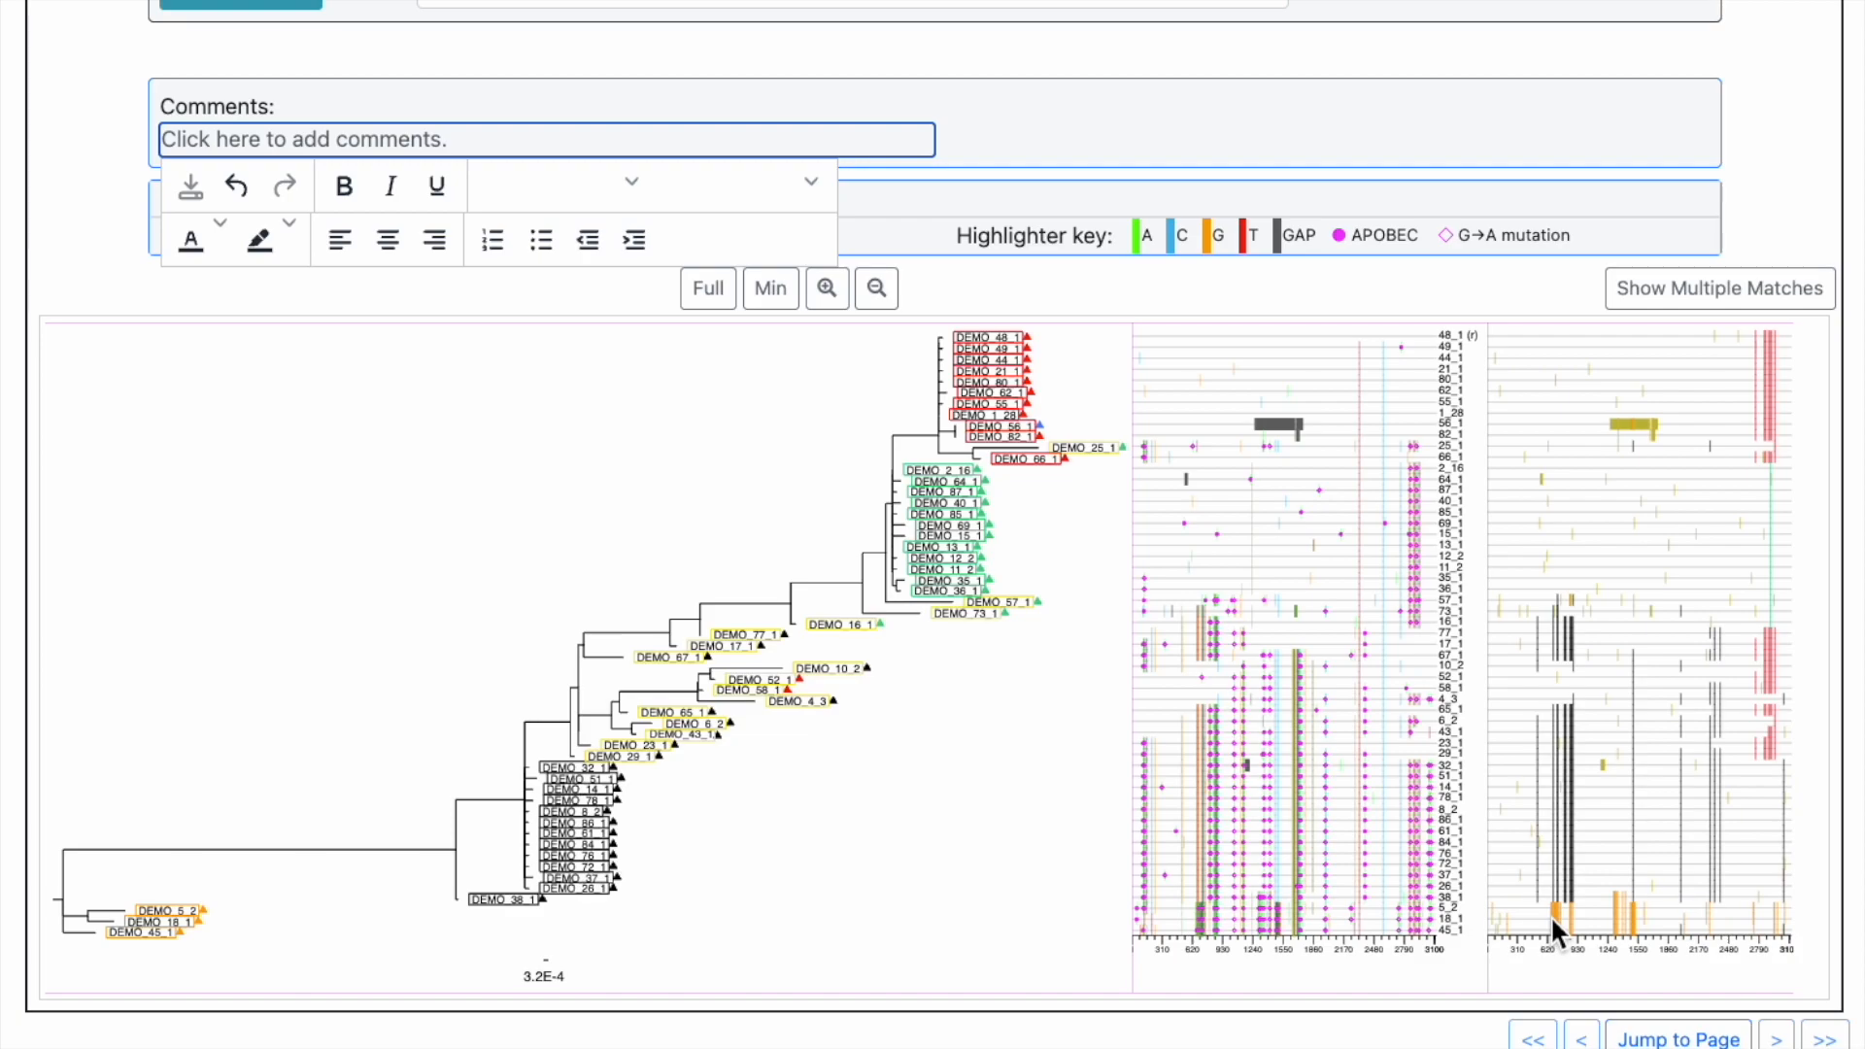
left_click(830, 292)
left_click(834, 303)
scroll(913, 626, "down", 3)
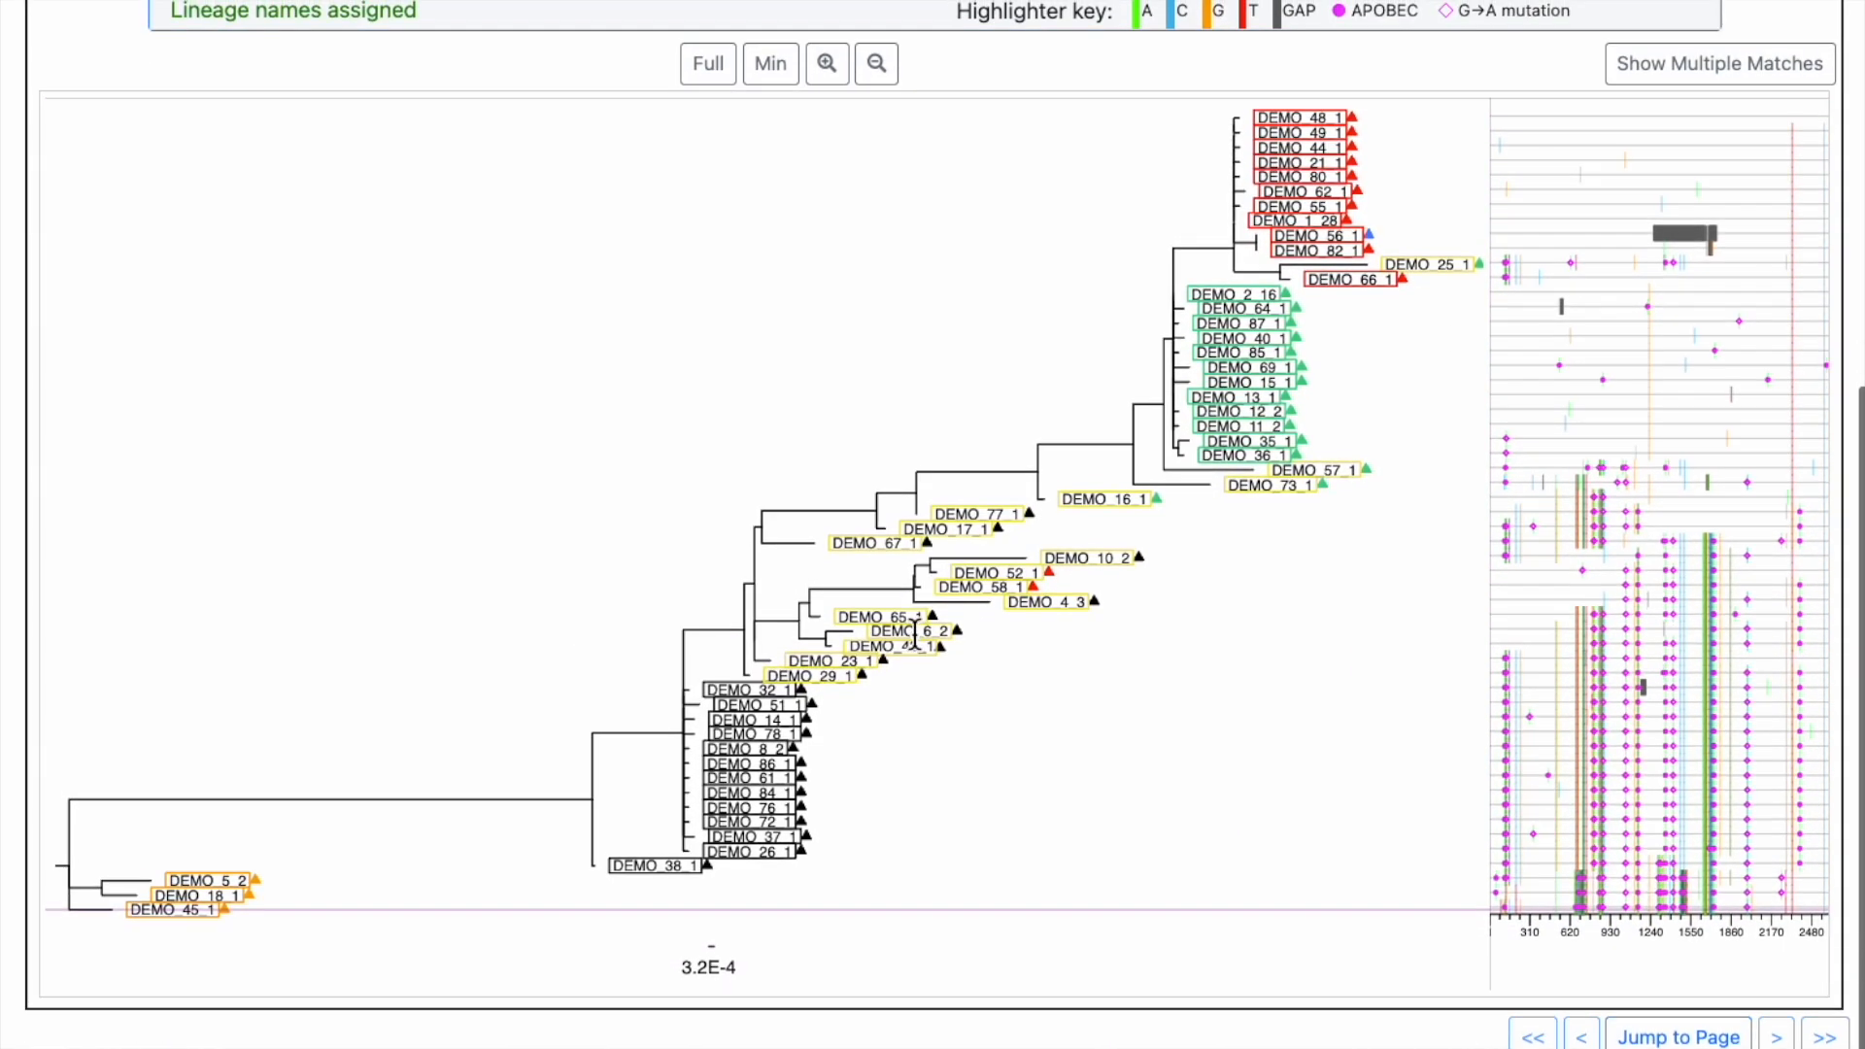
scroll(913, 626, "right", 3)
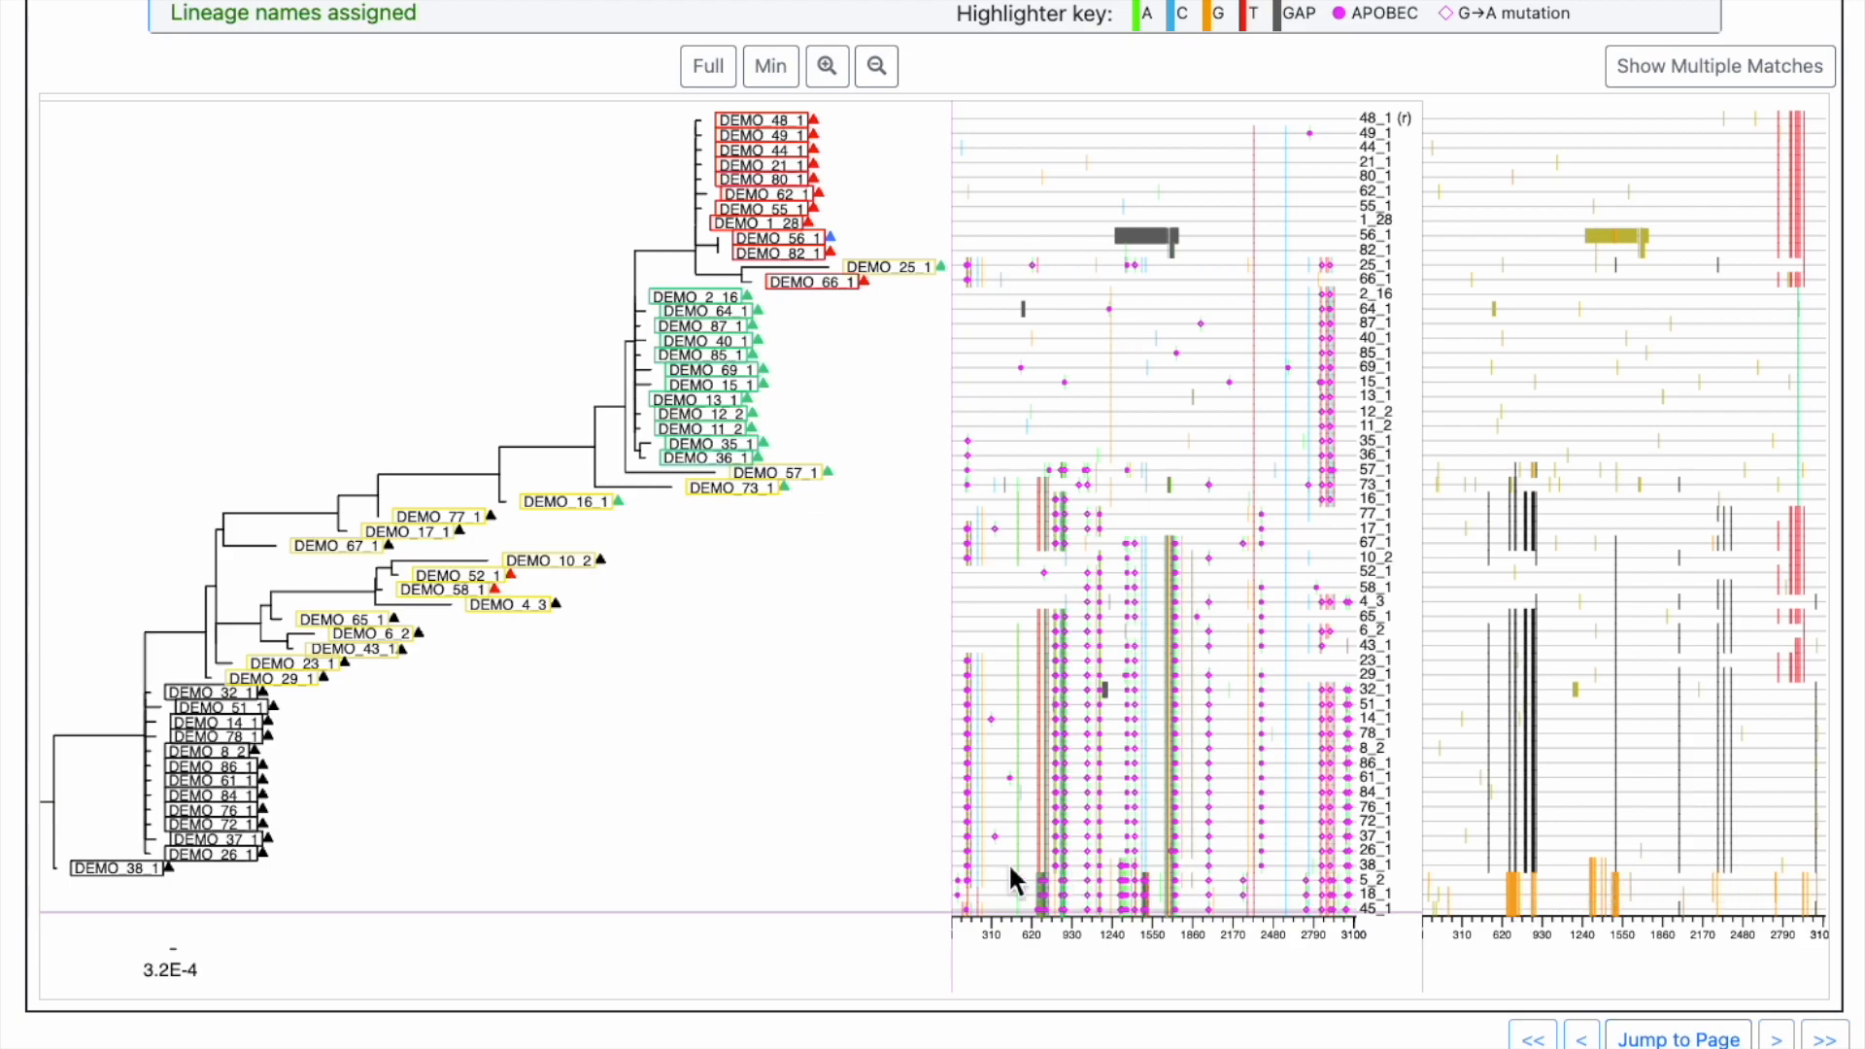
scroll(728, 812, "left", 7)
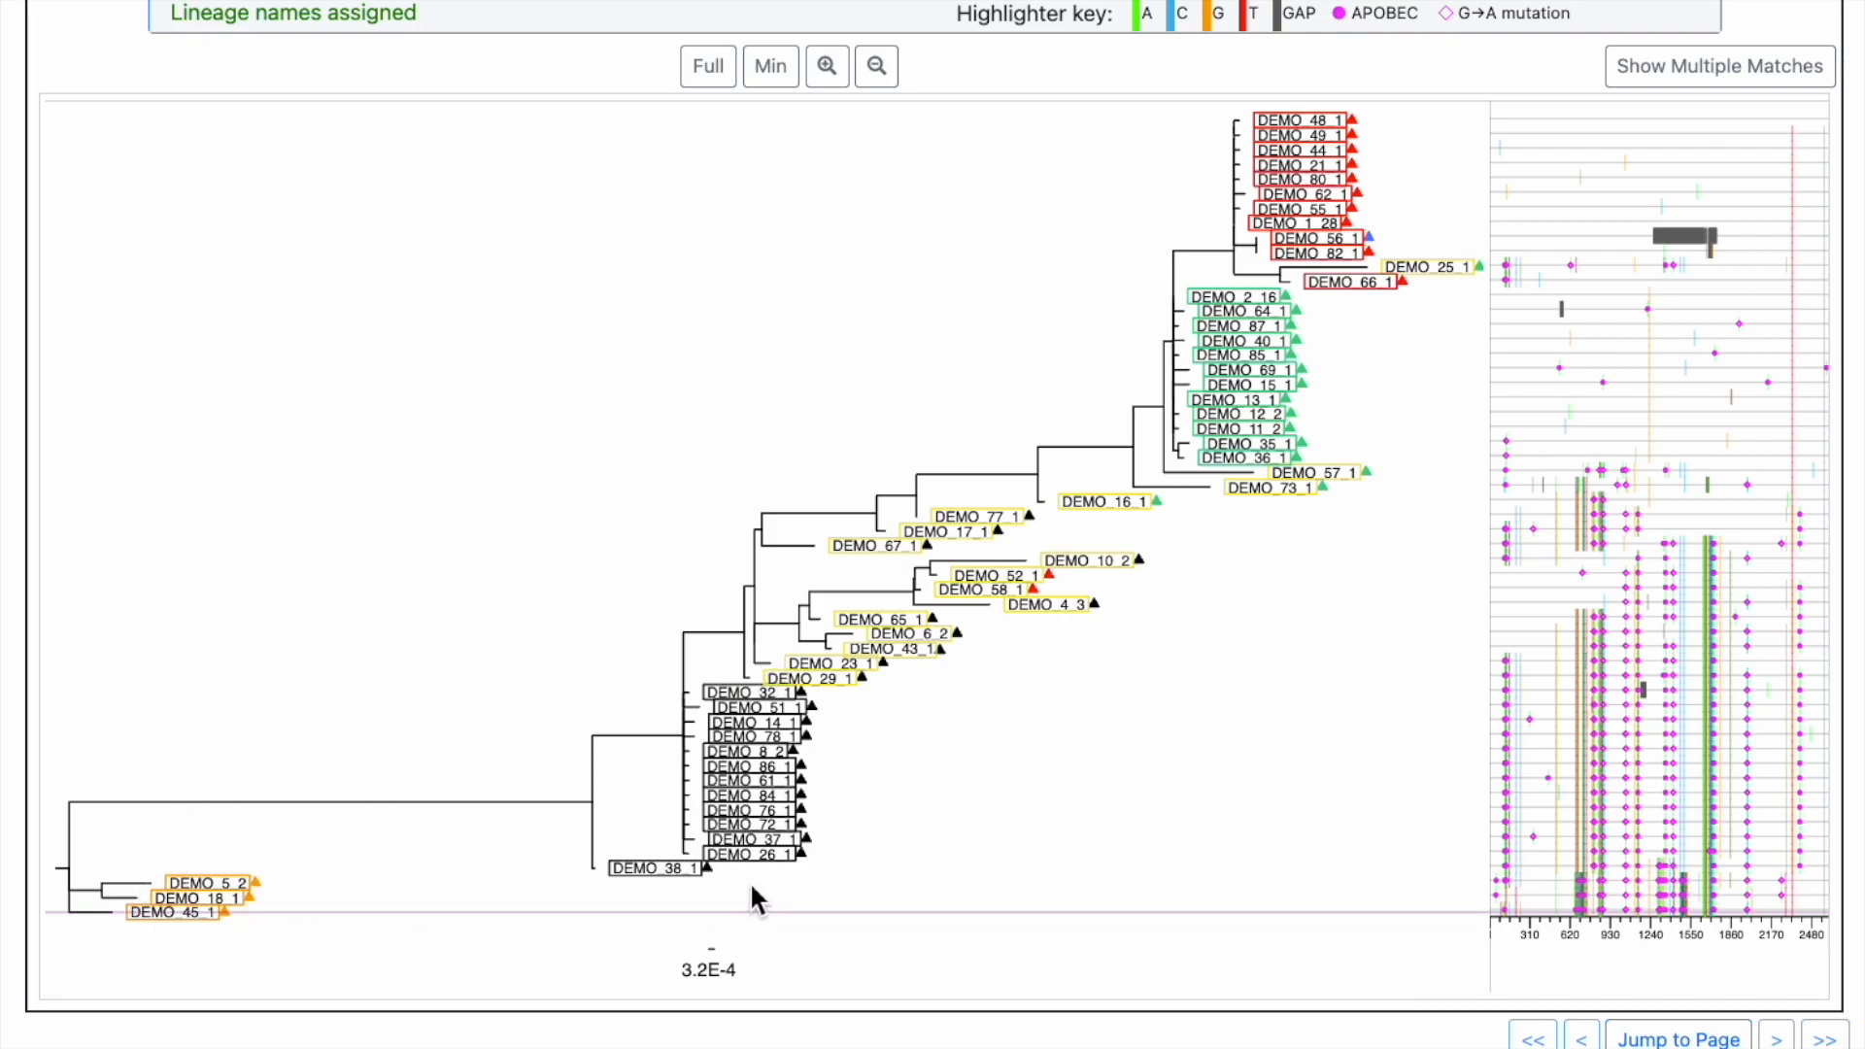
left_click(599, 857)
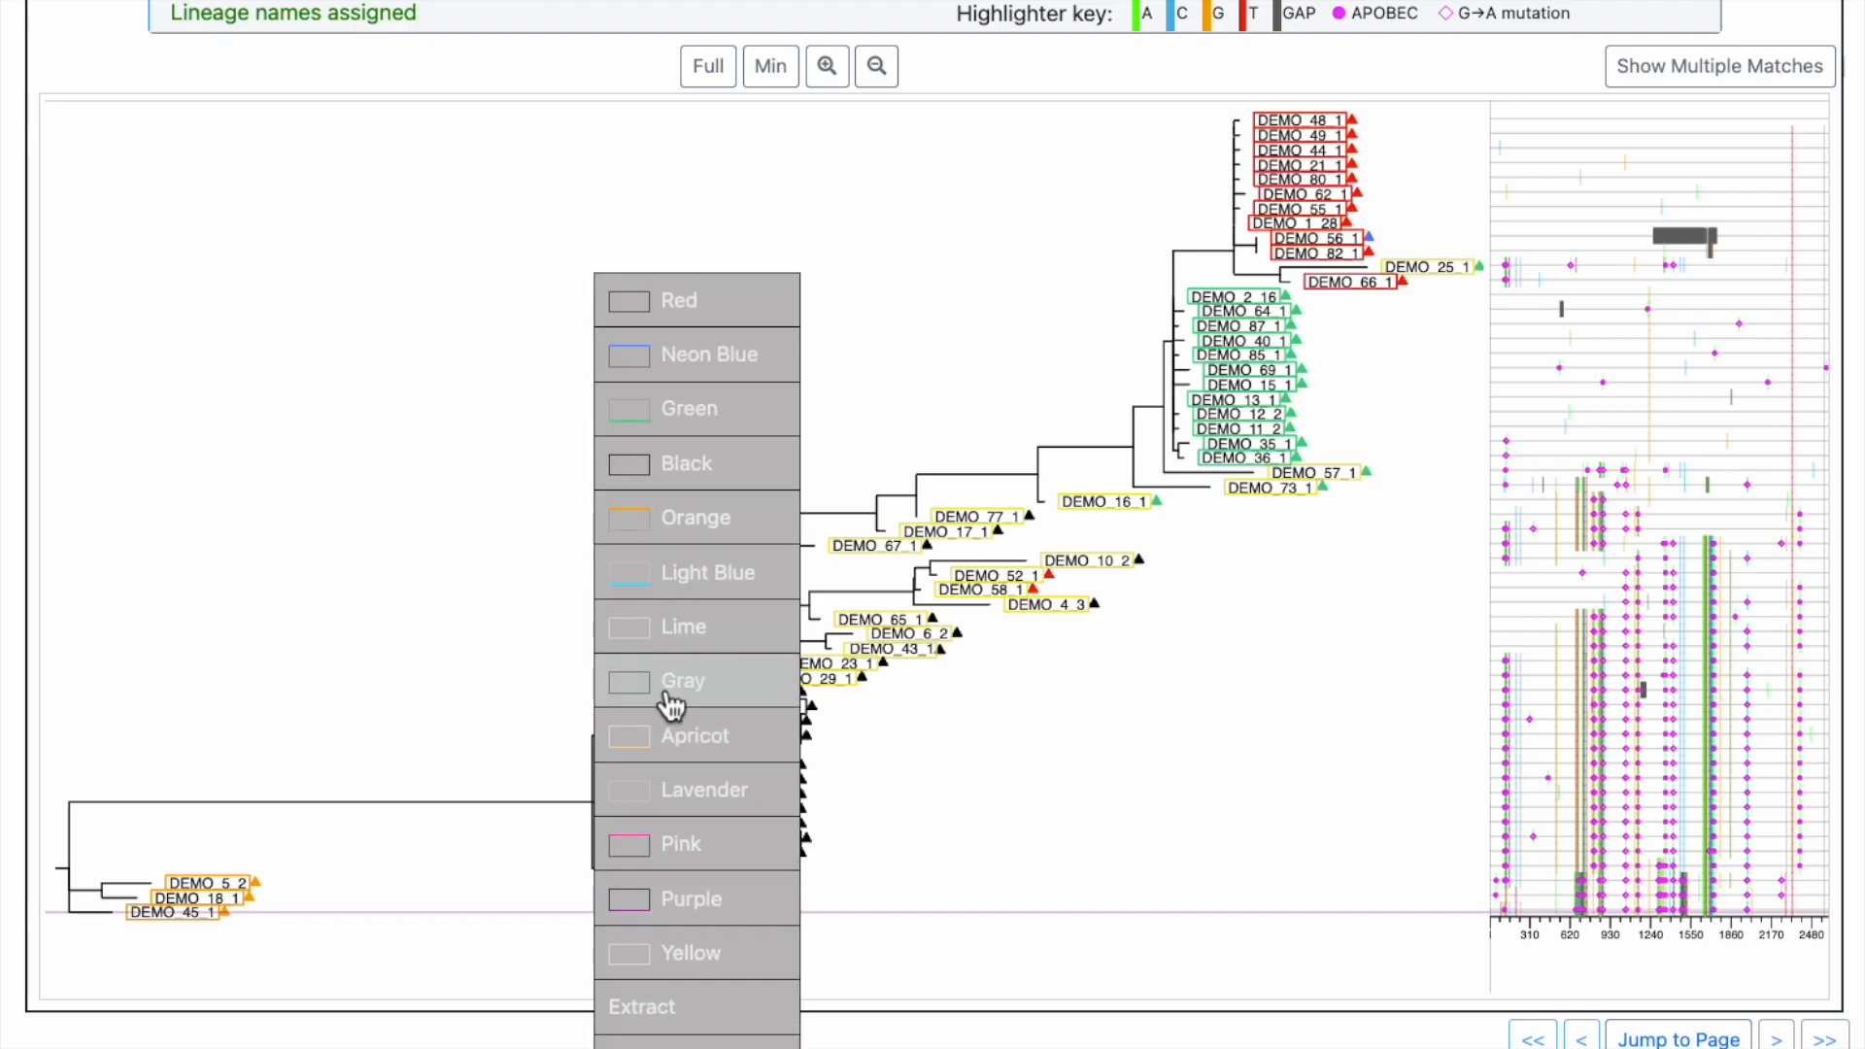
left_click(657, 986)
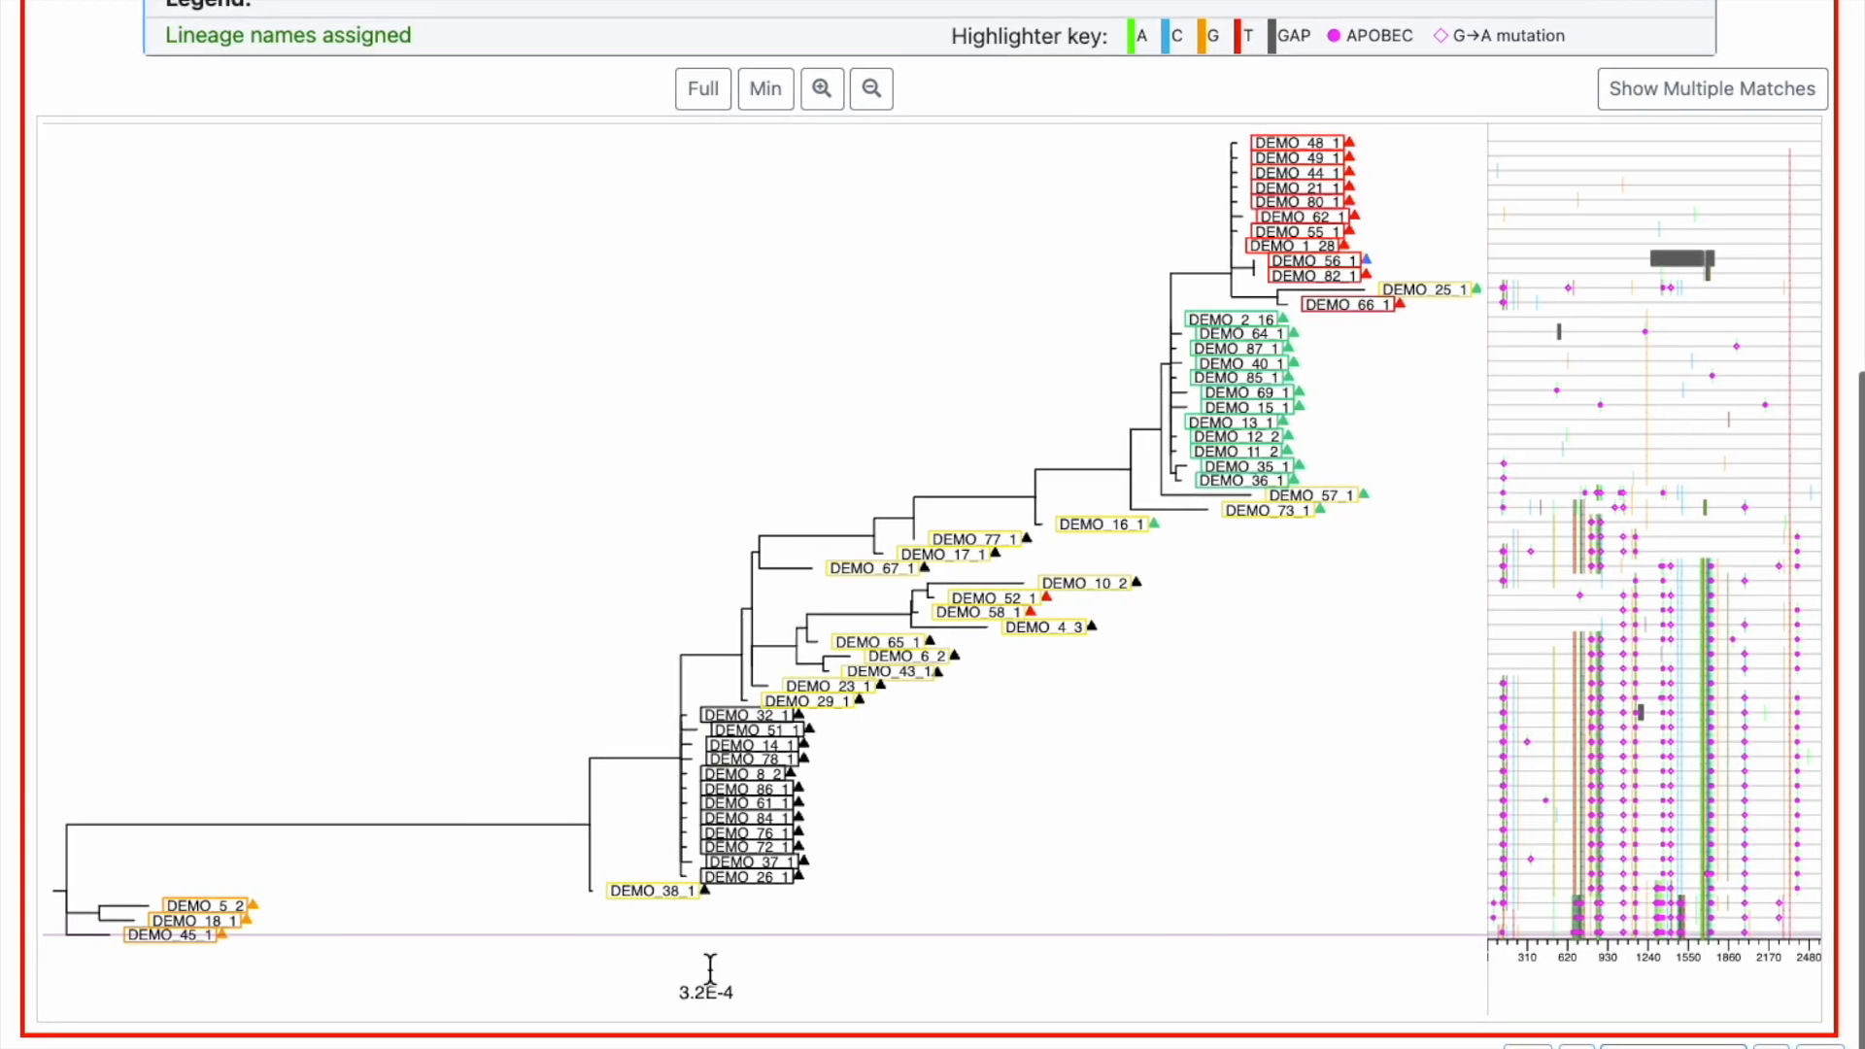
scroll(708, 976, "up", 7)
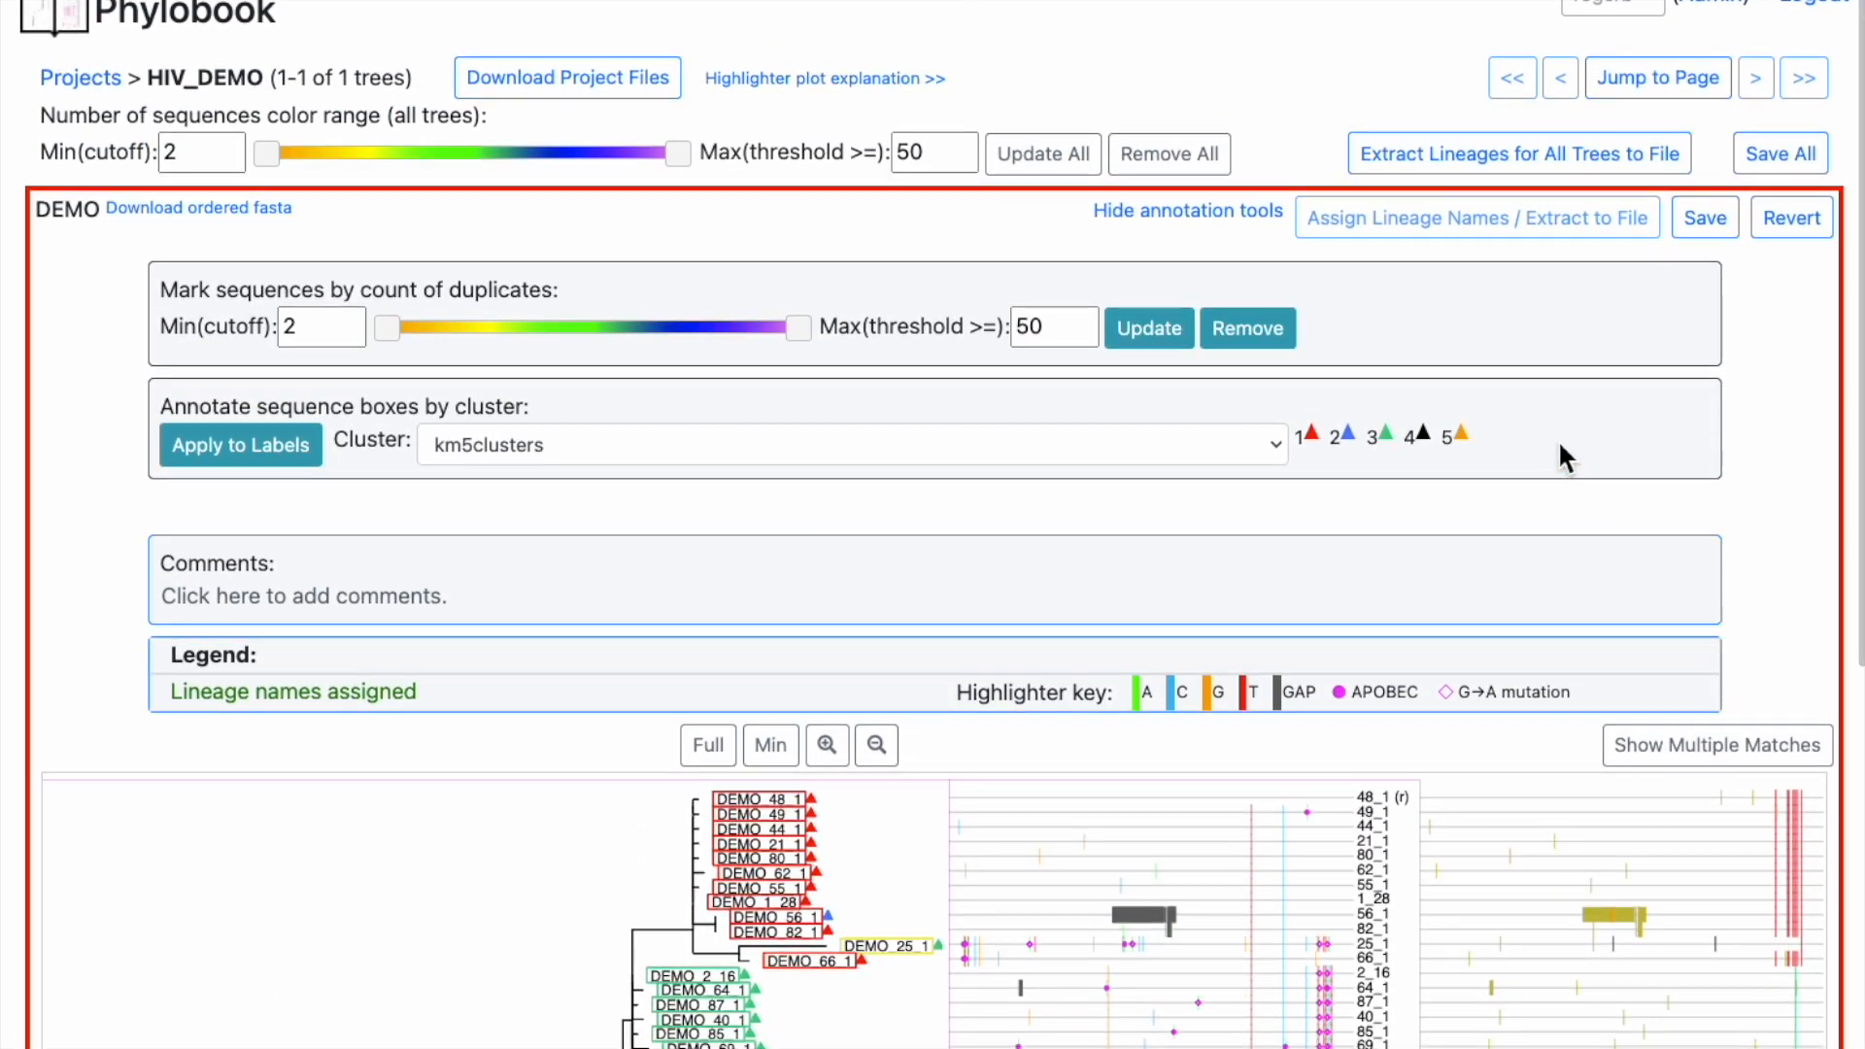
left_click(1702, 225)
Step: Review the DEMO tree's lineage names by colour and recolour the tree by lineage counts
scroll(1445, 699, "down", 2)
scroll(1444, 699, "down", 5)
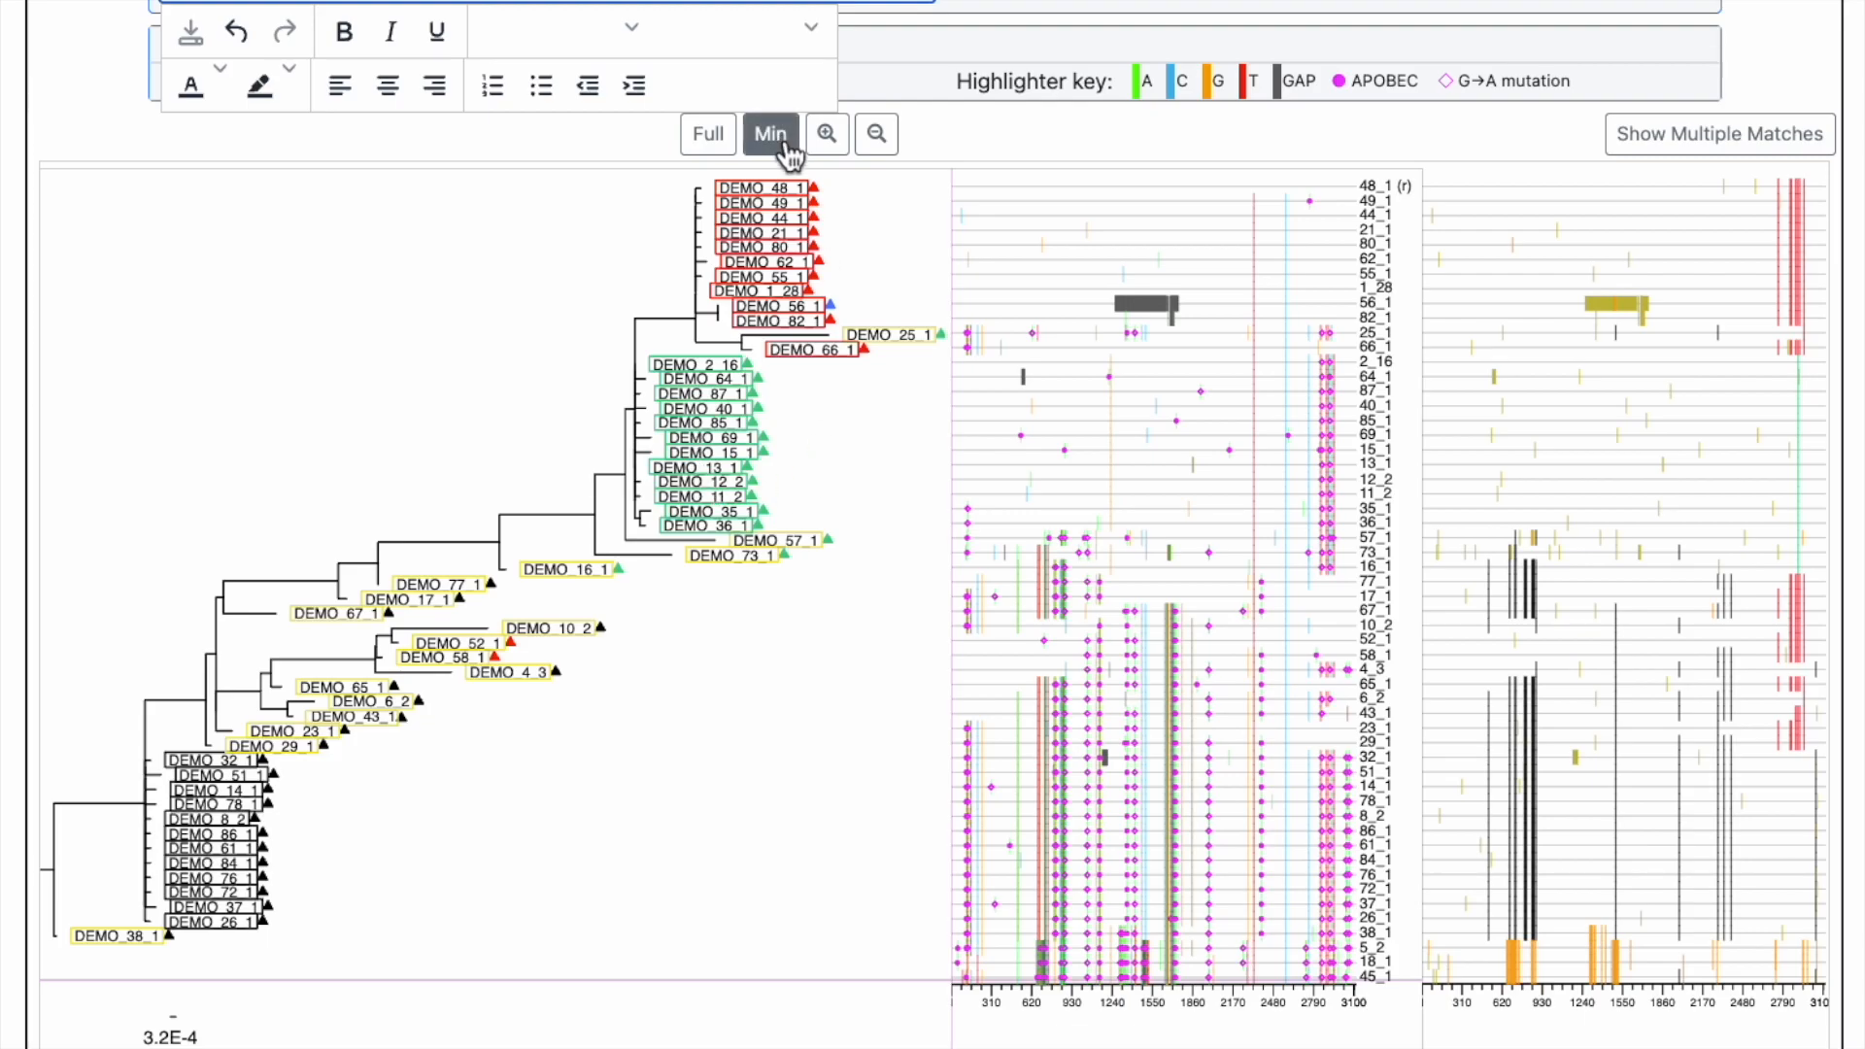
scroll(886, 505, "up", 4)
scroll(886, 503, "up", 3)
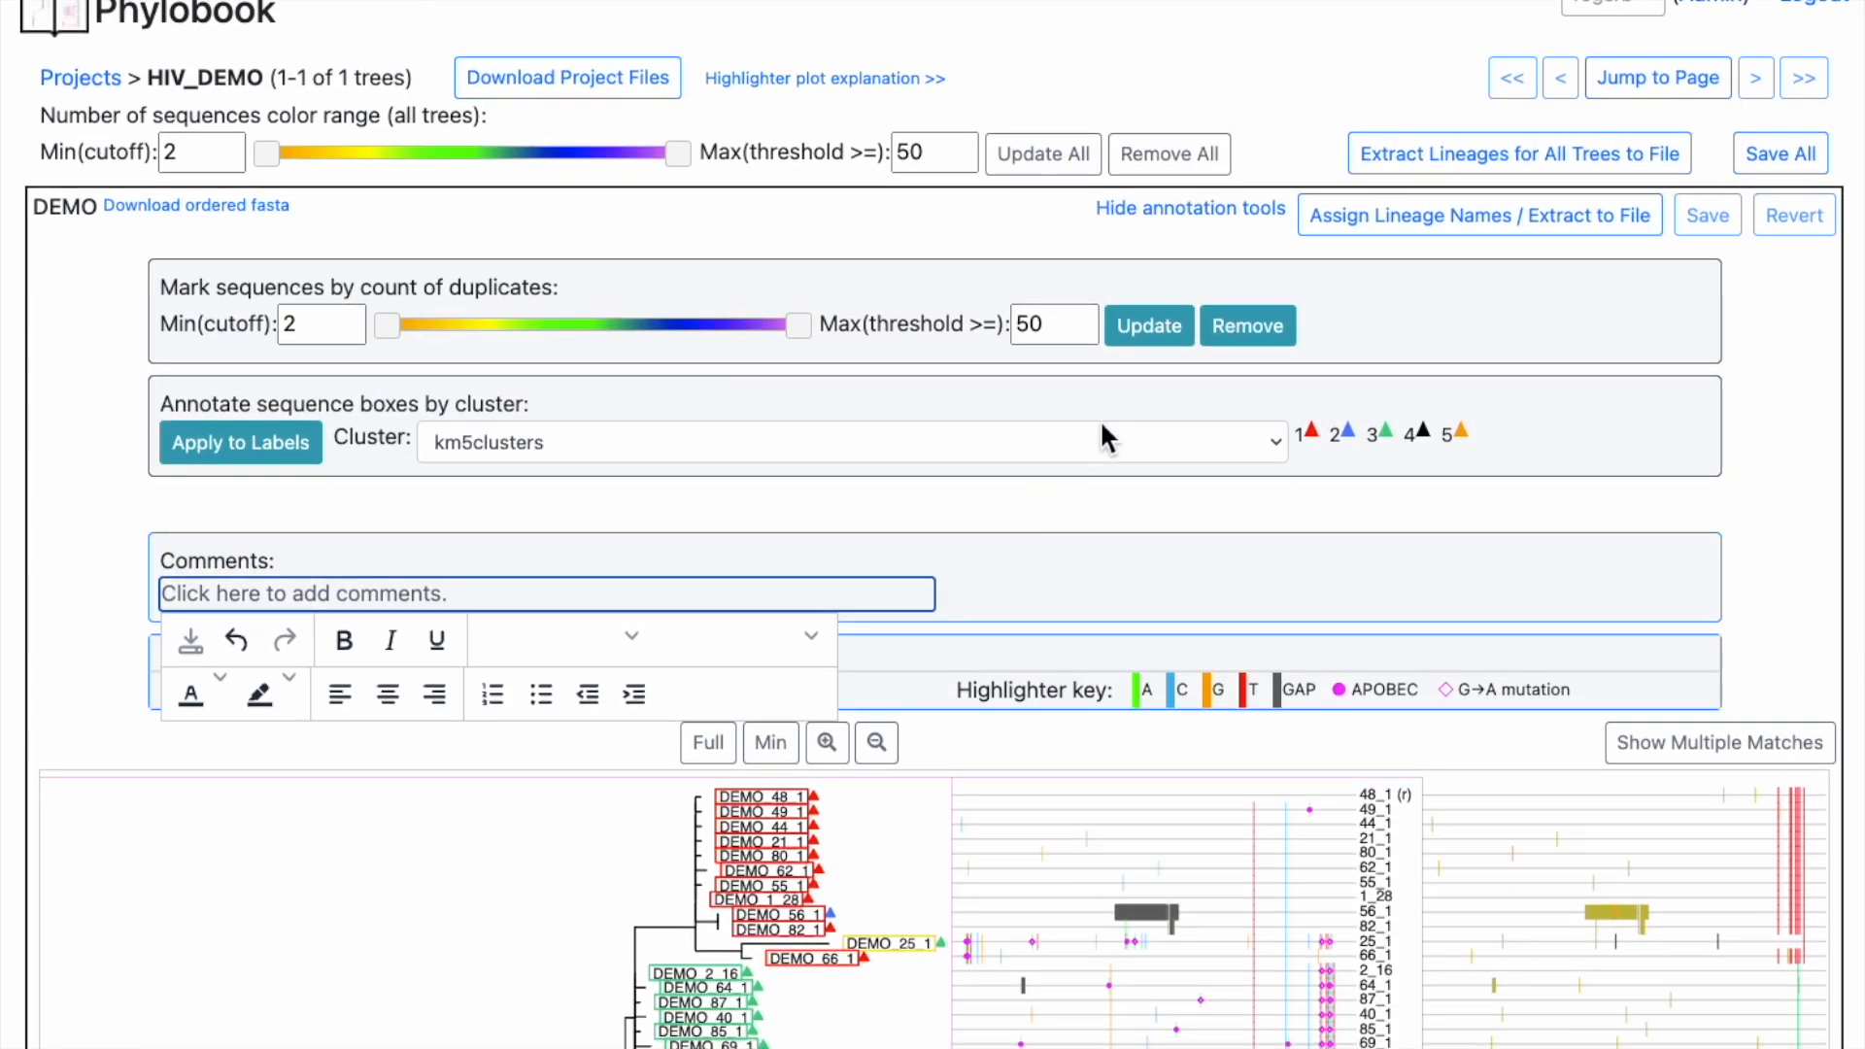
left_click(1517, 219)
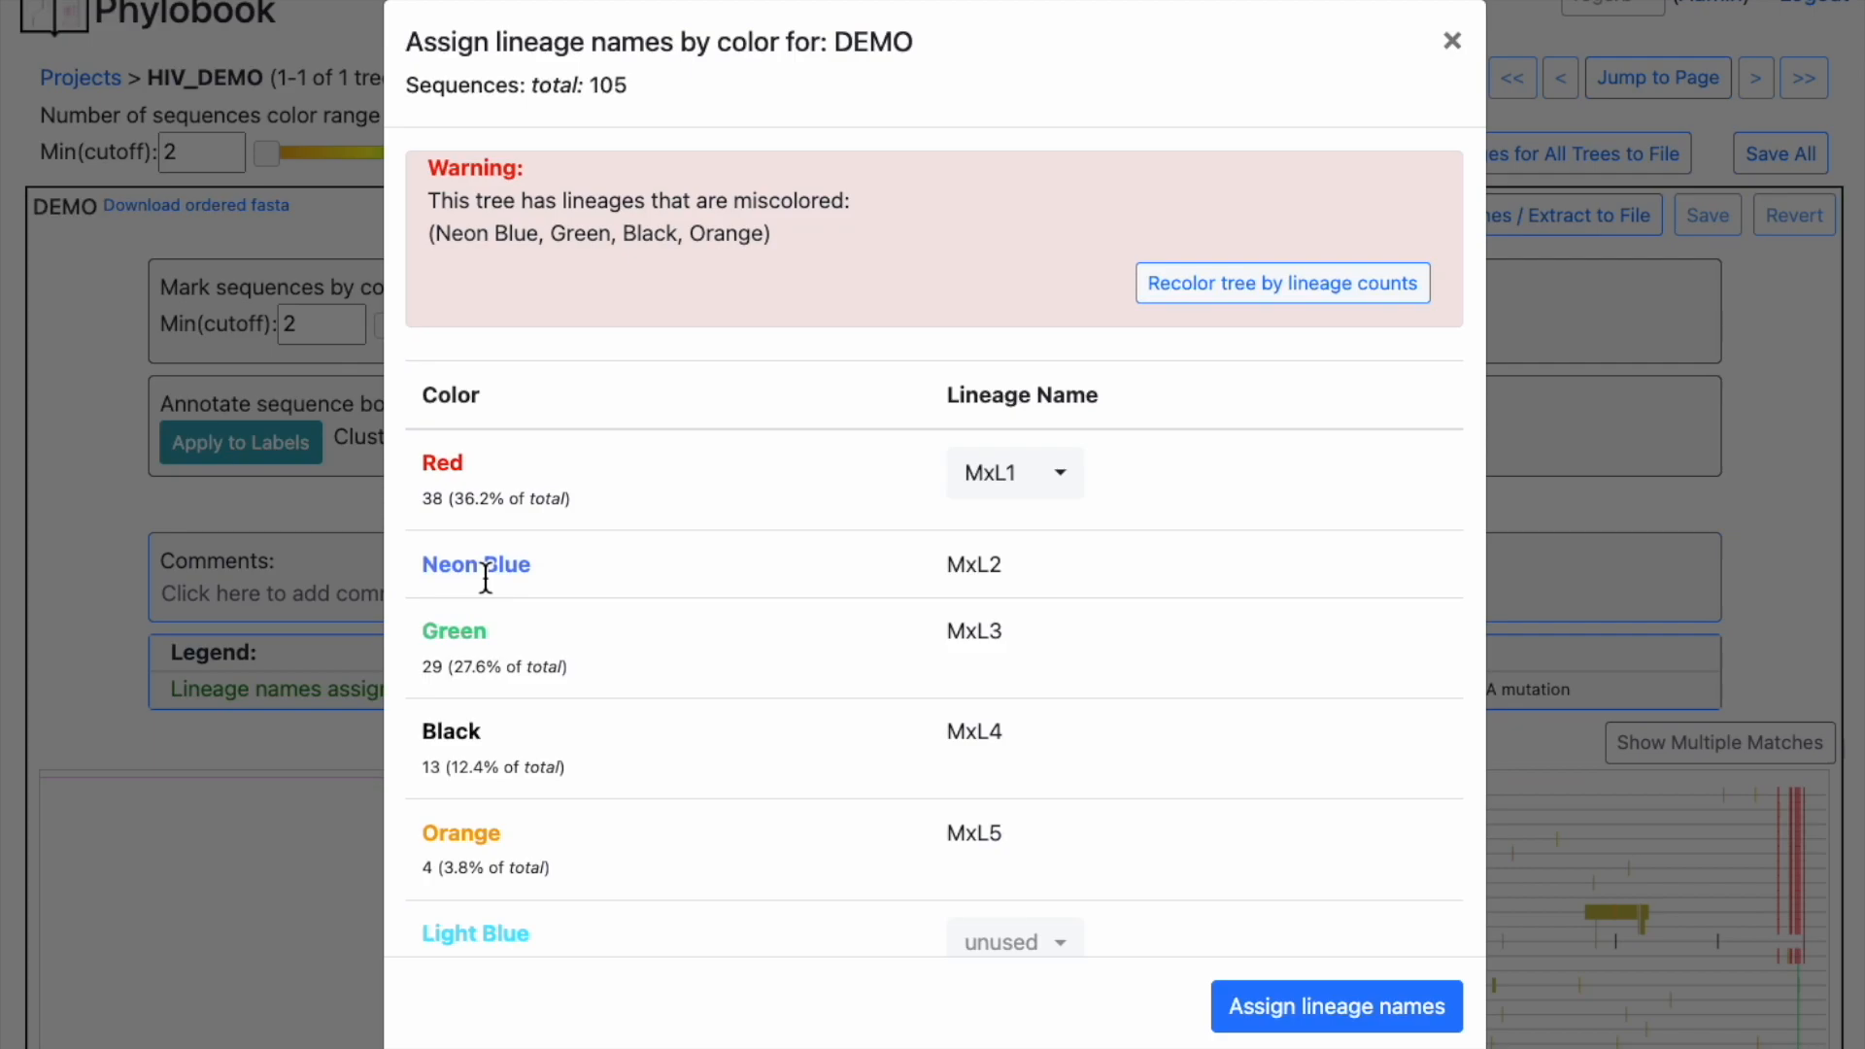
scroll(486, 578, "down", 7)
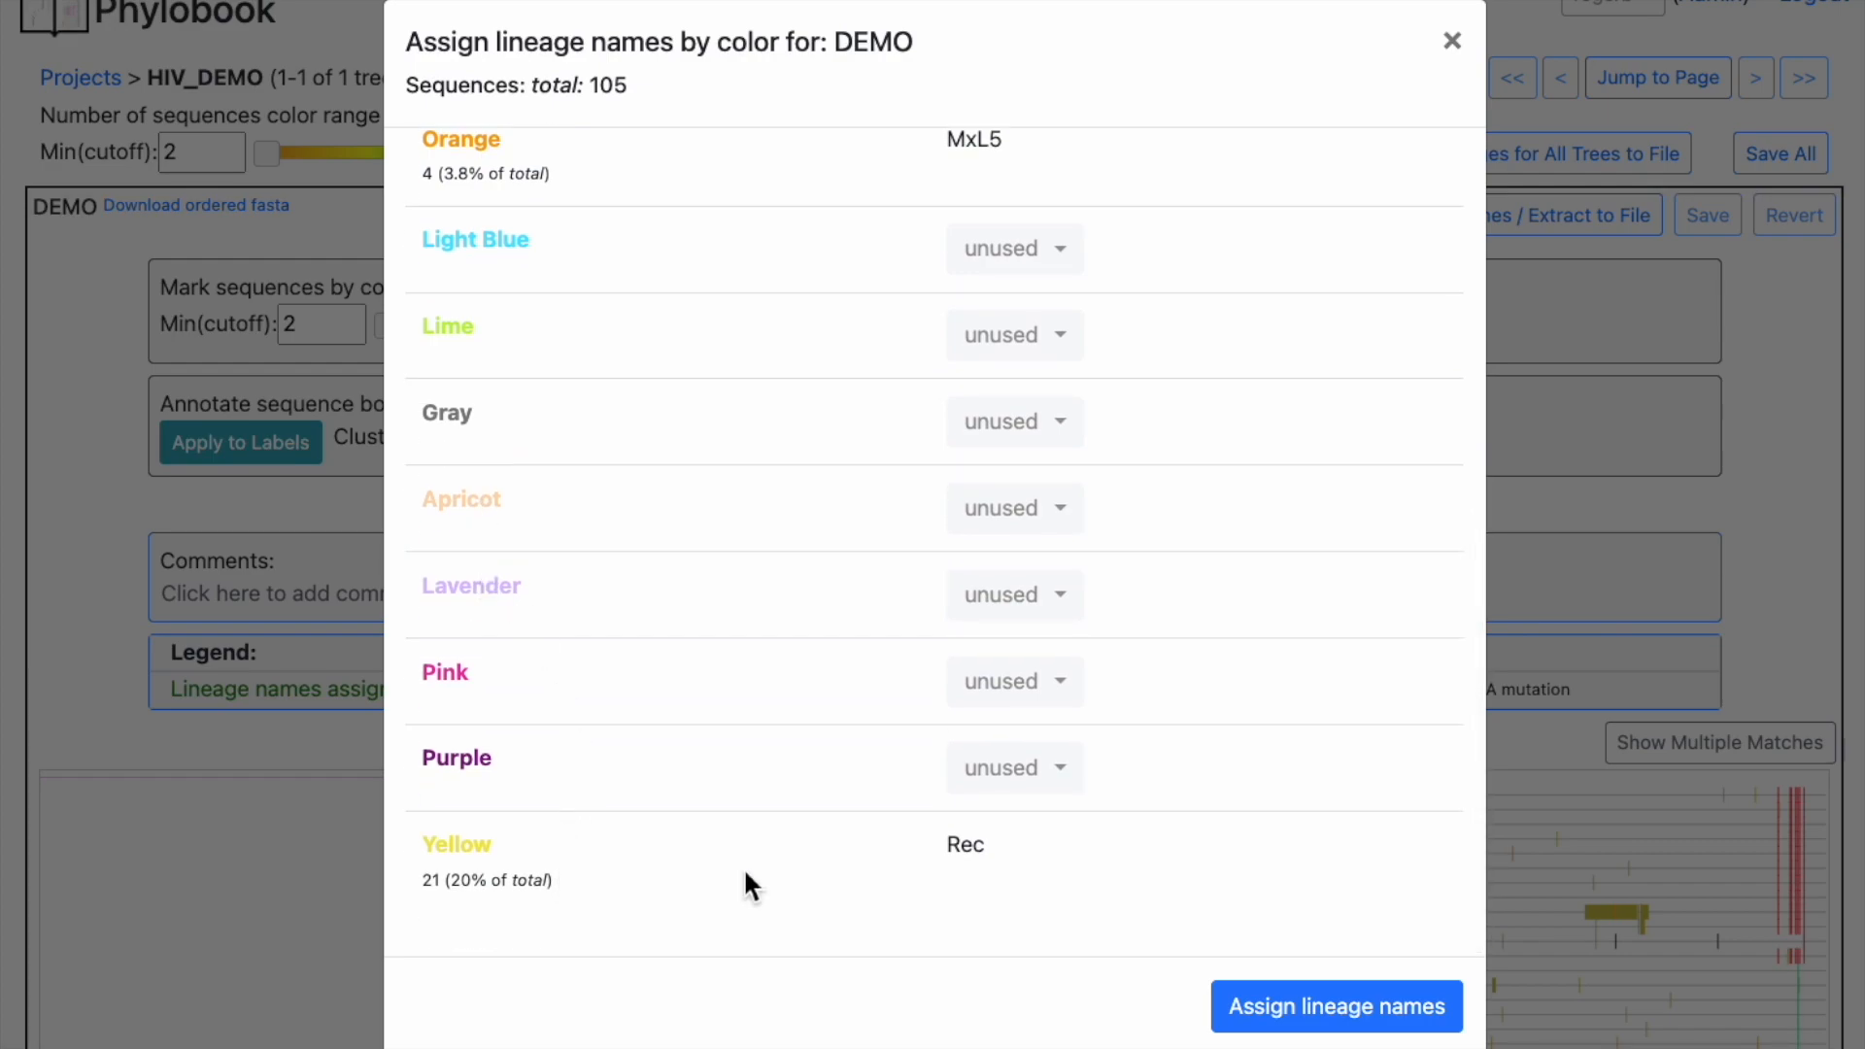
scroll(975, 875, "up", 7)
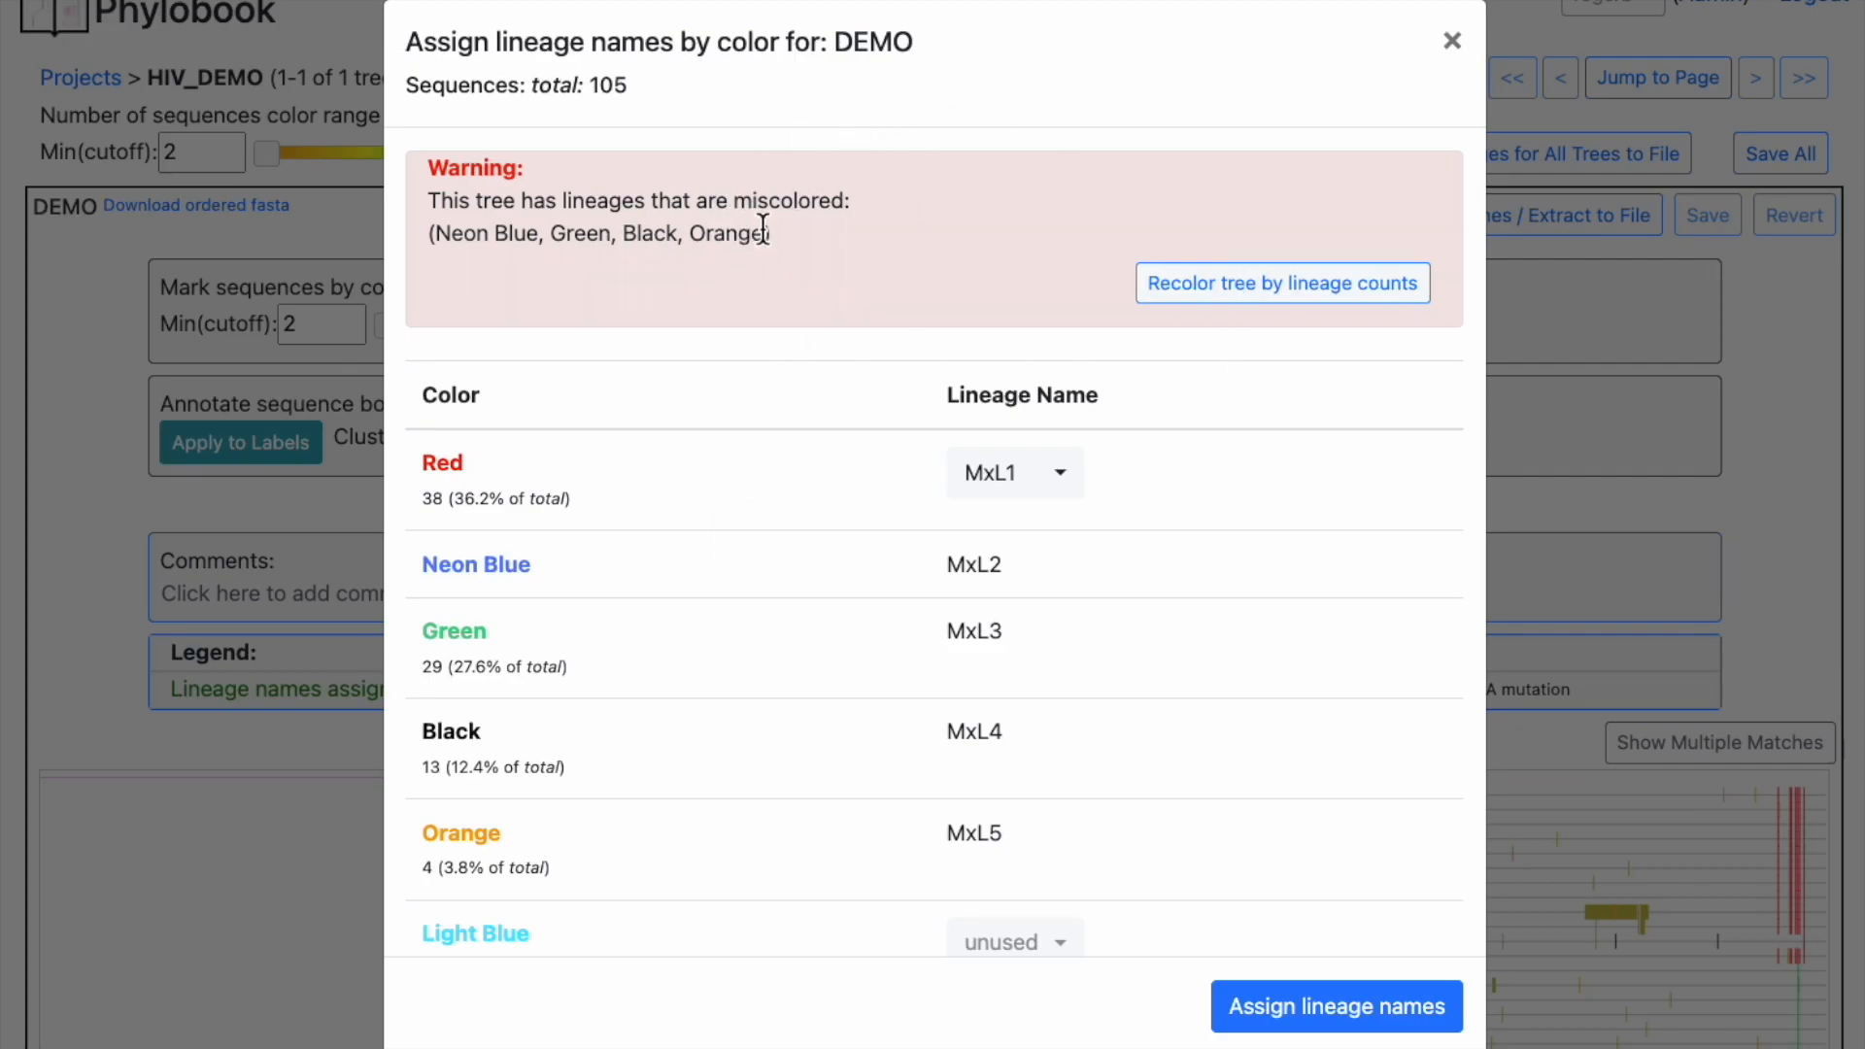
left_click(1218, 296)
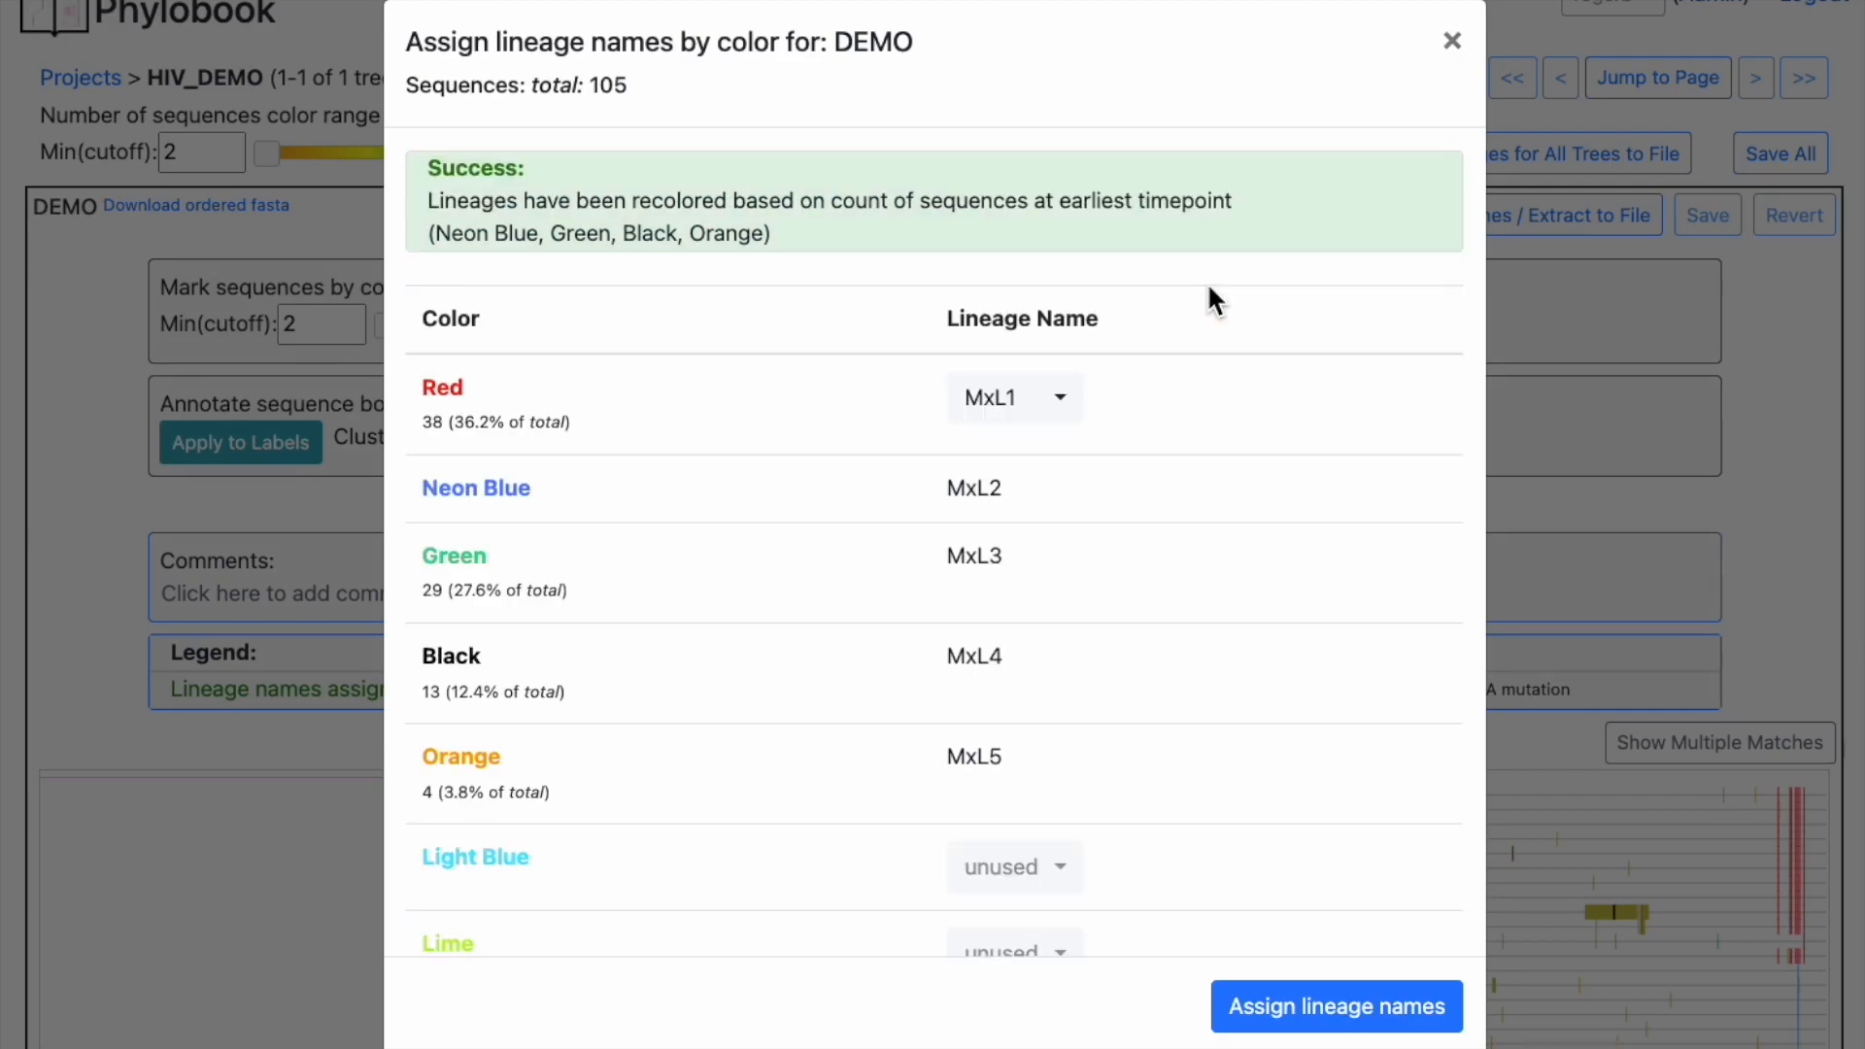
Step: Assign the lineage names to the recoloured DEMO tree without downloading the sequences
scroll(1350, 422, "down", 2)
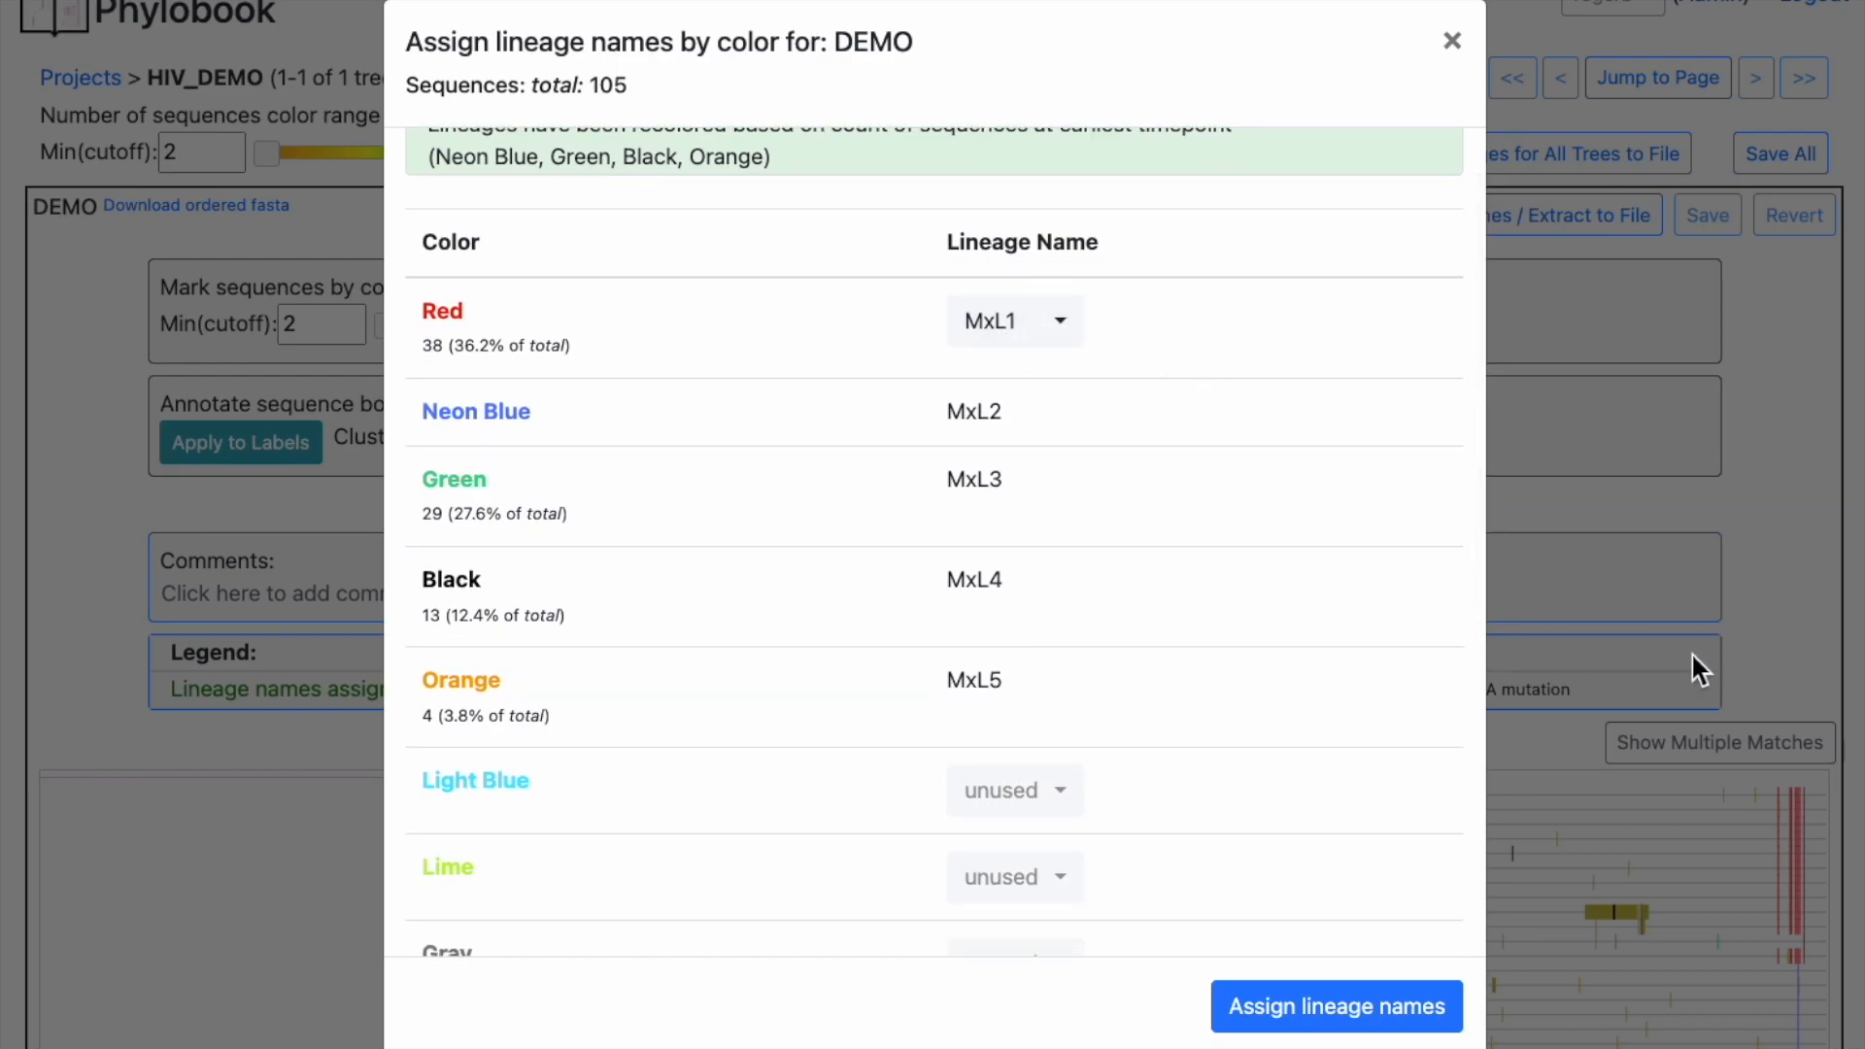
left_click(1387, 1005)
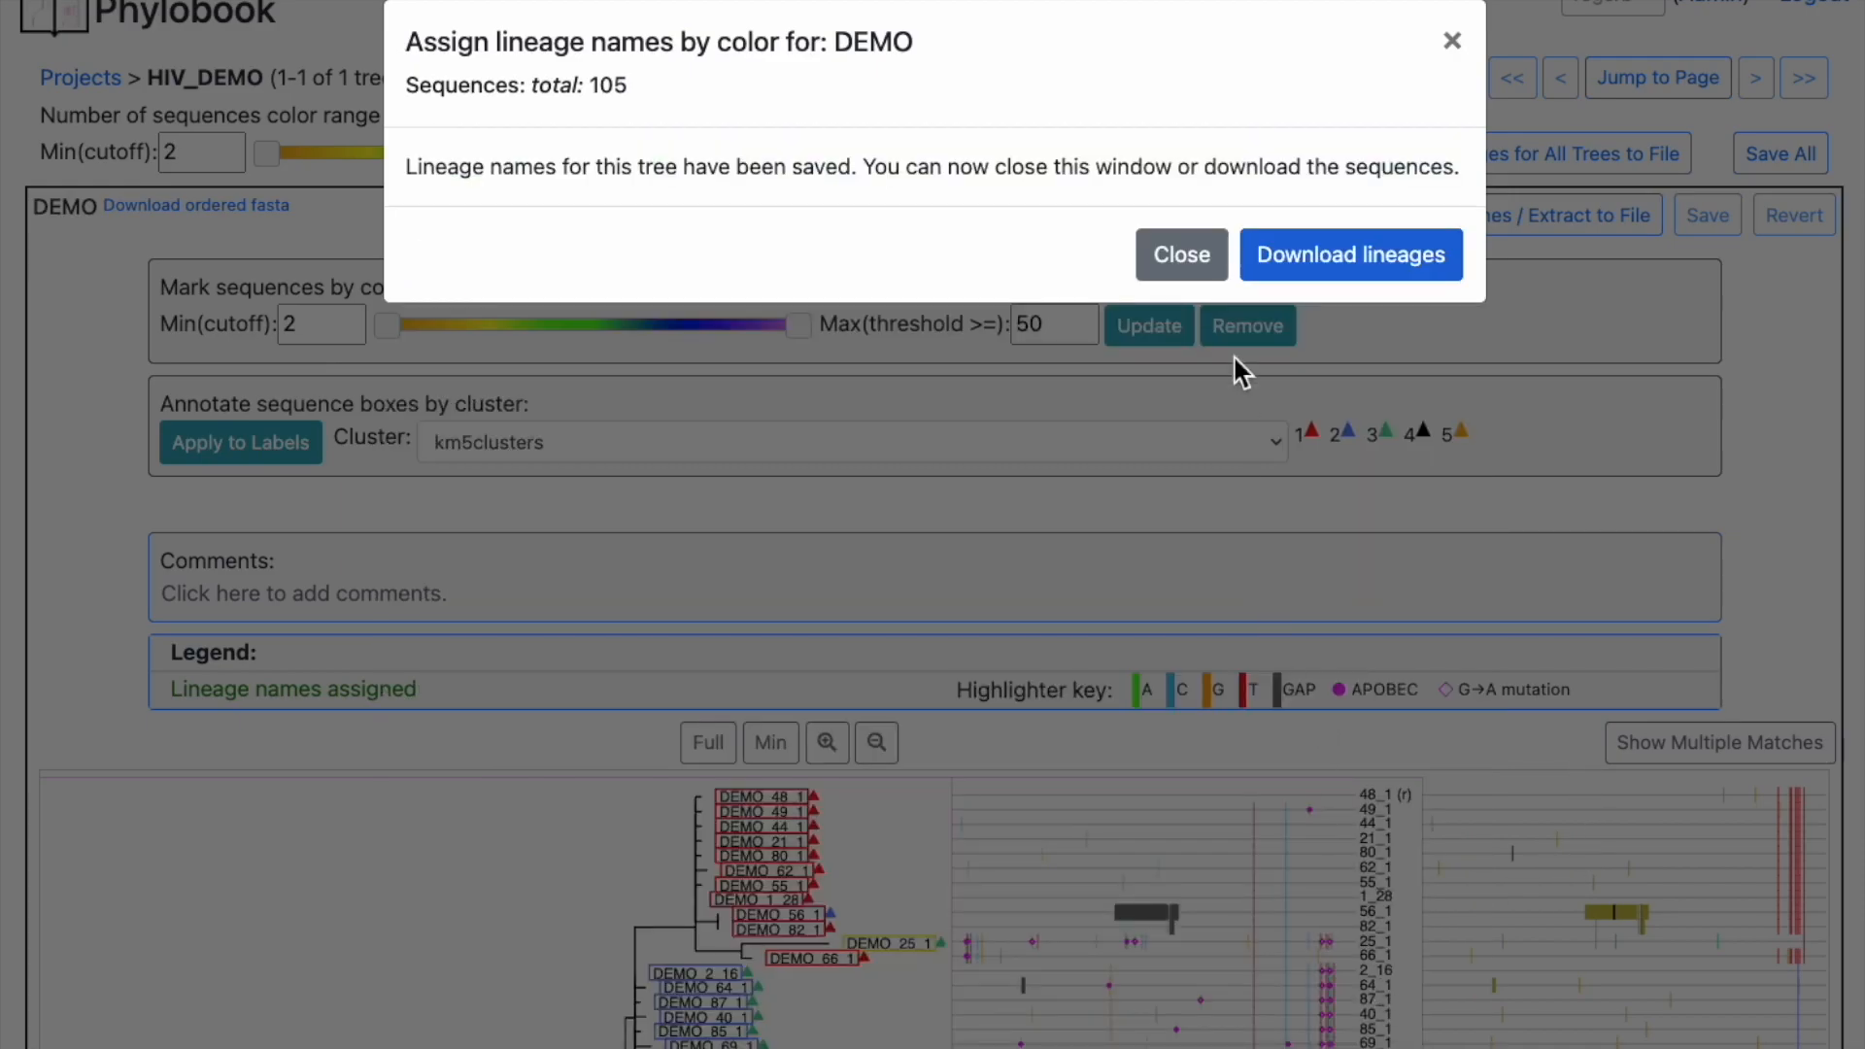
left_click(1183, 255)
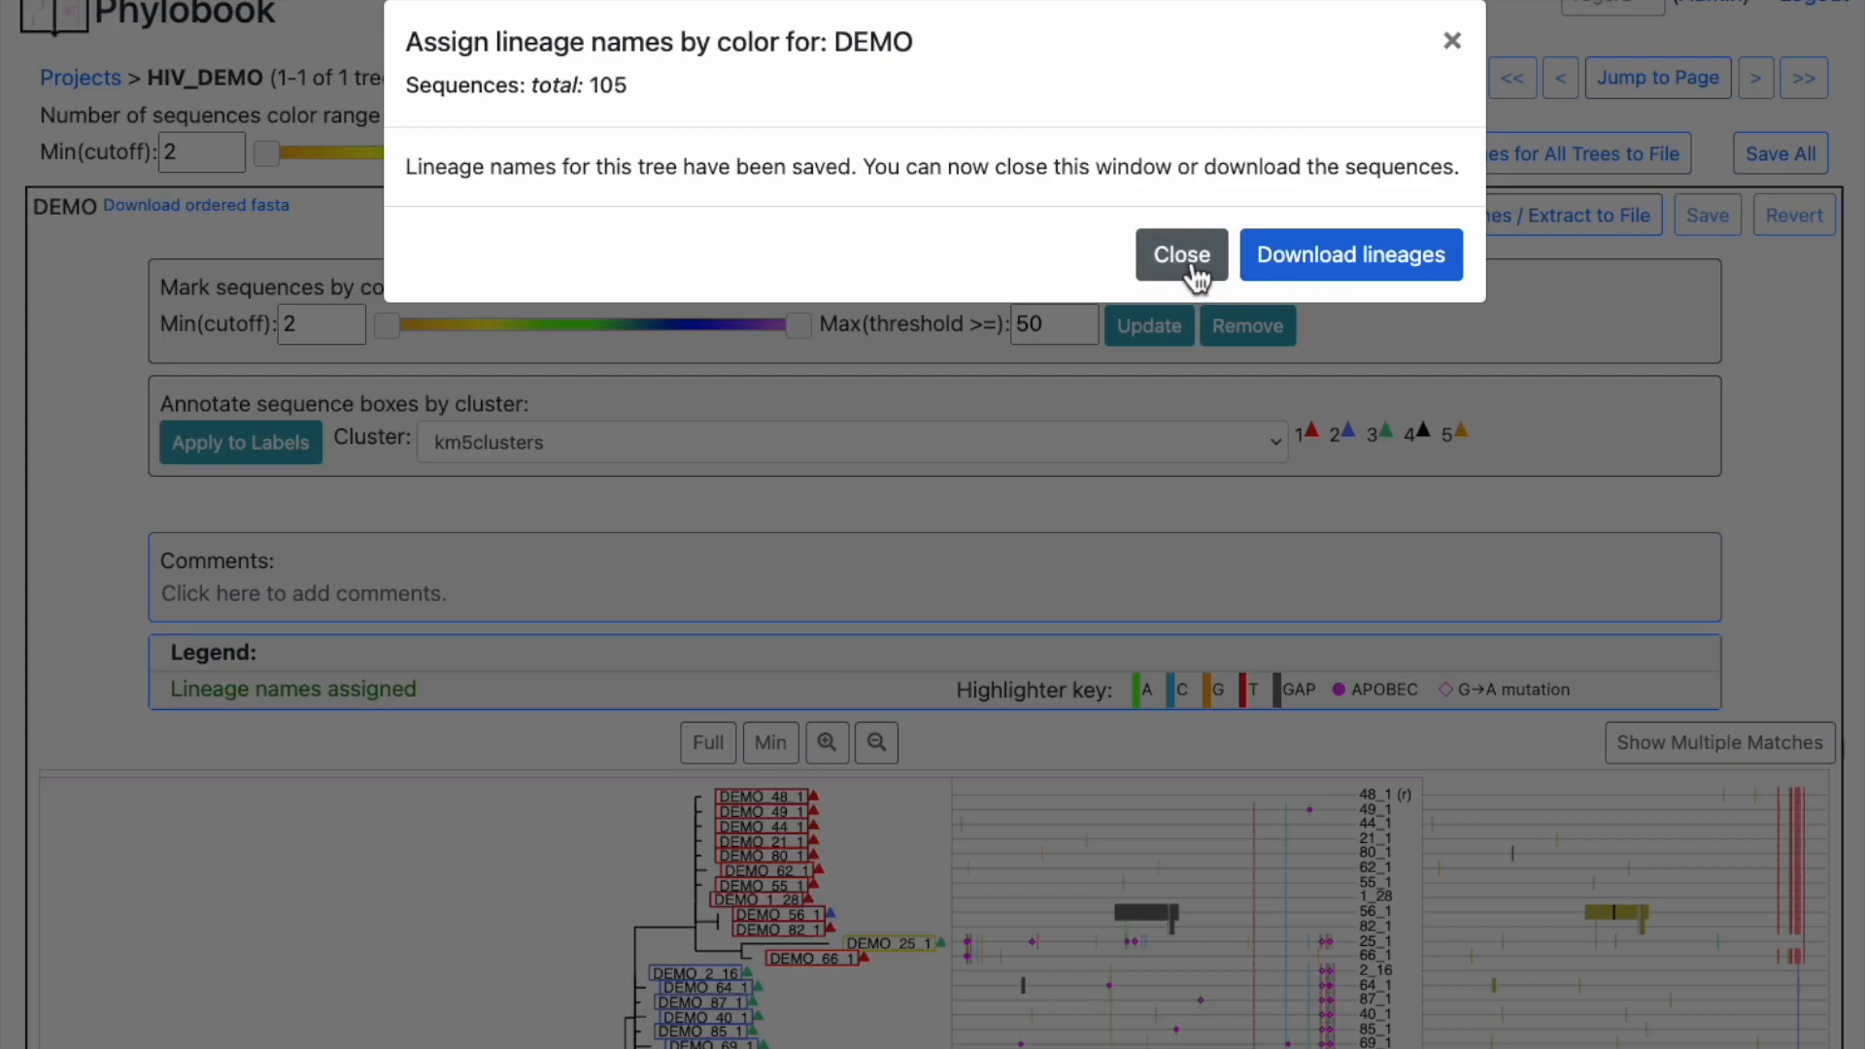
Step: Examine the recoloured label boxes along the DEMO tree's branches and in the match plot
scroll(1327, 498, "down", 3)
scroll(1327, 502, "down", 5)
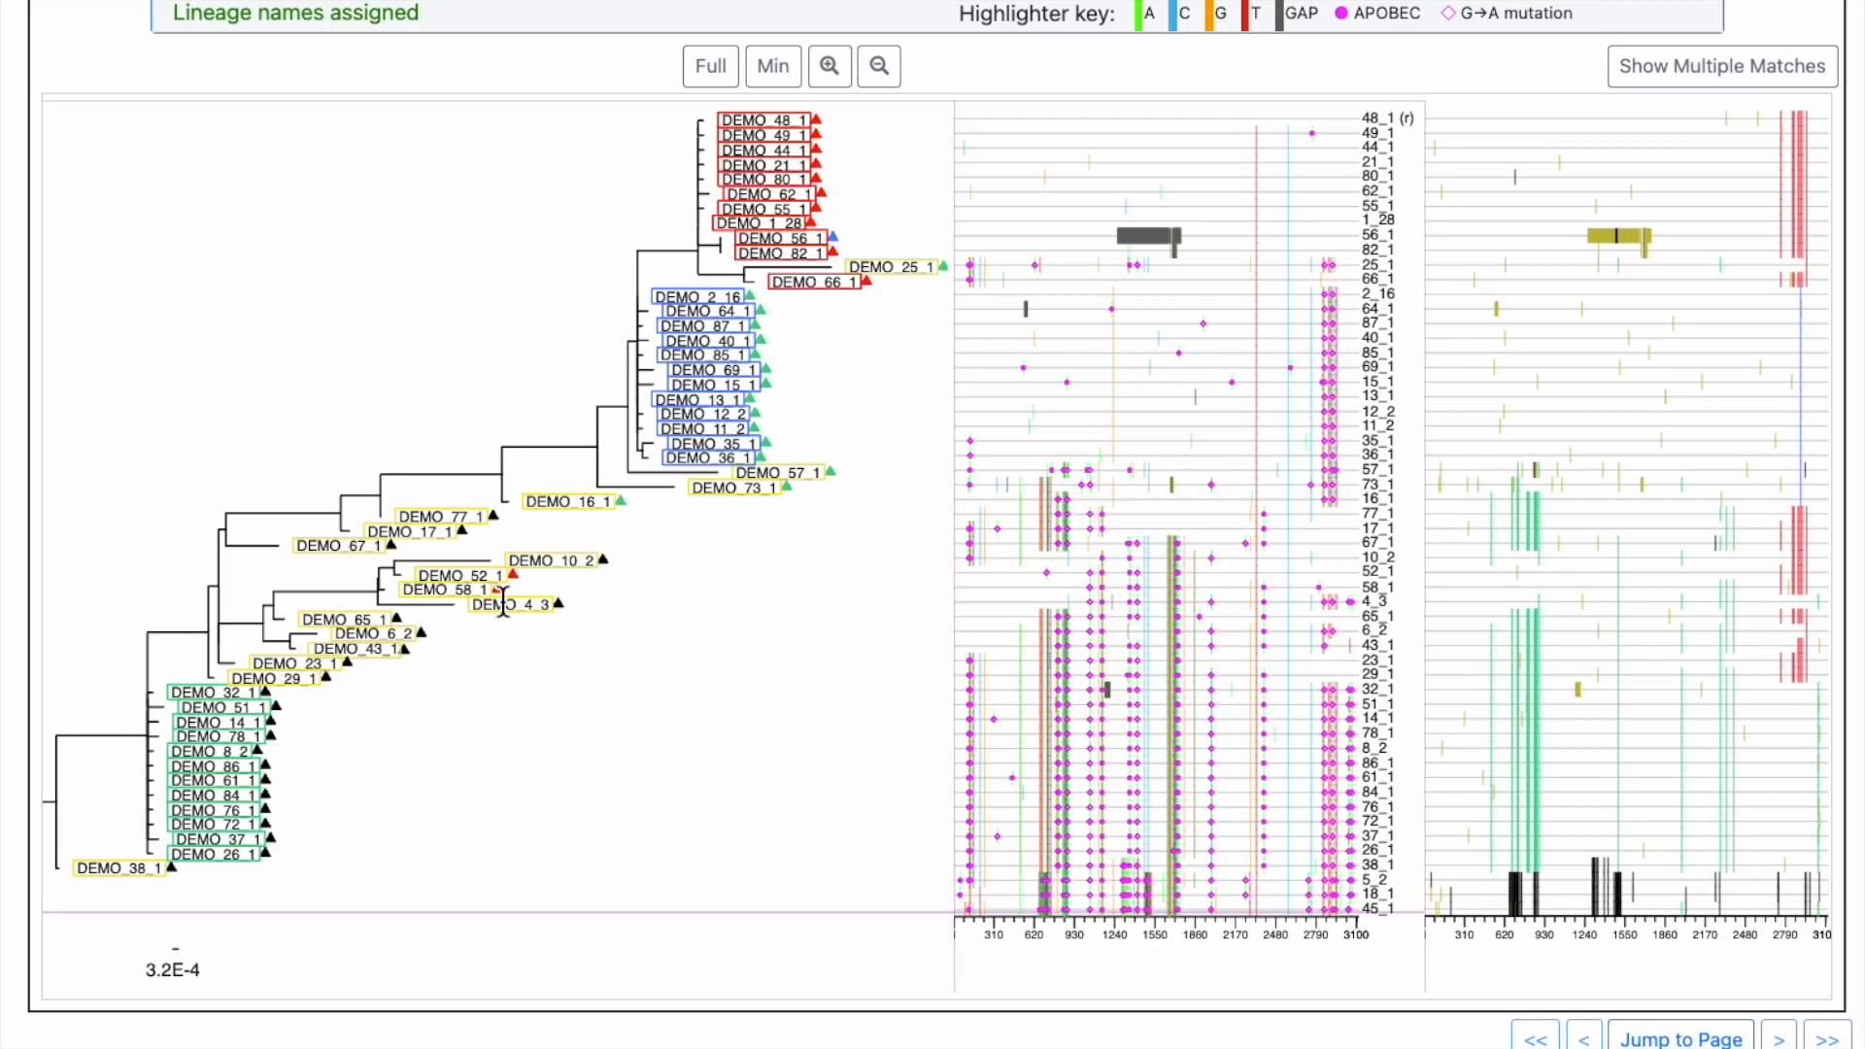
scroll(465, 665, "left", 5)
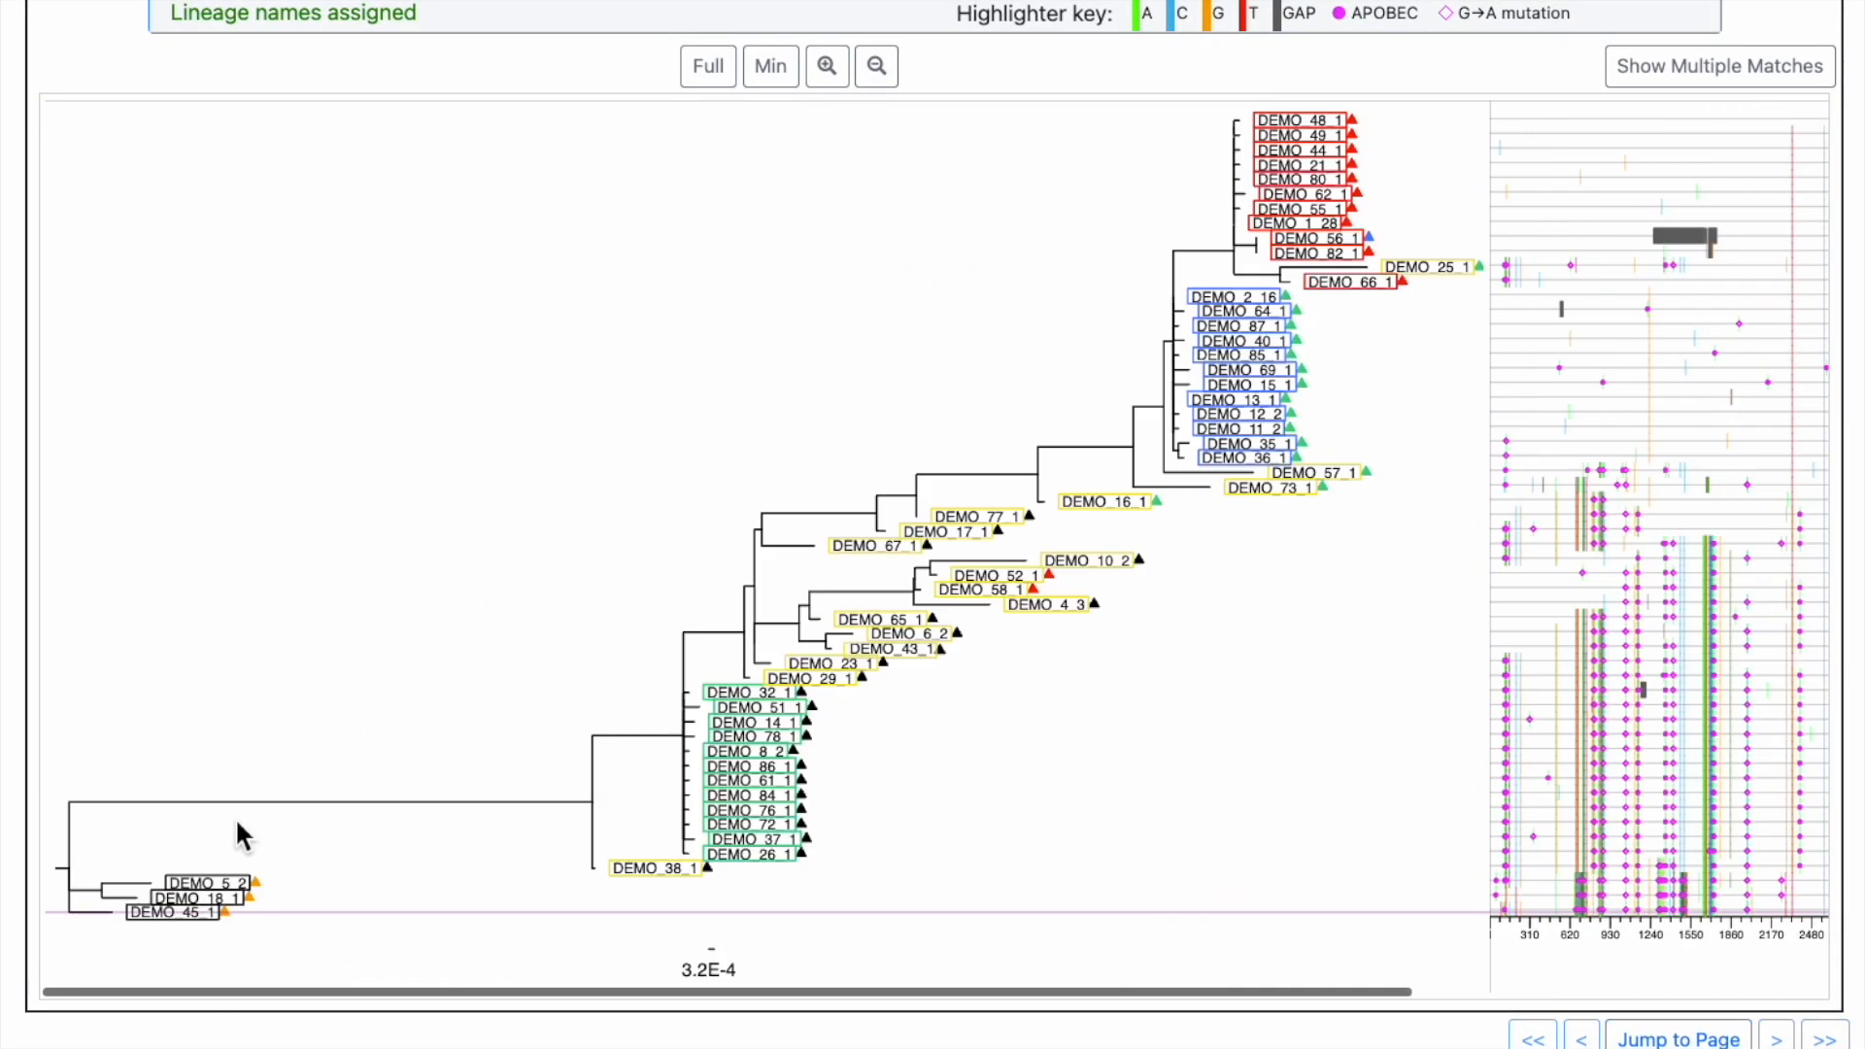
scroll(241, 836, "up", 1)
scroll(235, 908, "up", 1)
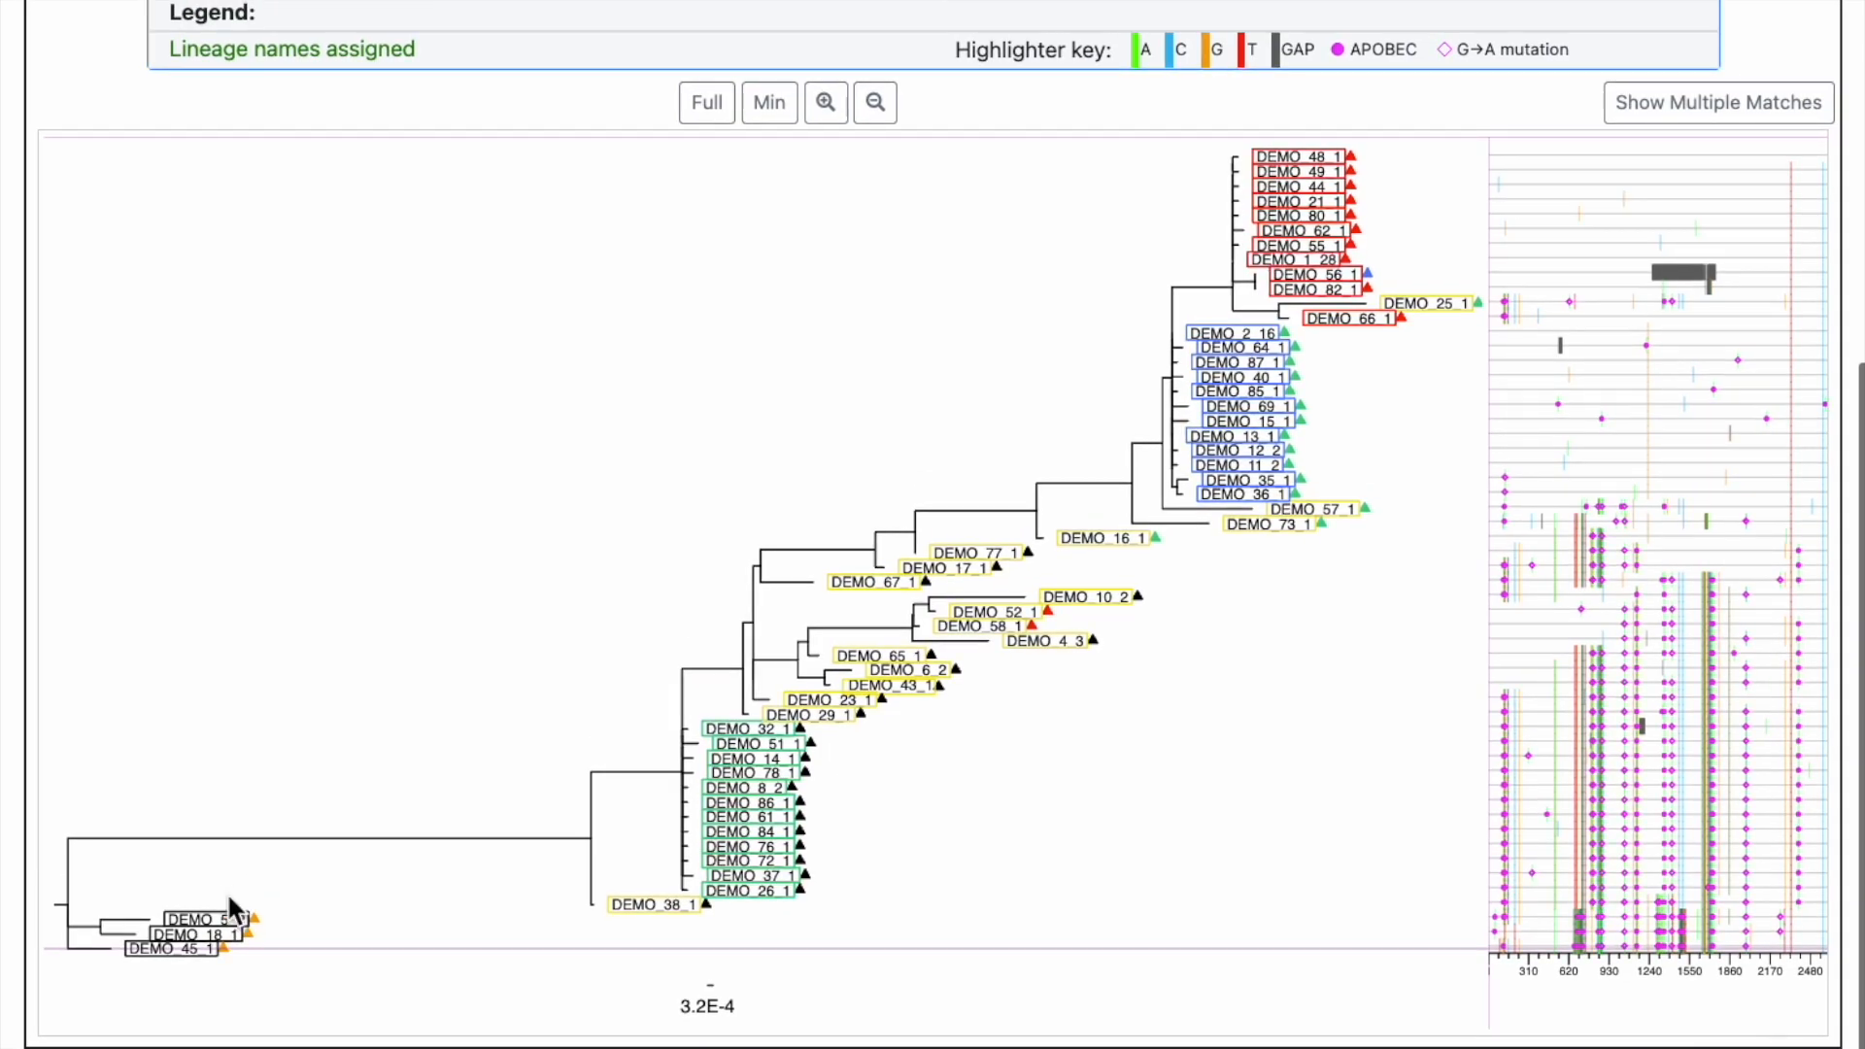
scroll(231, 901, "right", 2)
scroll(296, 891, "up", 10)
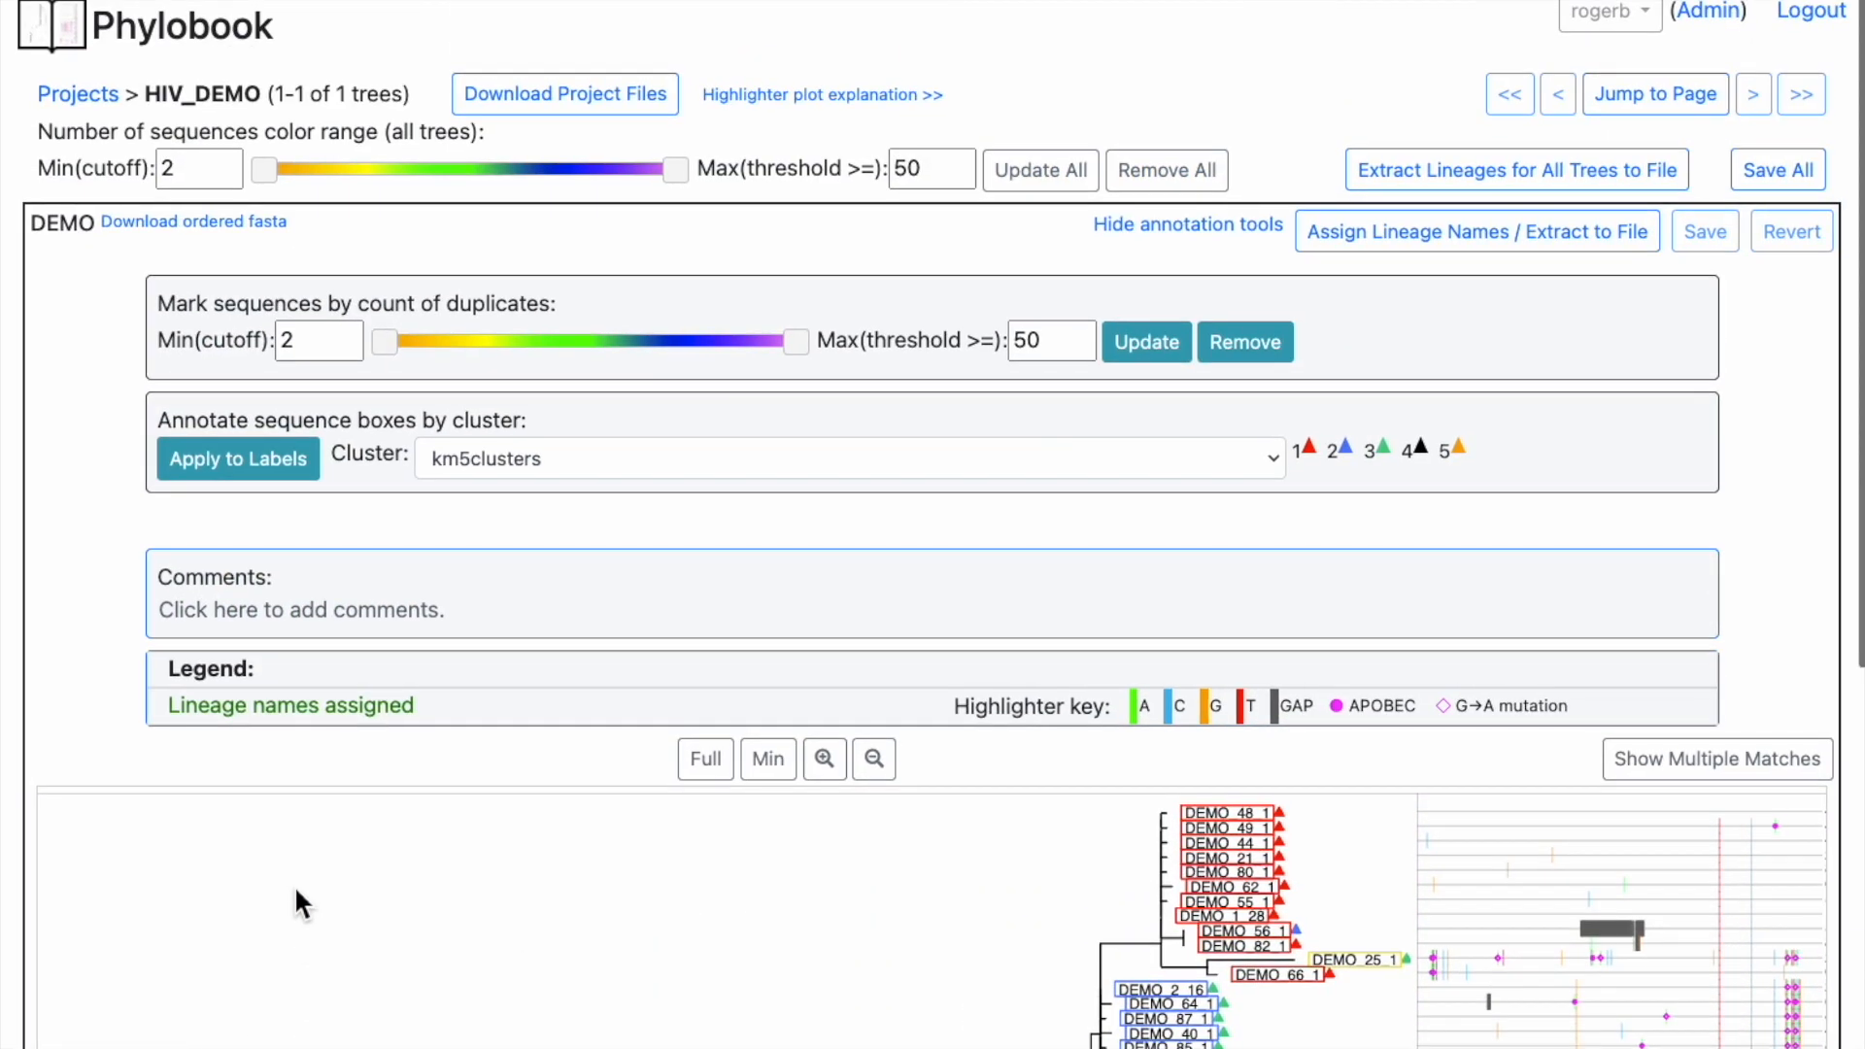
Step: Assign the DEMO tree's lineage names again and download the lineages to the Desktop as DEMO_extracted_lineages (1)
left_click(1403, 220)
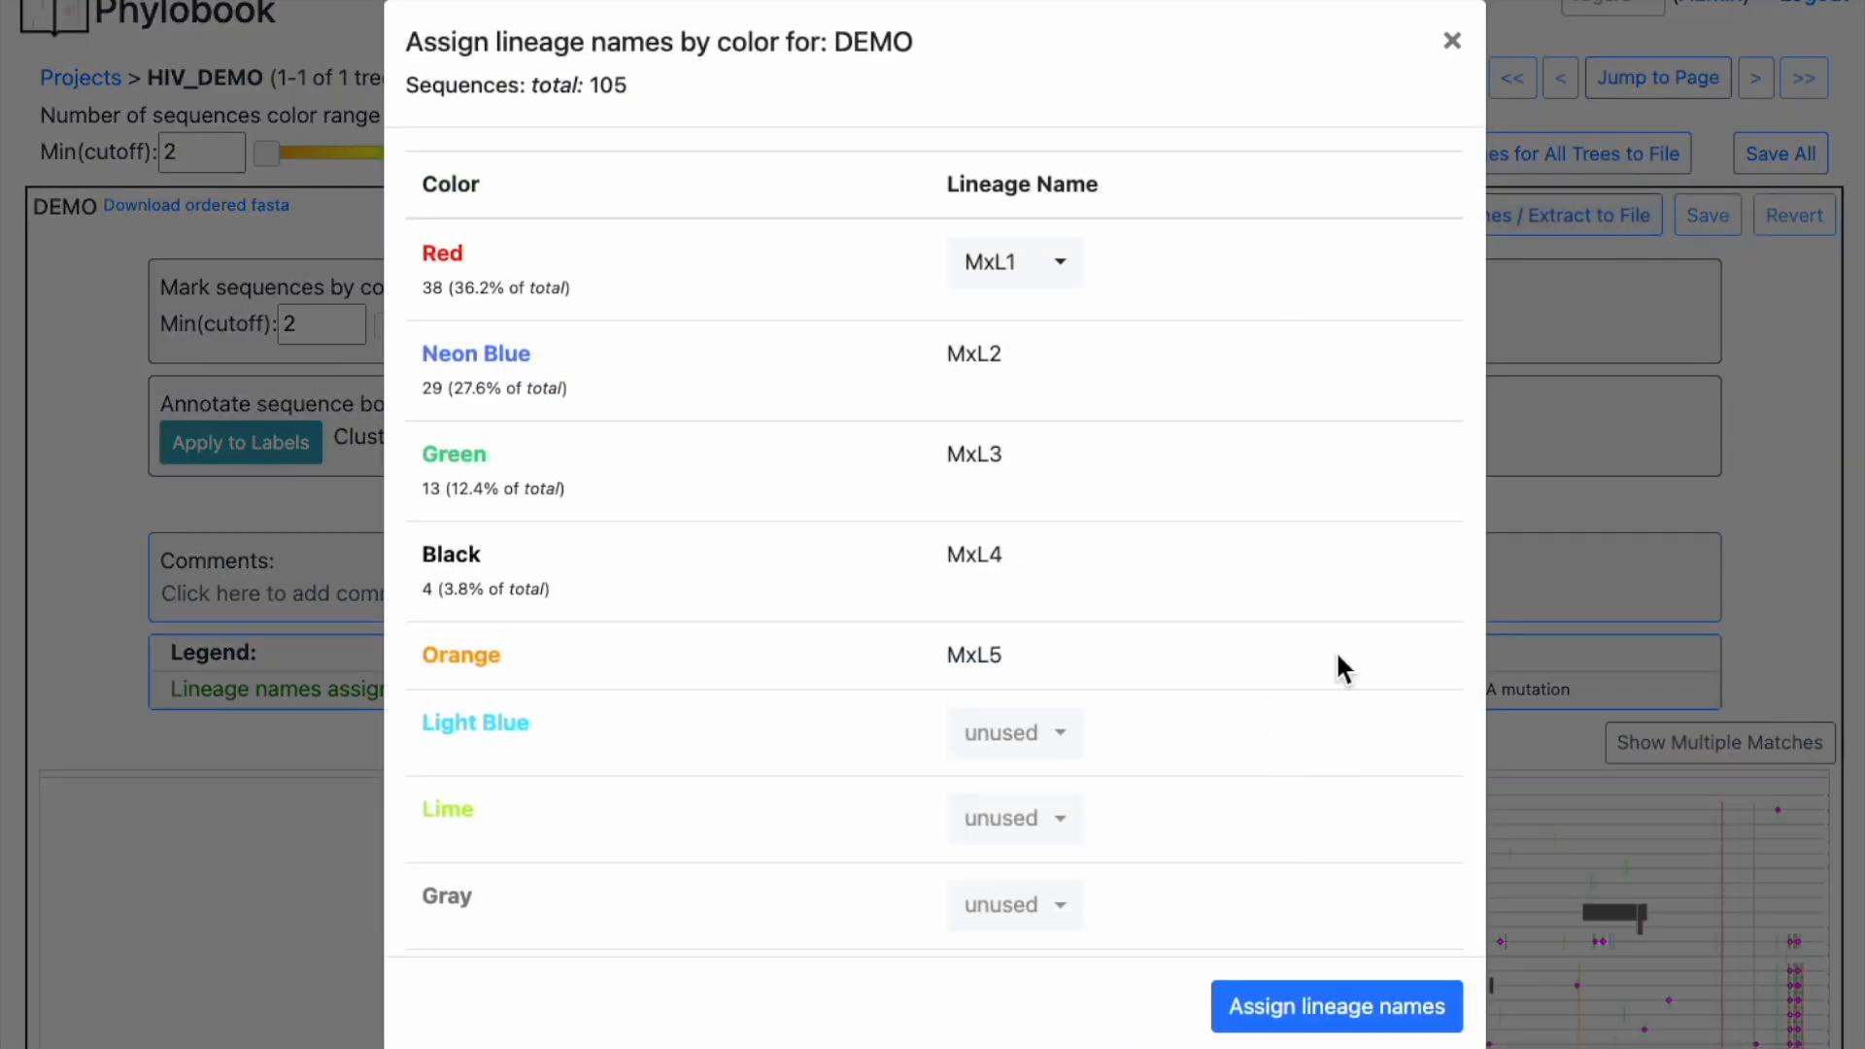
scroll(1415, 791, "down", 5)
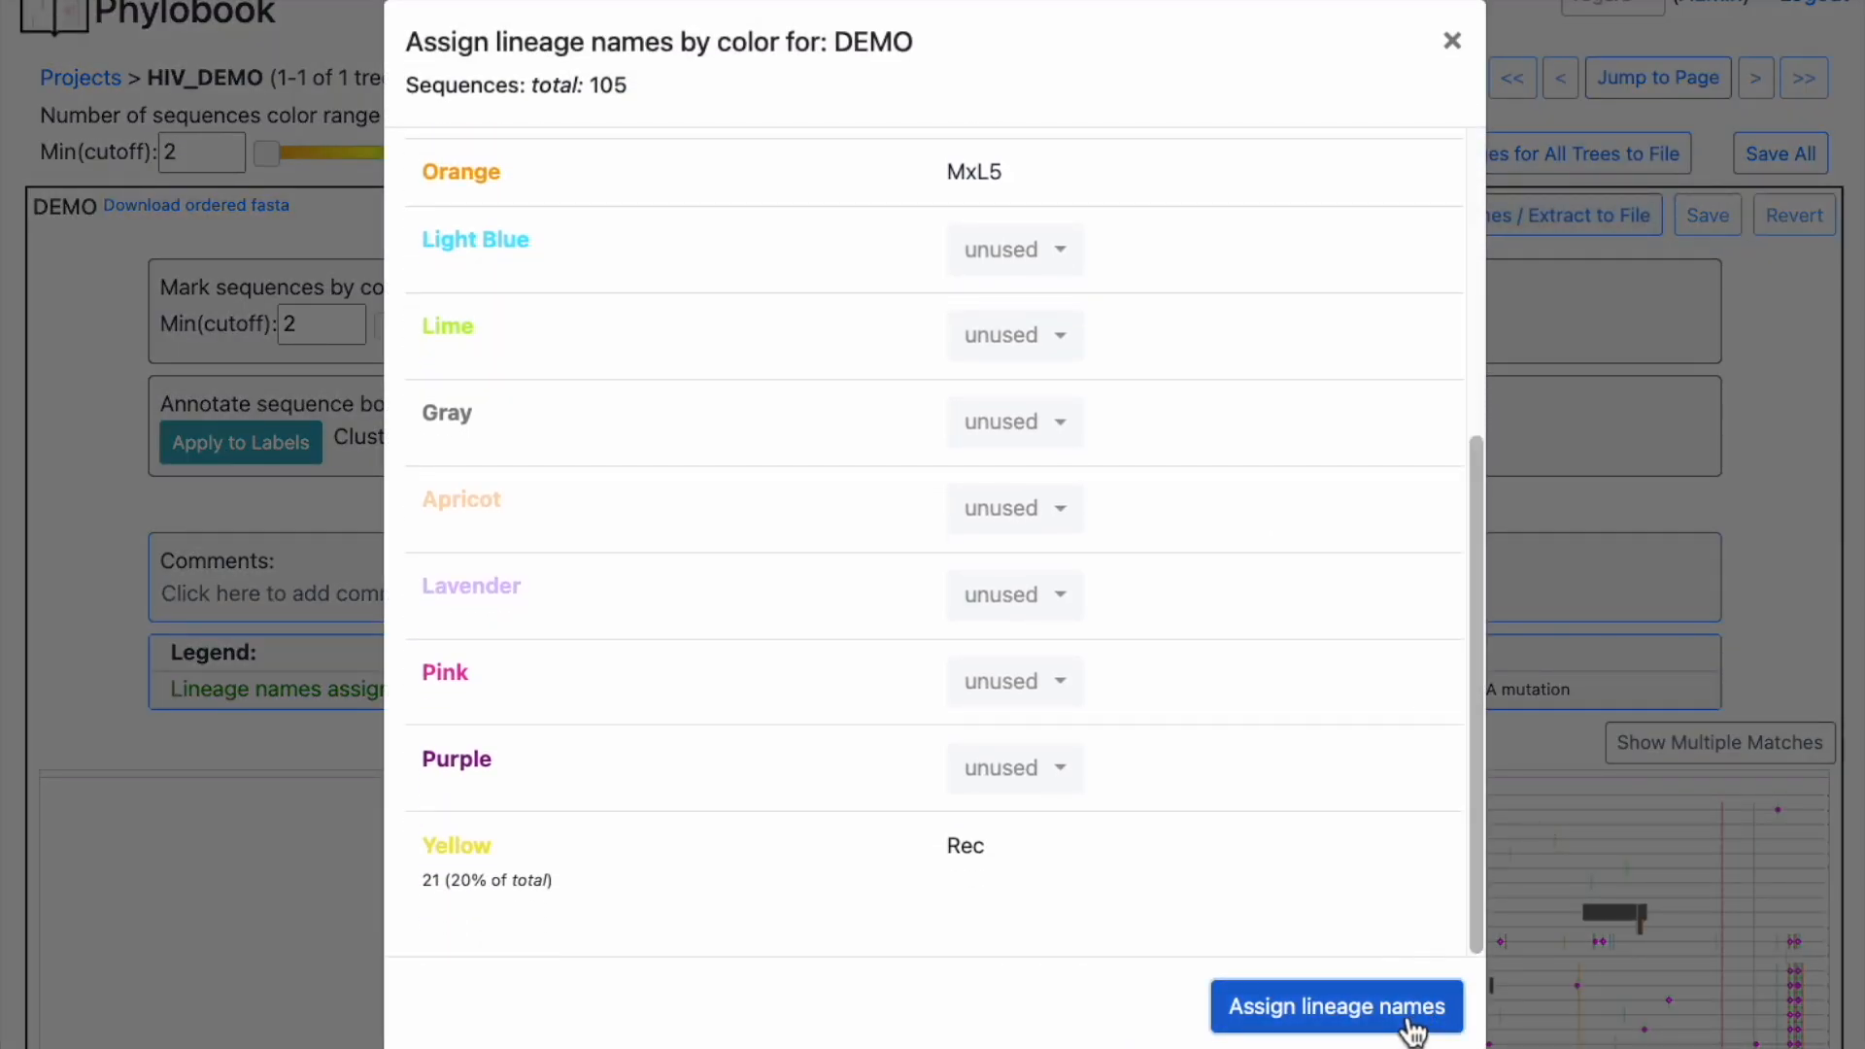
left_click(1316, 1020)
left_click(1379, 271)
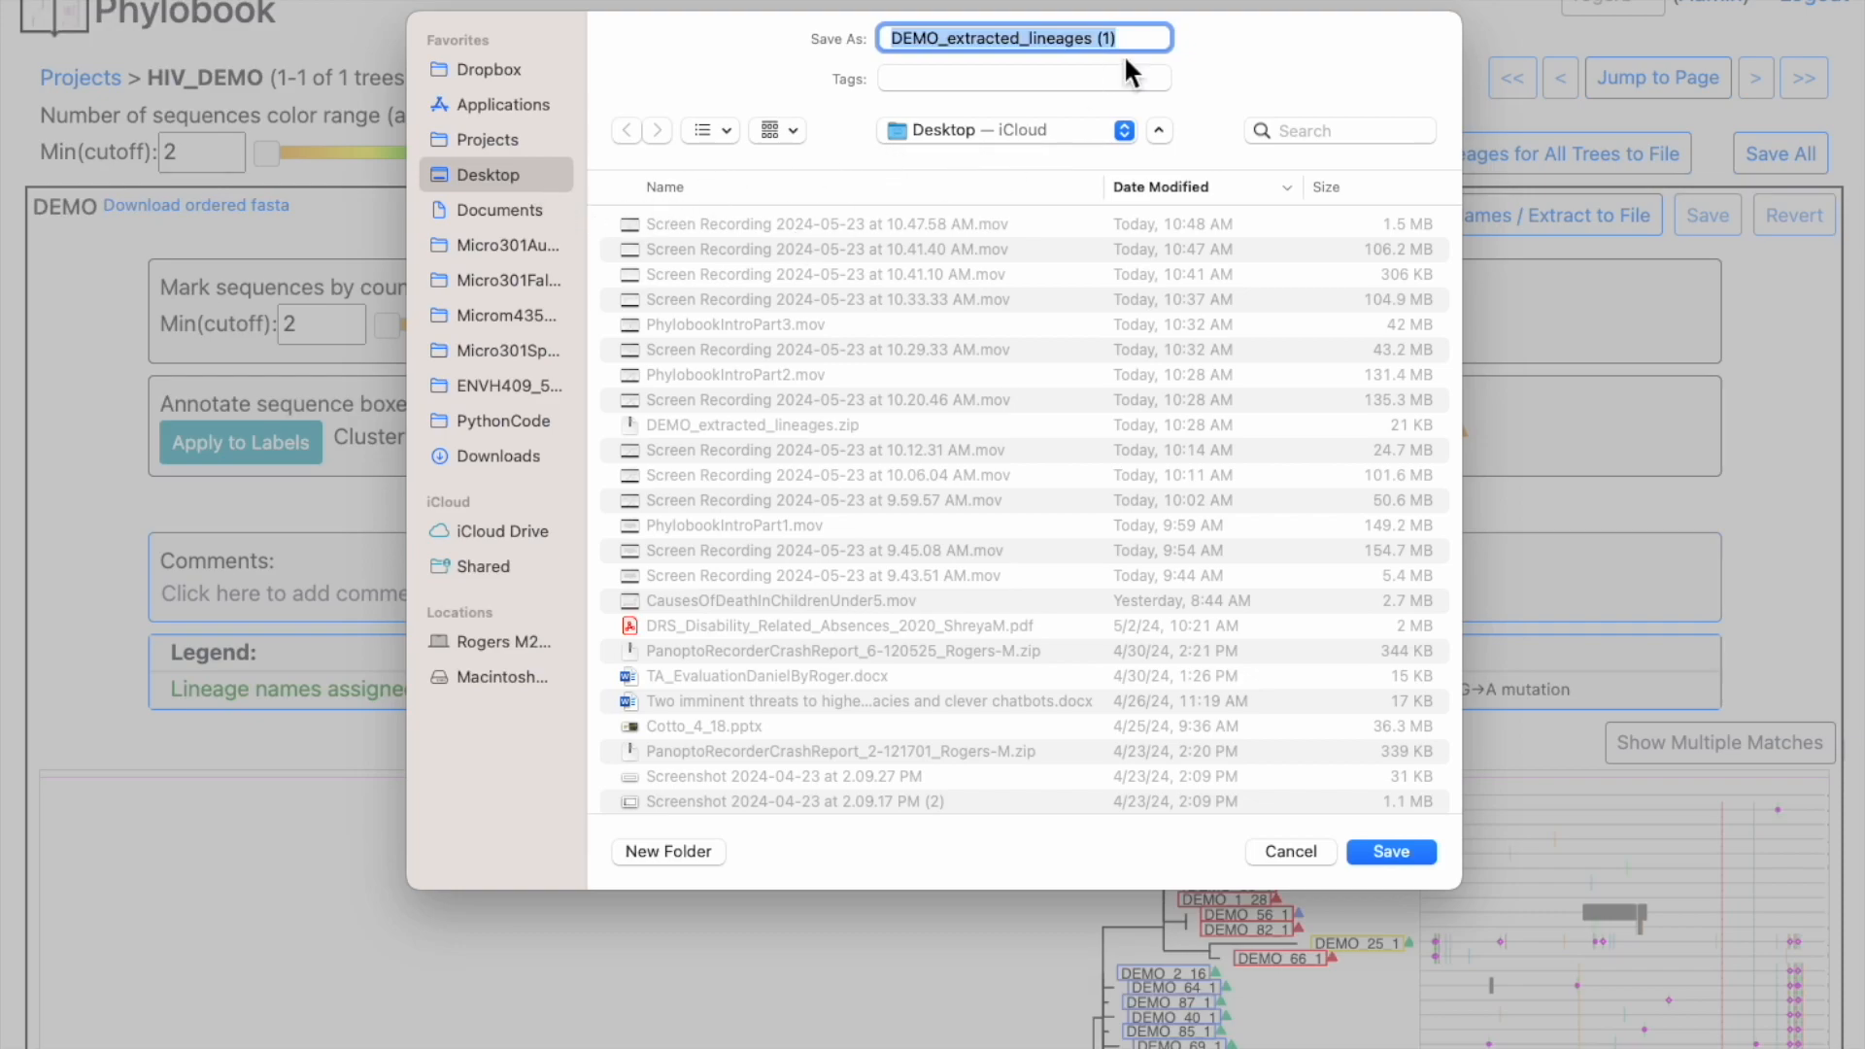
left_click(1391, 852)
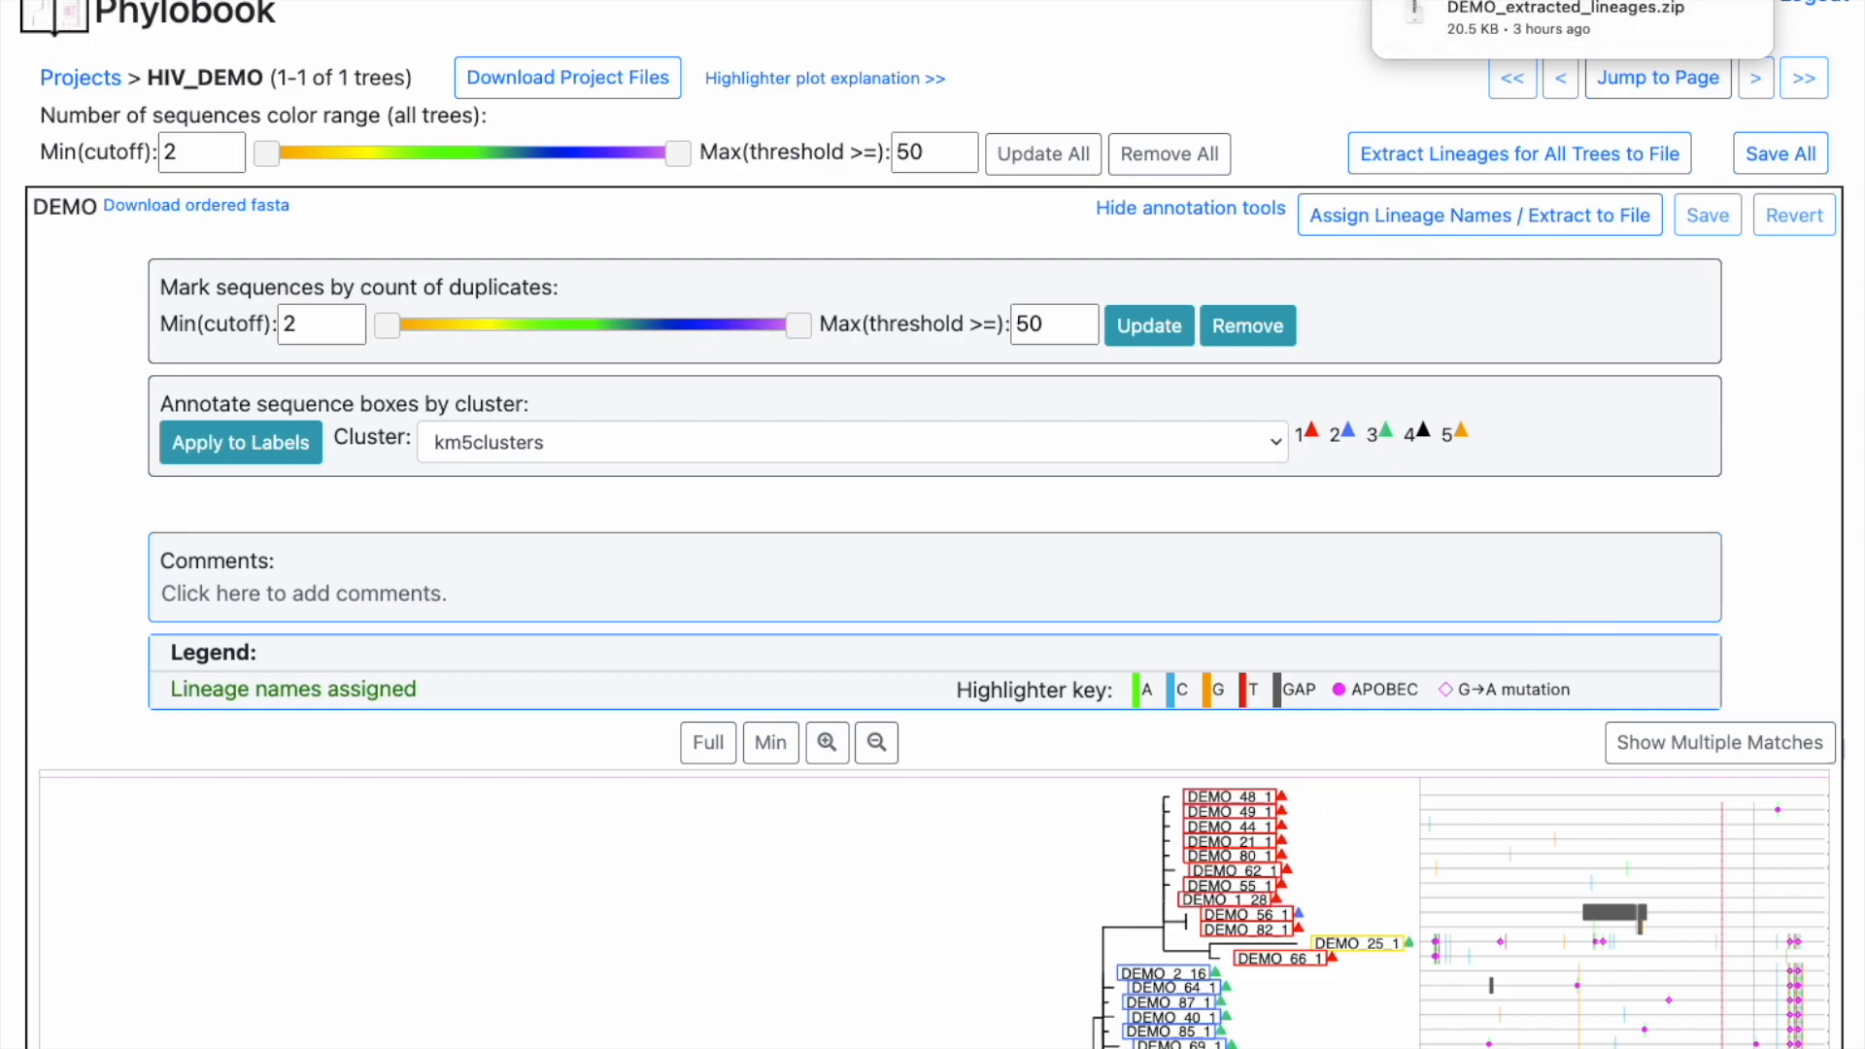
scroll(1732, 341, "down", 2)
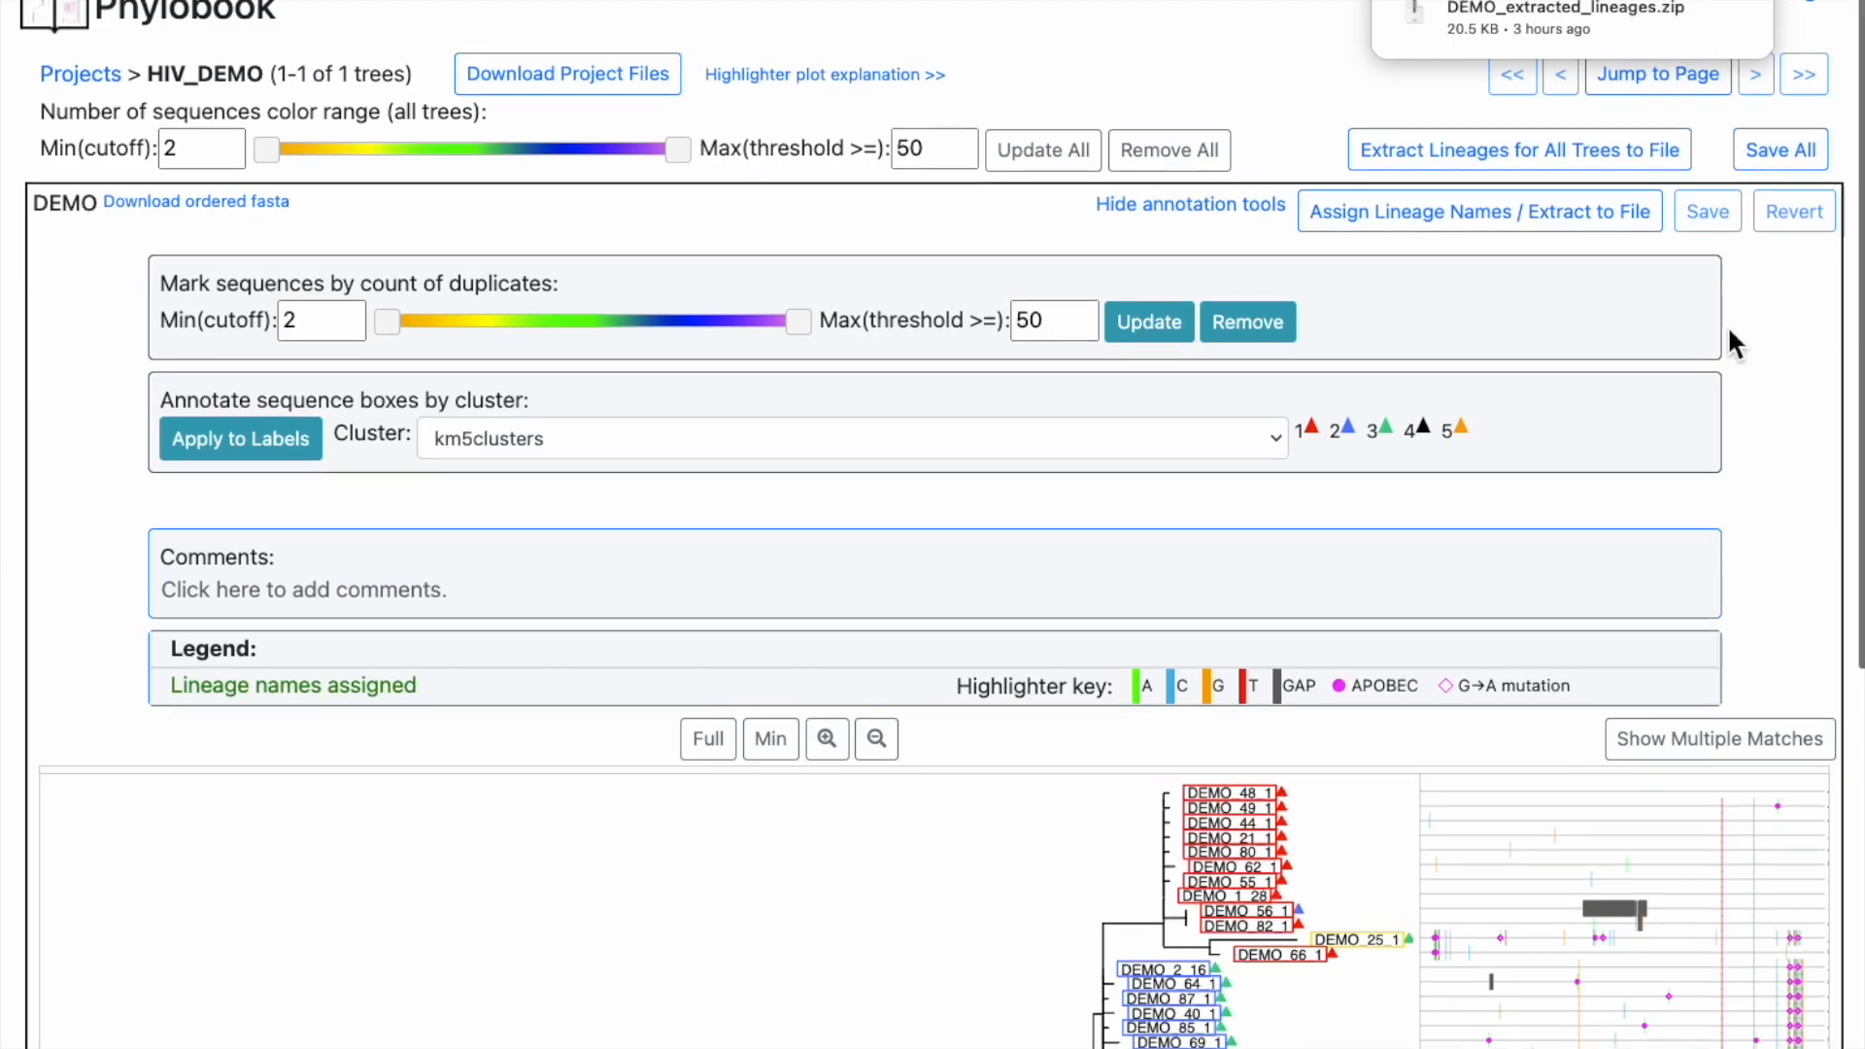
scroll(1725, 359, "down", 6)
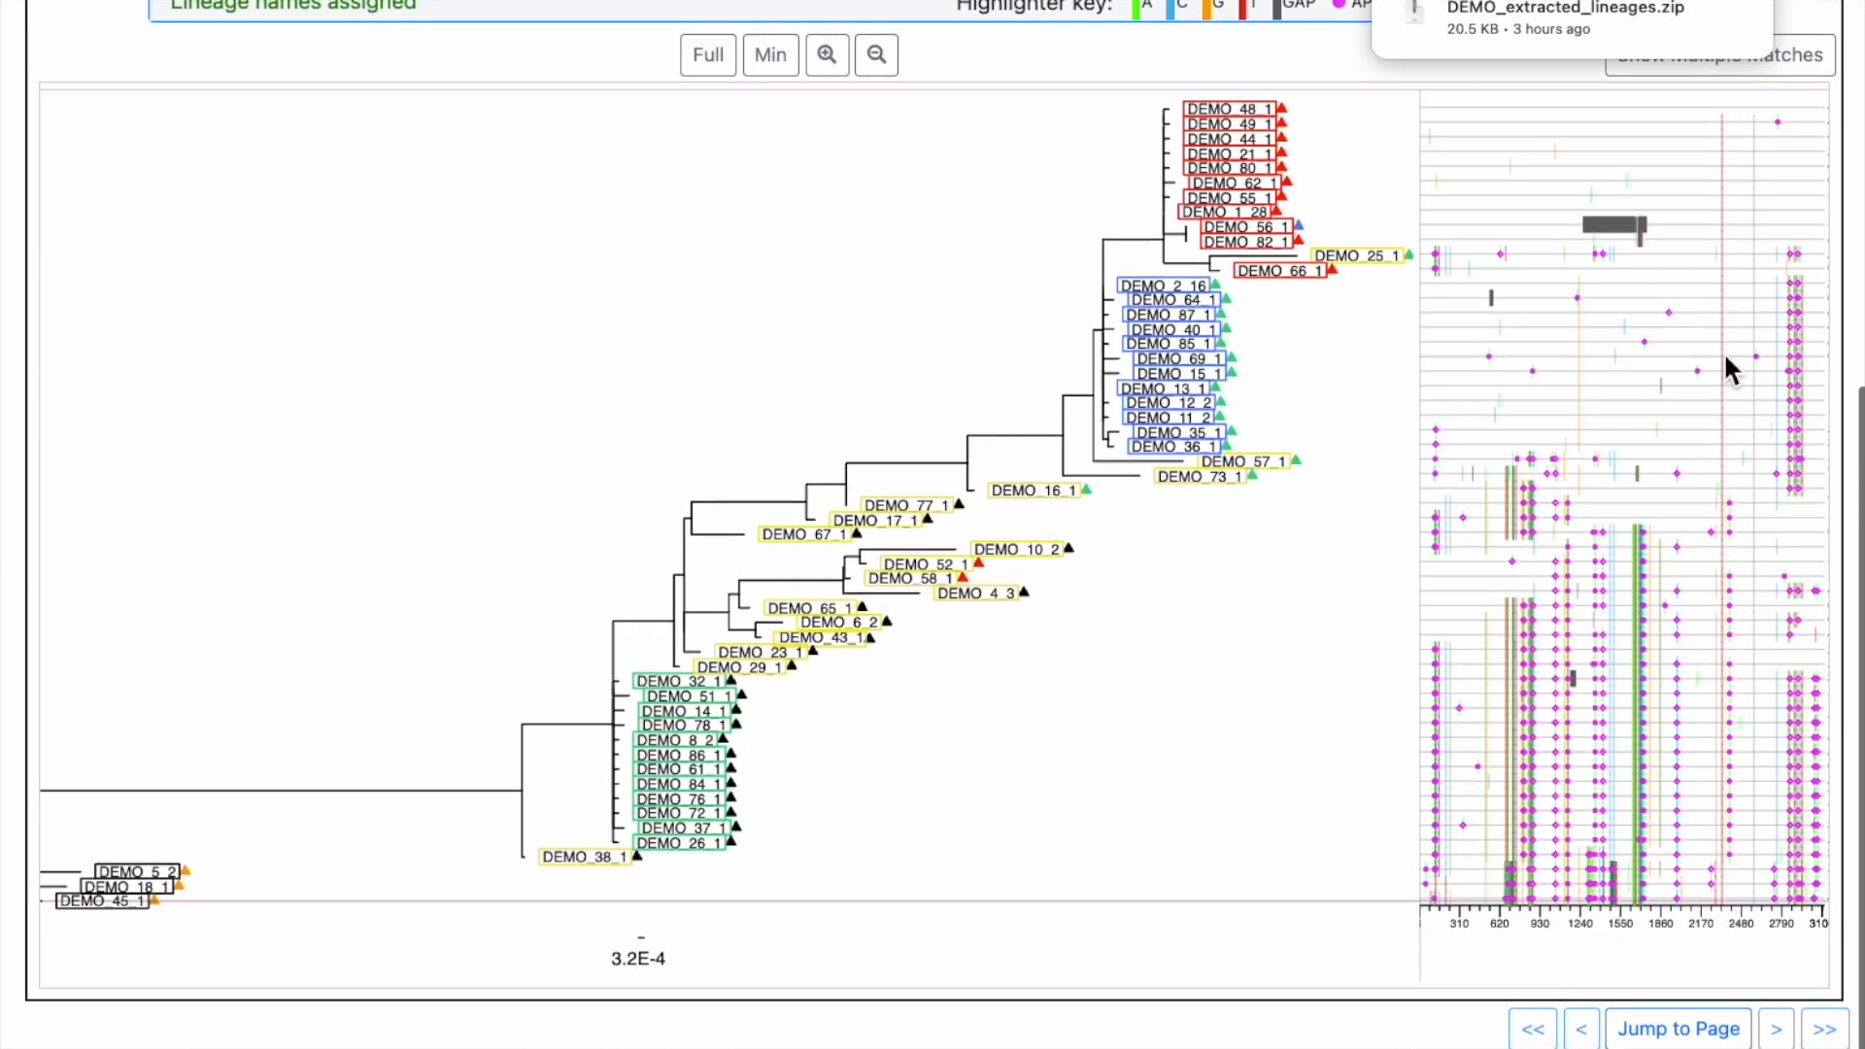
scroll(1722, 342, "up", 3)
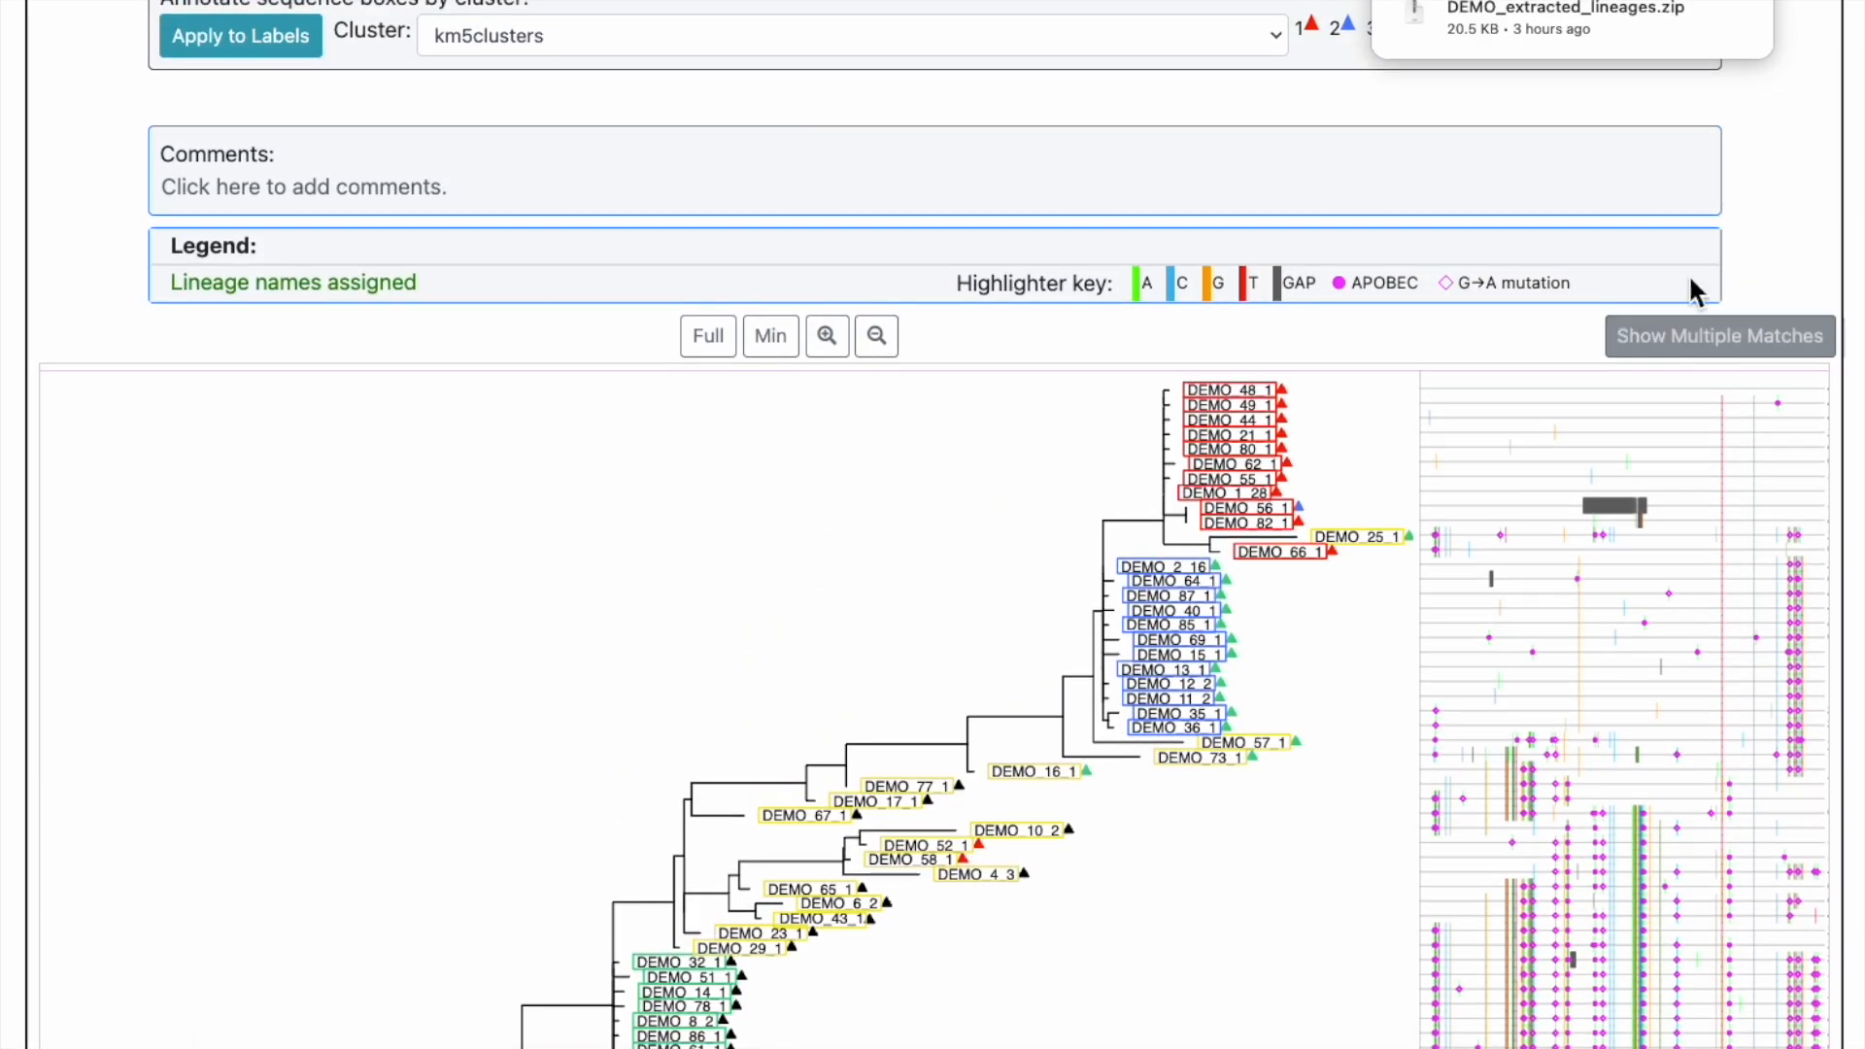
scroll(1449, 284, "up", 5)
scroll(1448, 284, "down", 1)
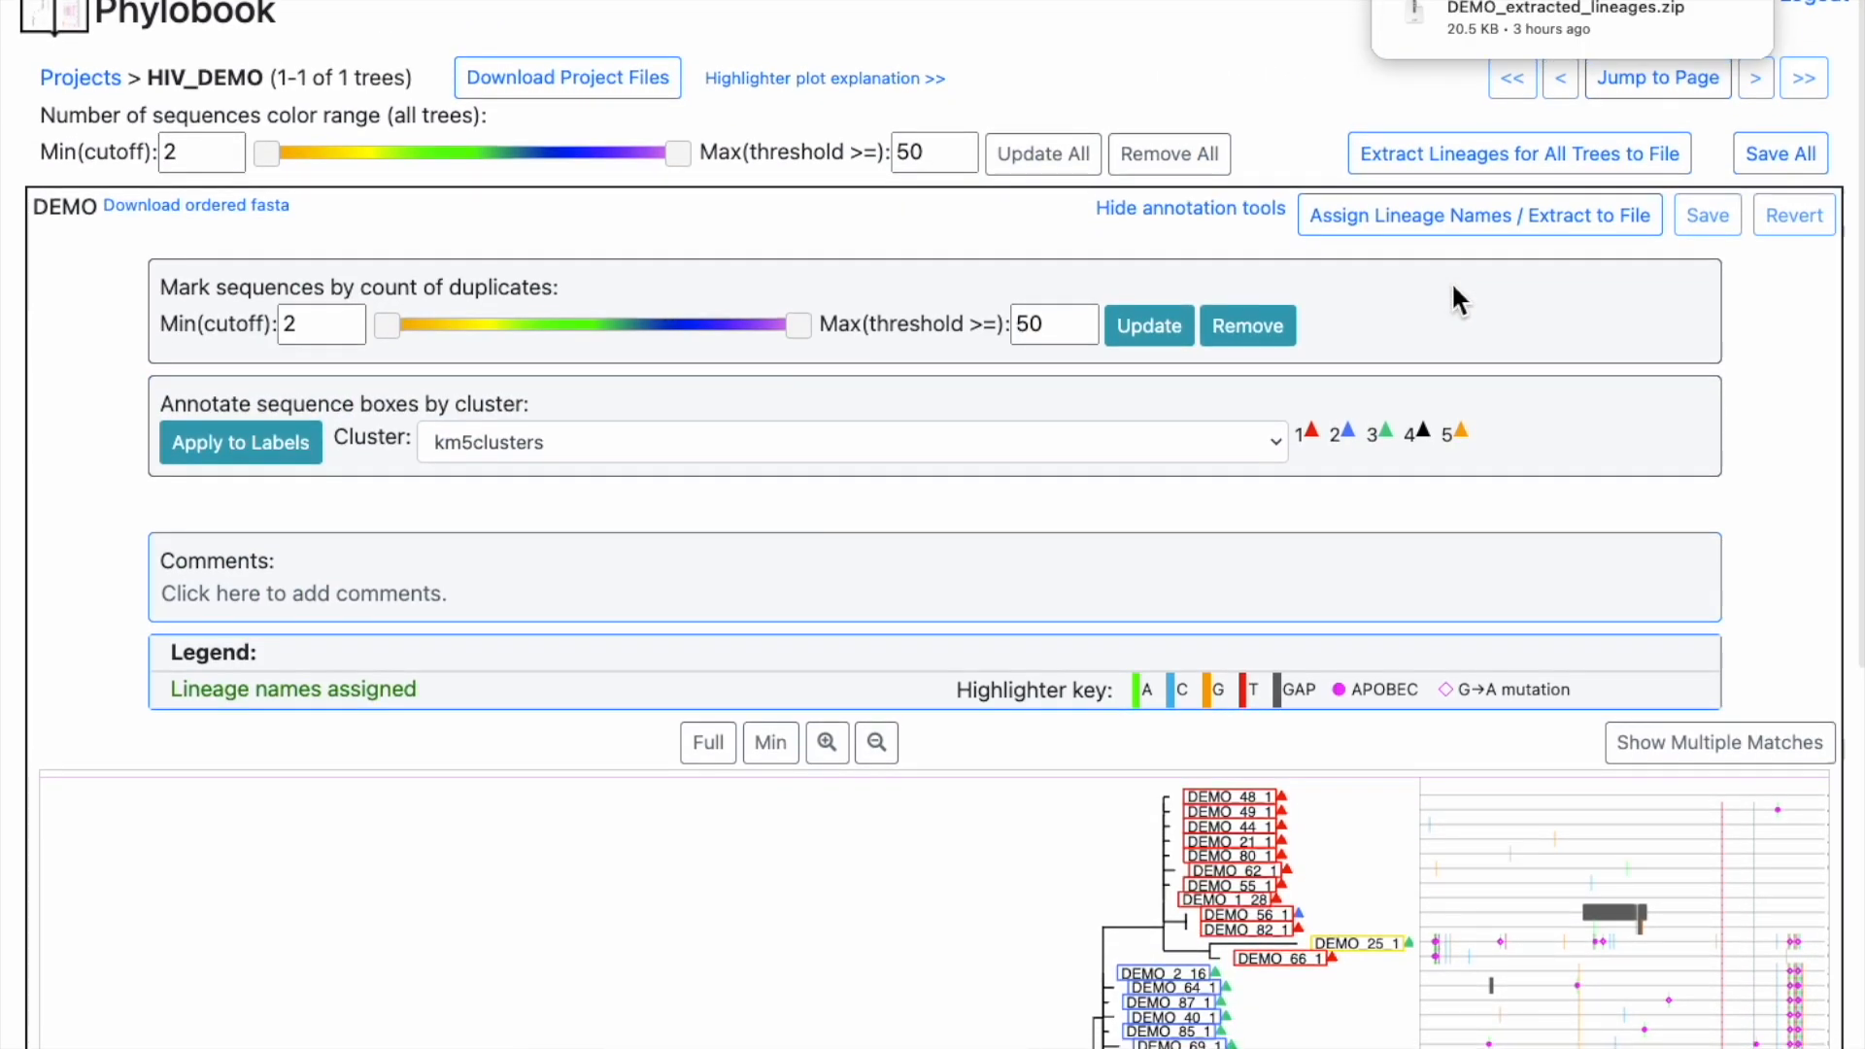
Step: Examine the DEMO tree and its highlighter and match plots at smaller and larger magnifications
scroll(1157, 366, "down", 6)
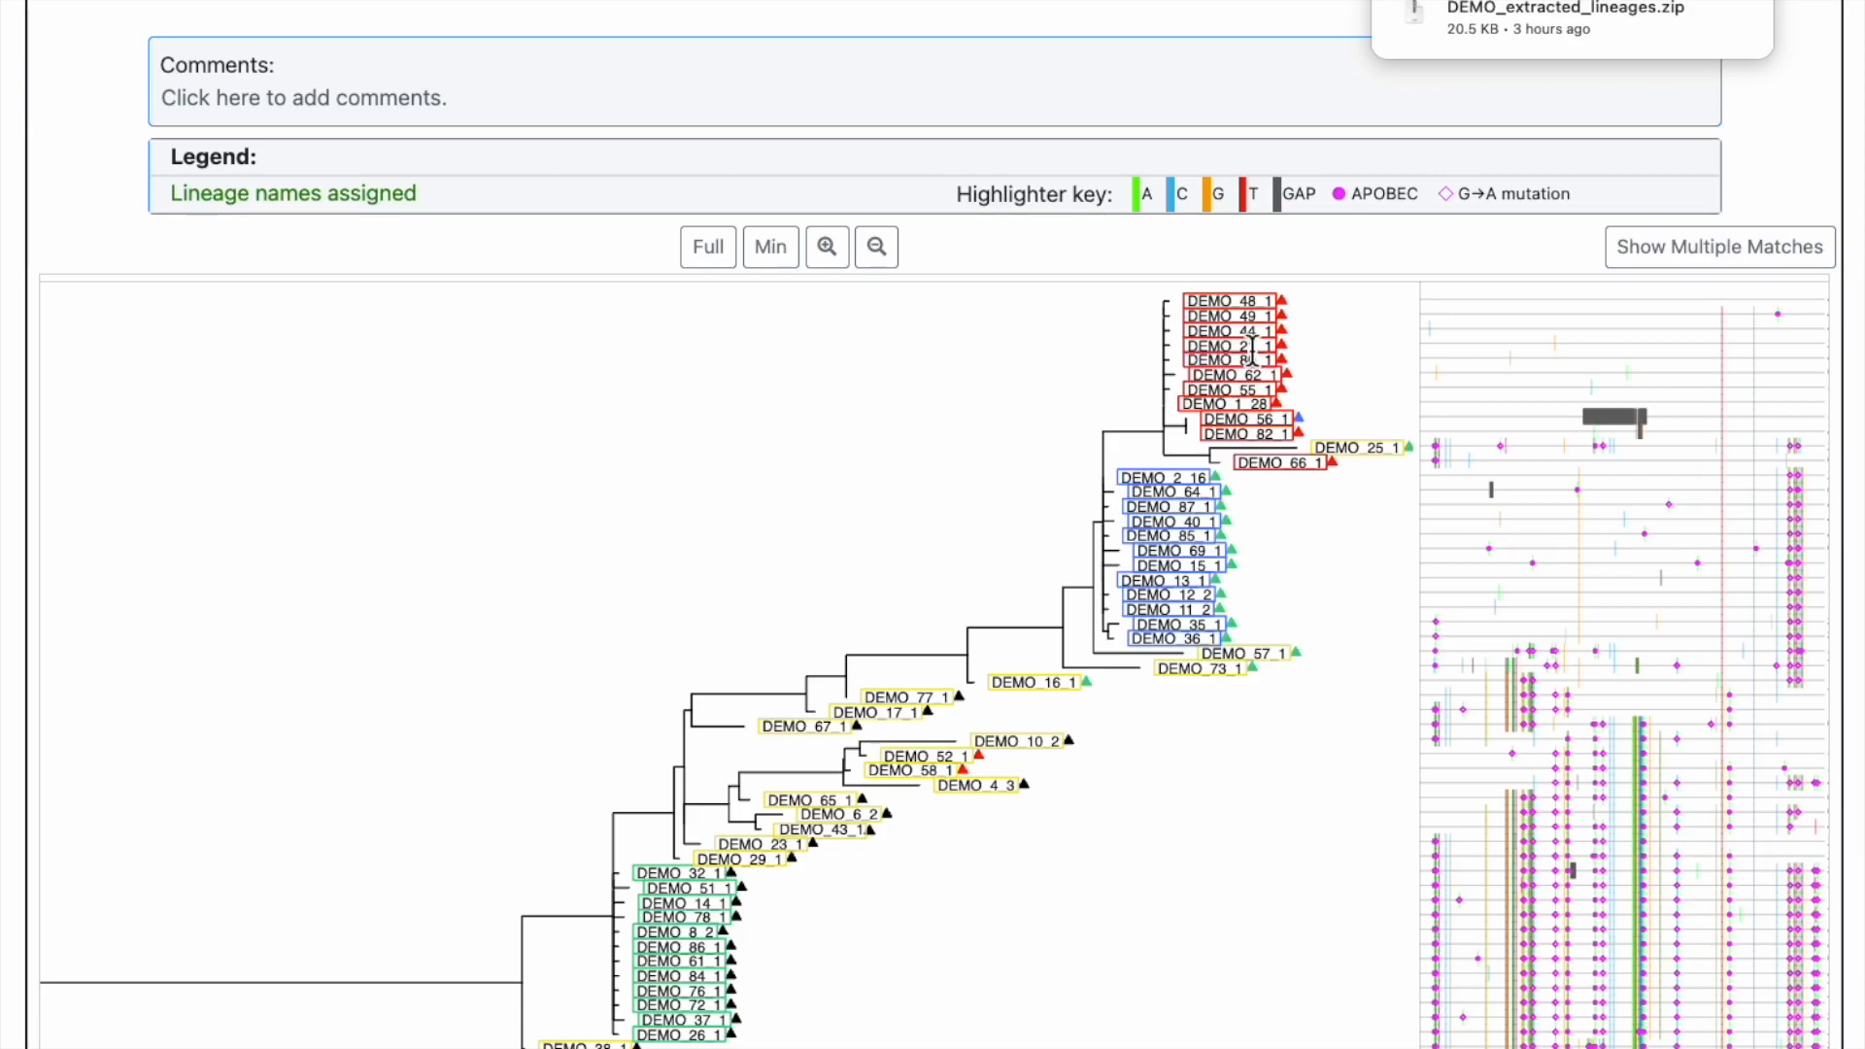
left_click(878, 251)
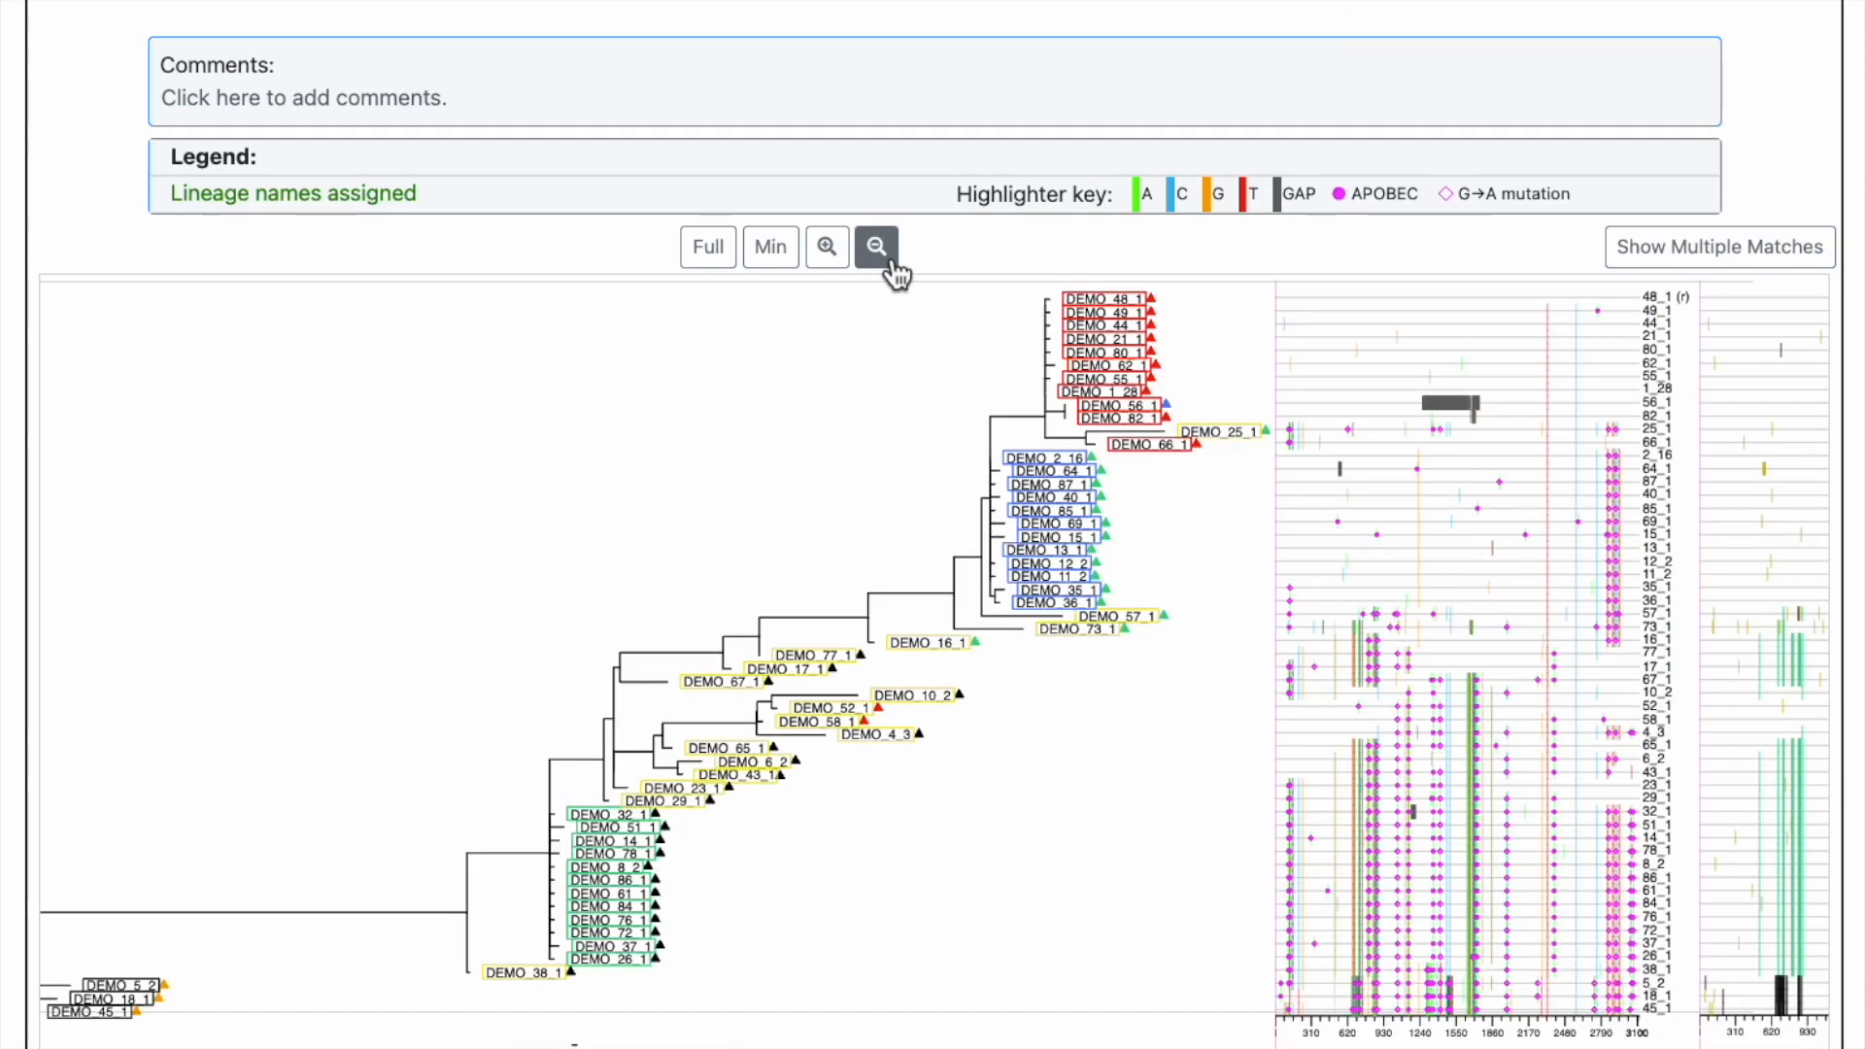
left_click(879, 250)
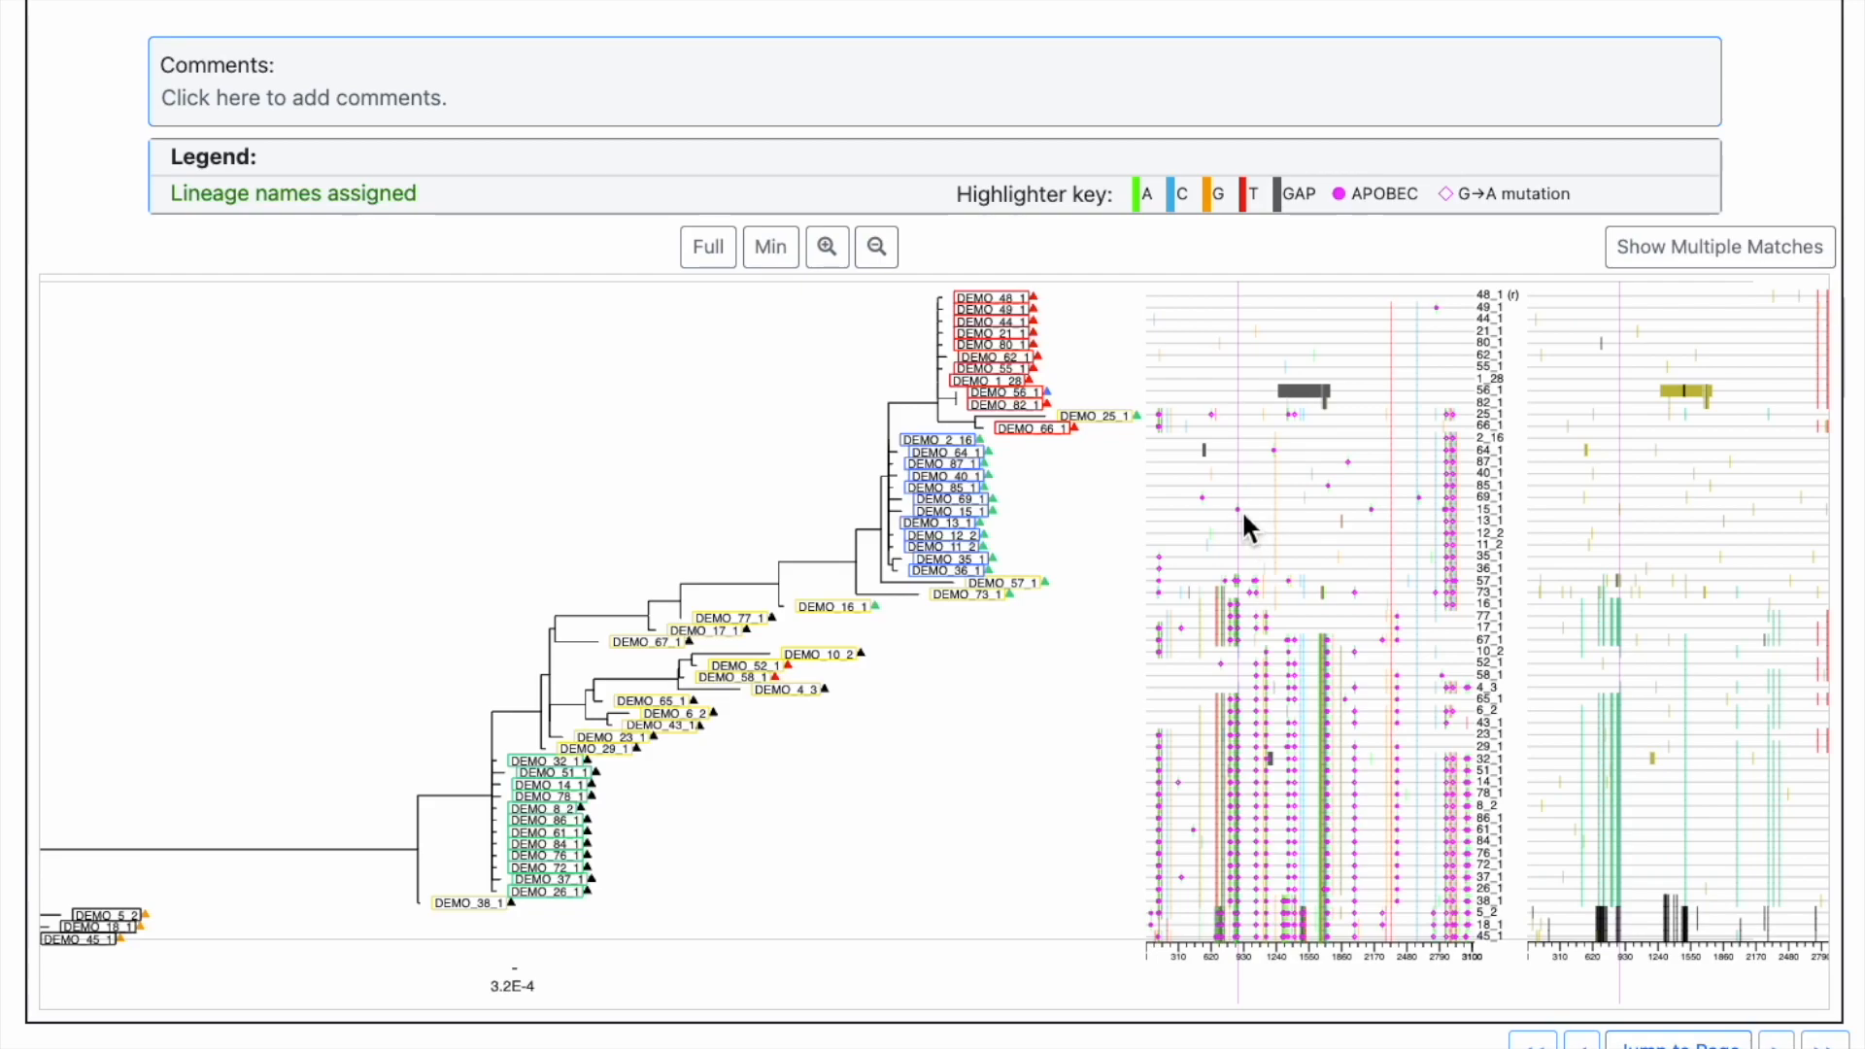
left_click(829, 250)
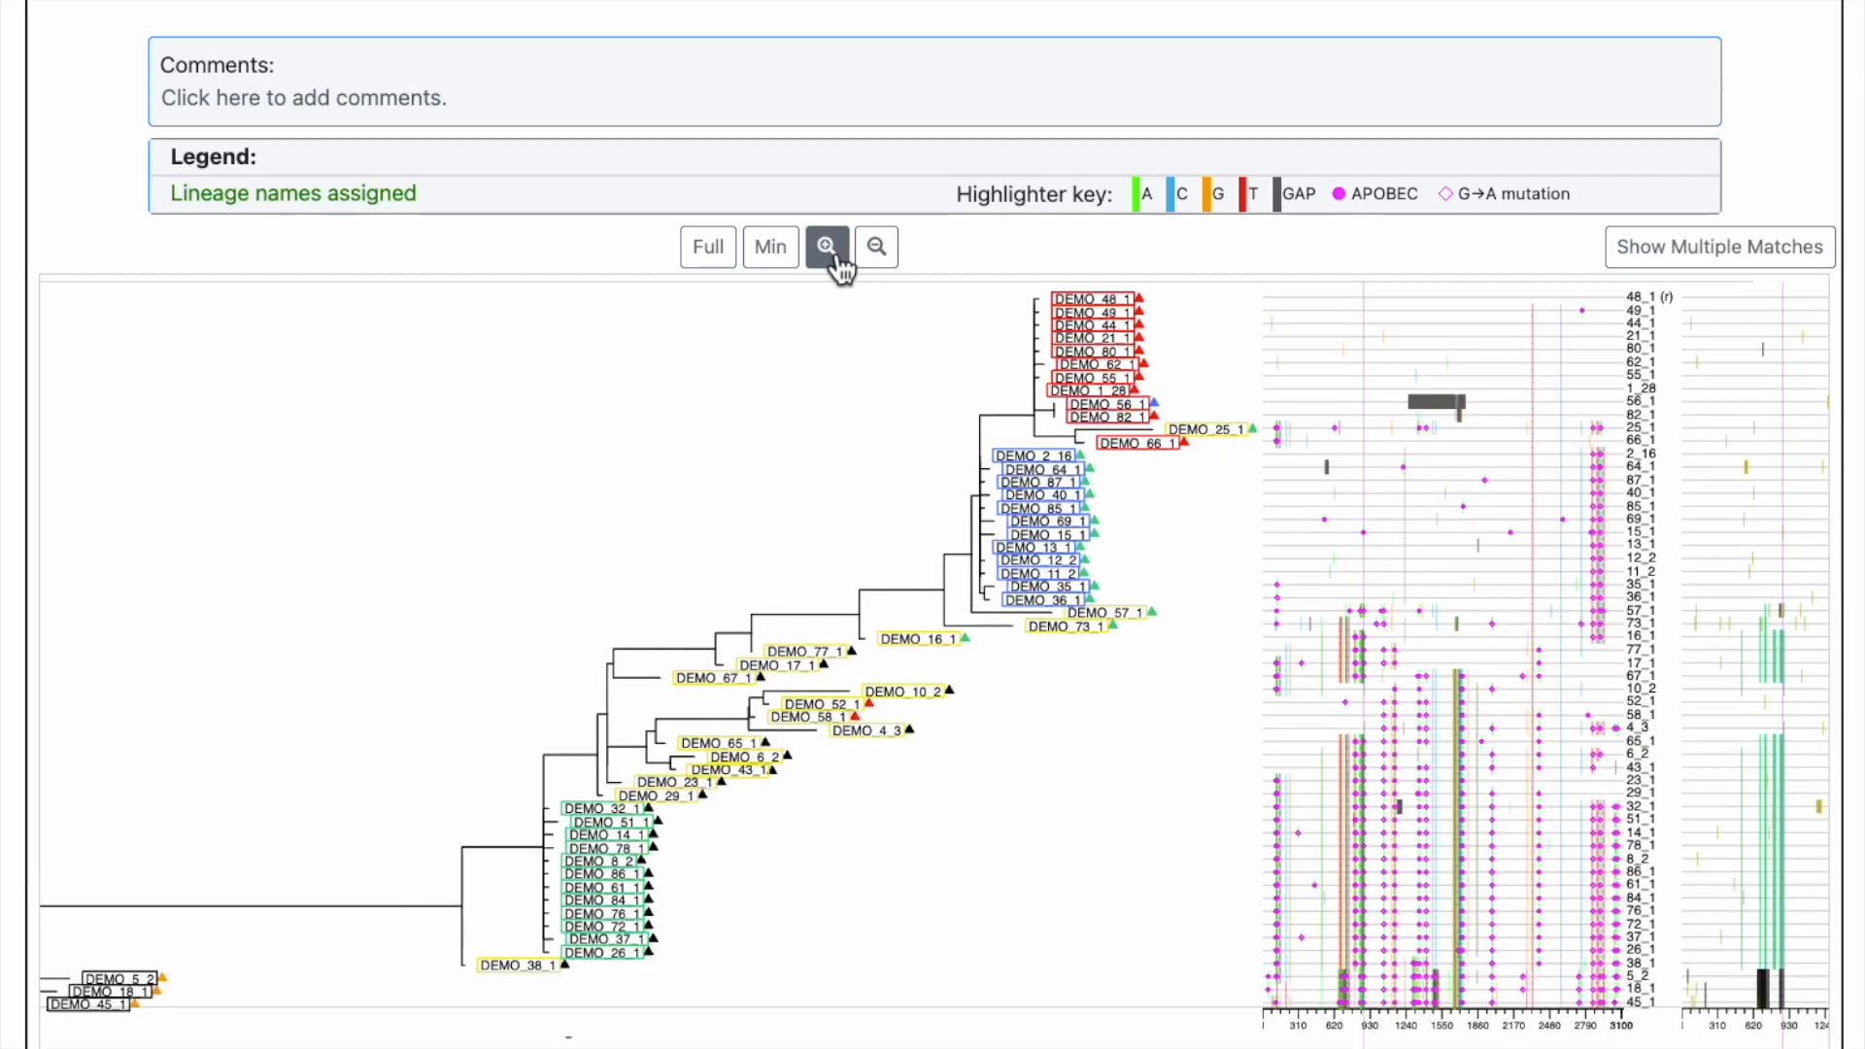
left_click(831, 255)
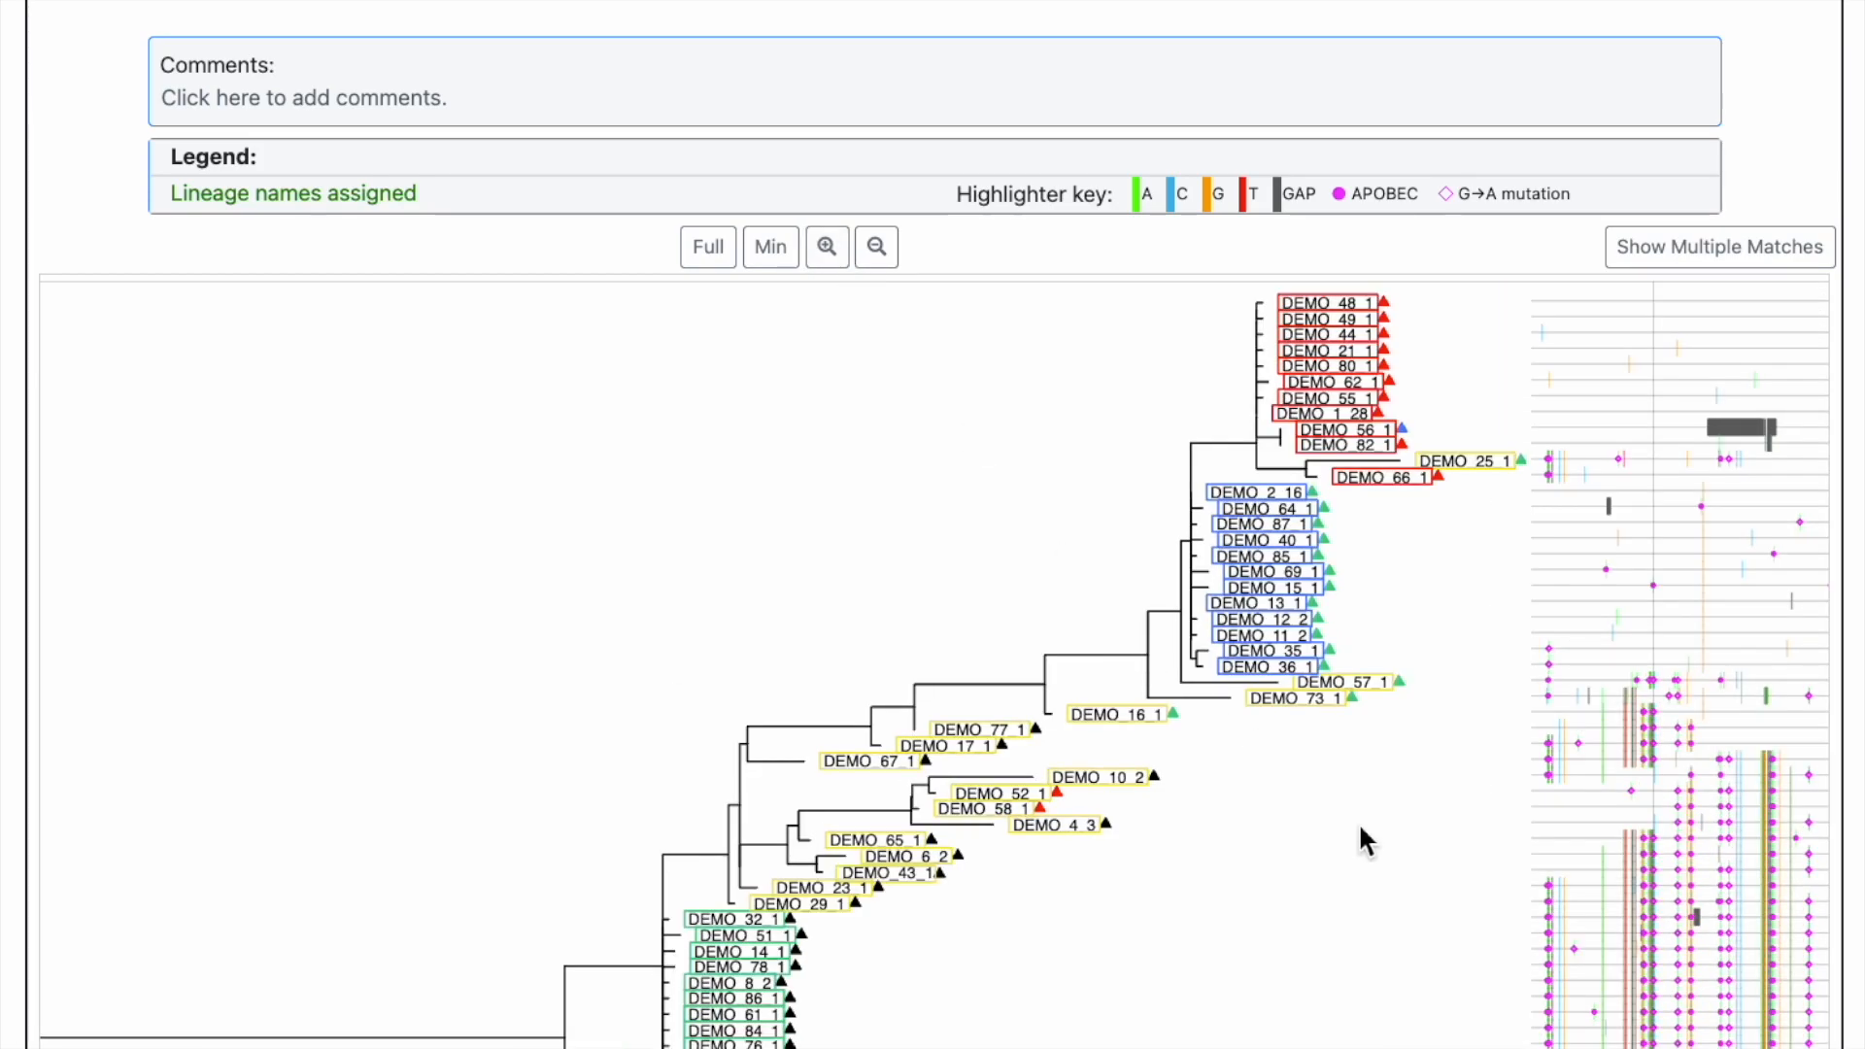
scroll(1359, 826, "right", 1)
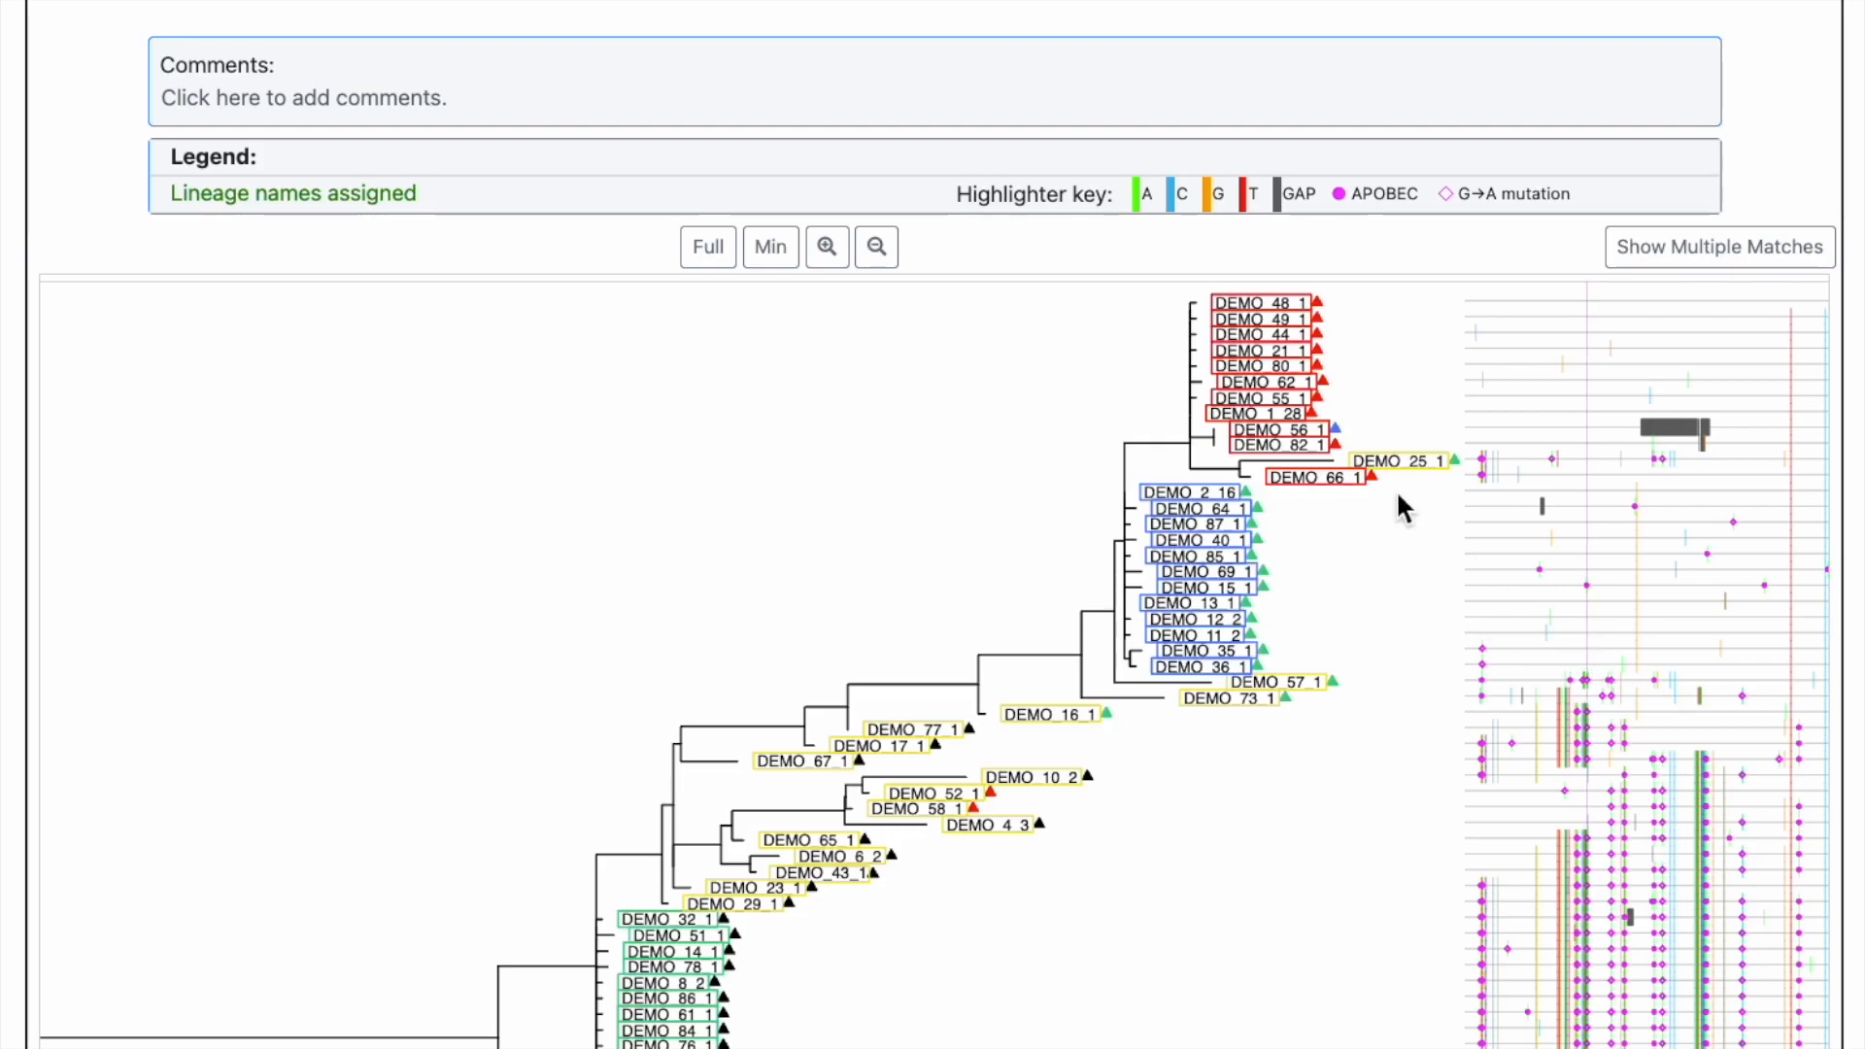
left_click(833, 273)
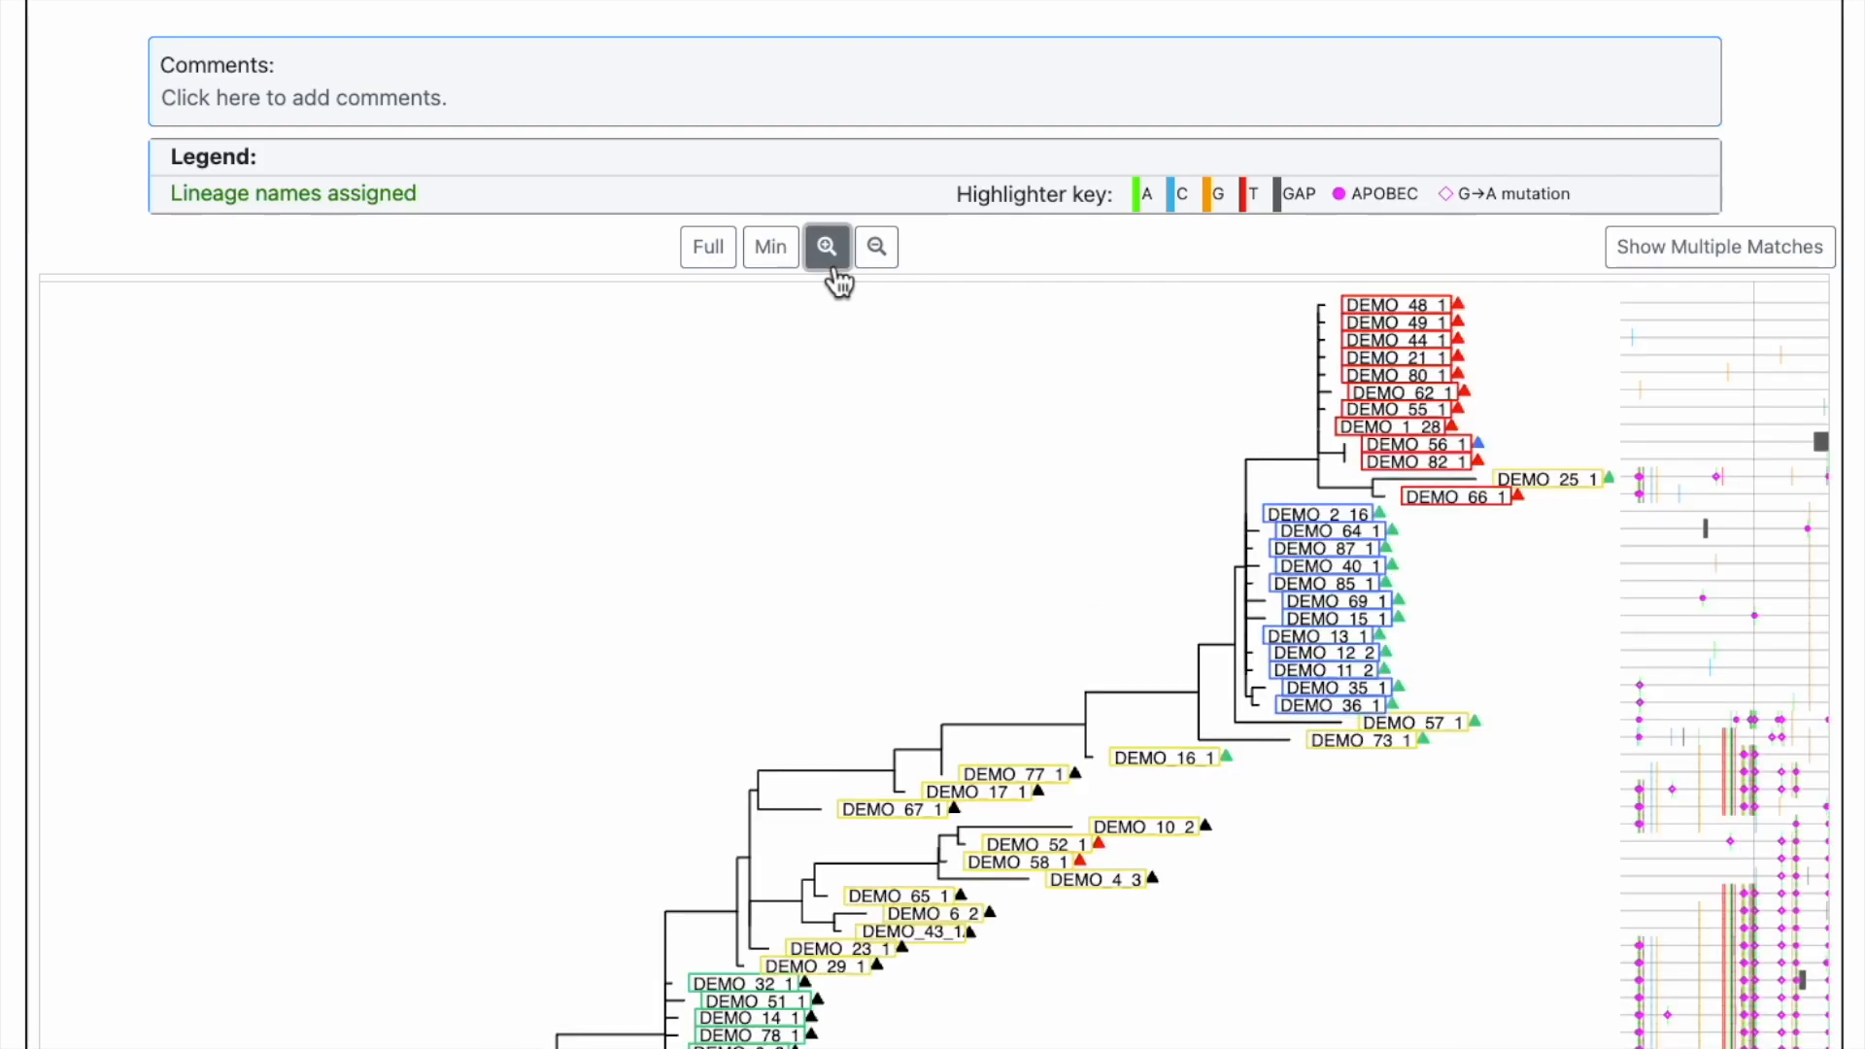
scroll(1152, 666, "right", 1)
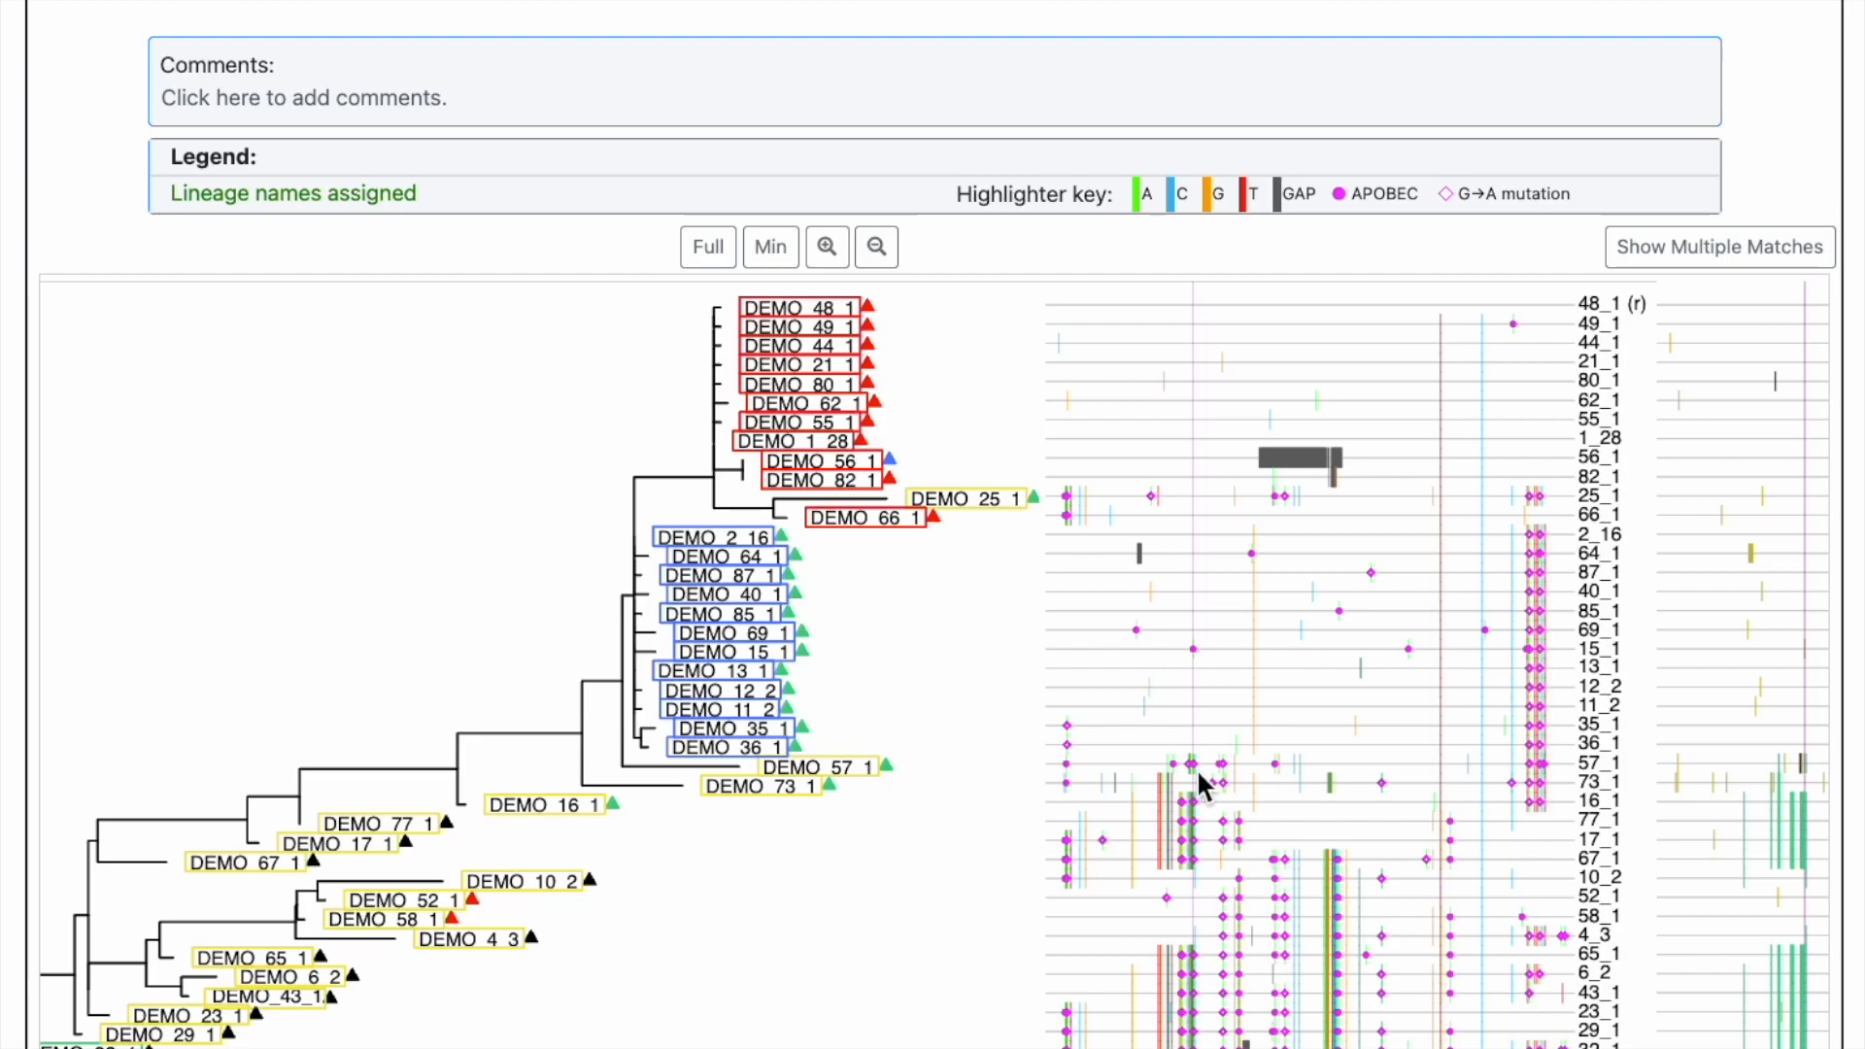
scroll(1203, 782, "down", 3)
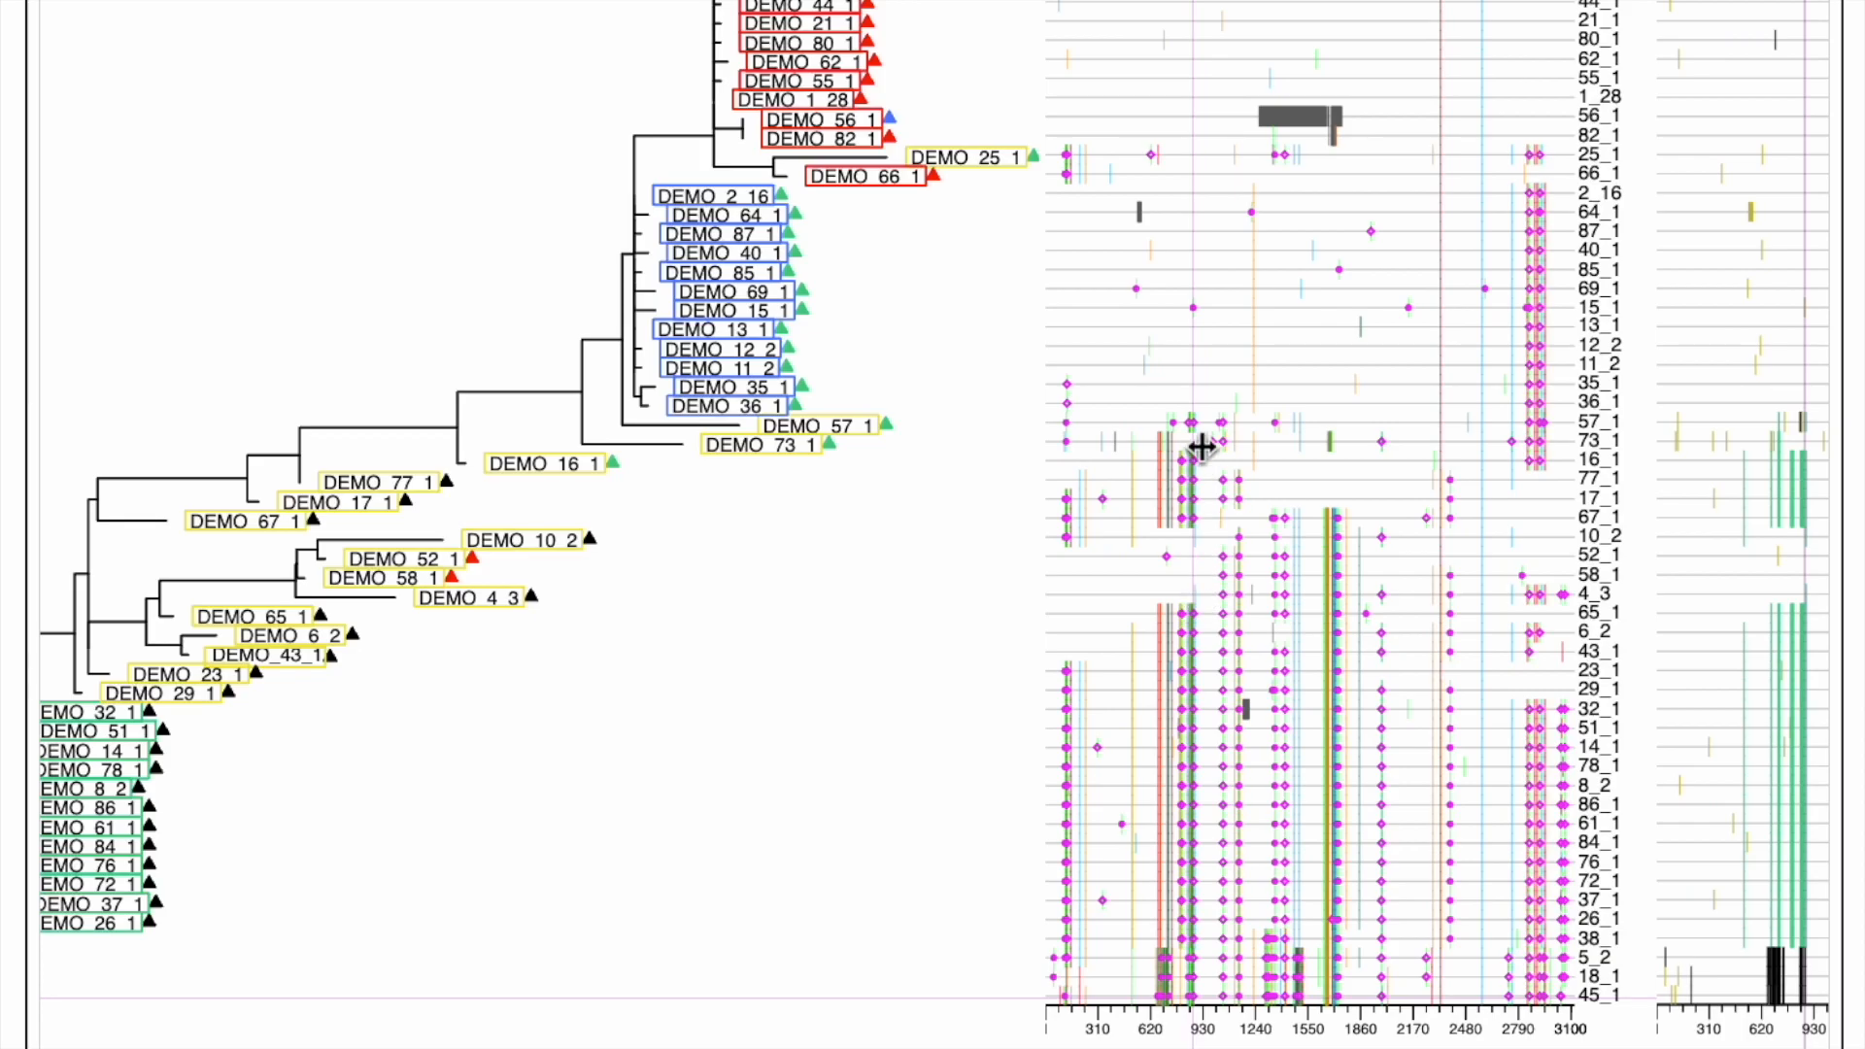
scroll(1198, 388, "up", 1)
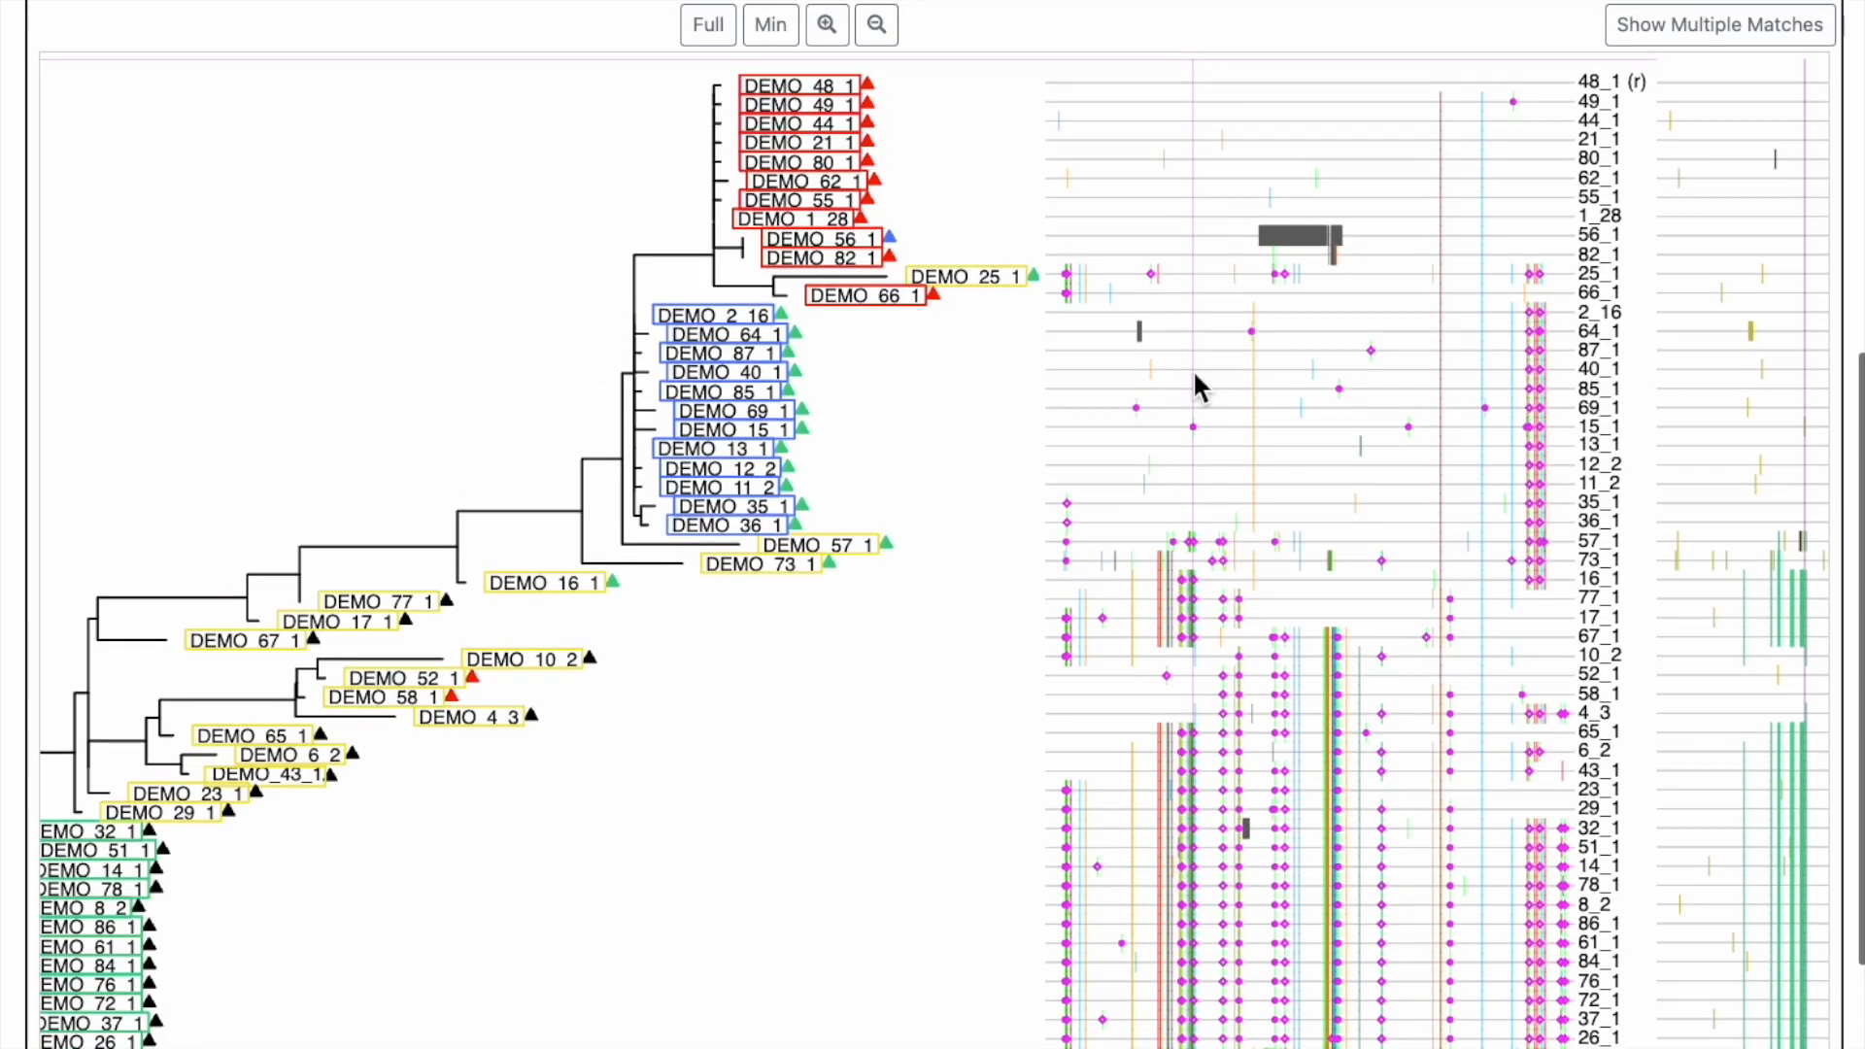
scroll(1199, 388, "up", 5)
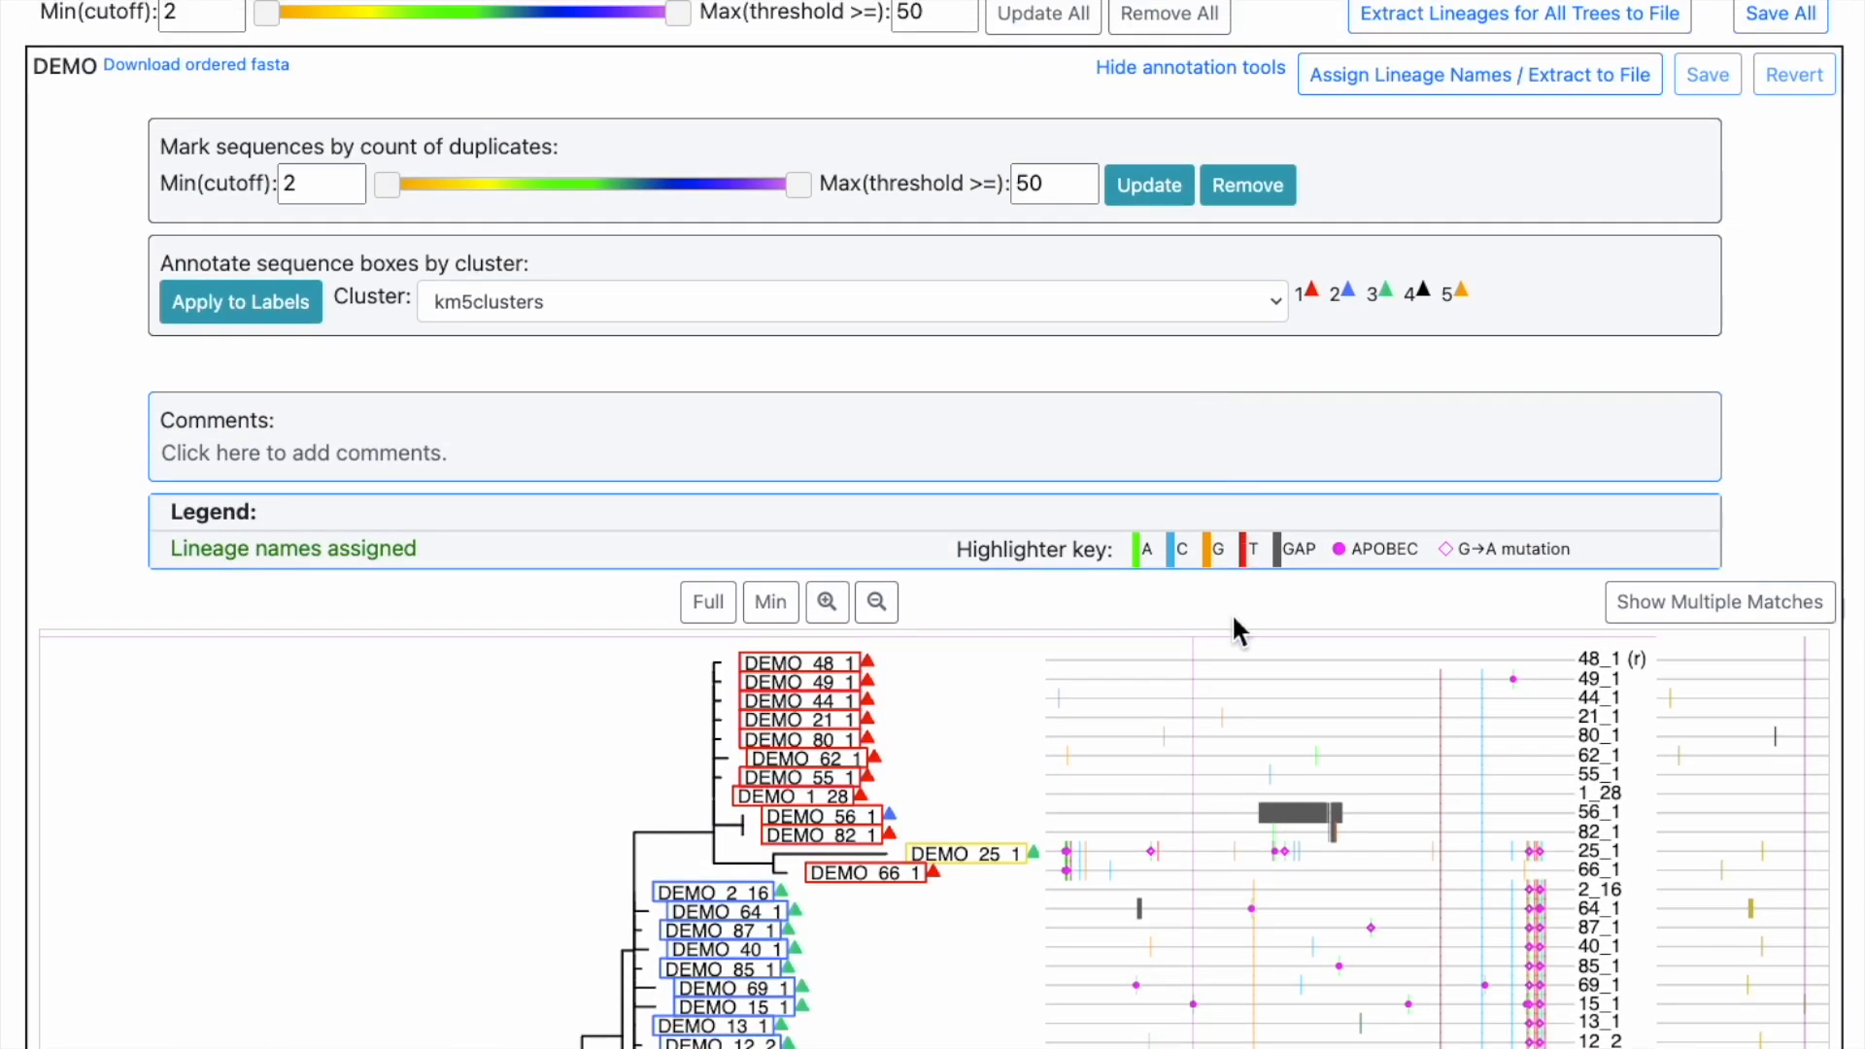
scroll(1234, 619, "down", 1)
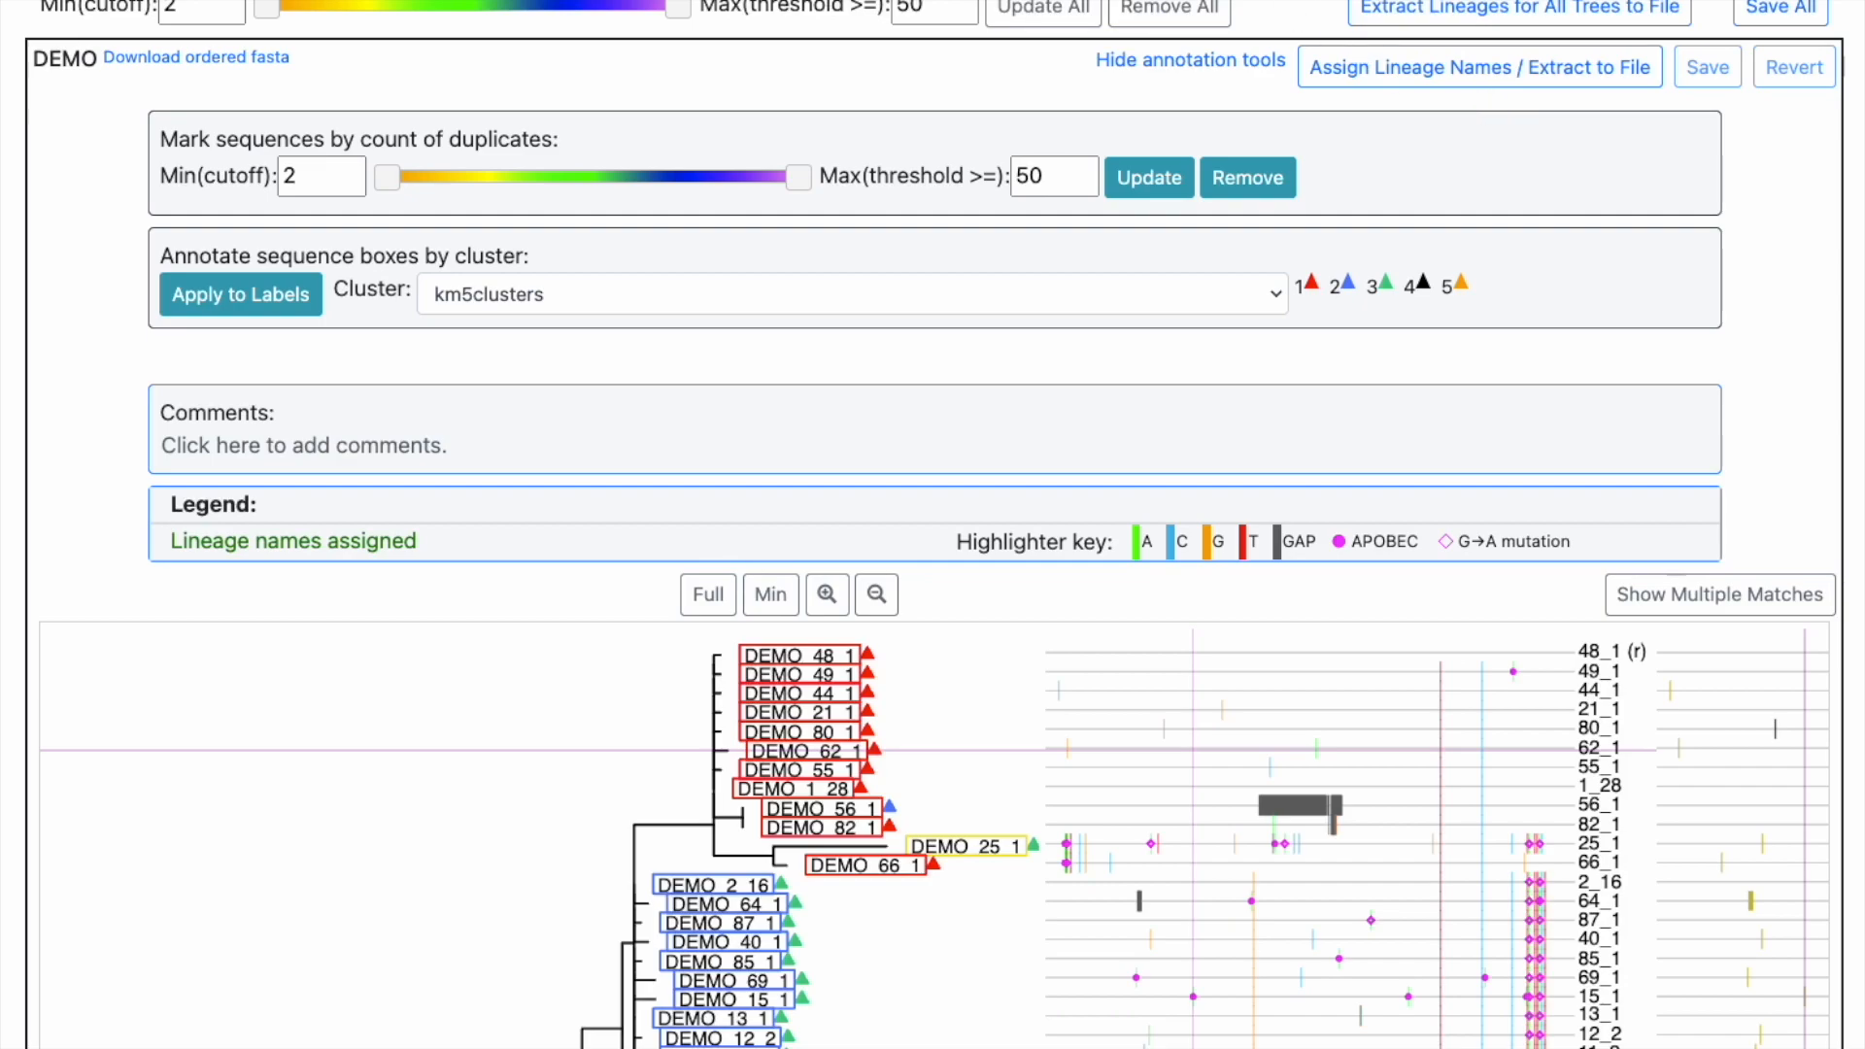
Step: Open the WA_SARS_CoVSpike project from the Manuscript group and show its tree at full size
left_click(101, 80)
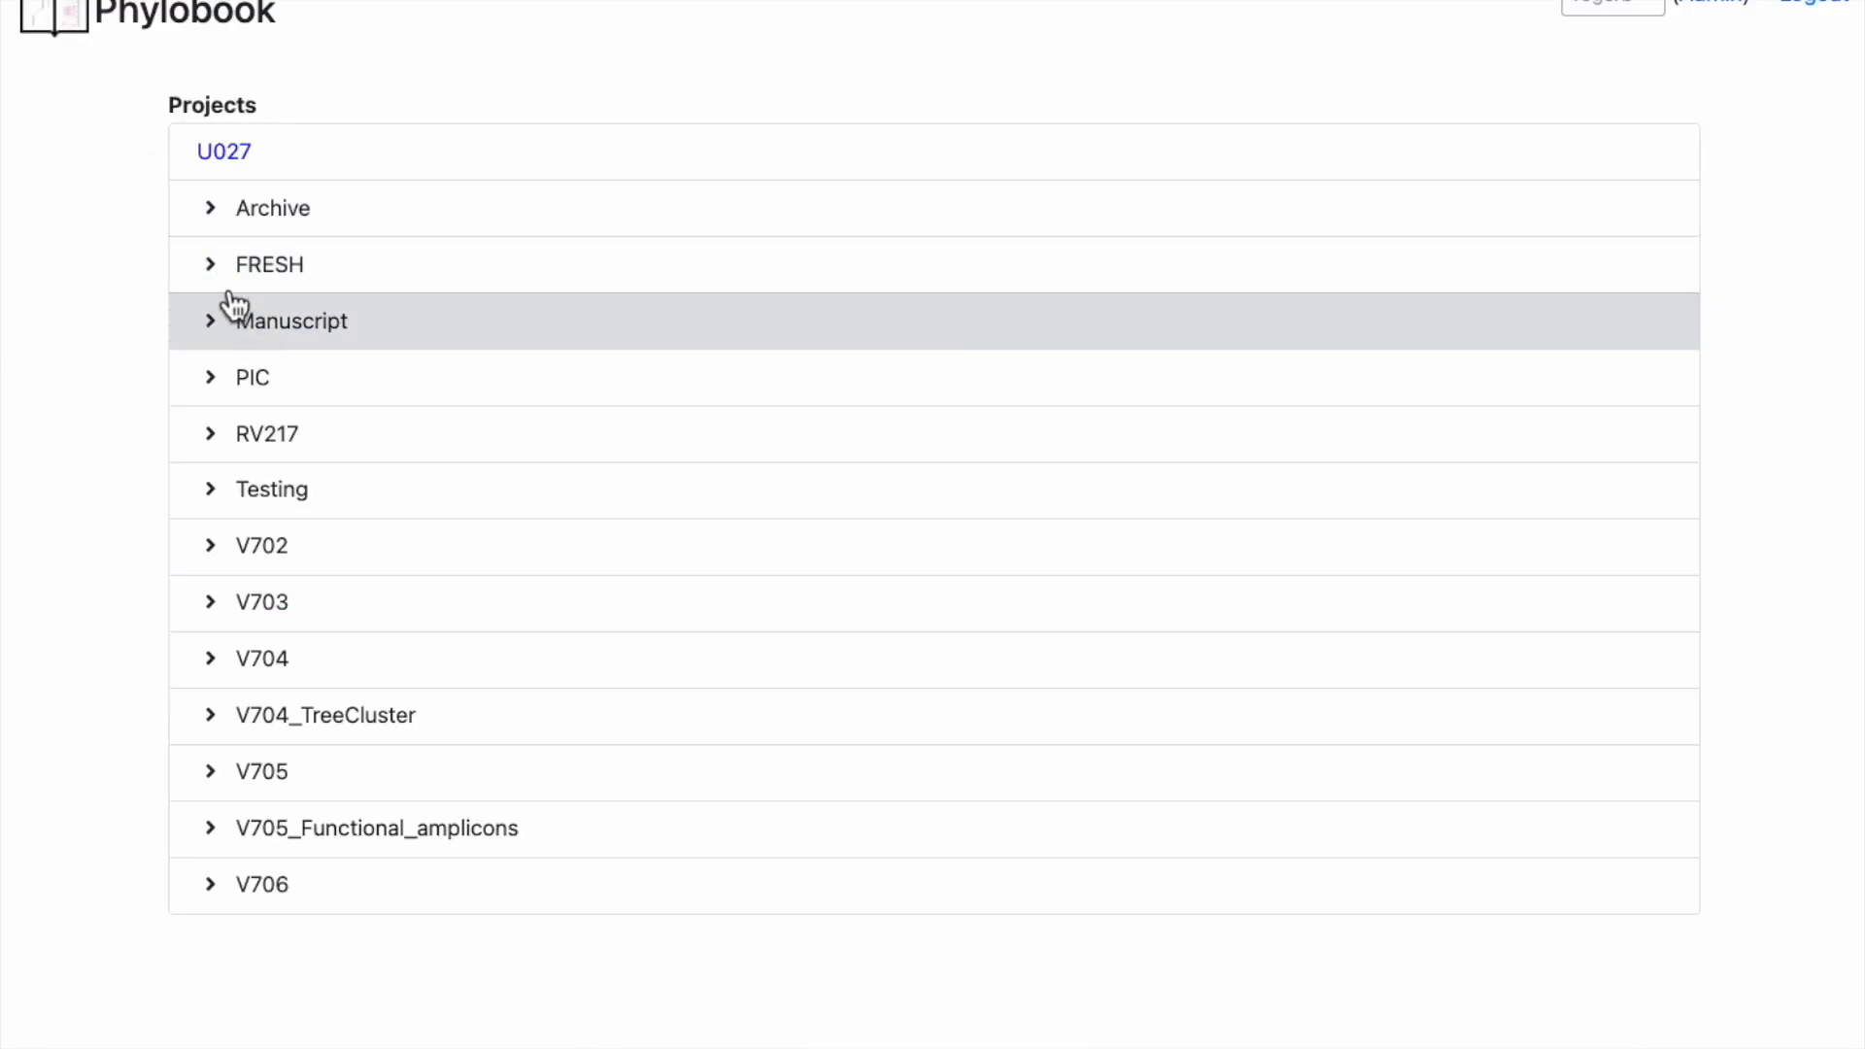
left_click(218, 338)
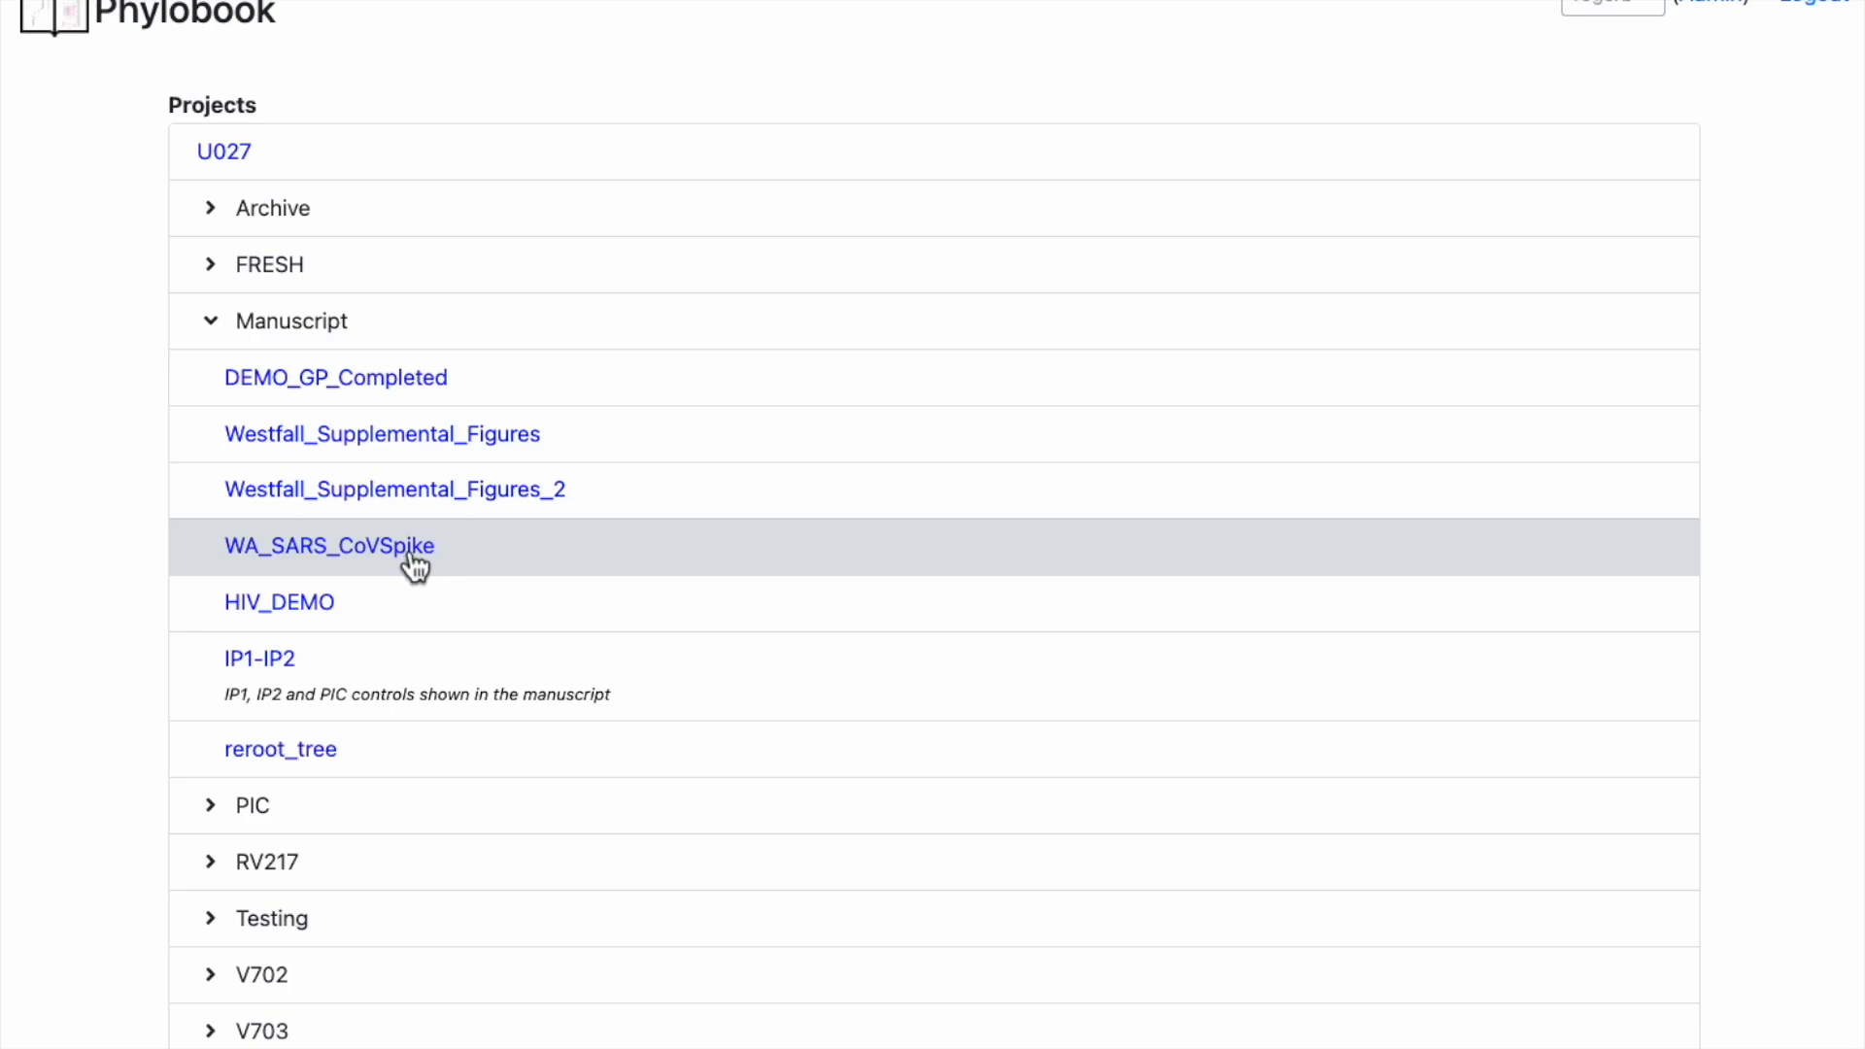
left_click(415, 558)
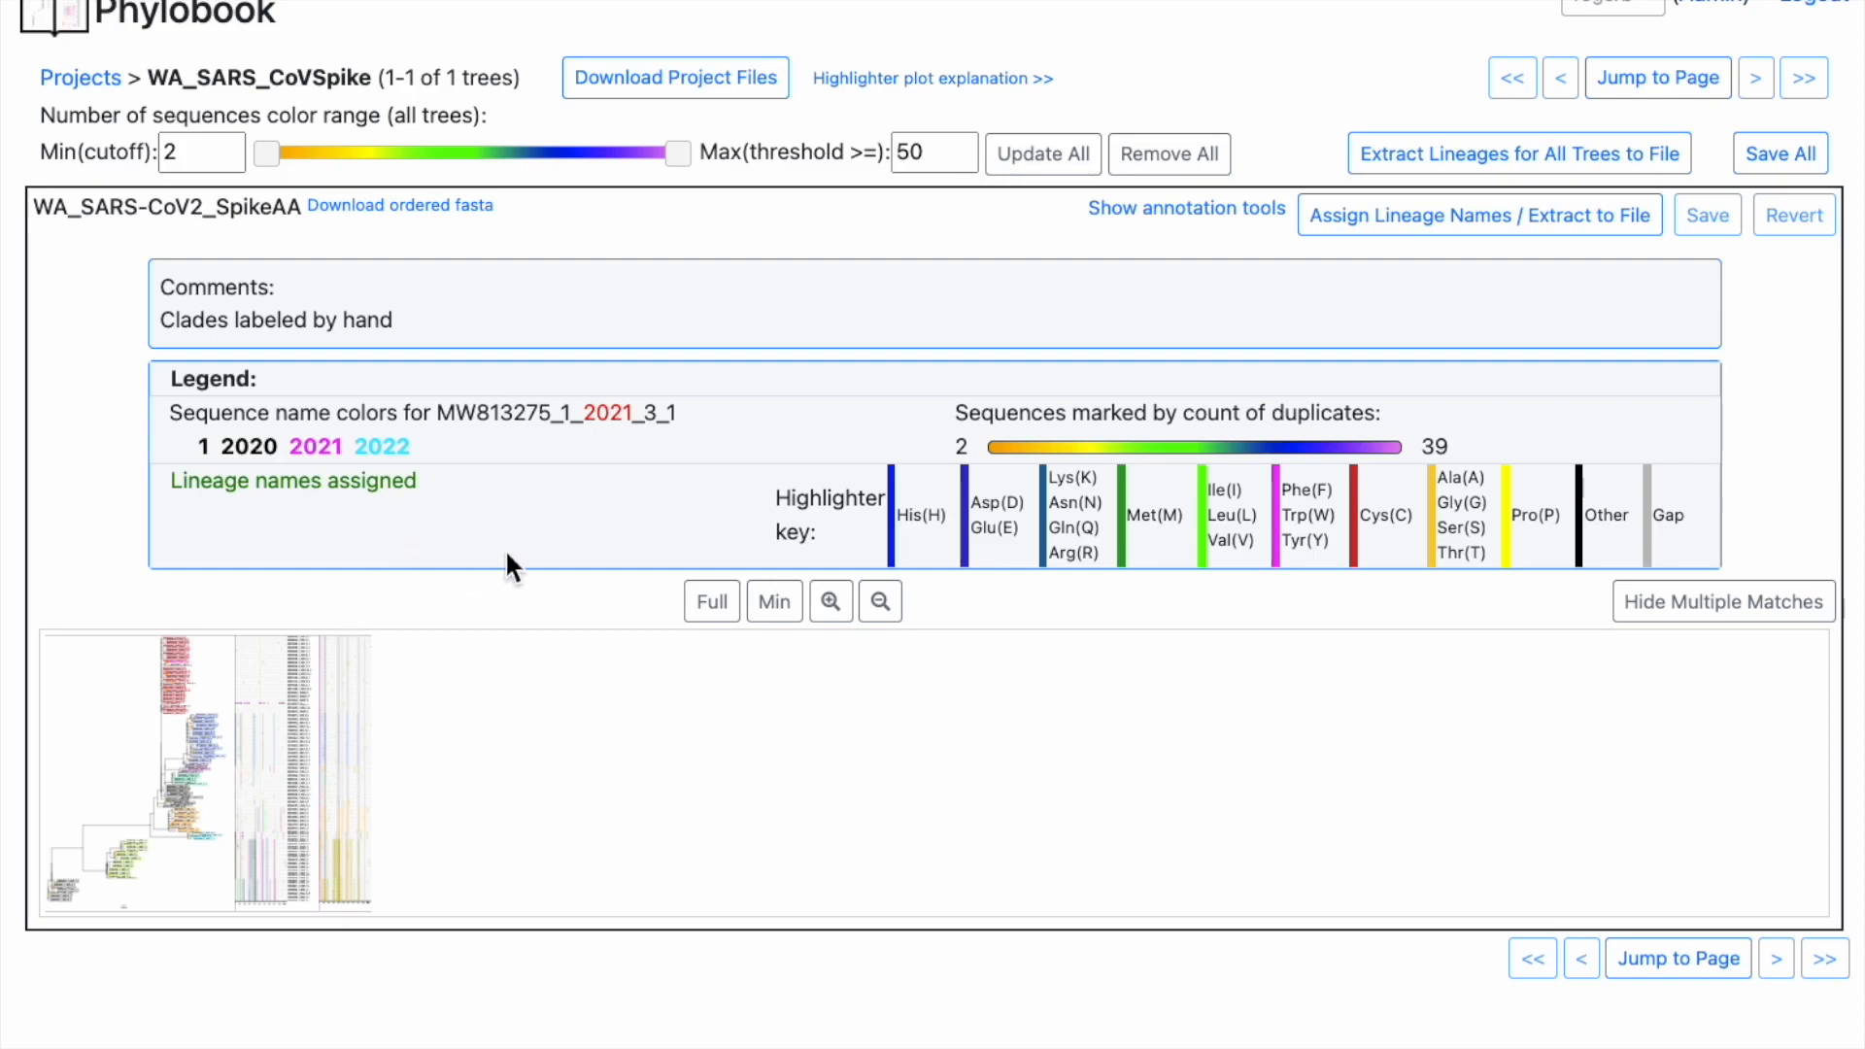
left_click(712, 601)
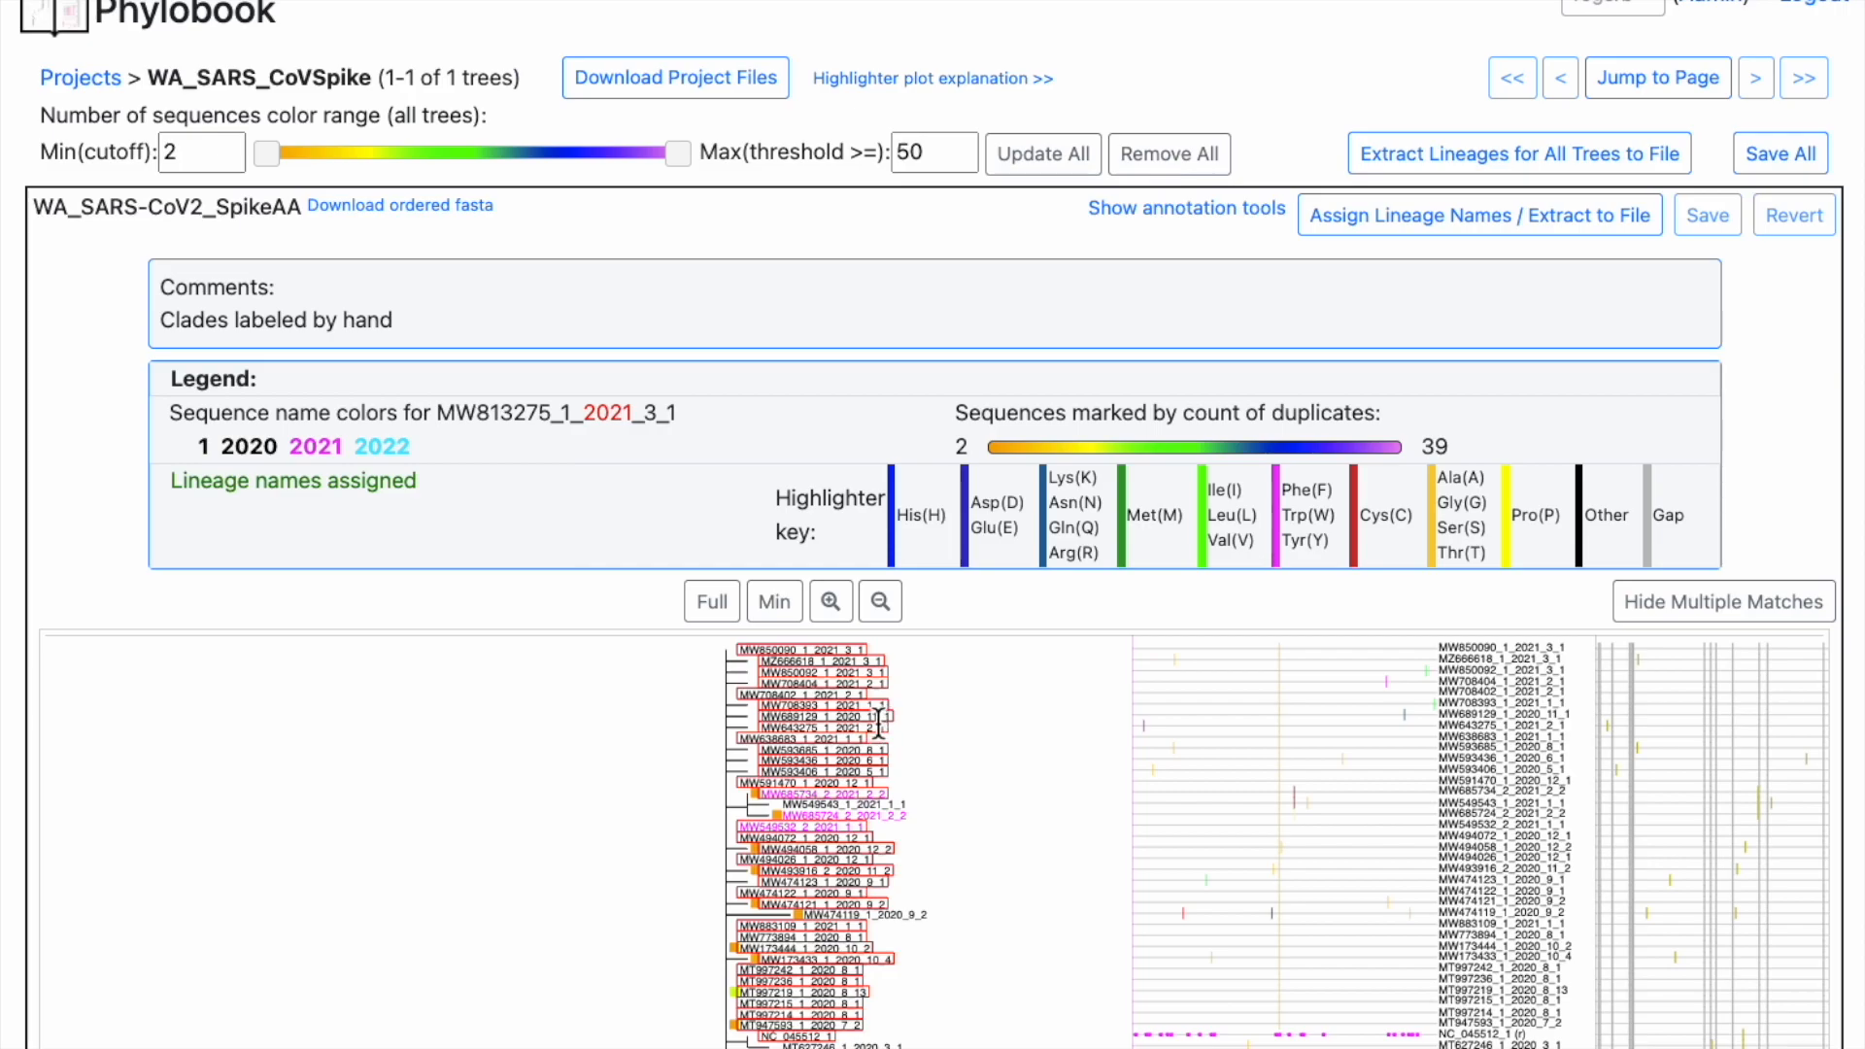
Step: Examine the WA_SARS-CoV2_SpikeAA tree's coloured clades, duplicate markers and amino acid highlighter plot along with its legend
scroll(878, 721, "down", 7)
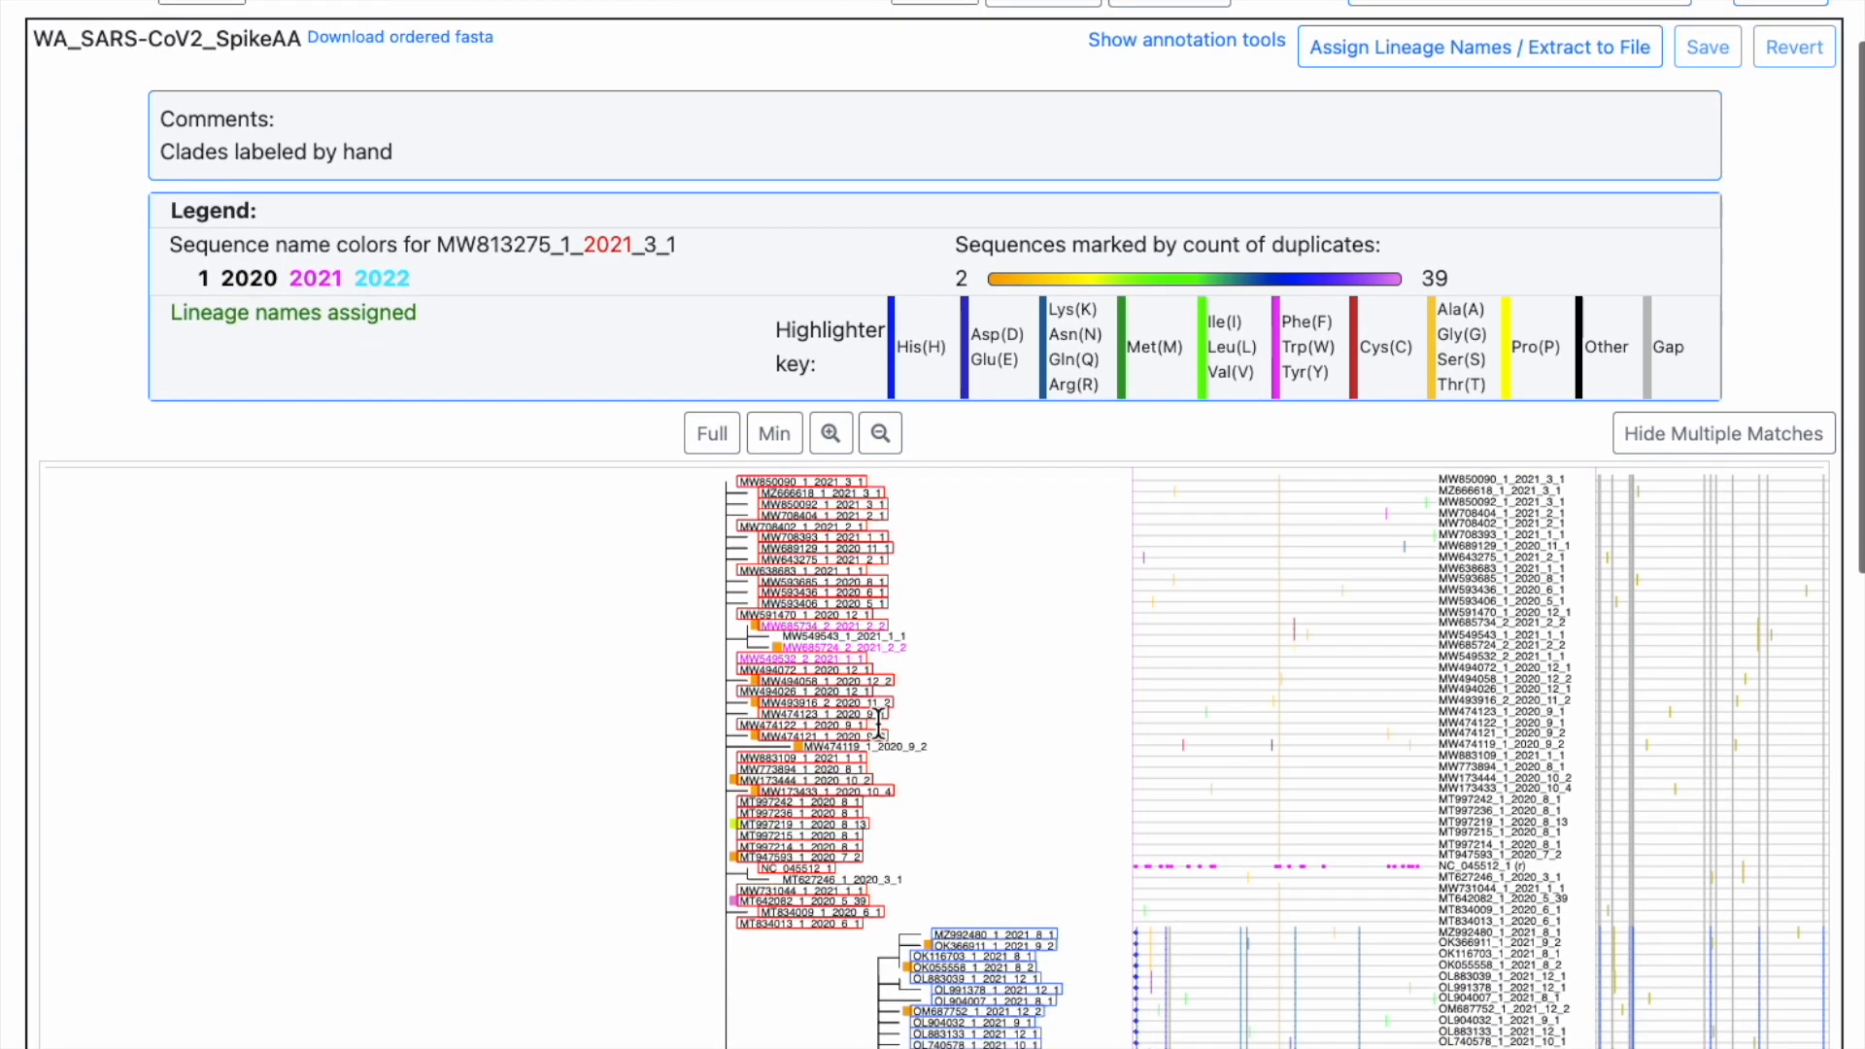
scroll(878, 720, "down", 5)
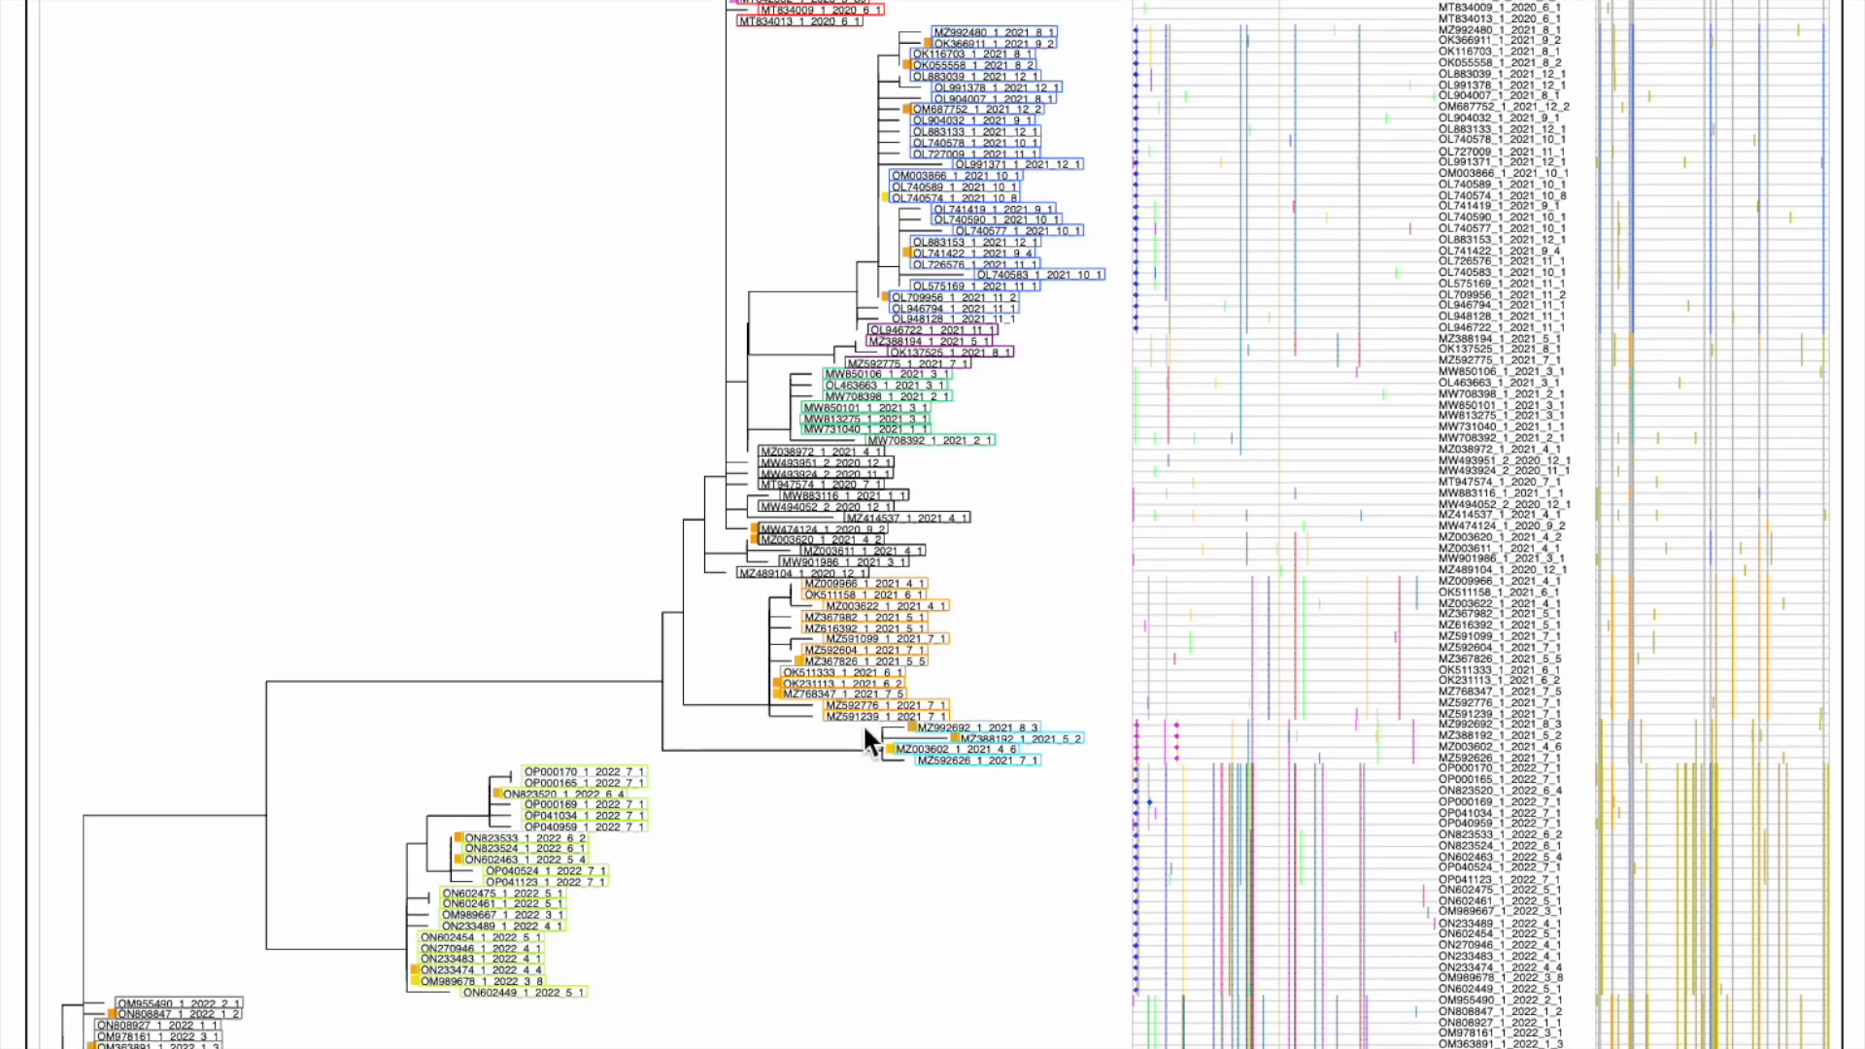
scroll(866, 730, "down", 3)
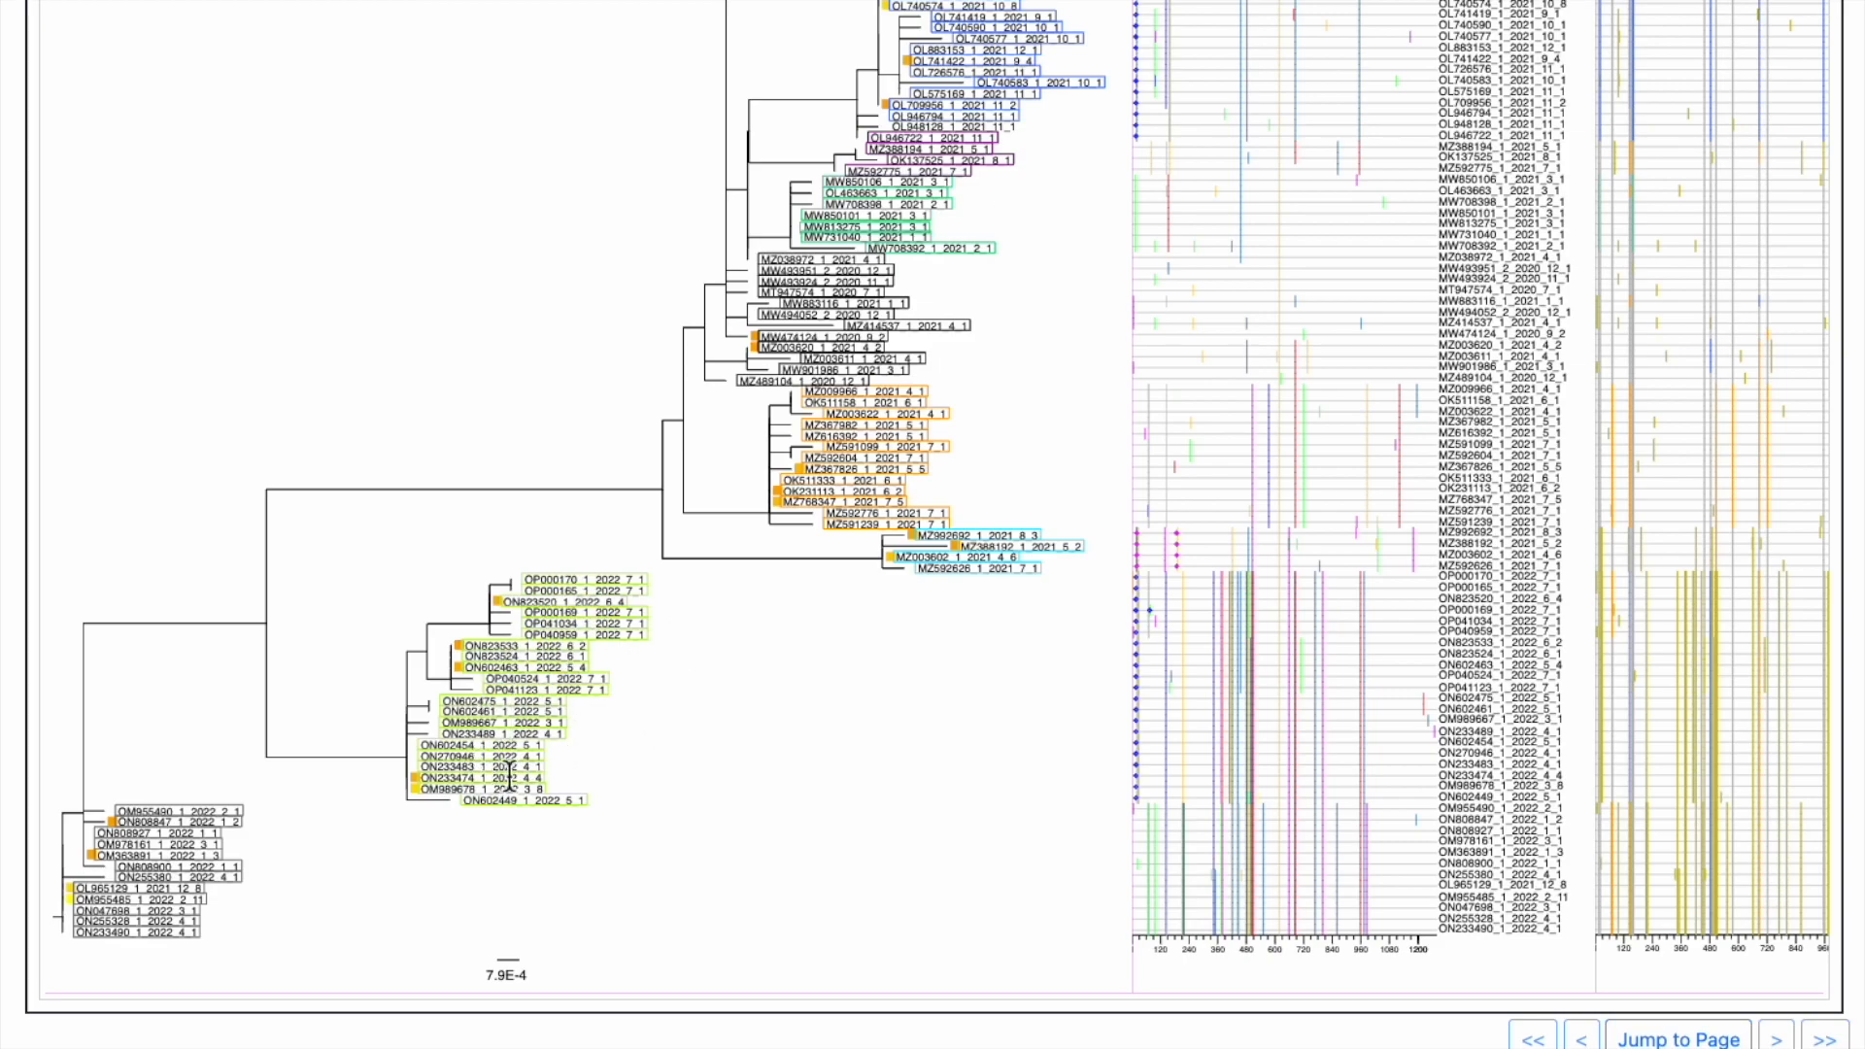
scroll(585, 714, "up", 4)
scroll(585, 714, "up", 4)
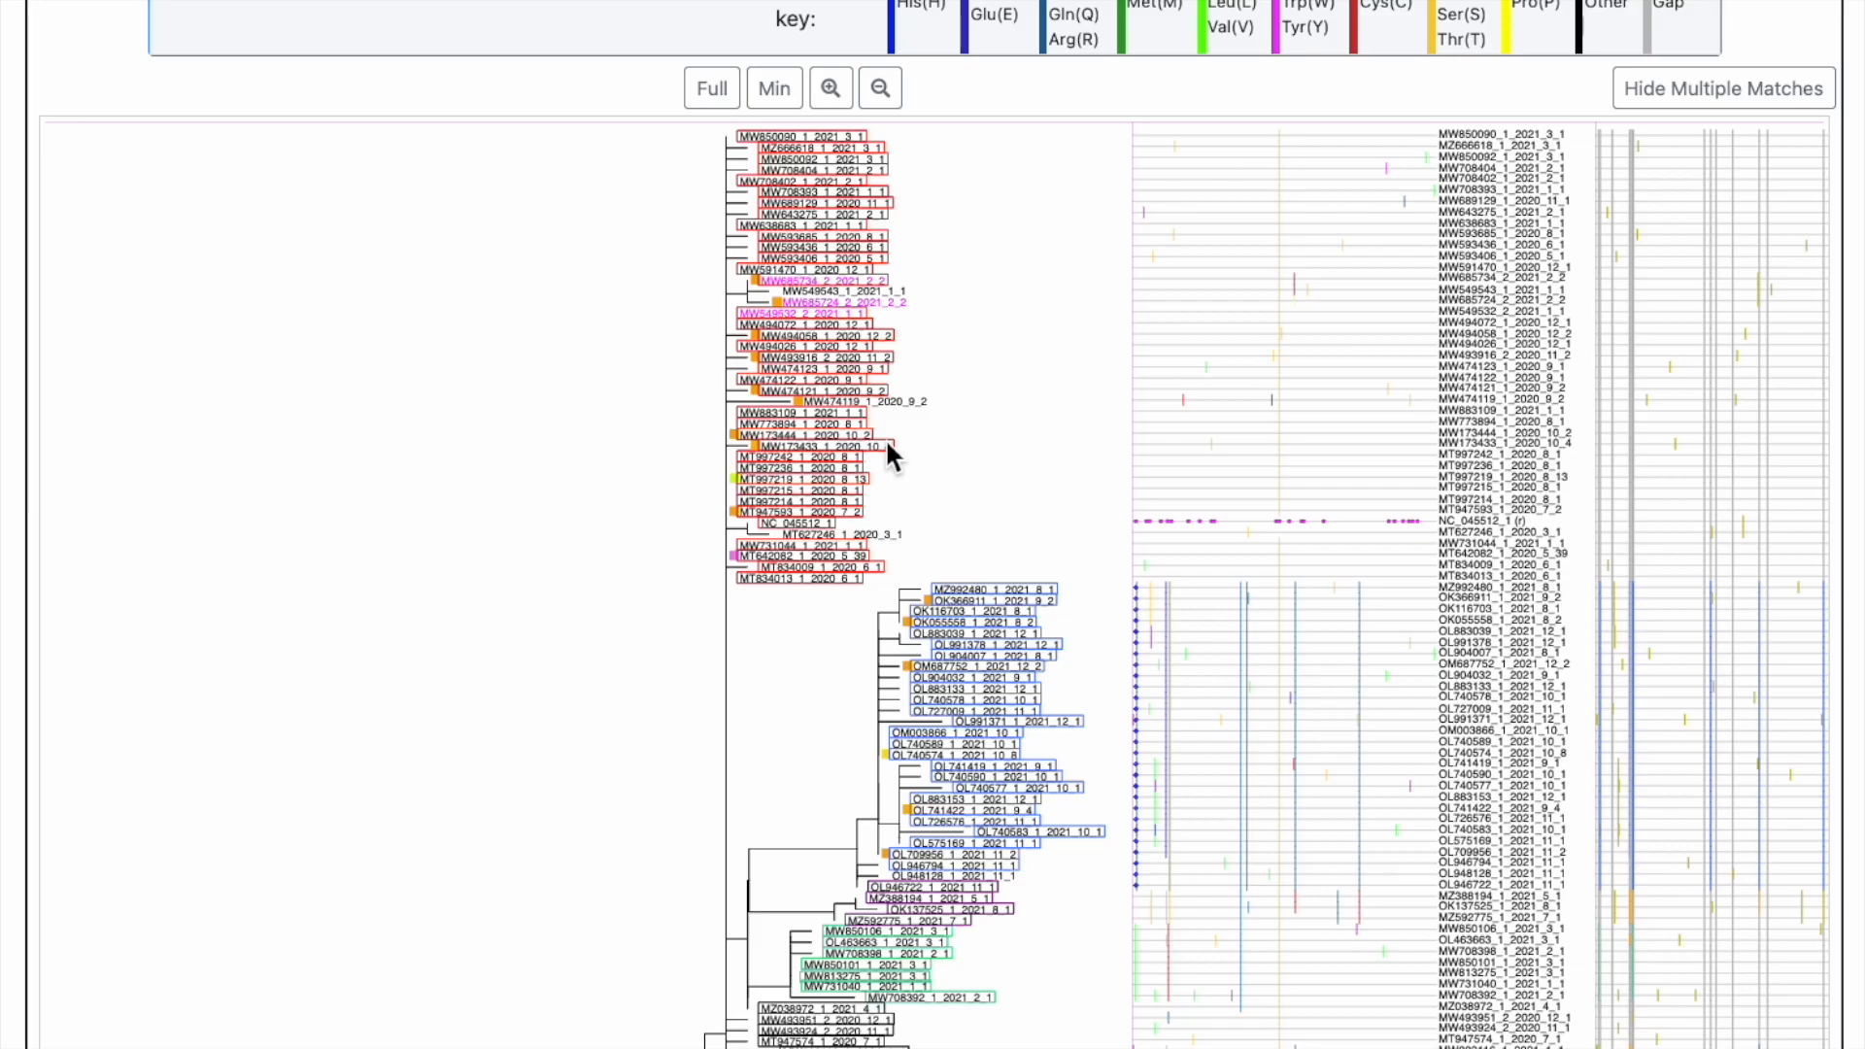
scroll(887, 445, "up", 5)
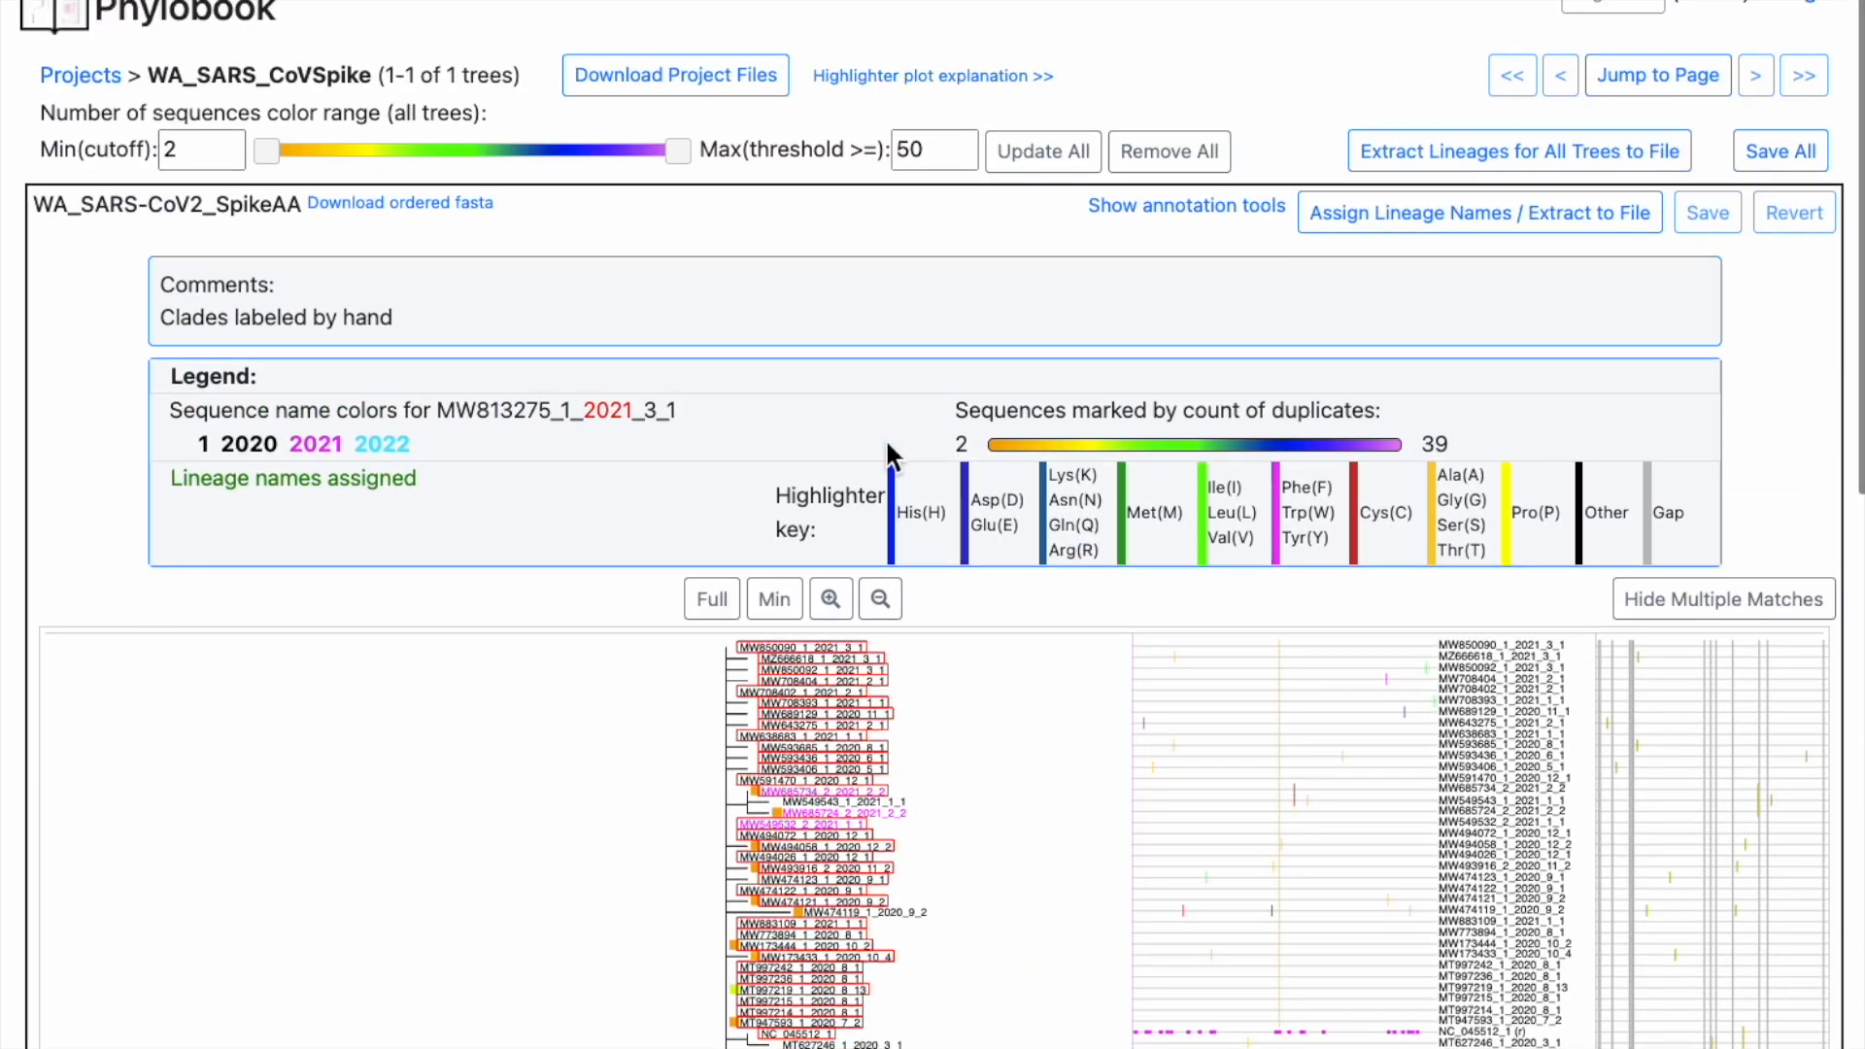
scroll(886, 444, "down", 1)
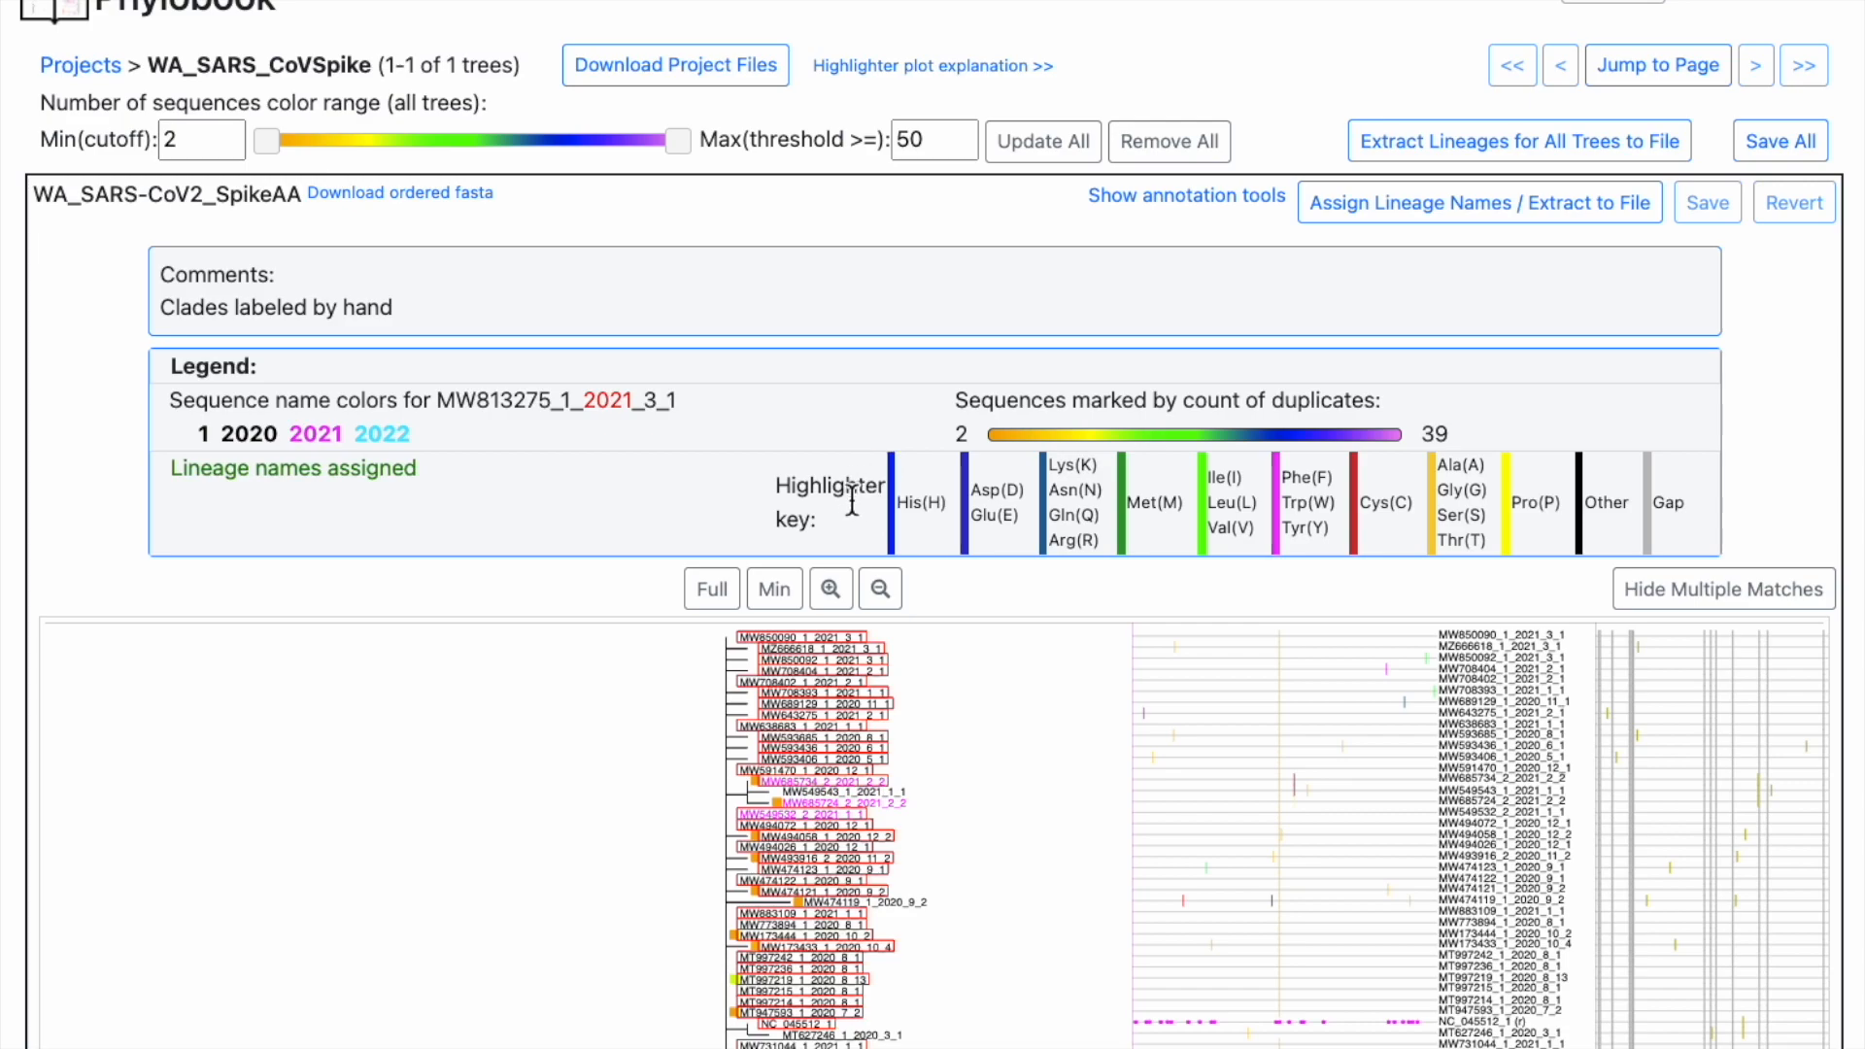
Step: Show the annotation tools and, for colouring sequence names by the year field, set values 1 and 2020 to blue
left_click(1130, 204)
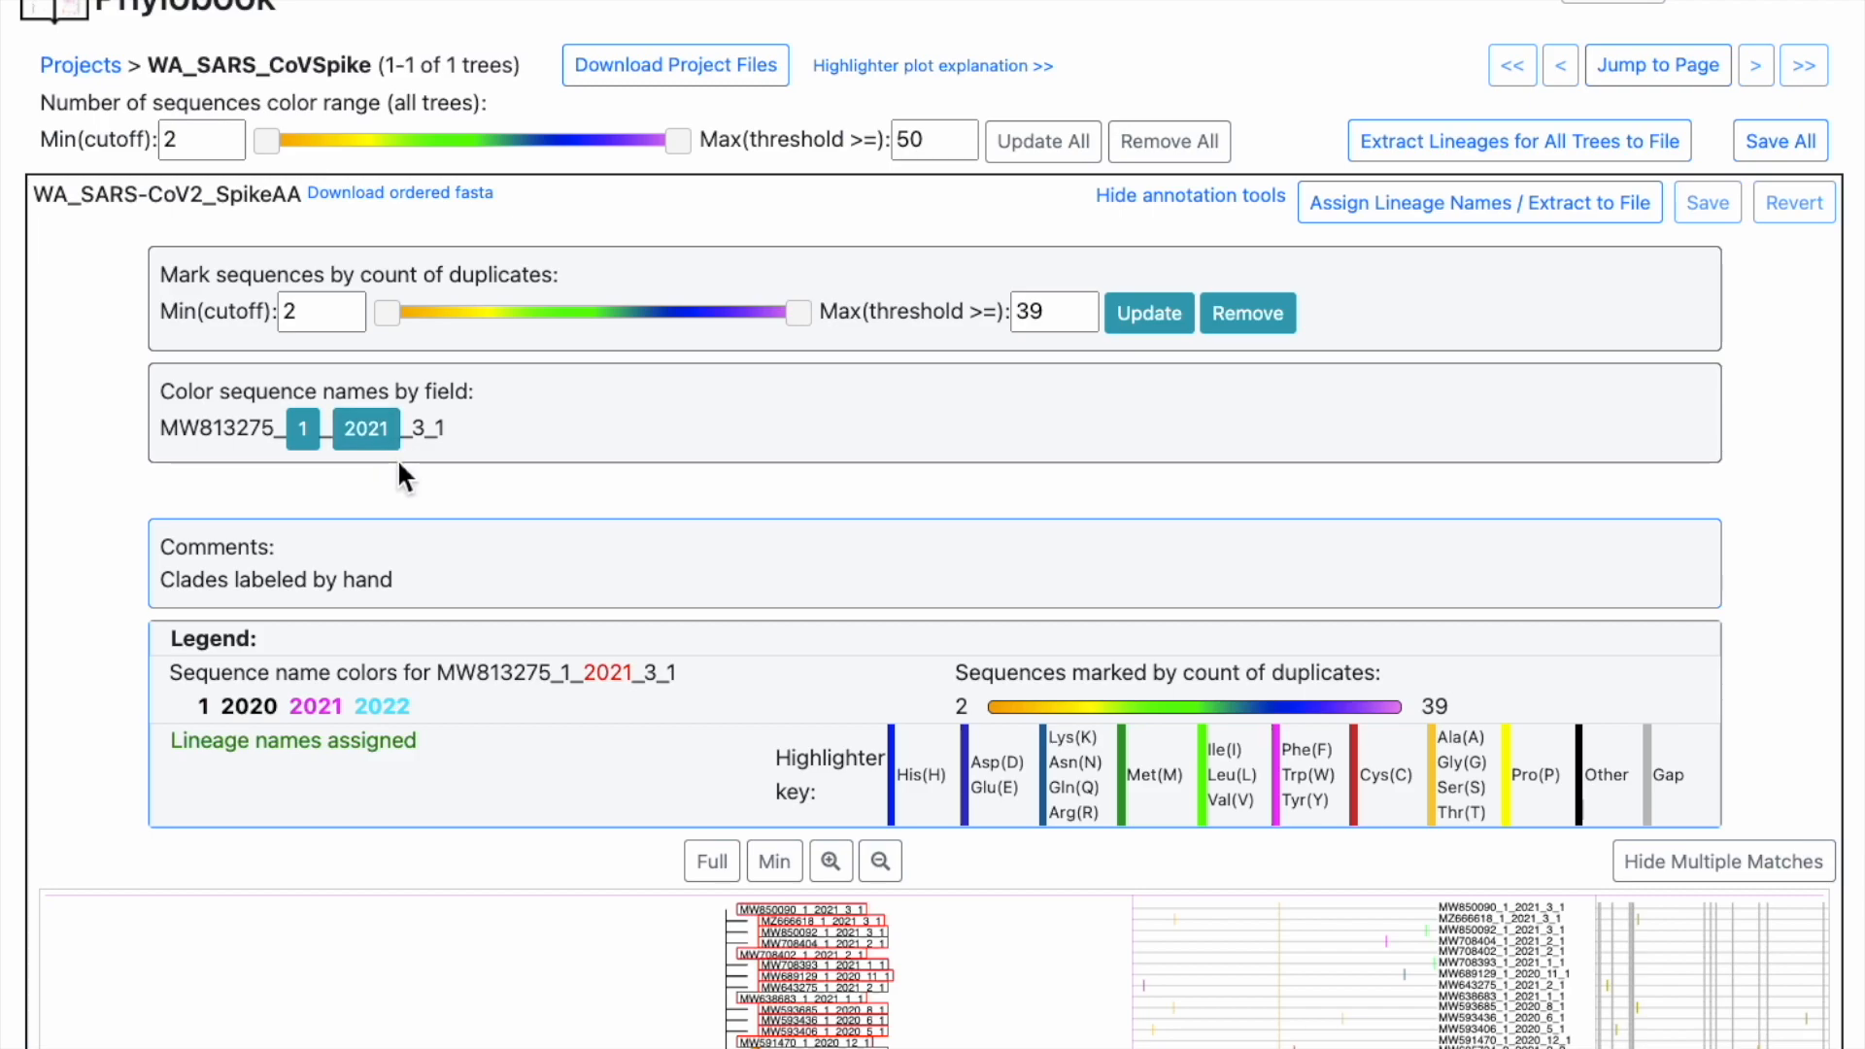
scroll(398, 459, "down", 1)
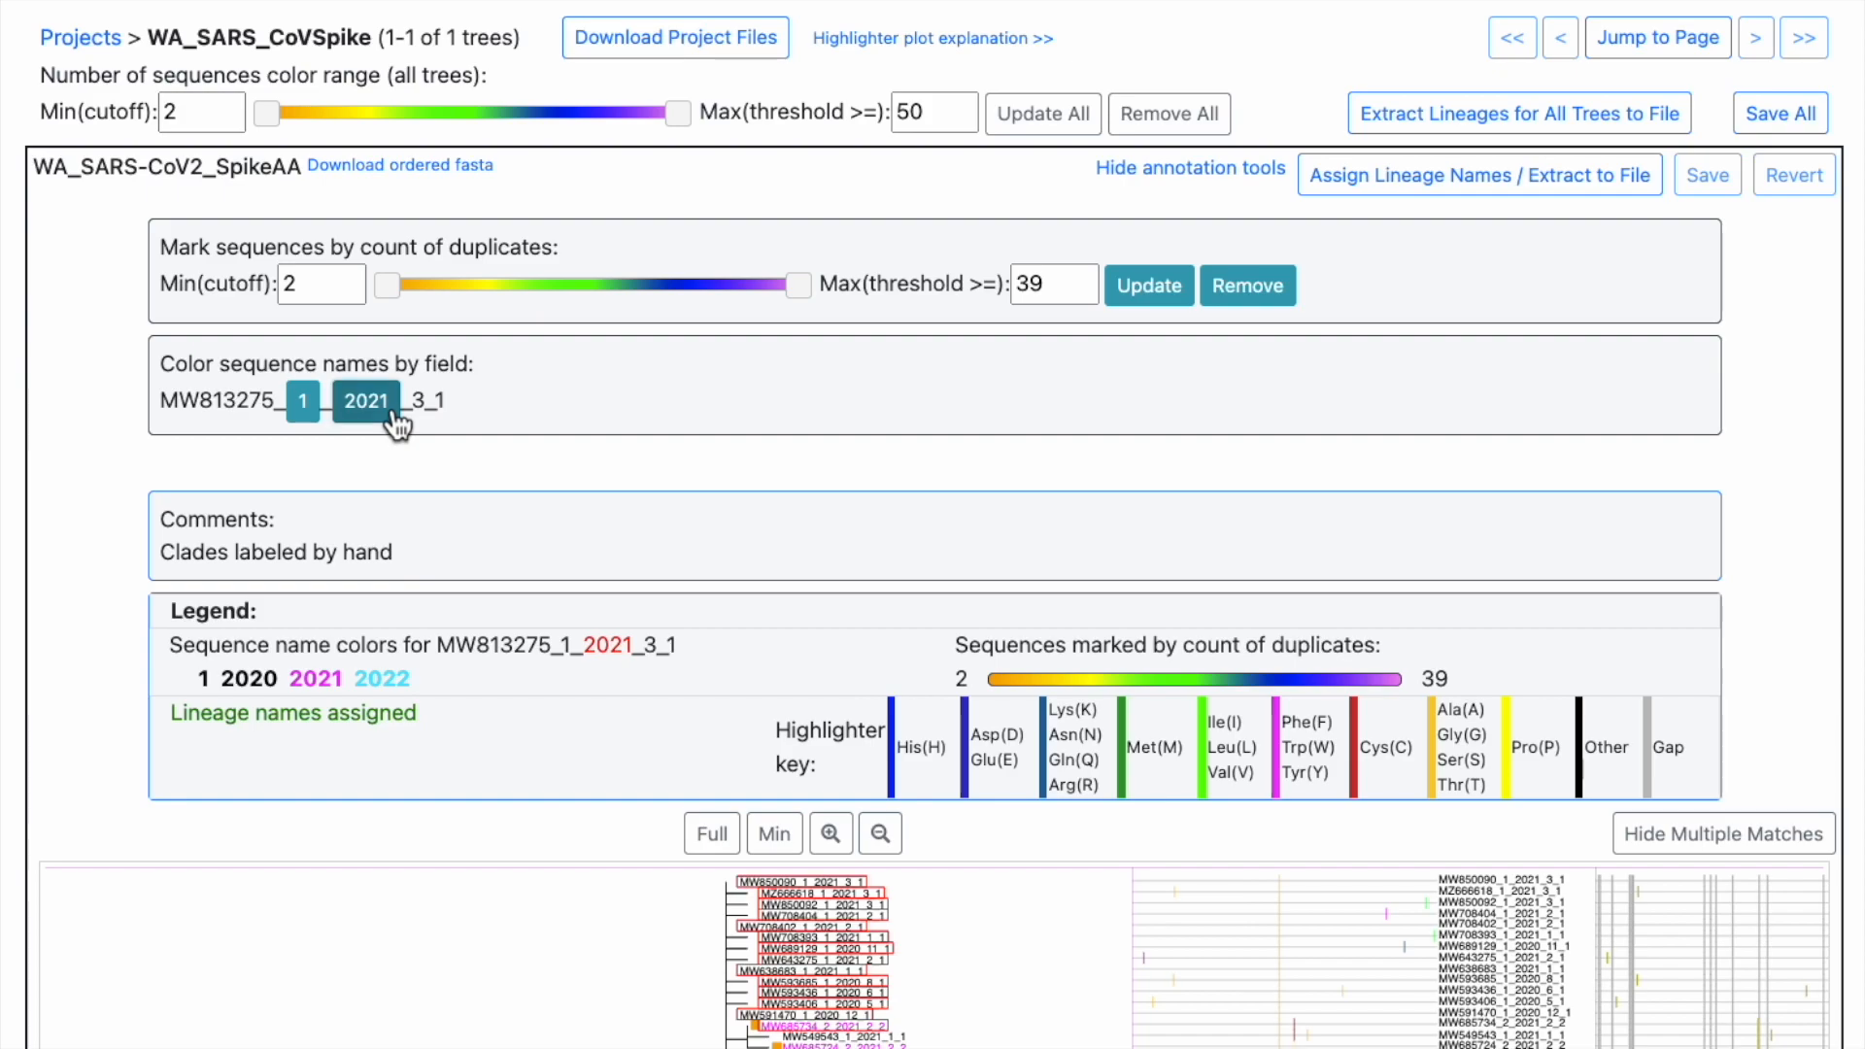
left_click(397, 421)
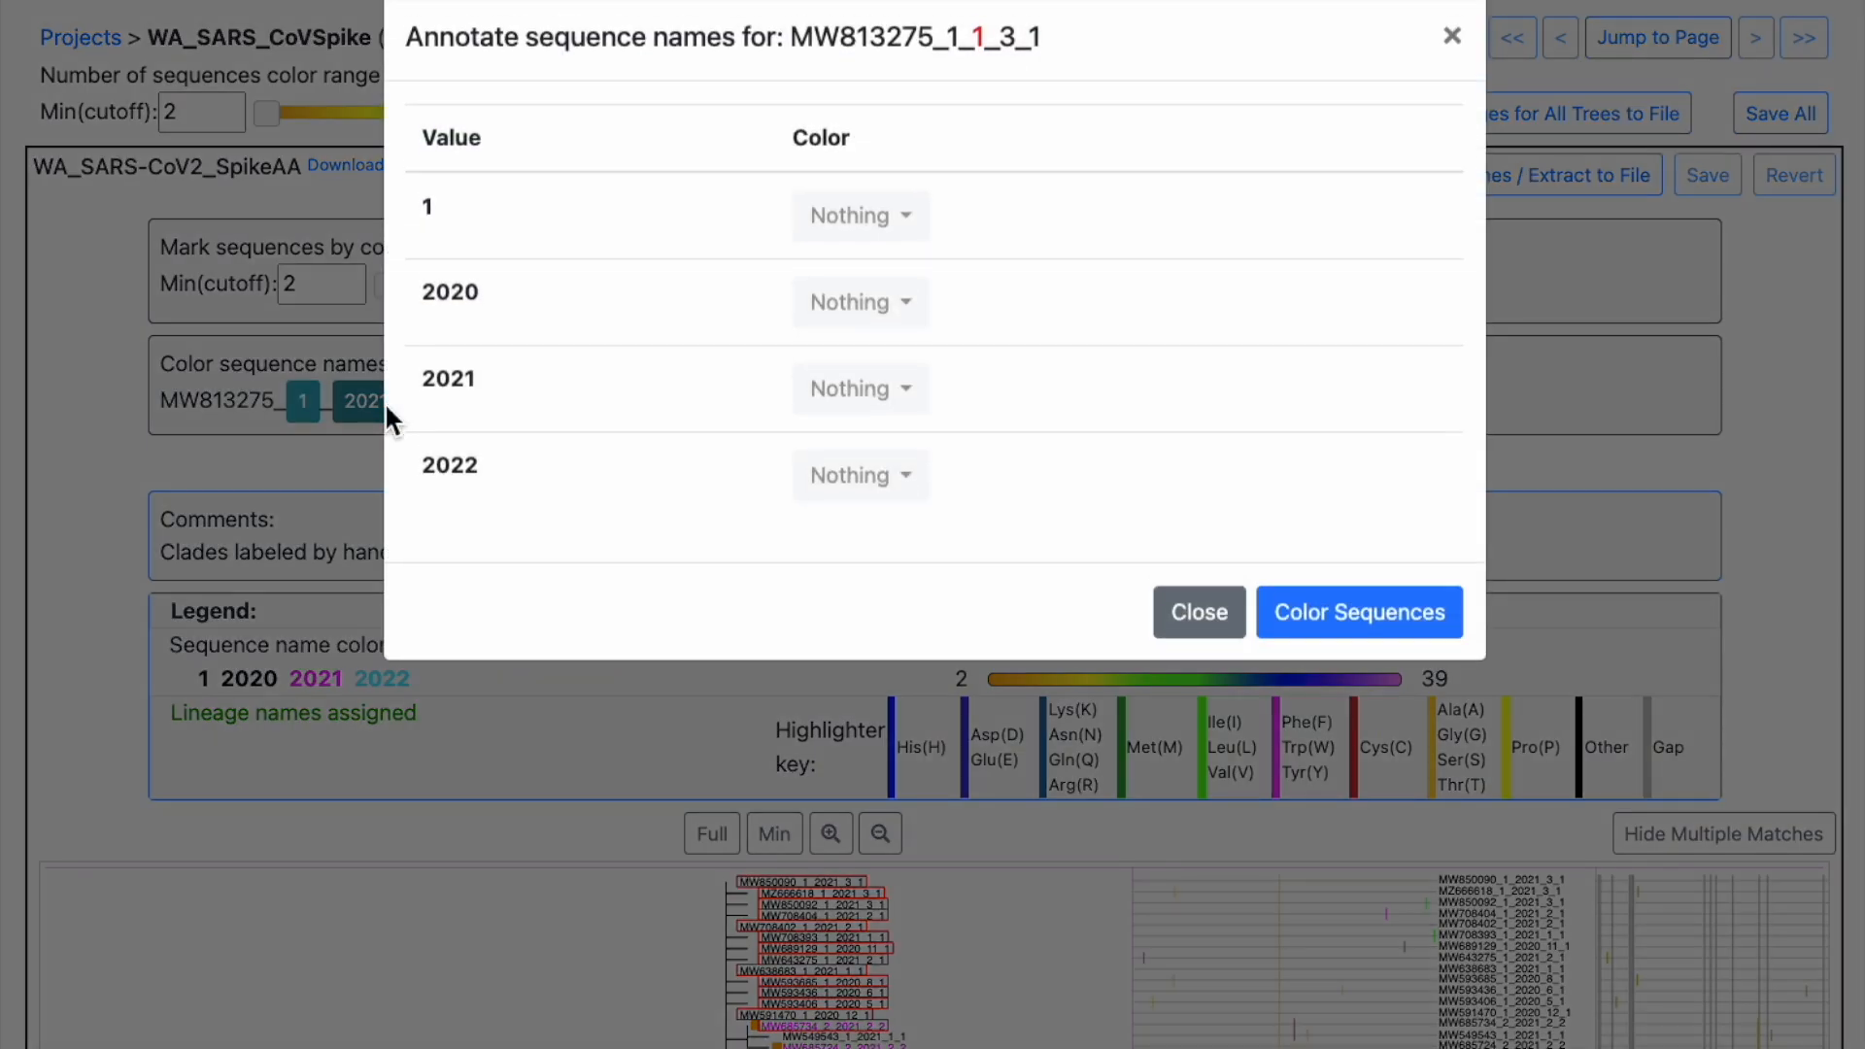
left_click(876, 243)
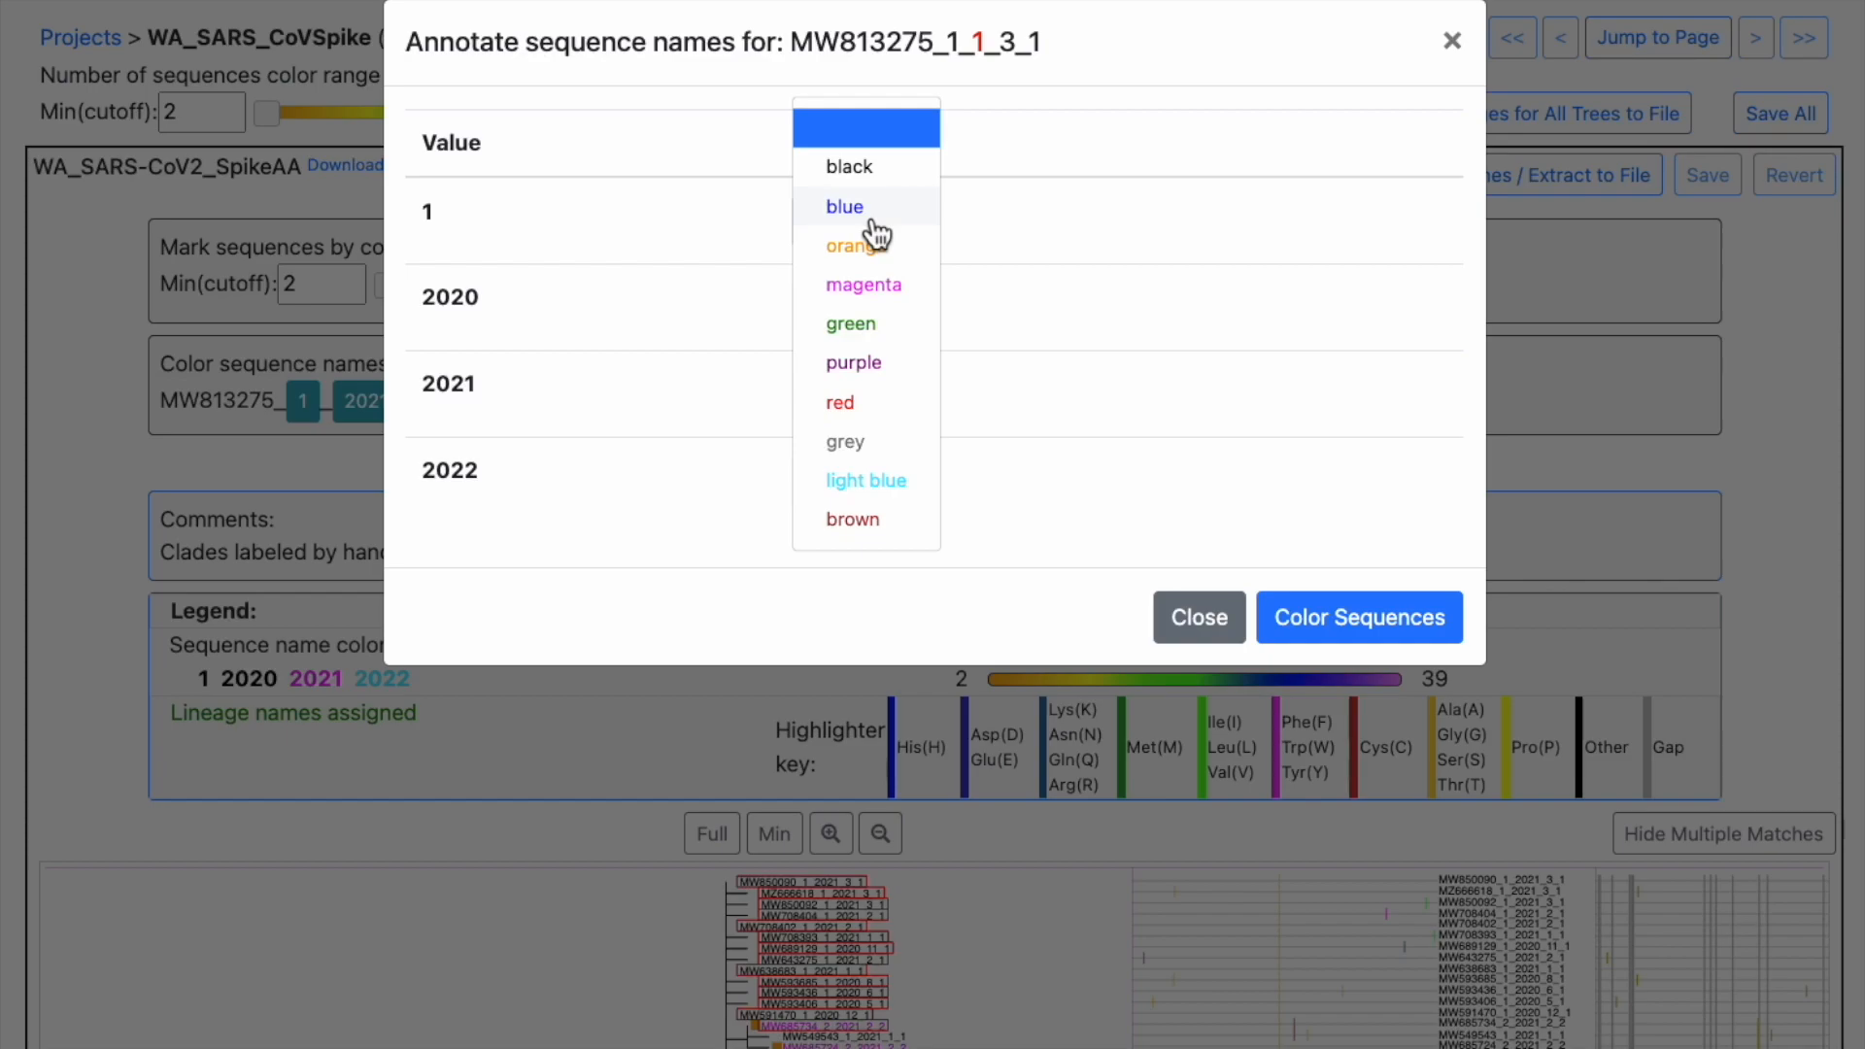
left_click(845, 207)
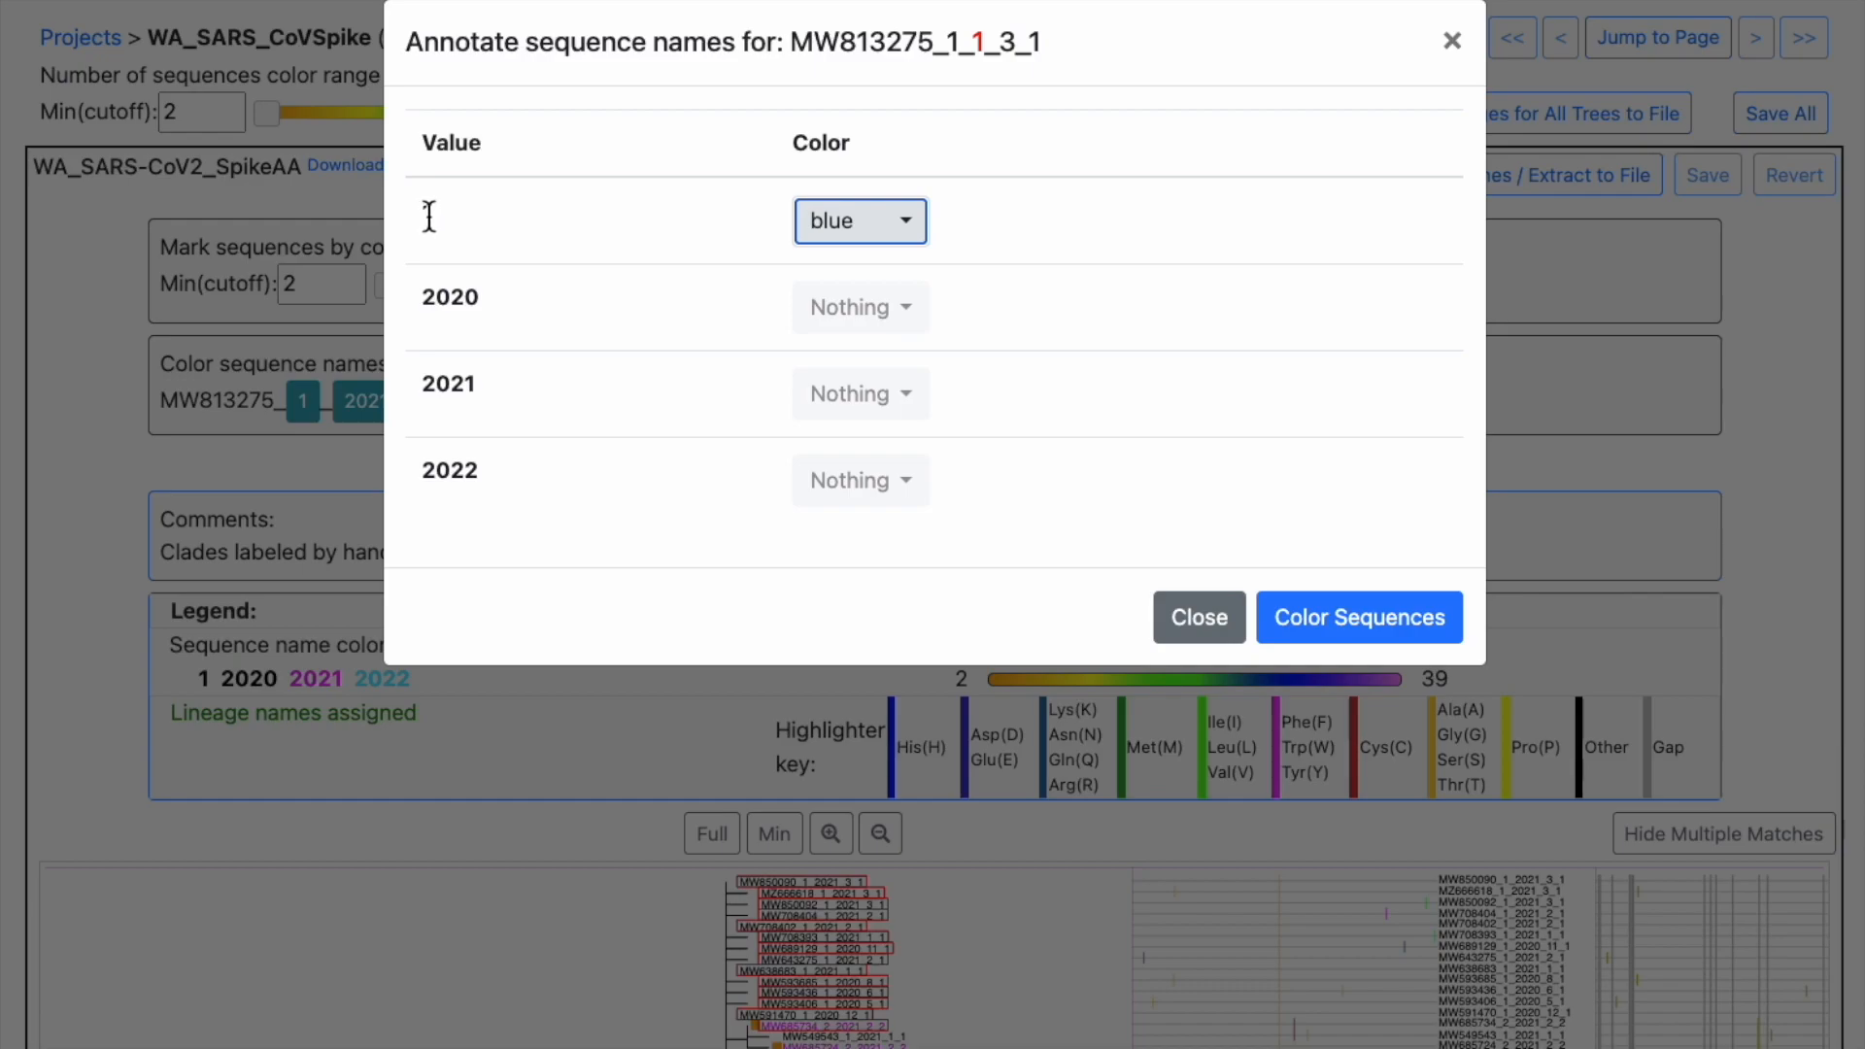
left_click(887, 326)
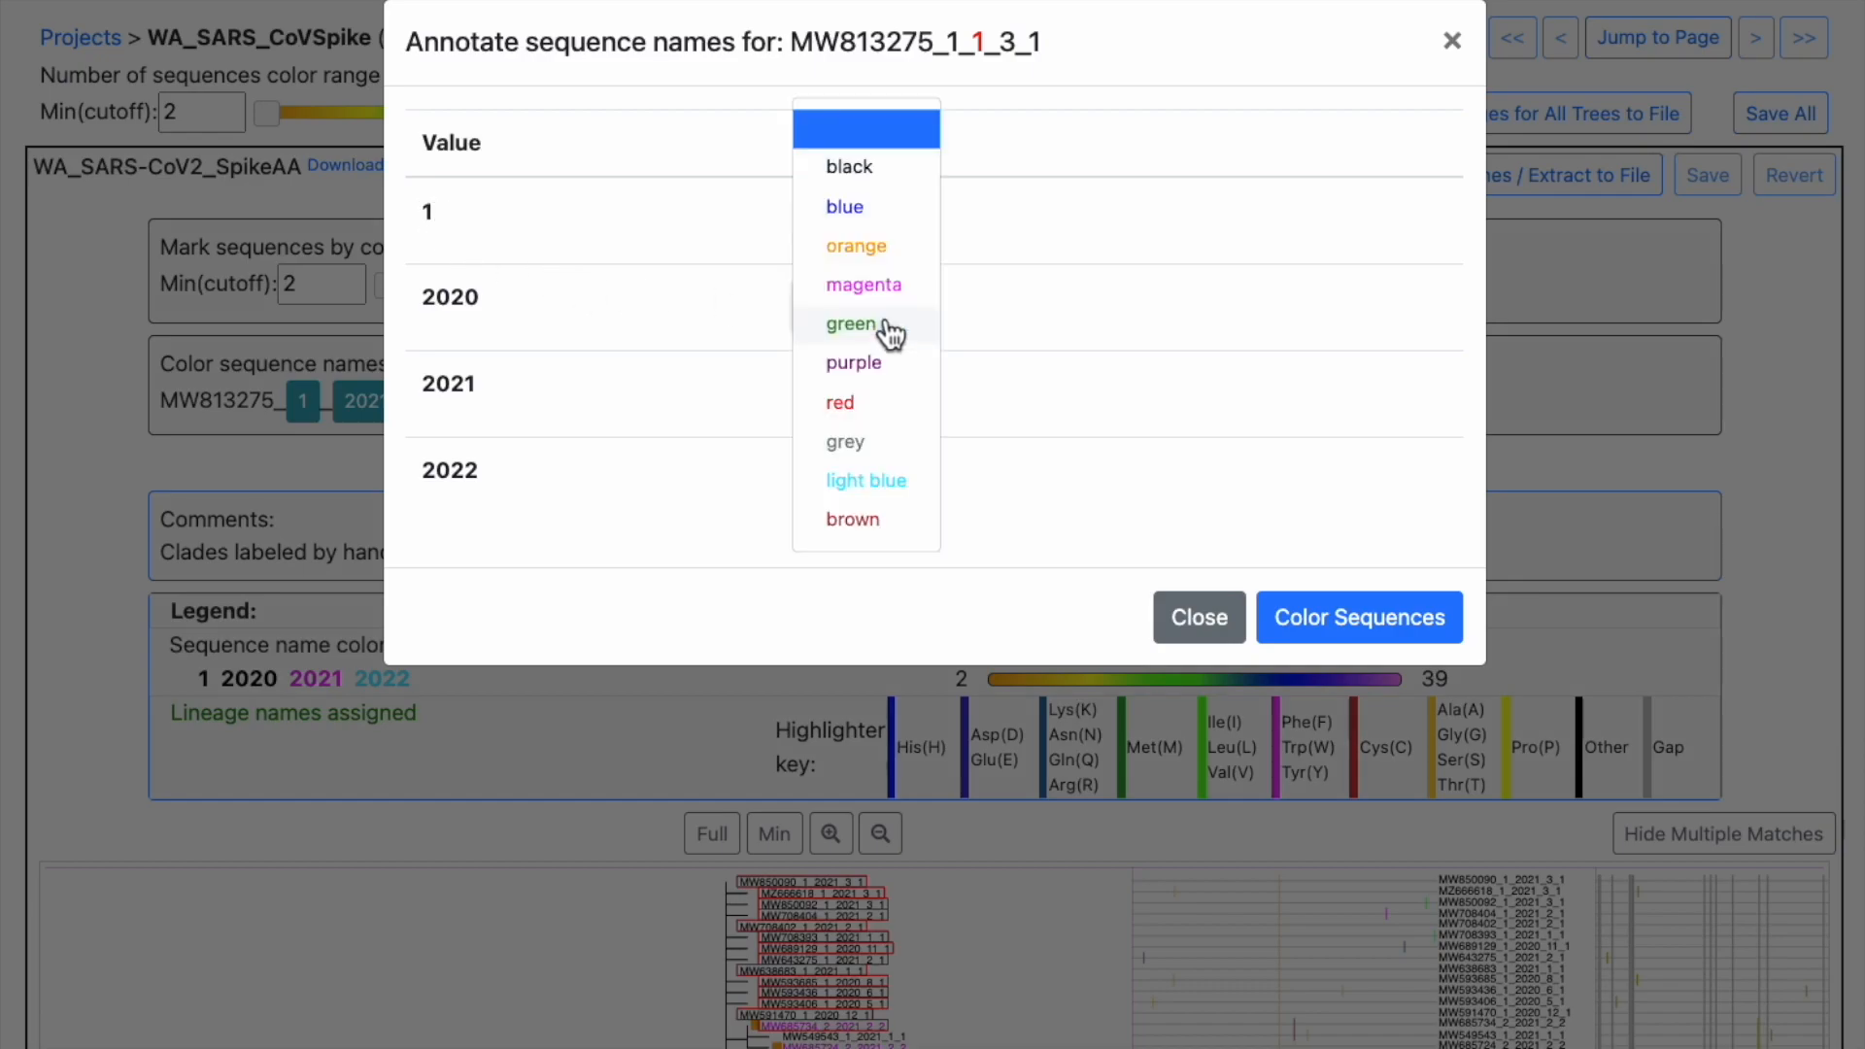
left_click(864, 208)
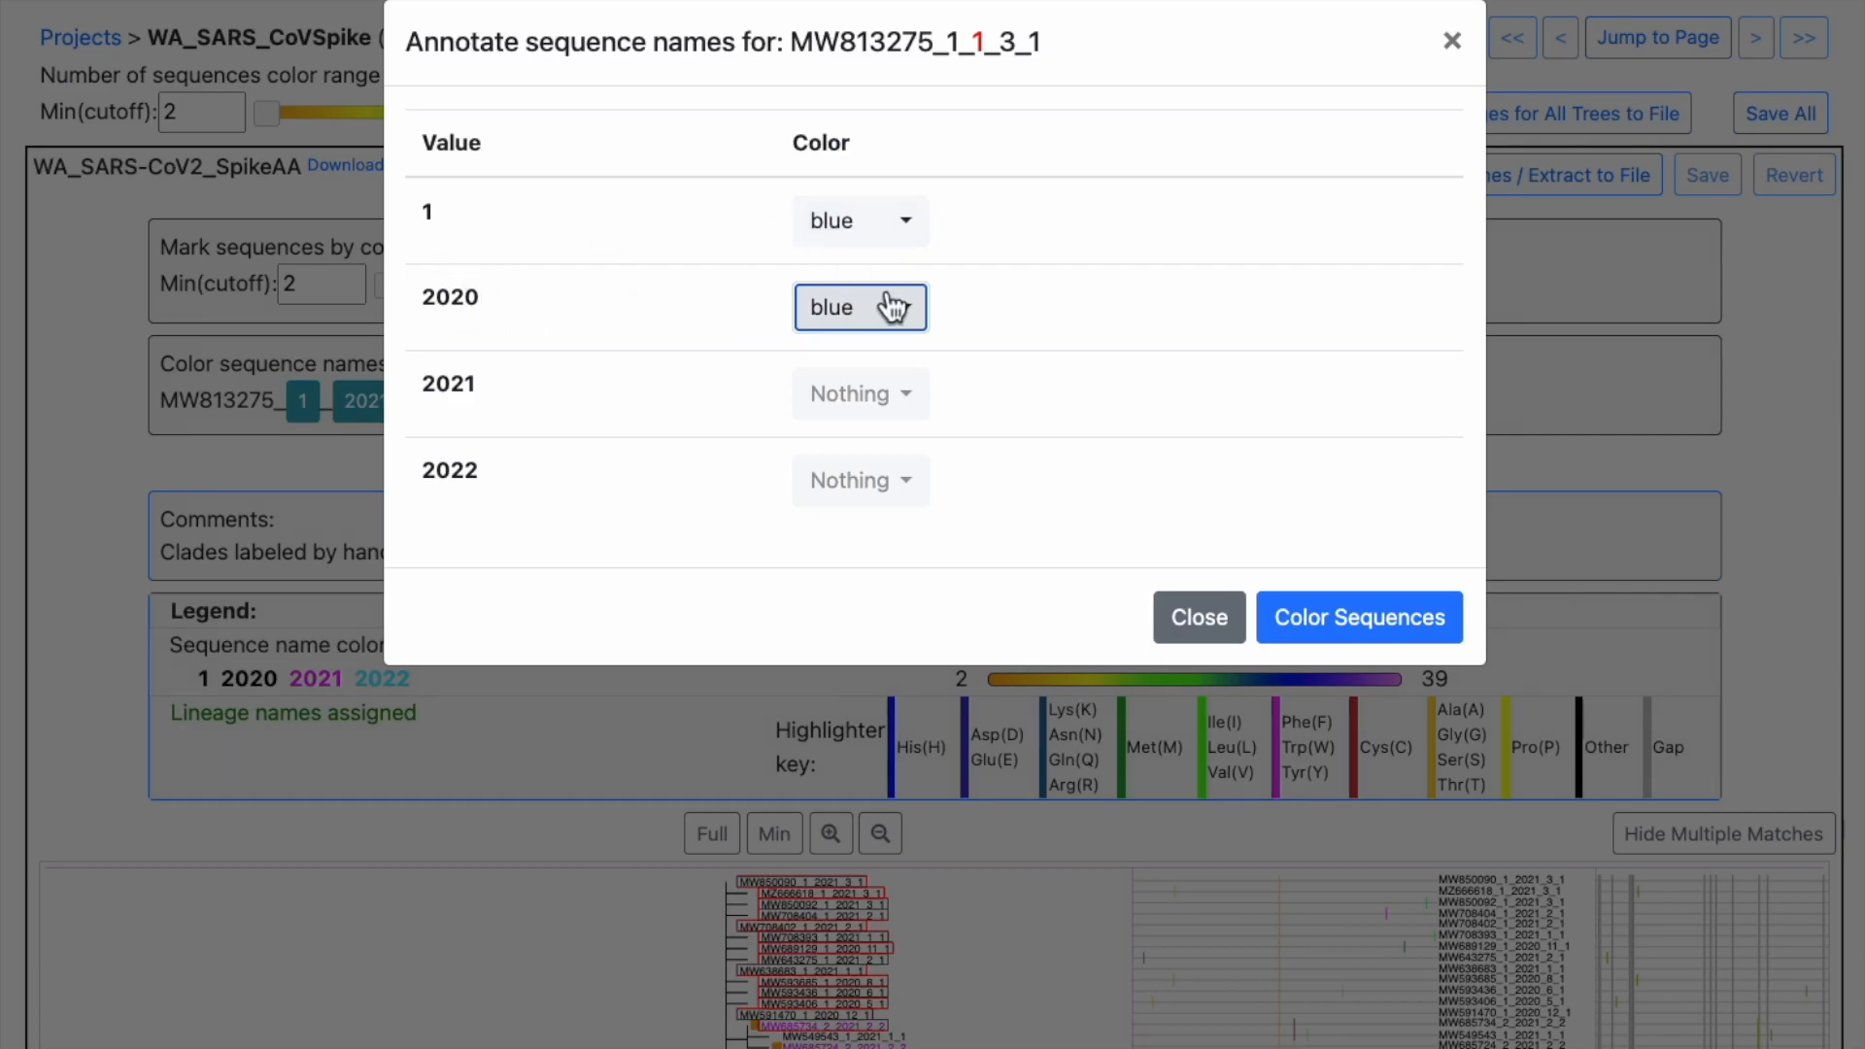
Step: Set the 2021 value to magenta and 2022 to light blue, and apply the colours to the tree's sequence names
left_click(867, 416)
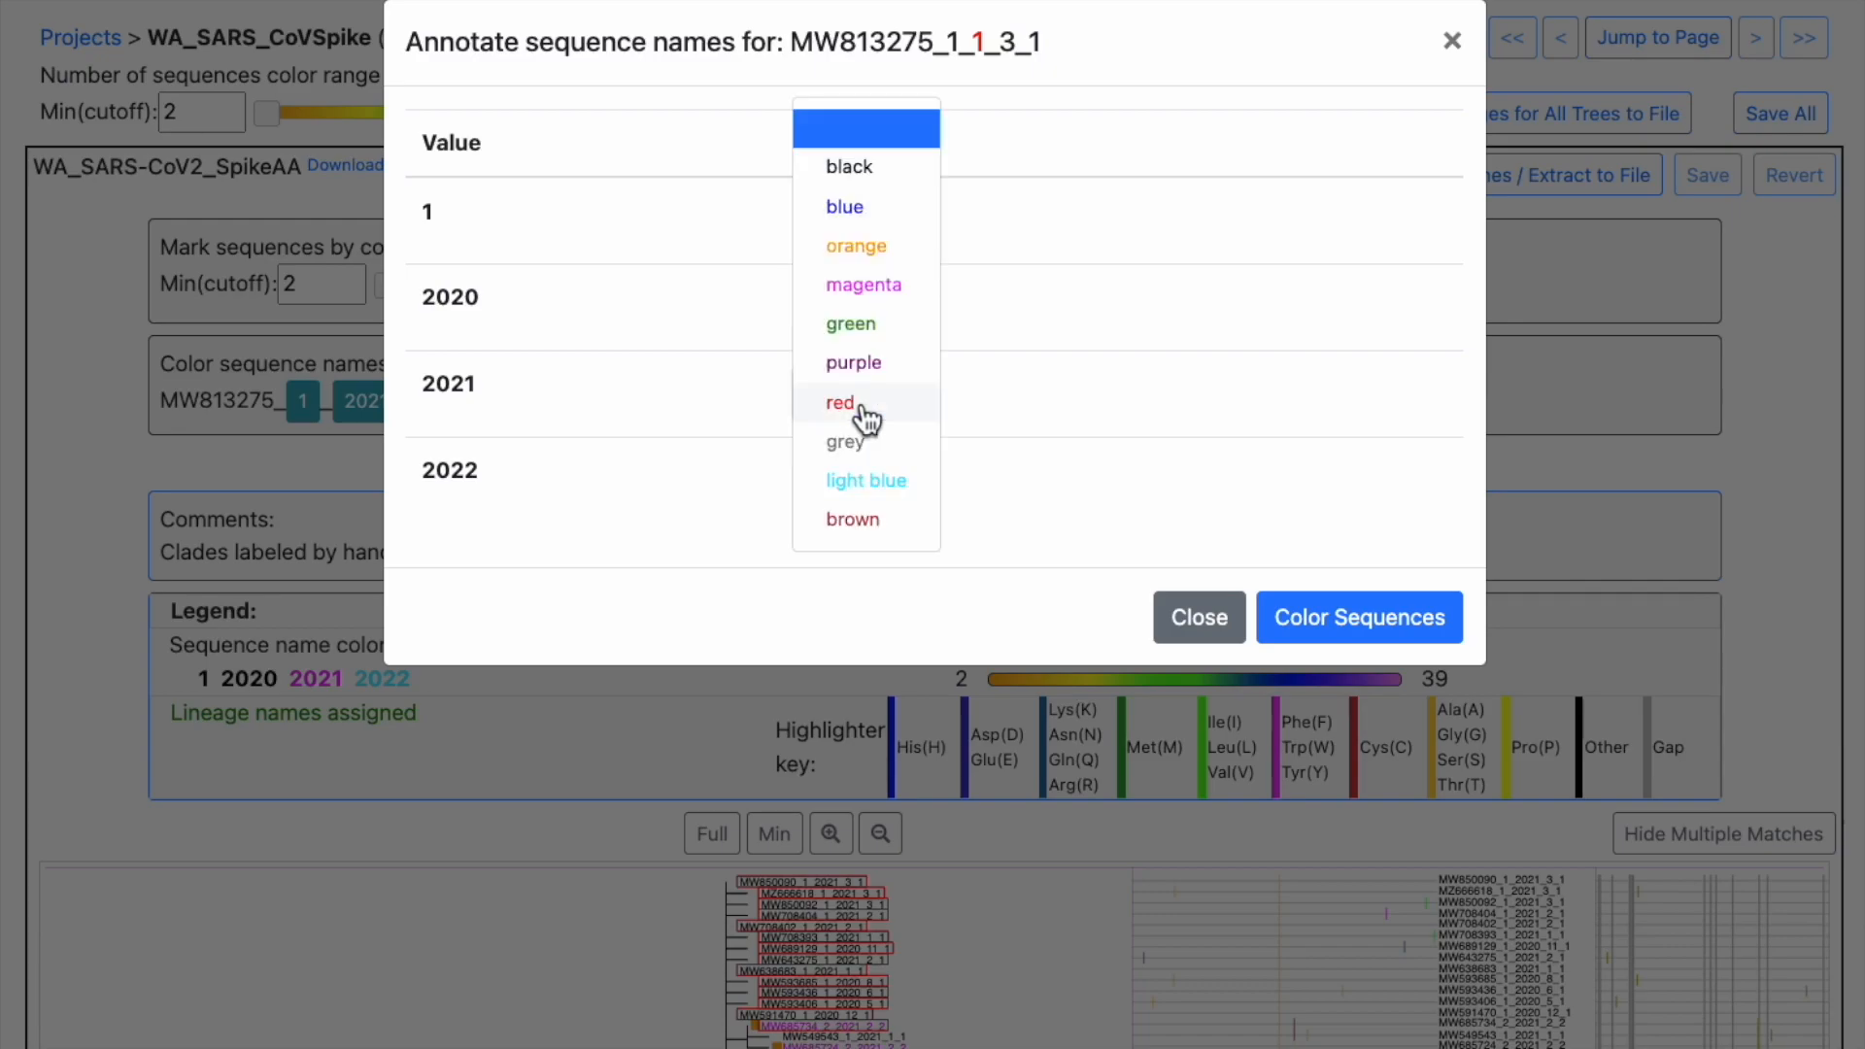
left_click(873, 296)
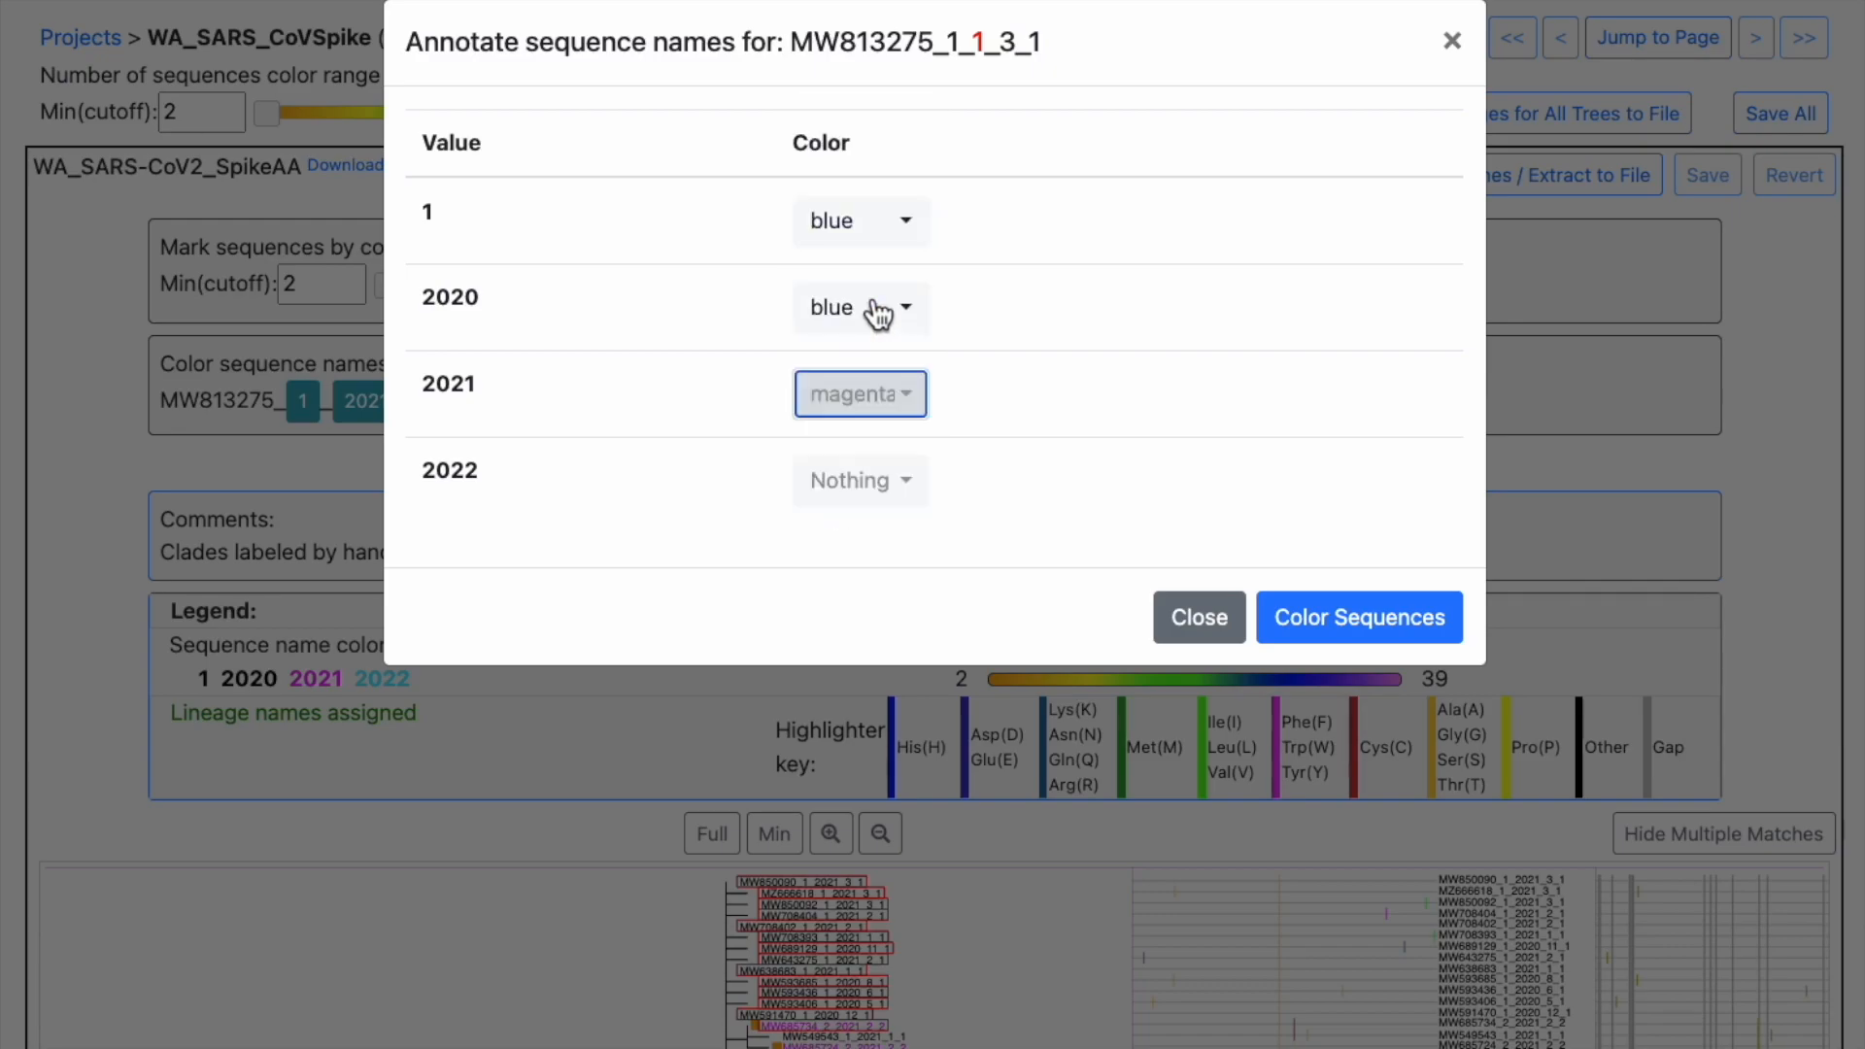
left_click(911, 507)
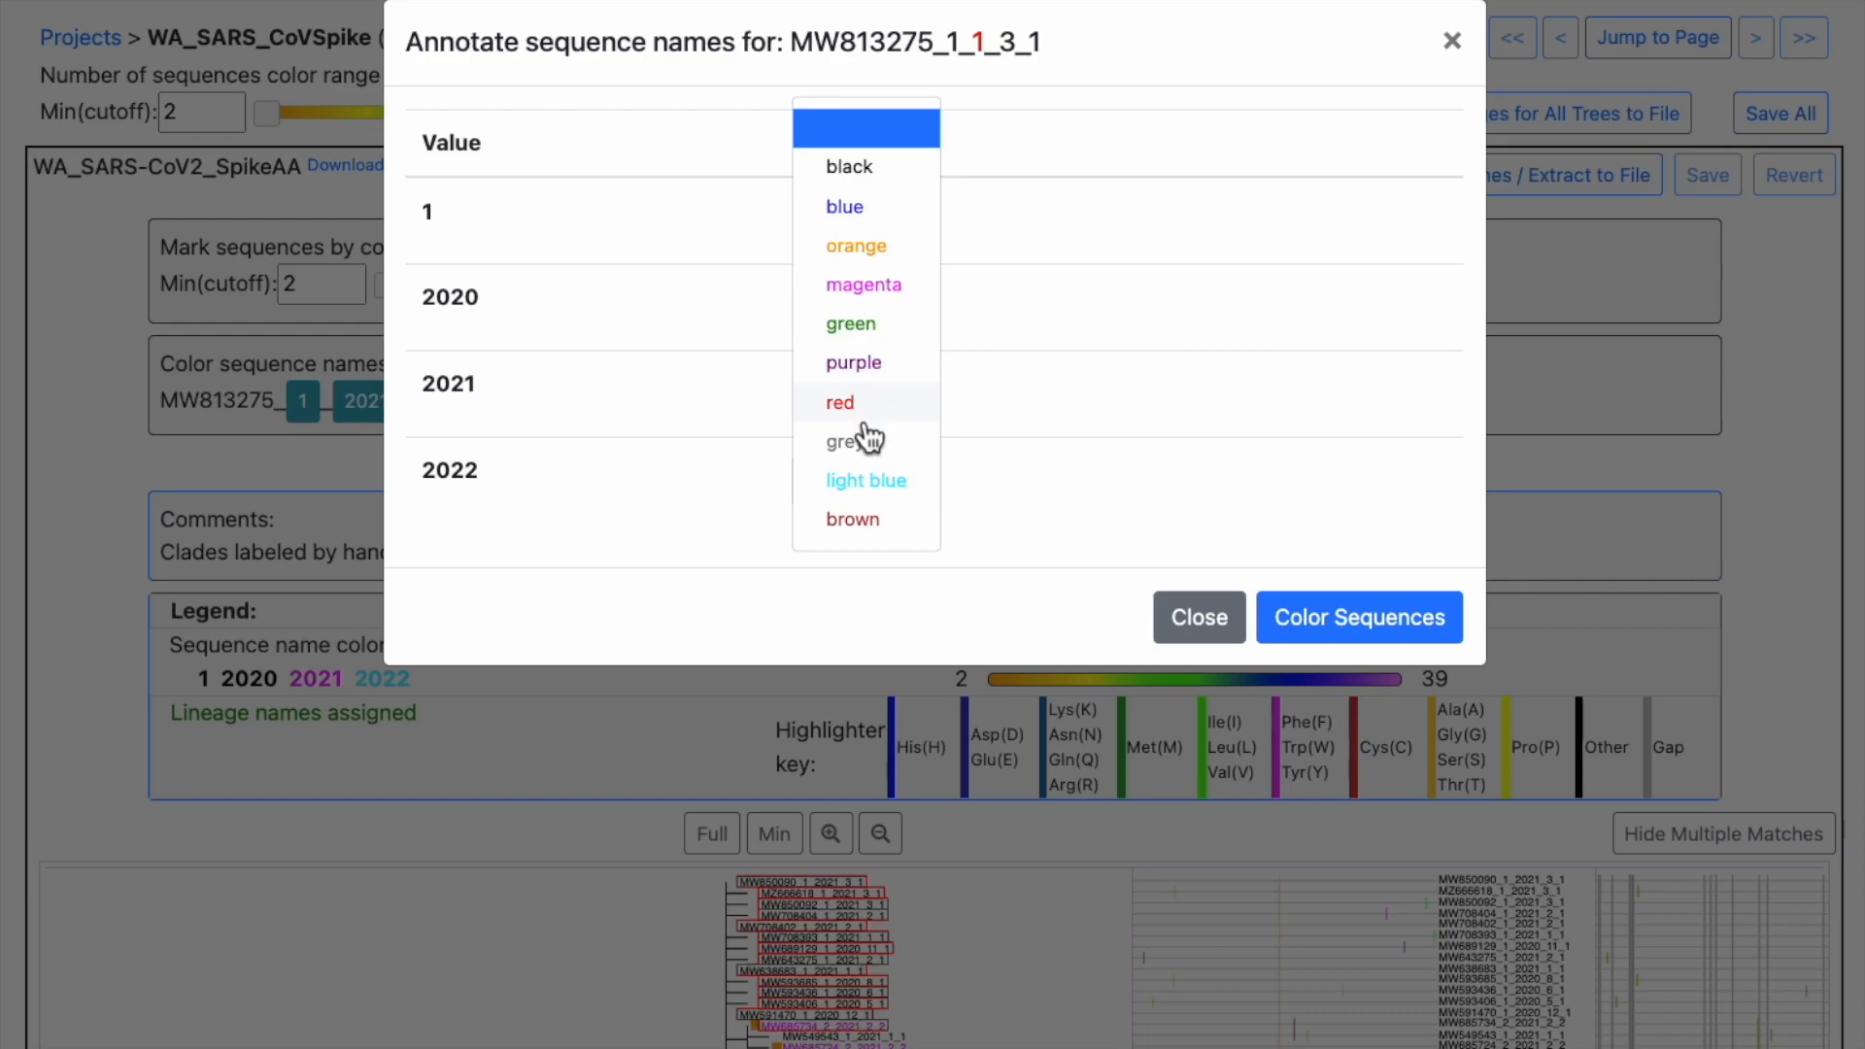
left_click(870, 482)
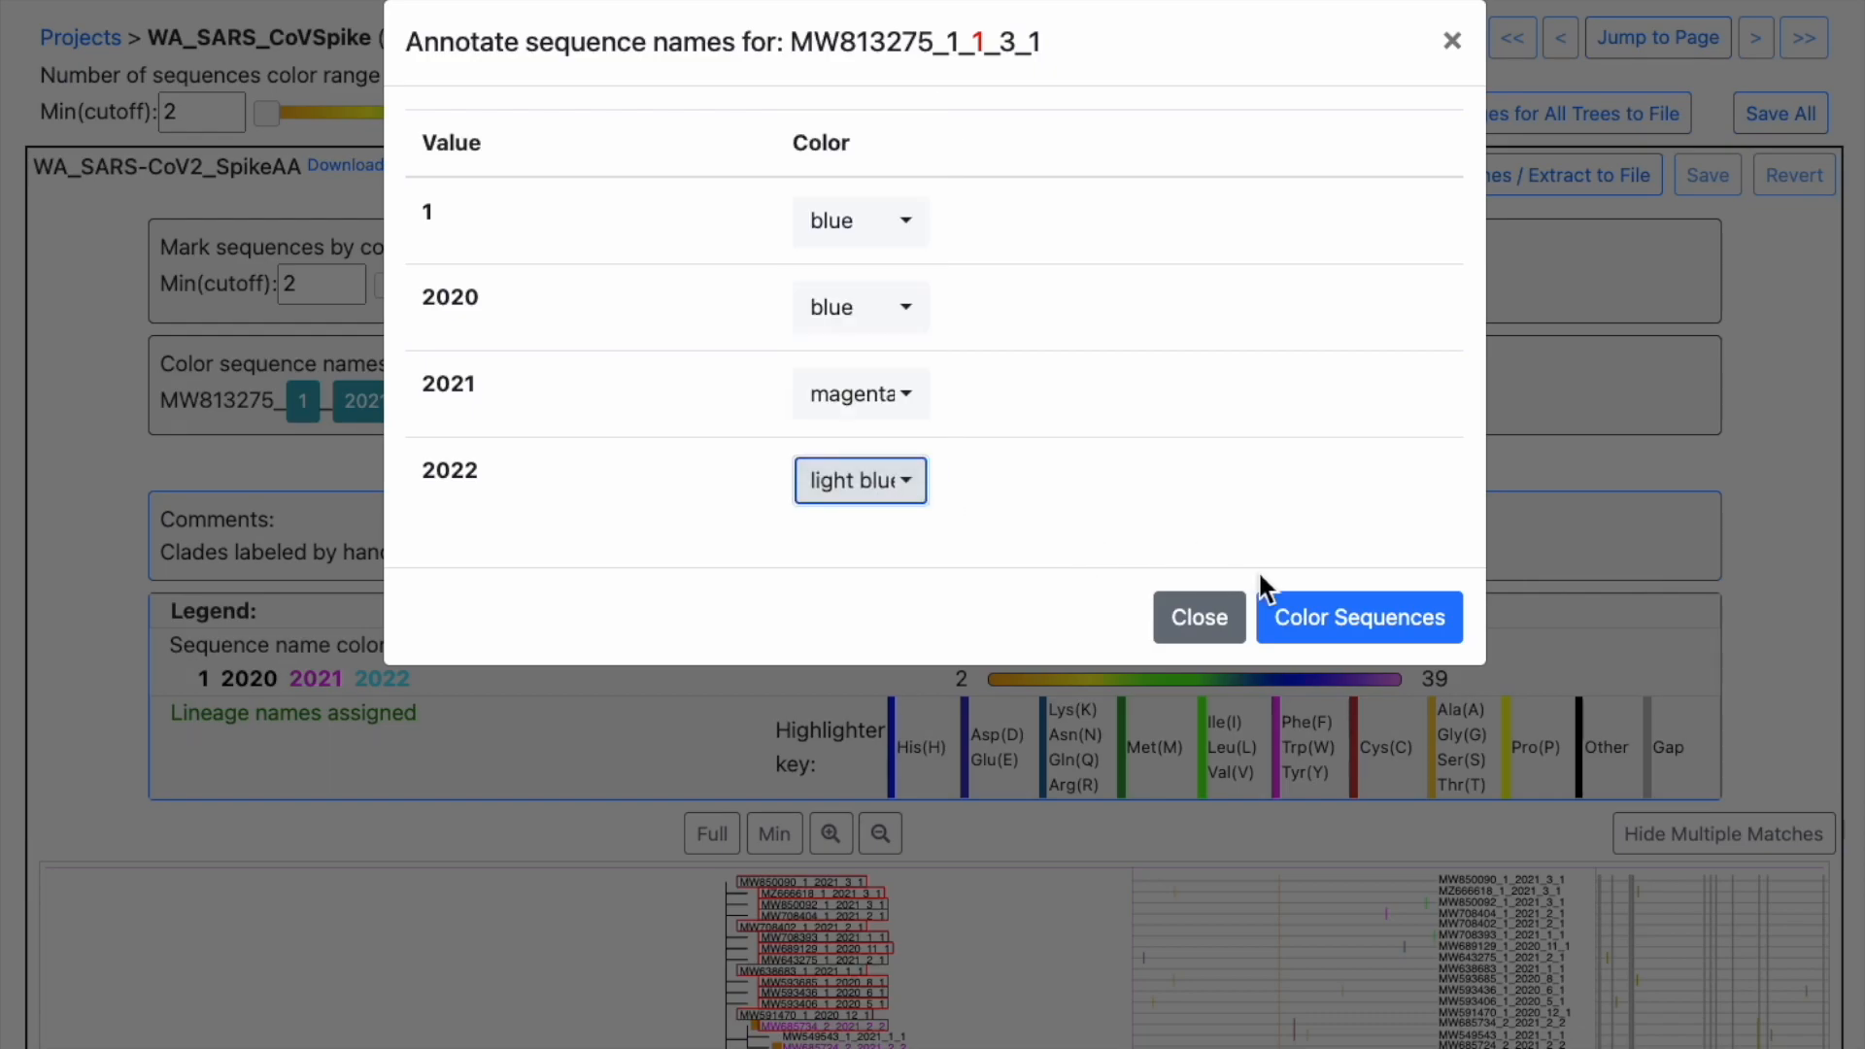
left_click(1412, 633)
scroll(1299, 633, "down", 5)
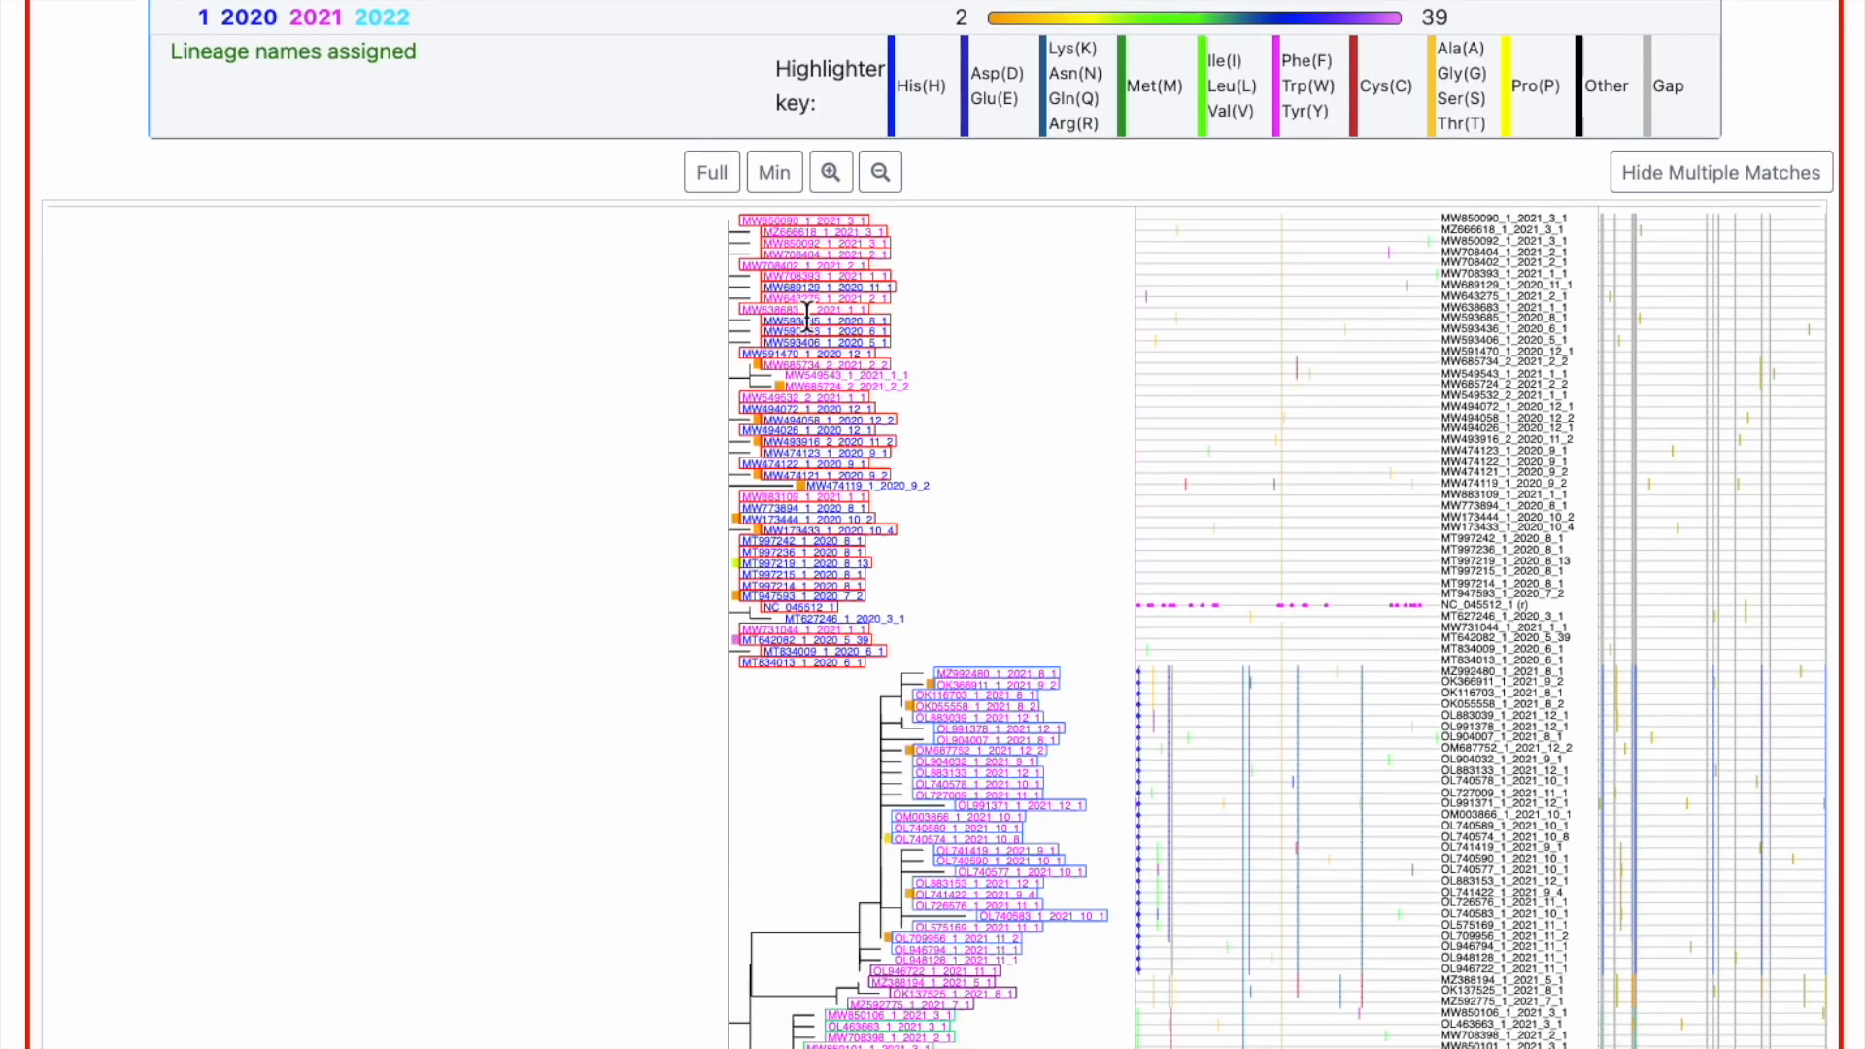
scroll(814, 433, "down", 1)
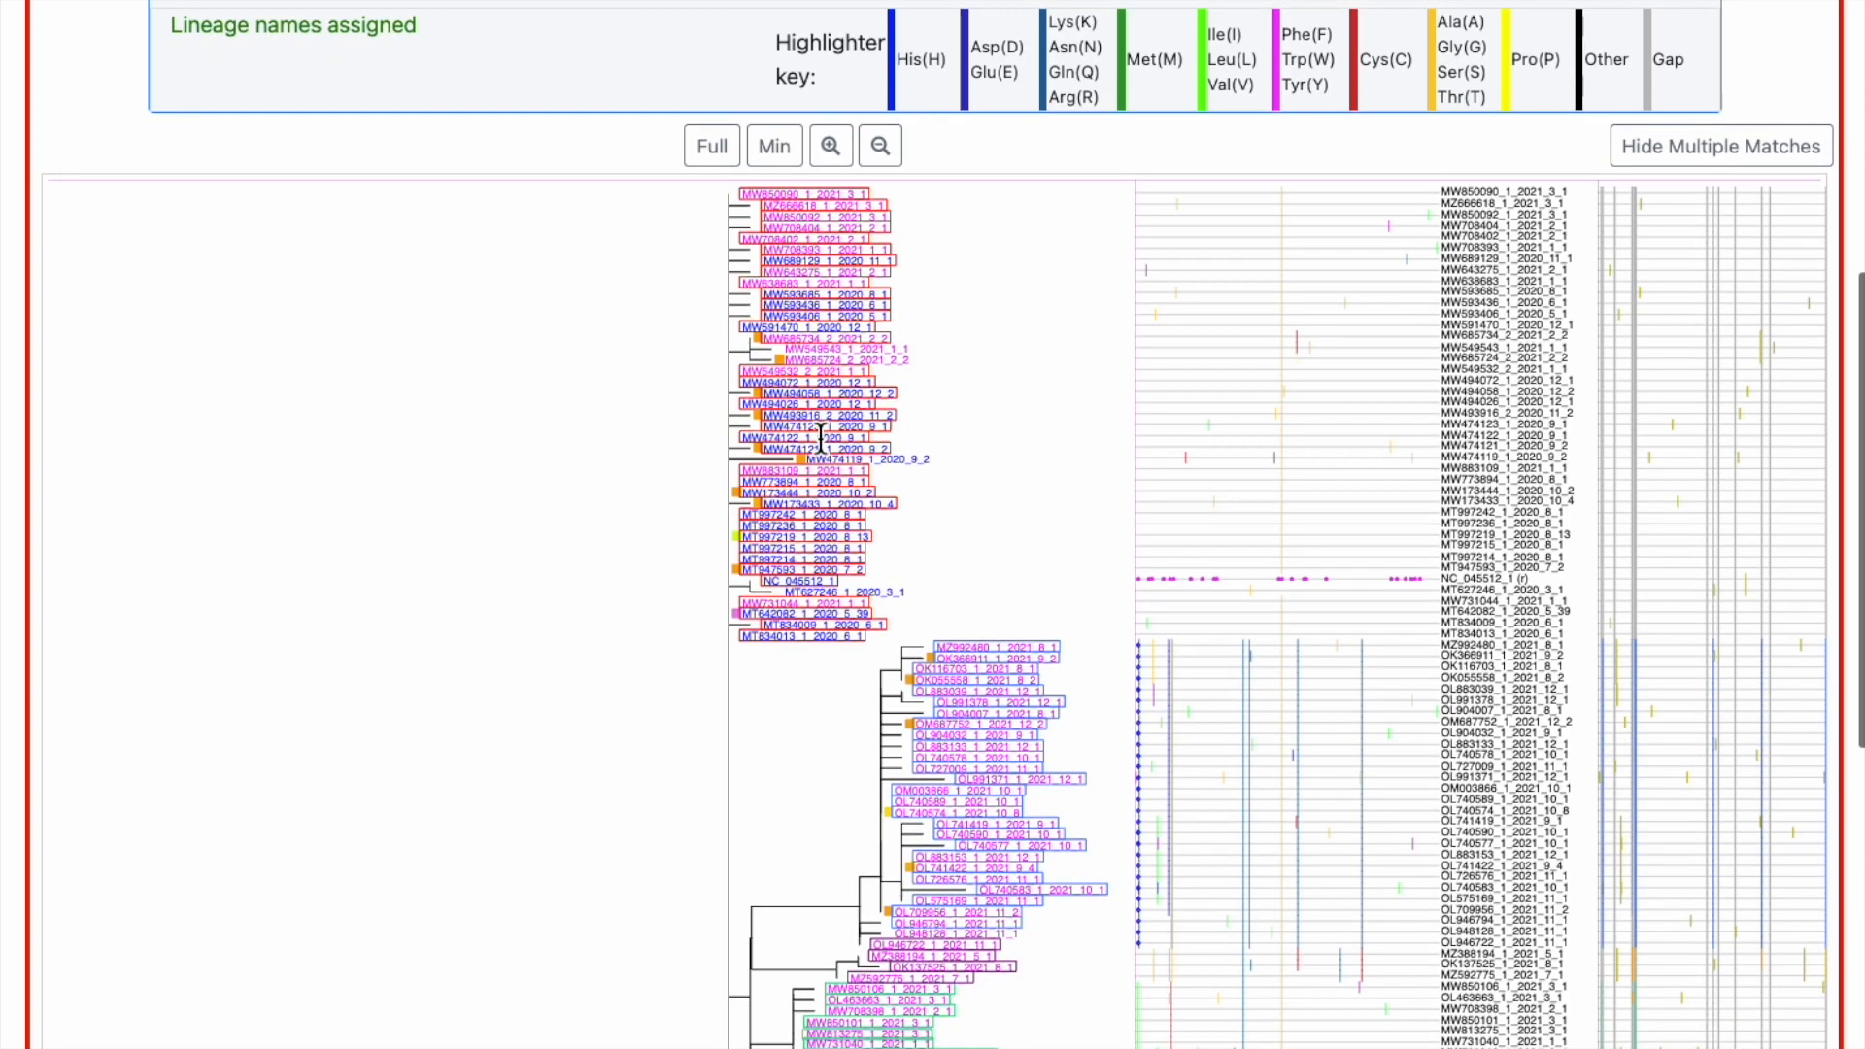
Step: Examine the year-coloured sequence names across the tree's clades and compare them with the colour legend
scroll(816, 434, "up", 3)
scroll(814, 432, "up", 1)
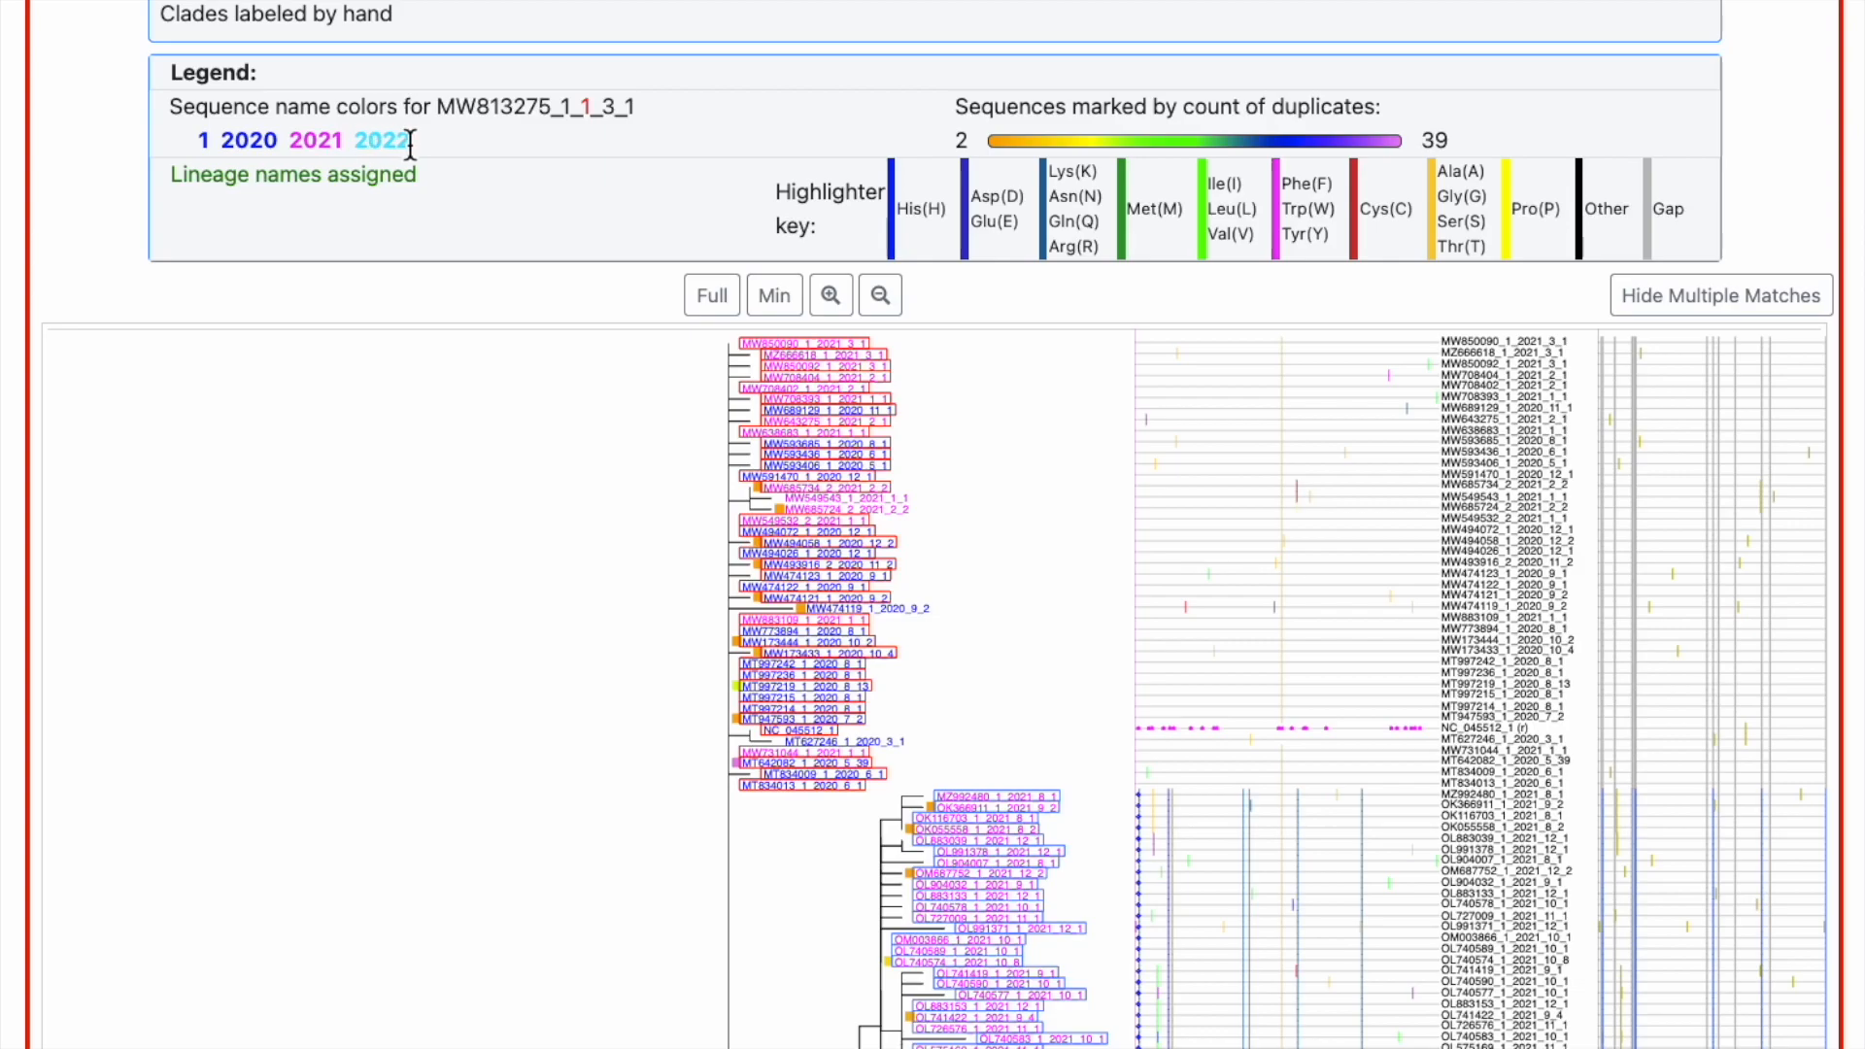
scroll(758, 516, "down", 4)
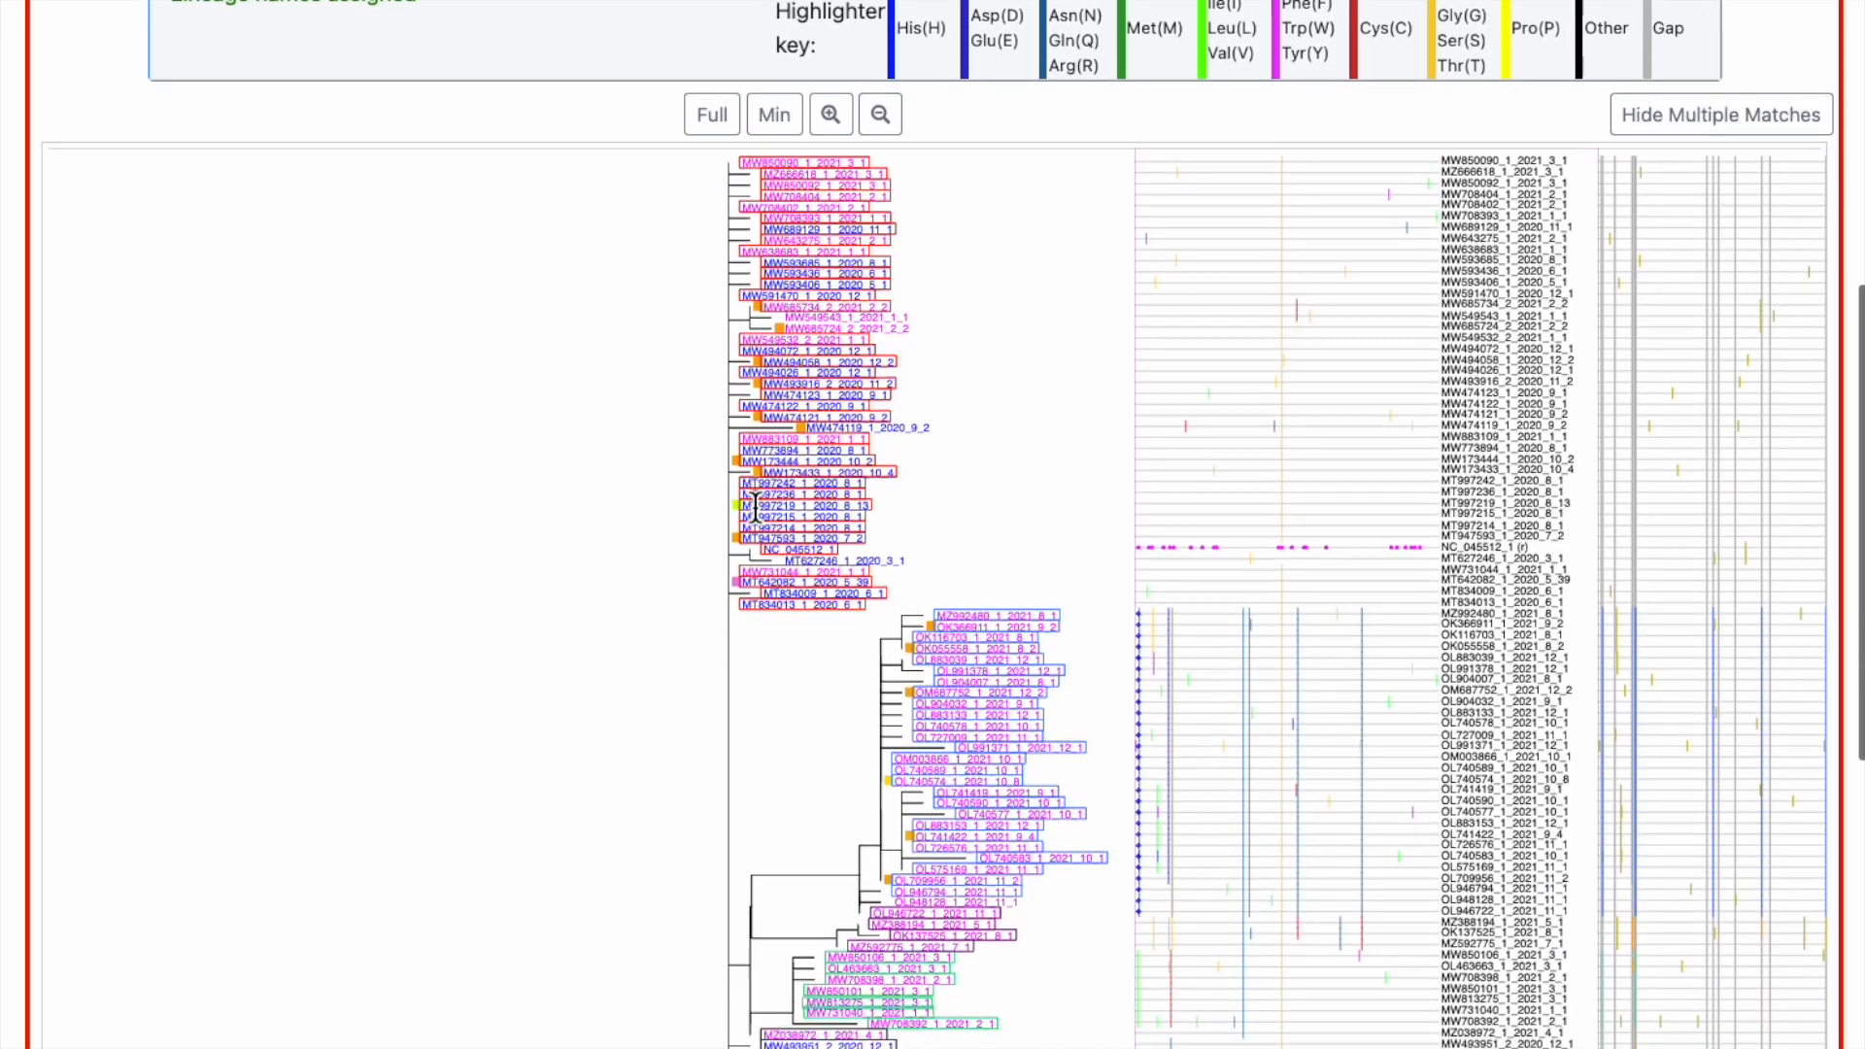
scroll(756, 505, "down", 3)
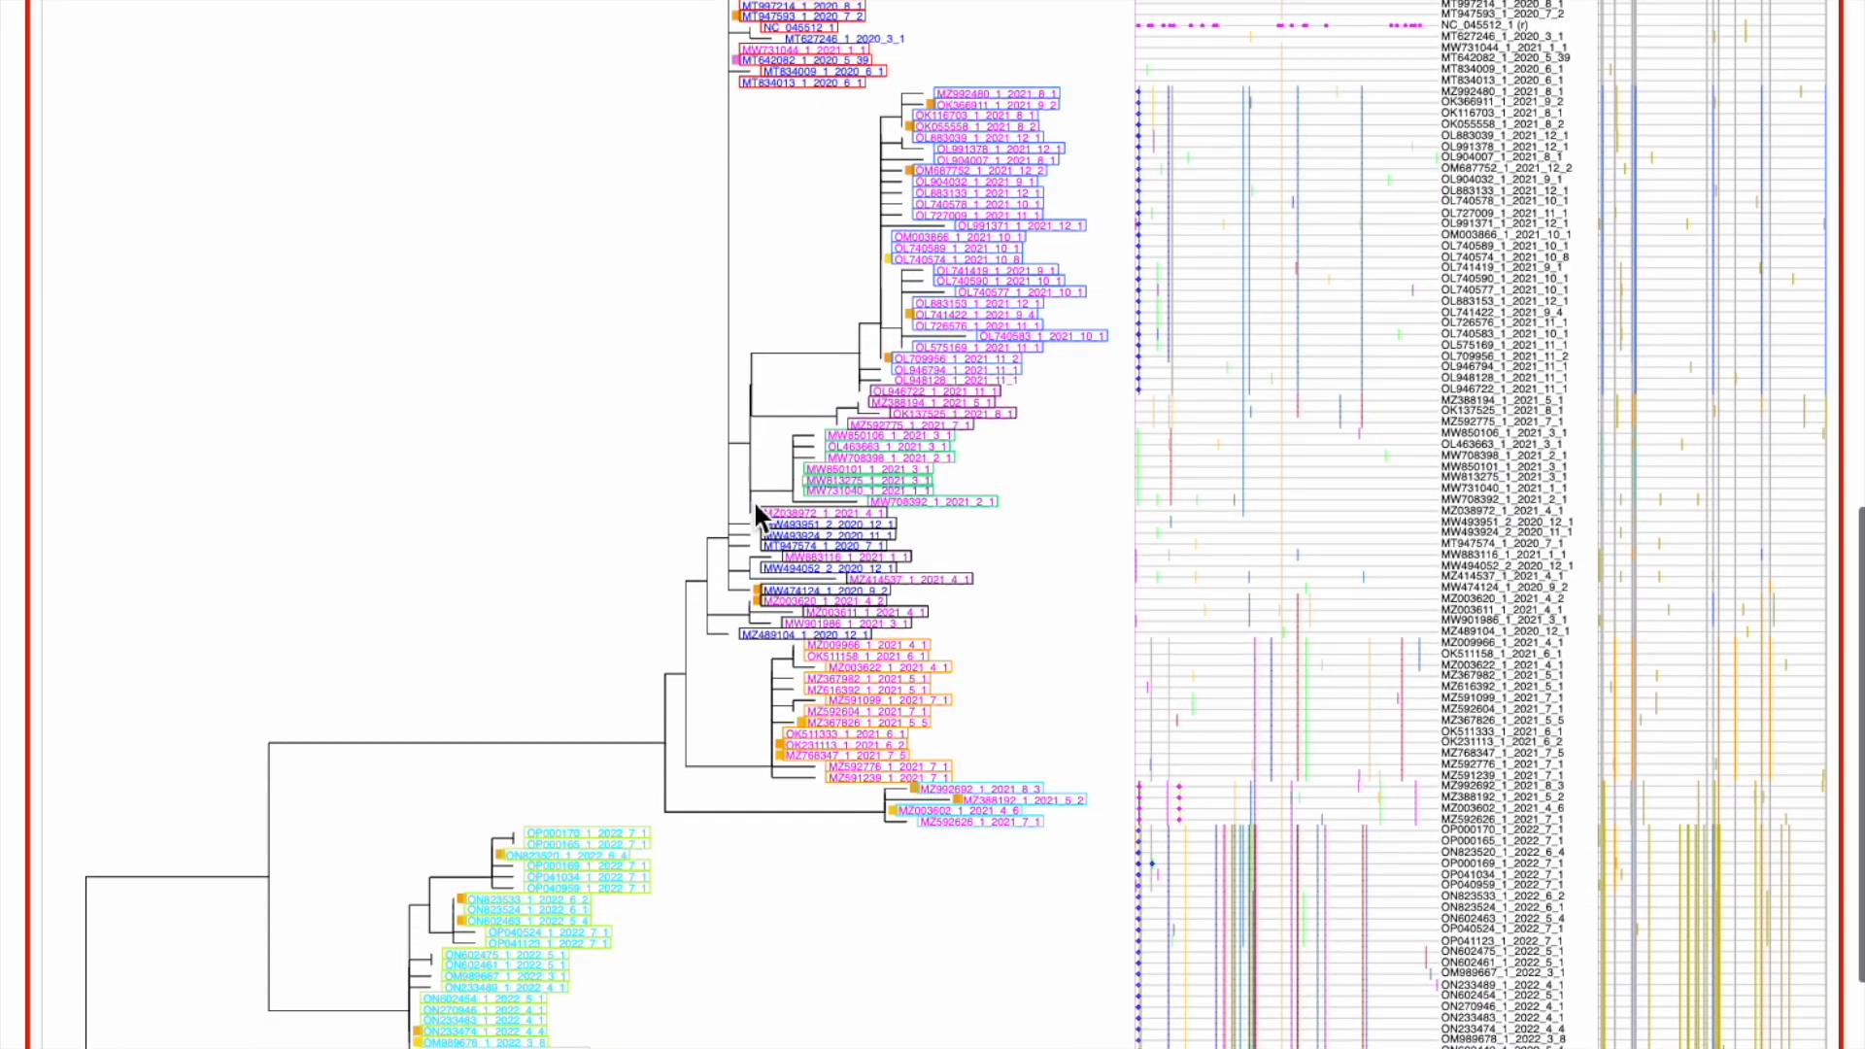
scroll(561, 795, "down", 2)
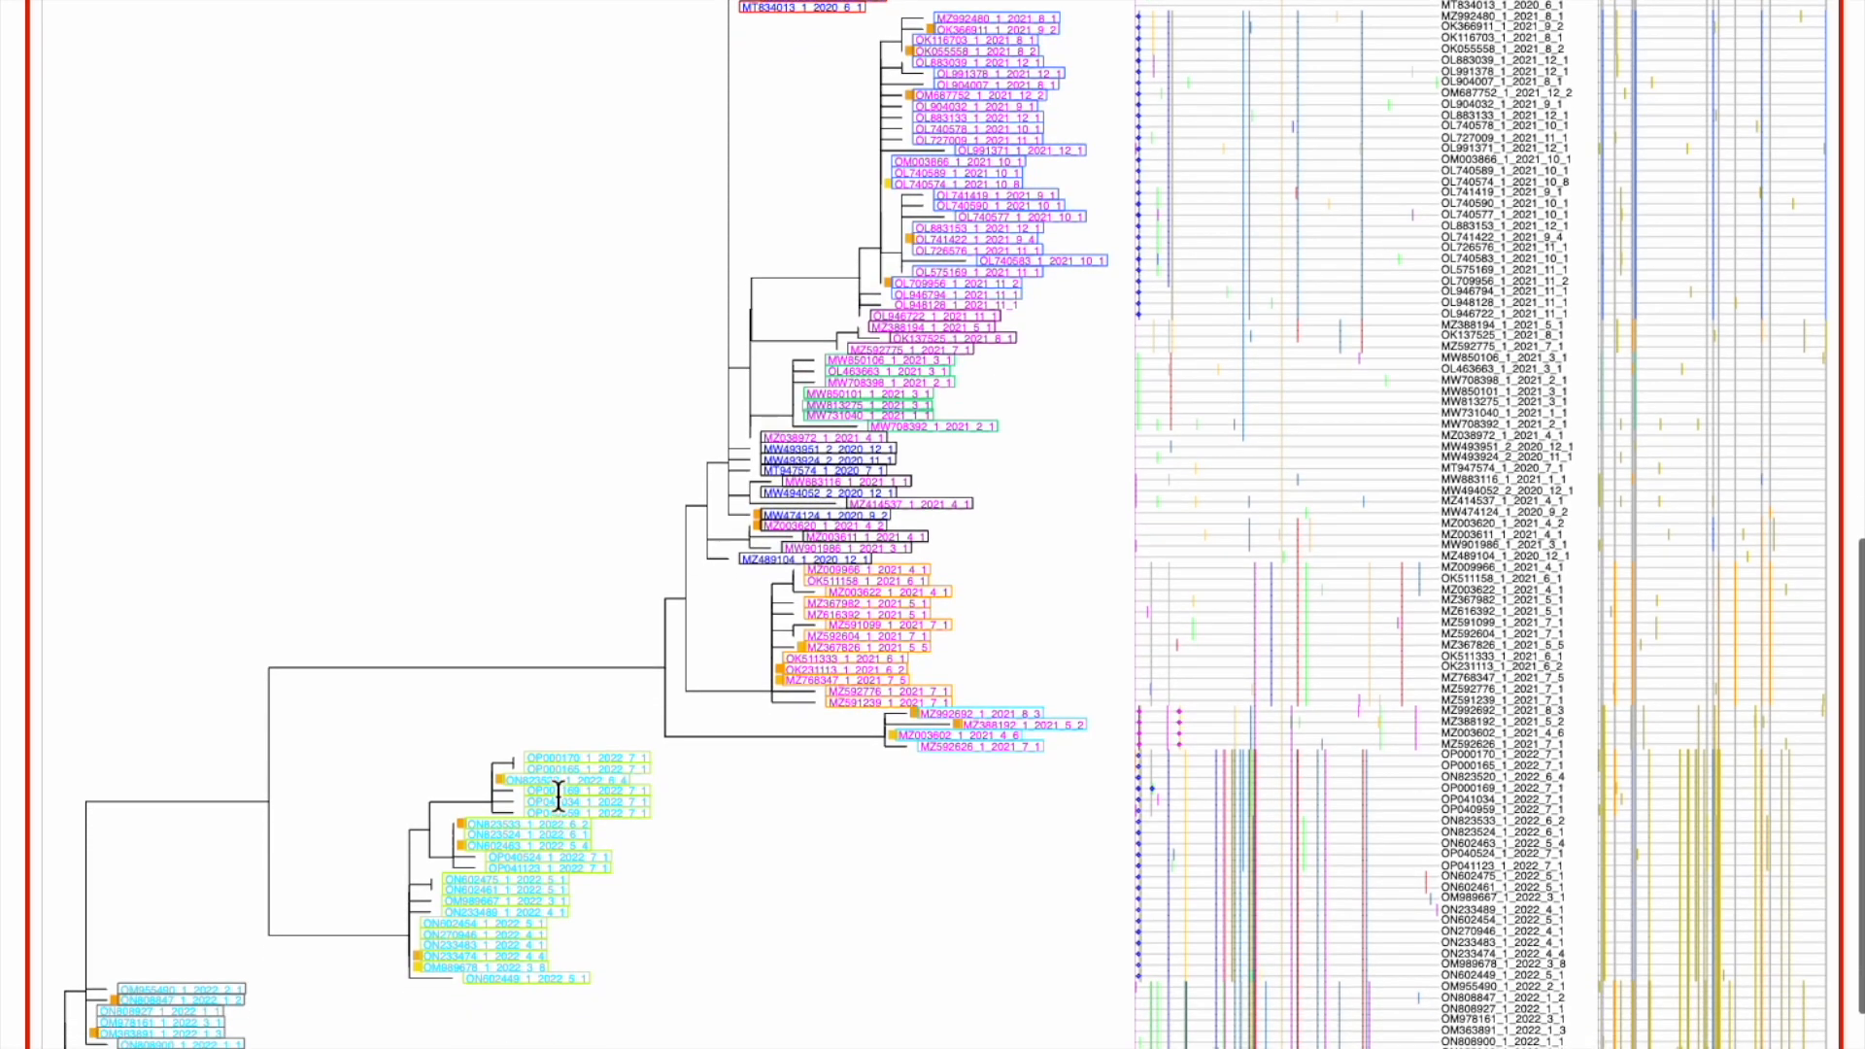
scroll(559, 795, "down", 1)
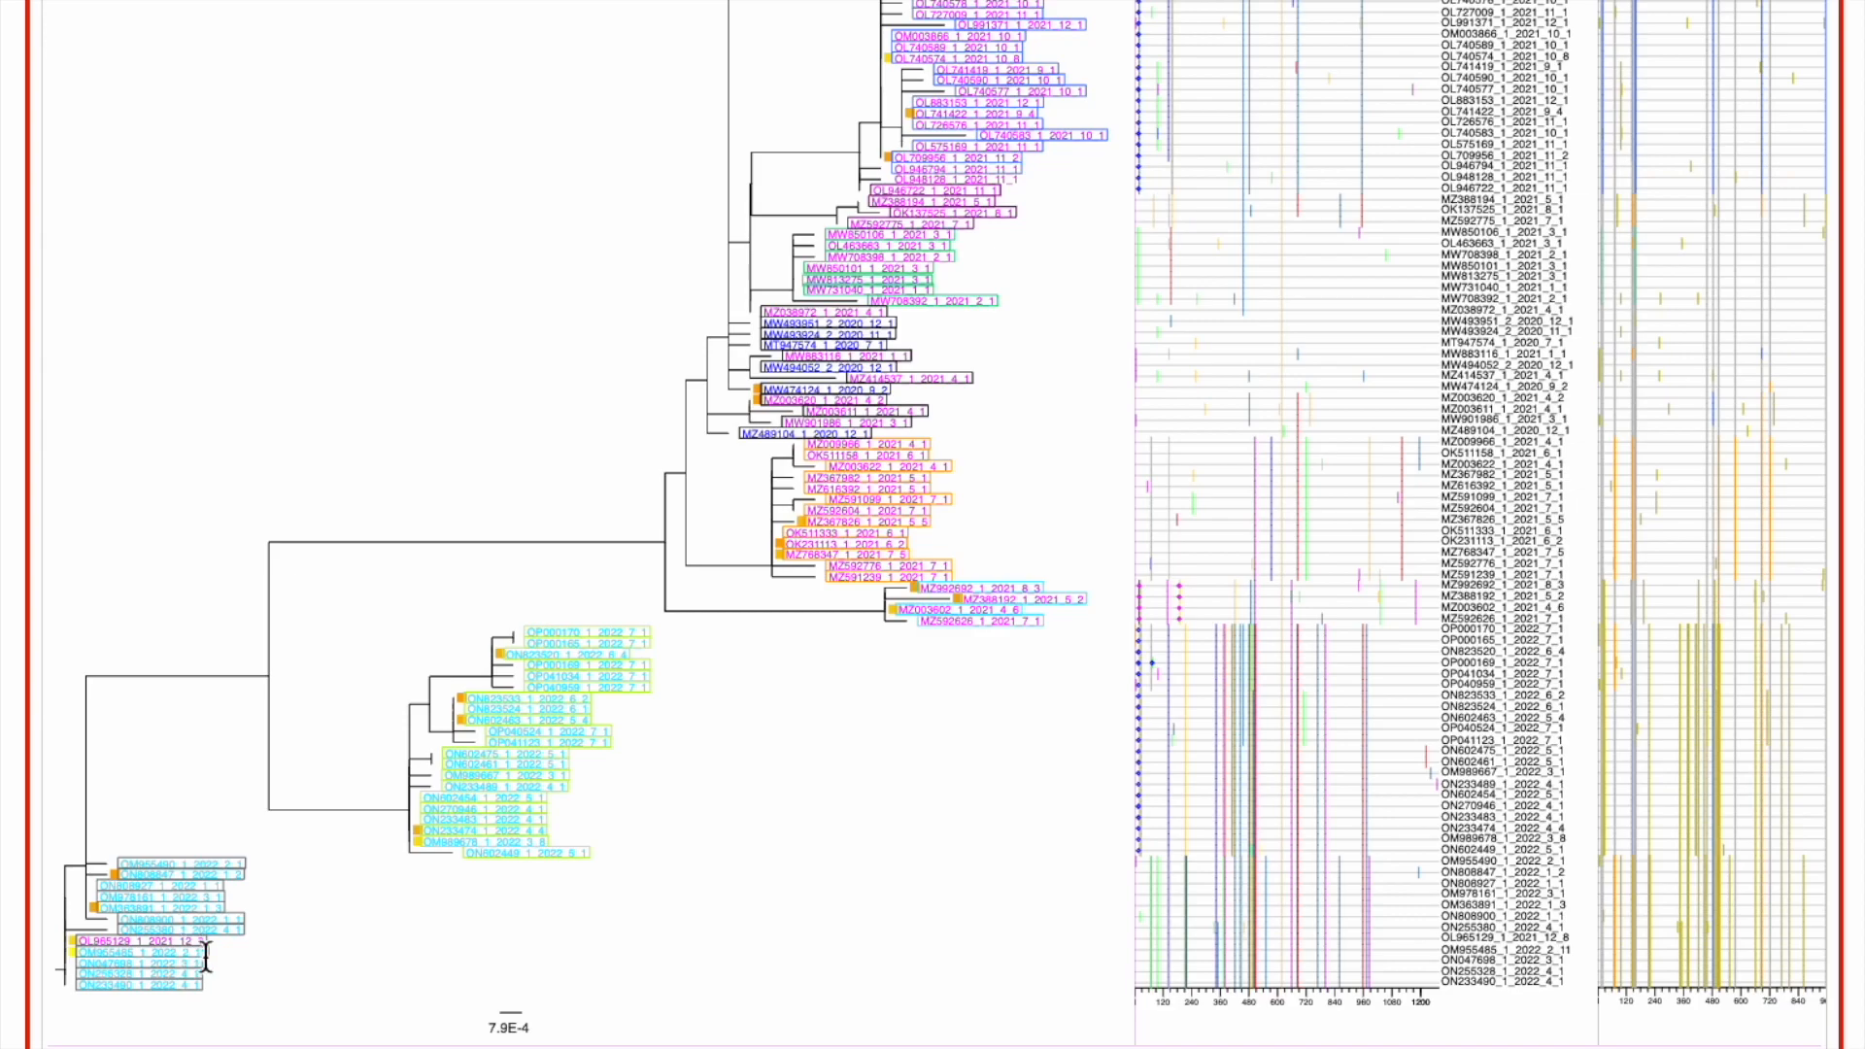
scroll(189, 957, "up", 2)
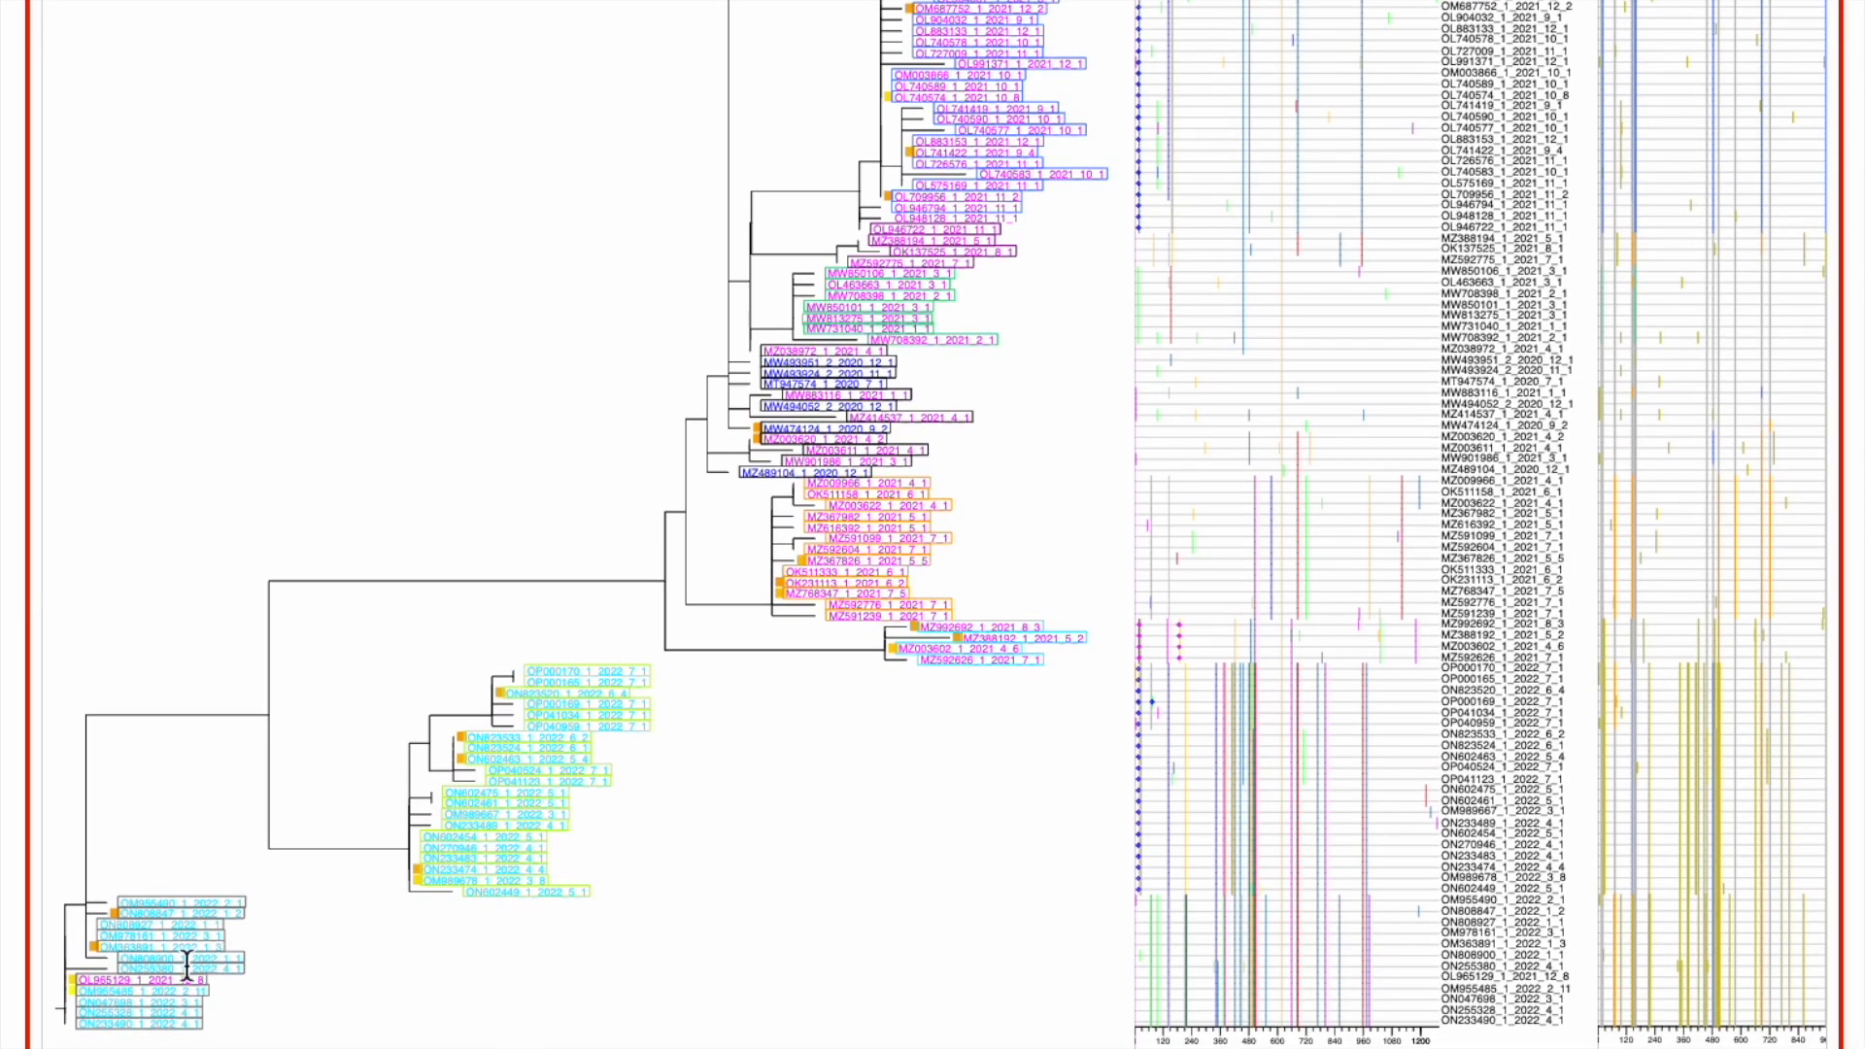
scroll(210, 995, "up", 10)
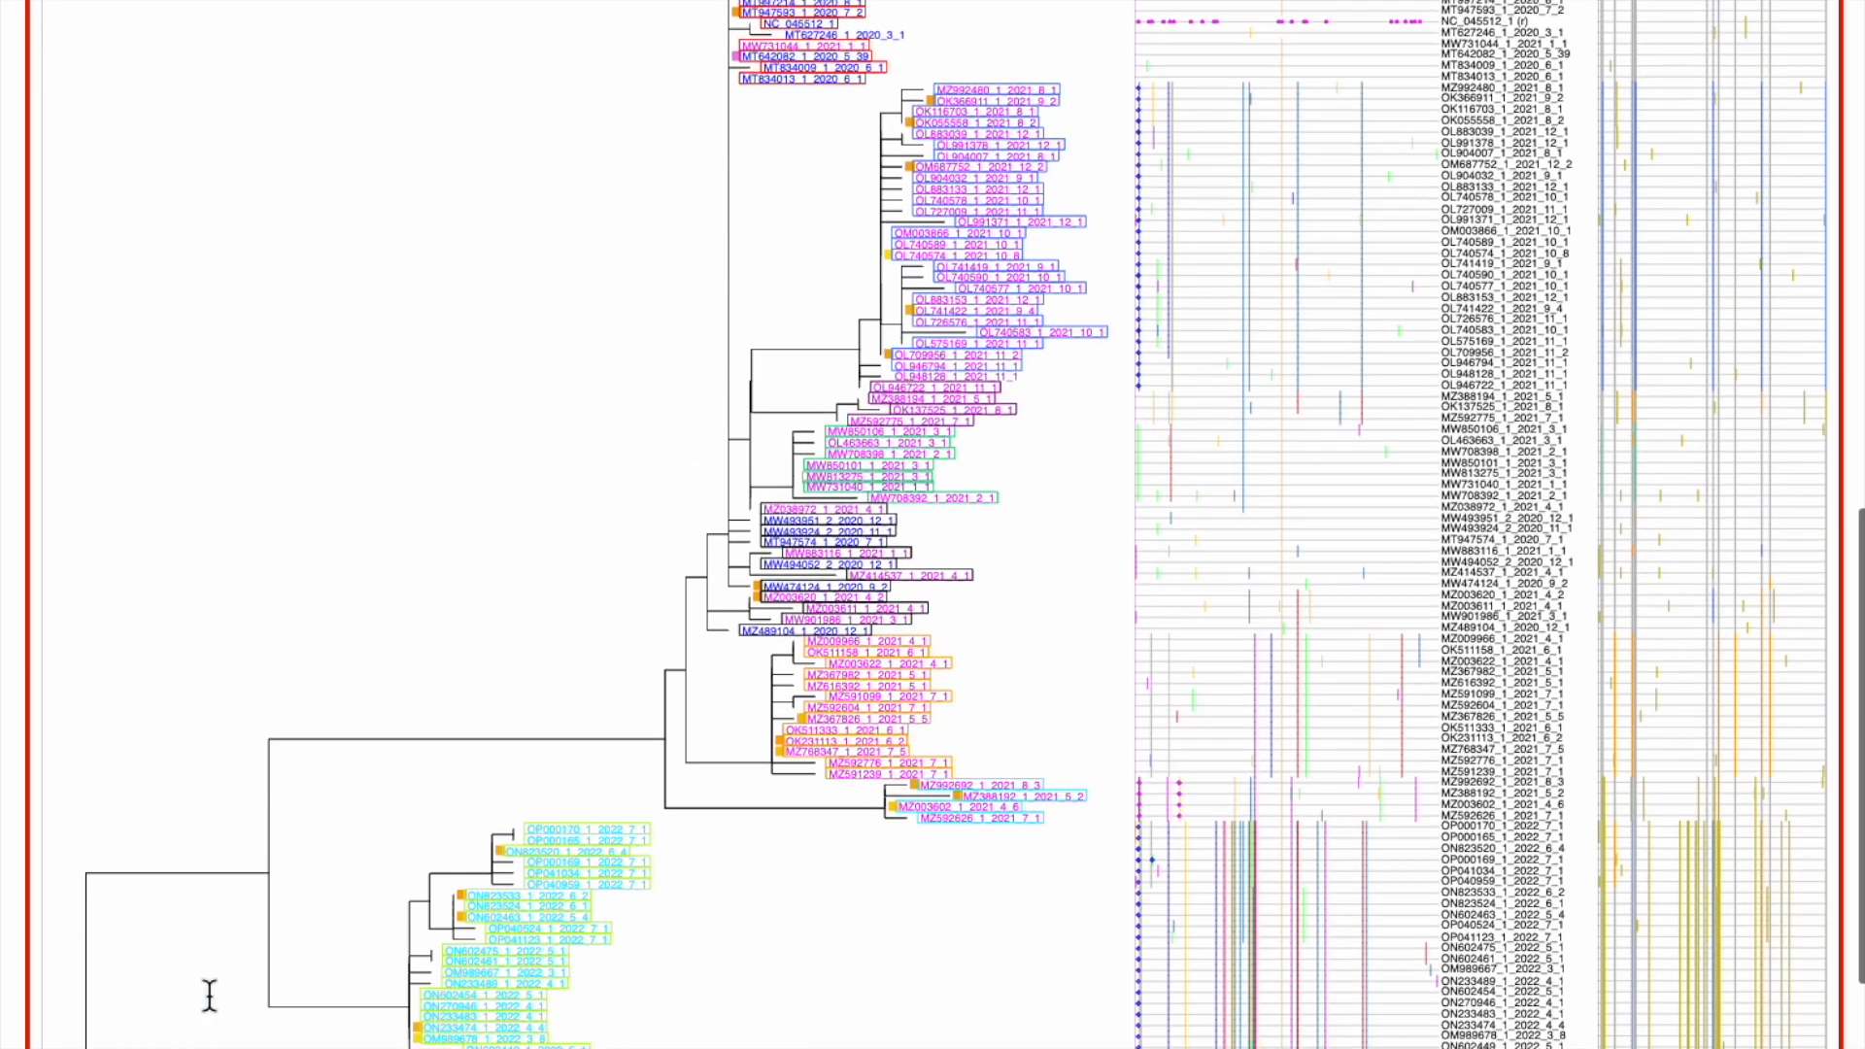
scroll(210, 997, "down", 8)
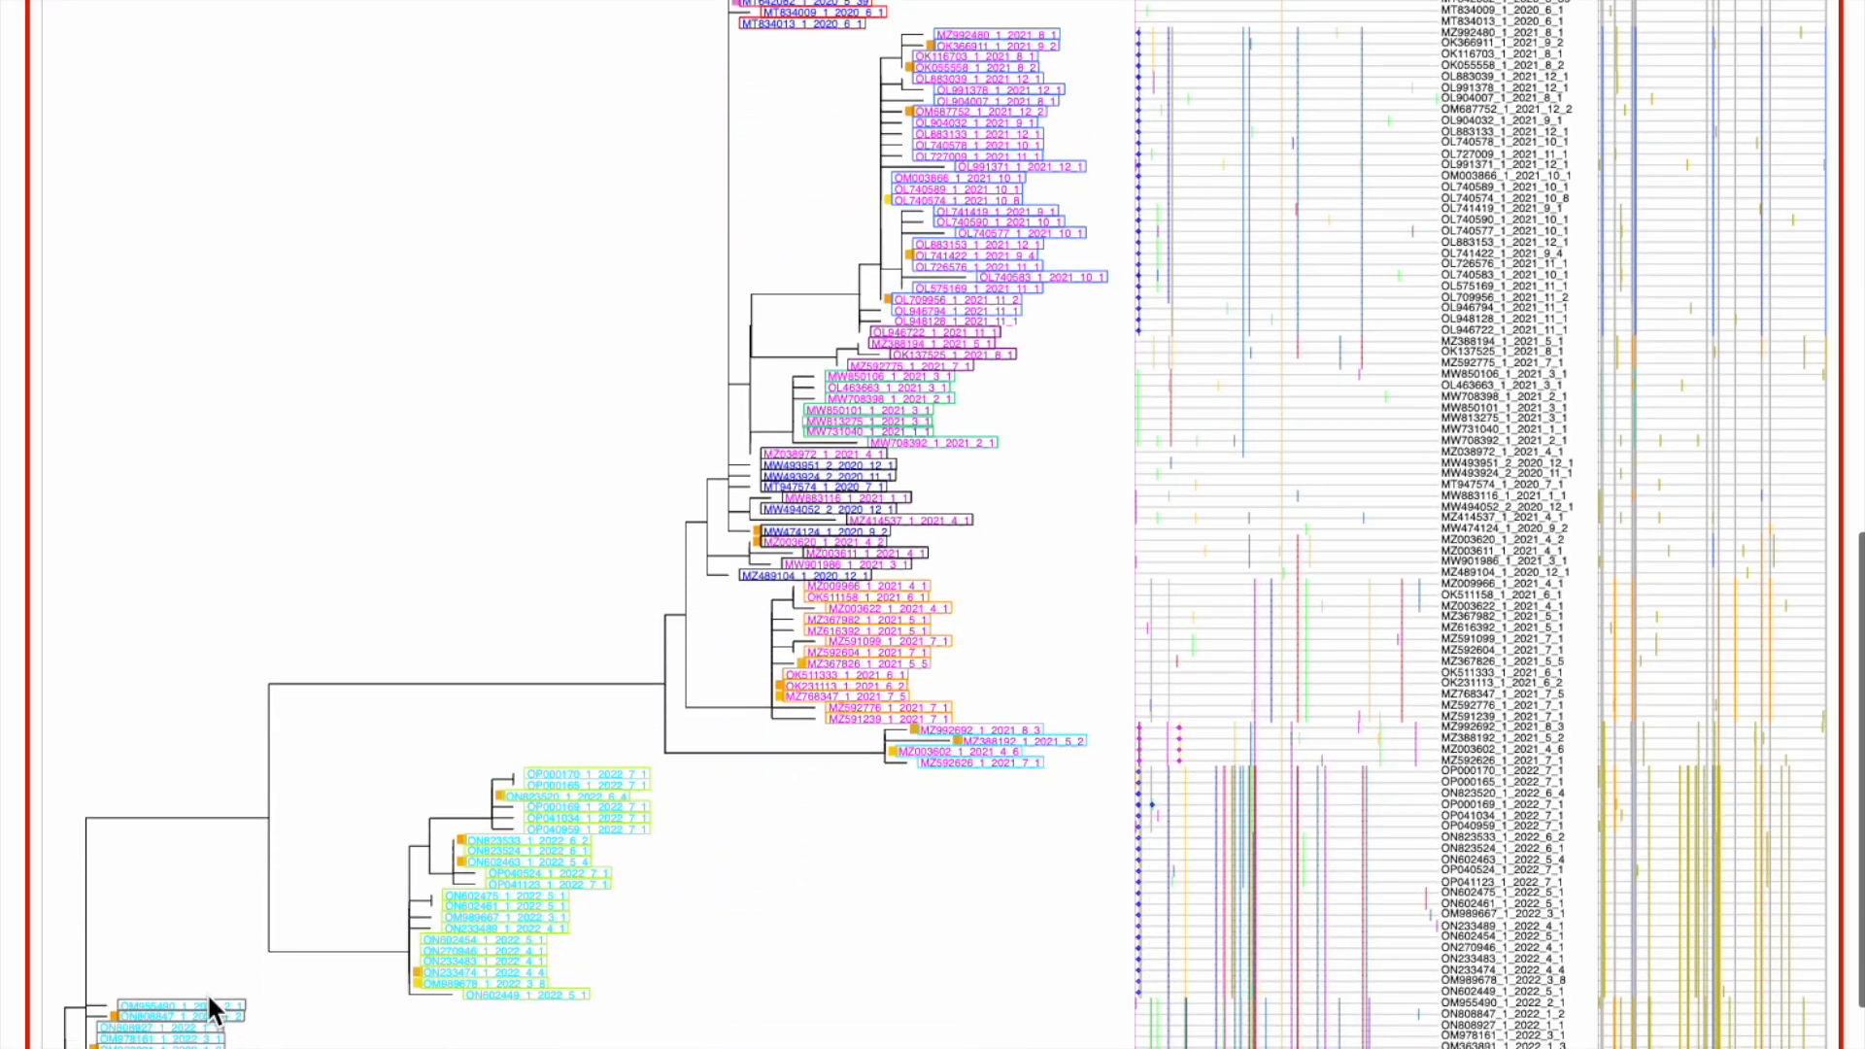
scroll(416, 972, "up", 20)
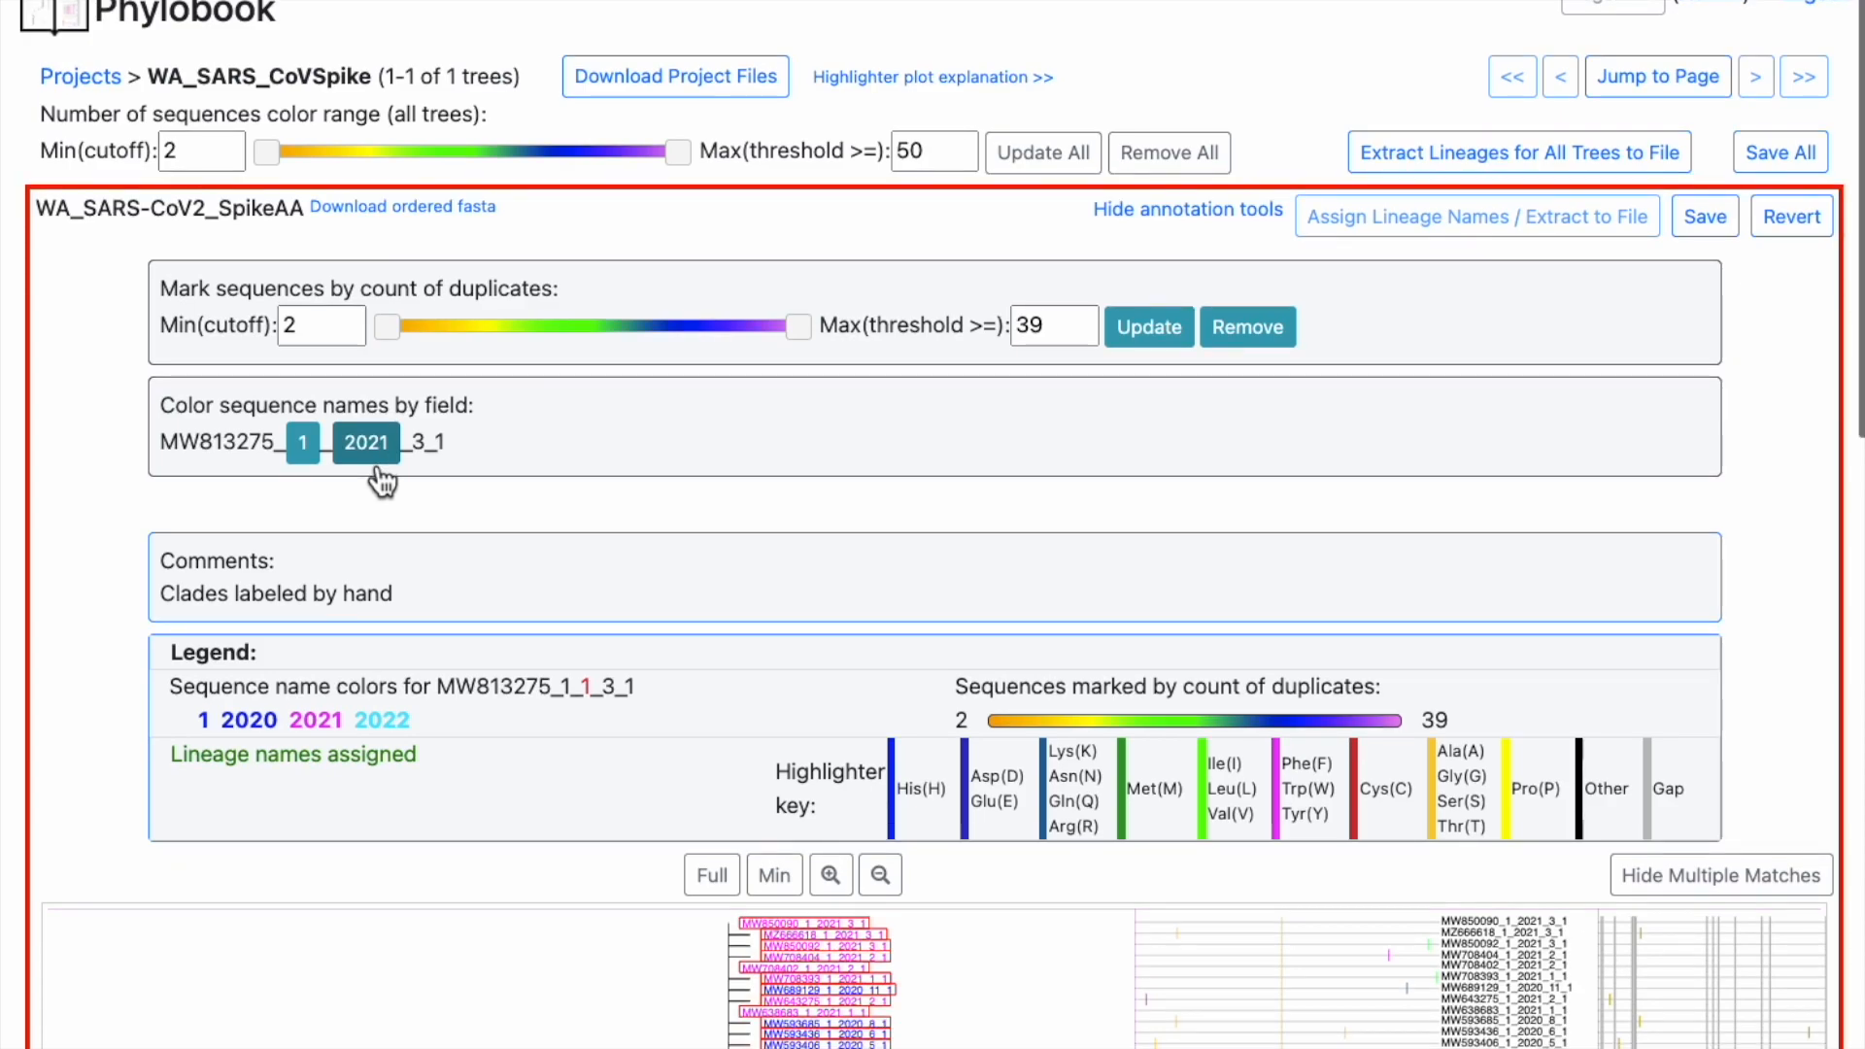
Step: Save the annotations of the WA_SARS-CoV2_SpikeAA tree and close the comment editor
left_click(382, 472)
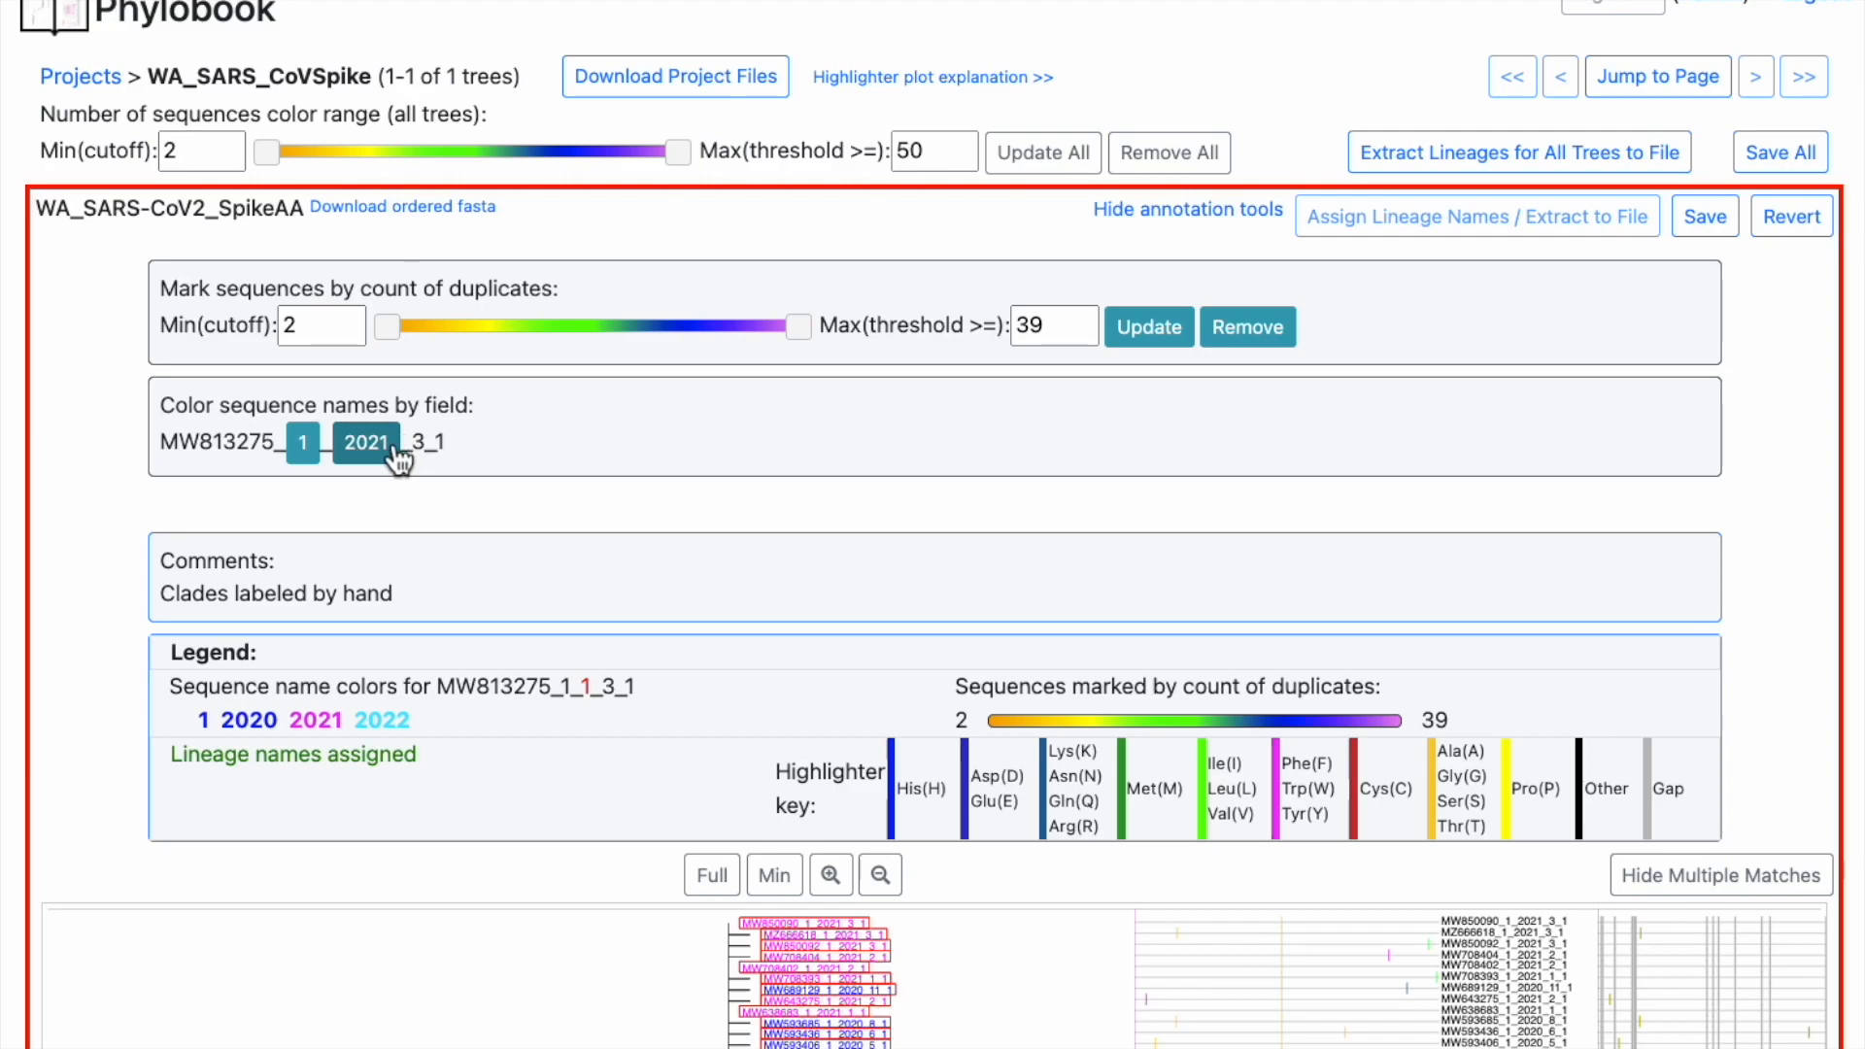
left_click(1716, 221)
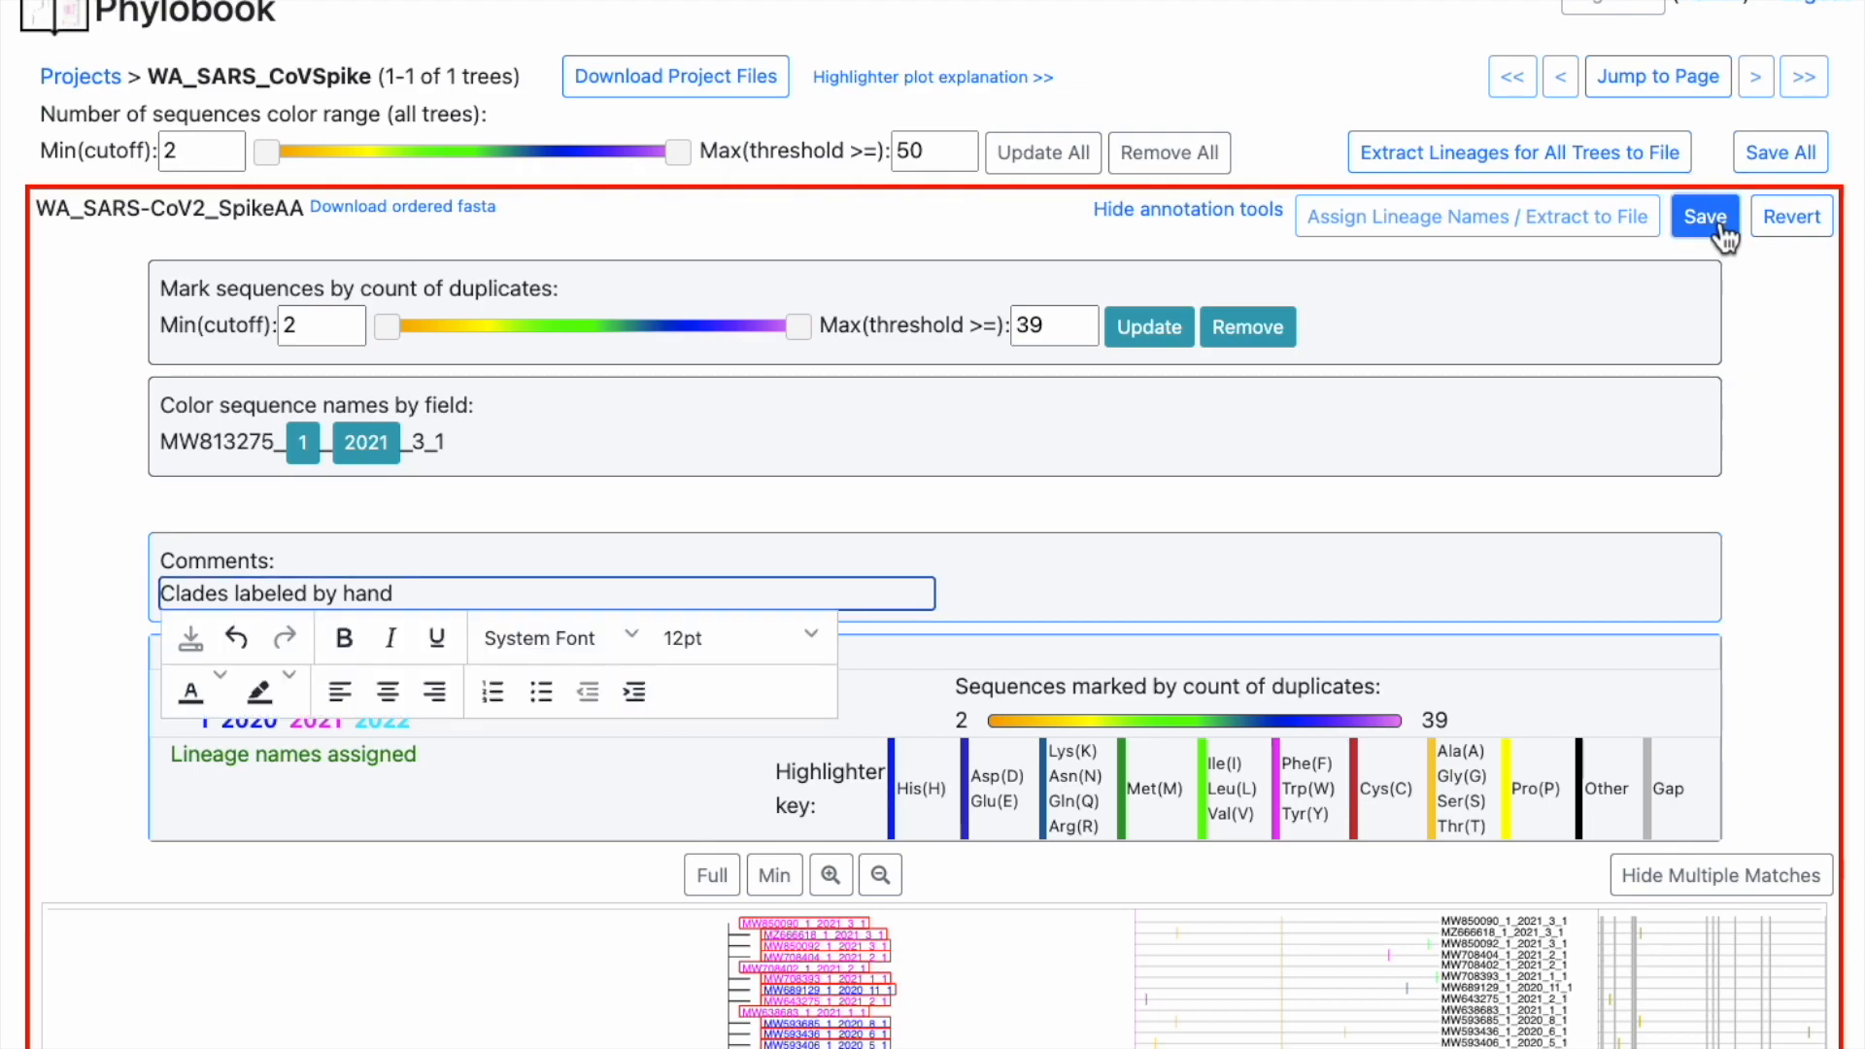
scroll(1285, 520, "down", 7)
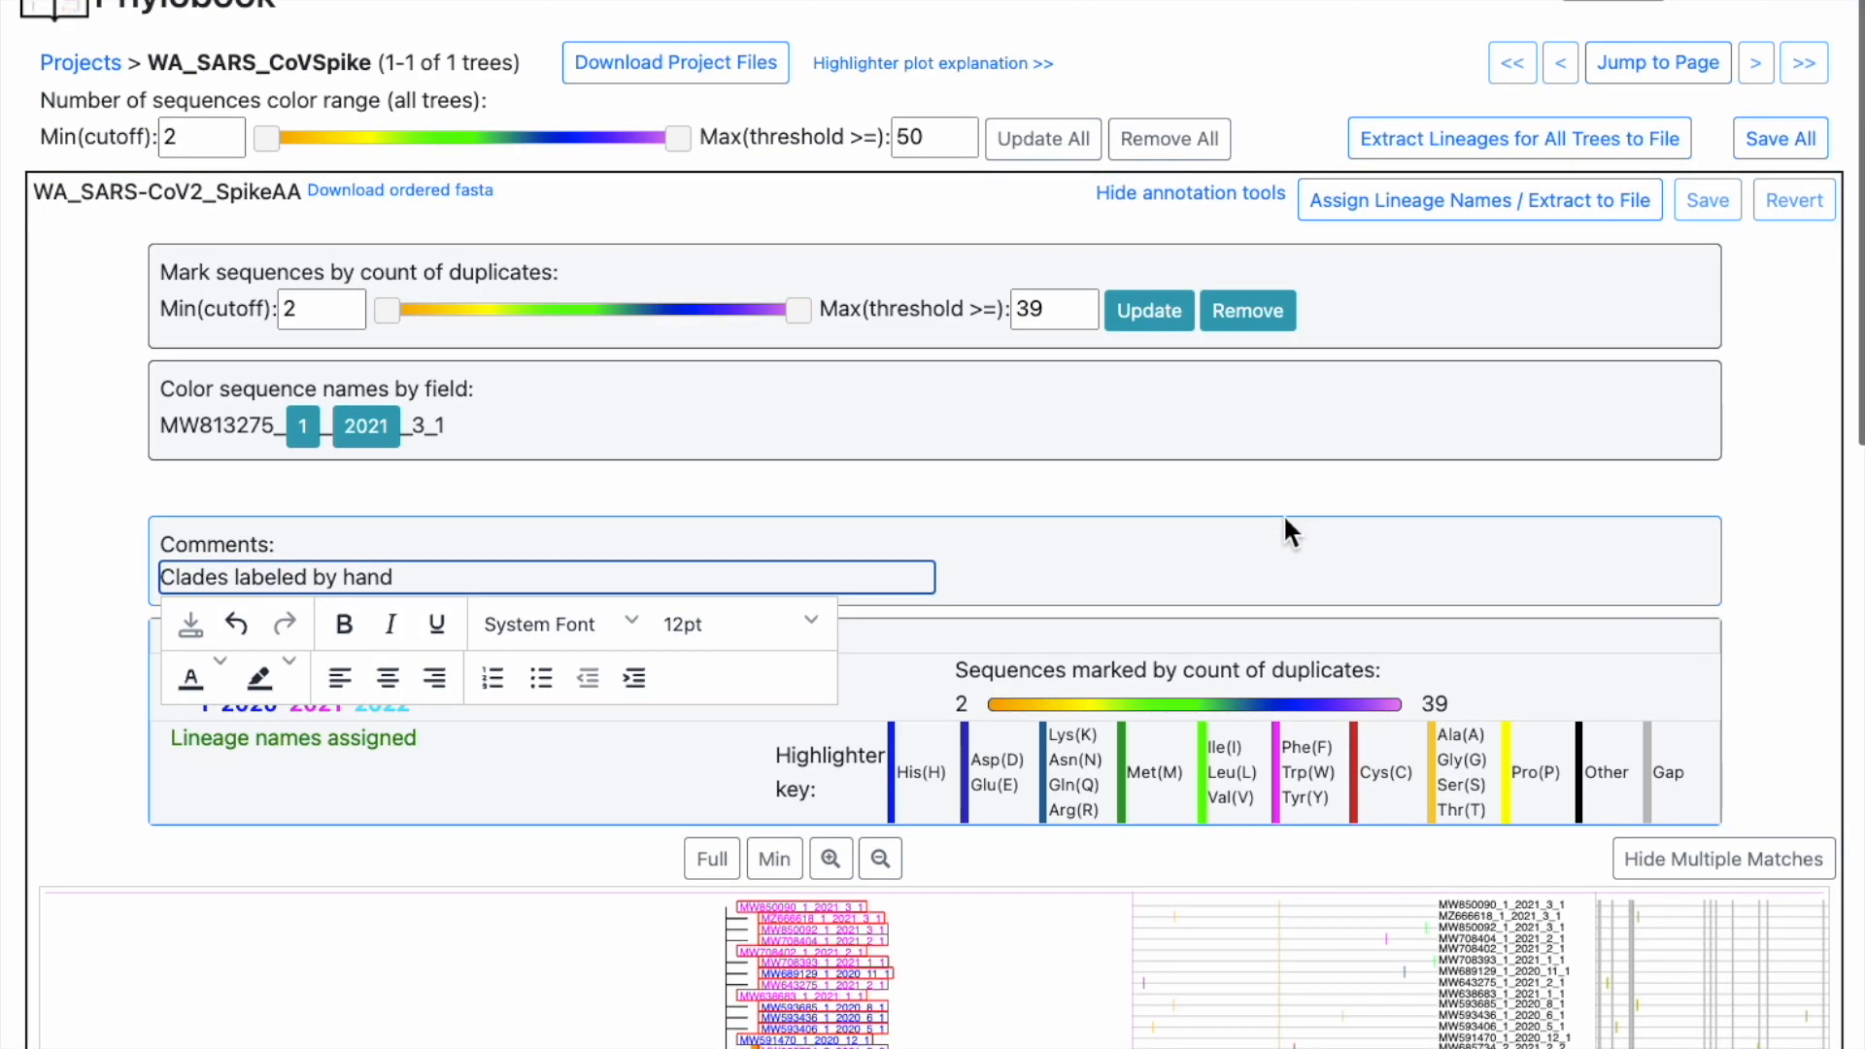
scroll(1285, 516, "down", 2)
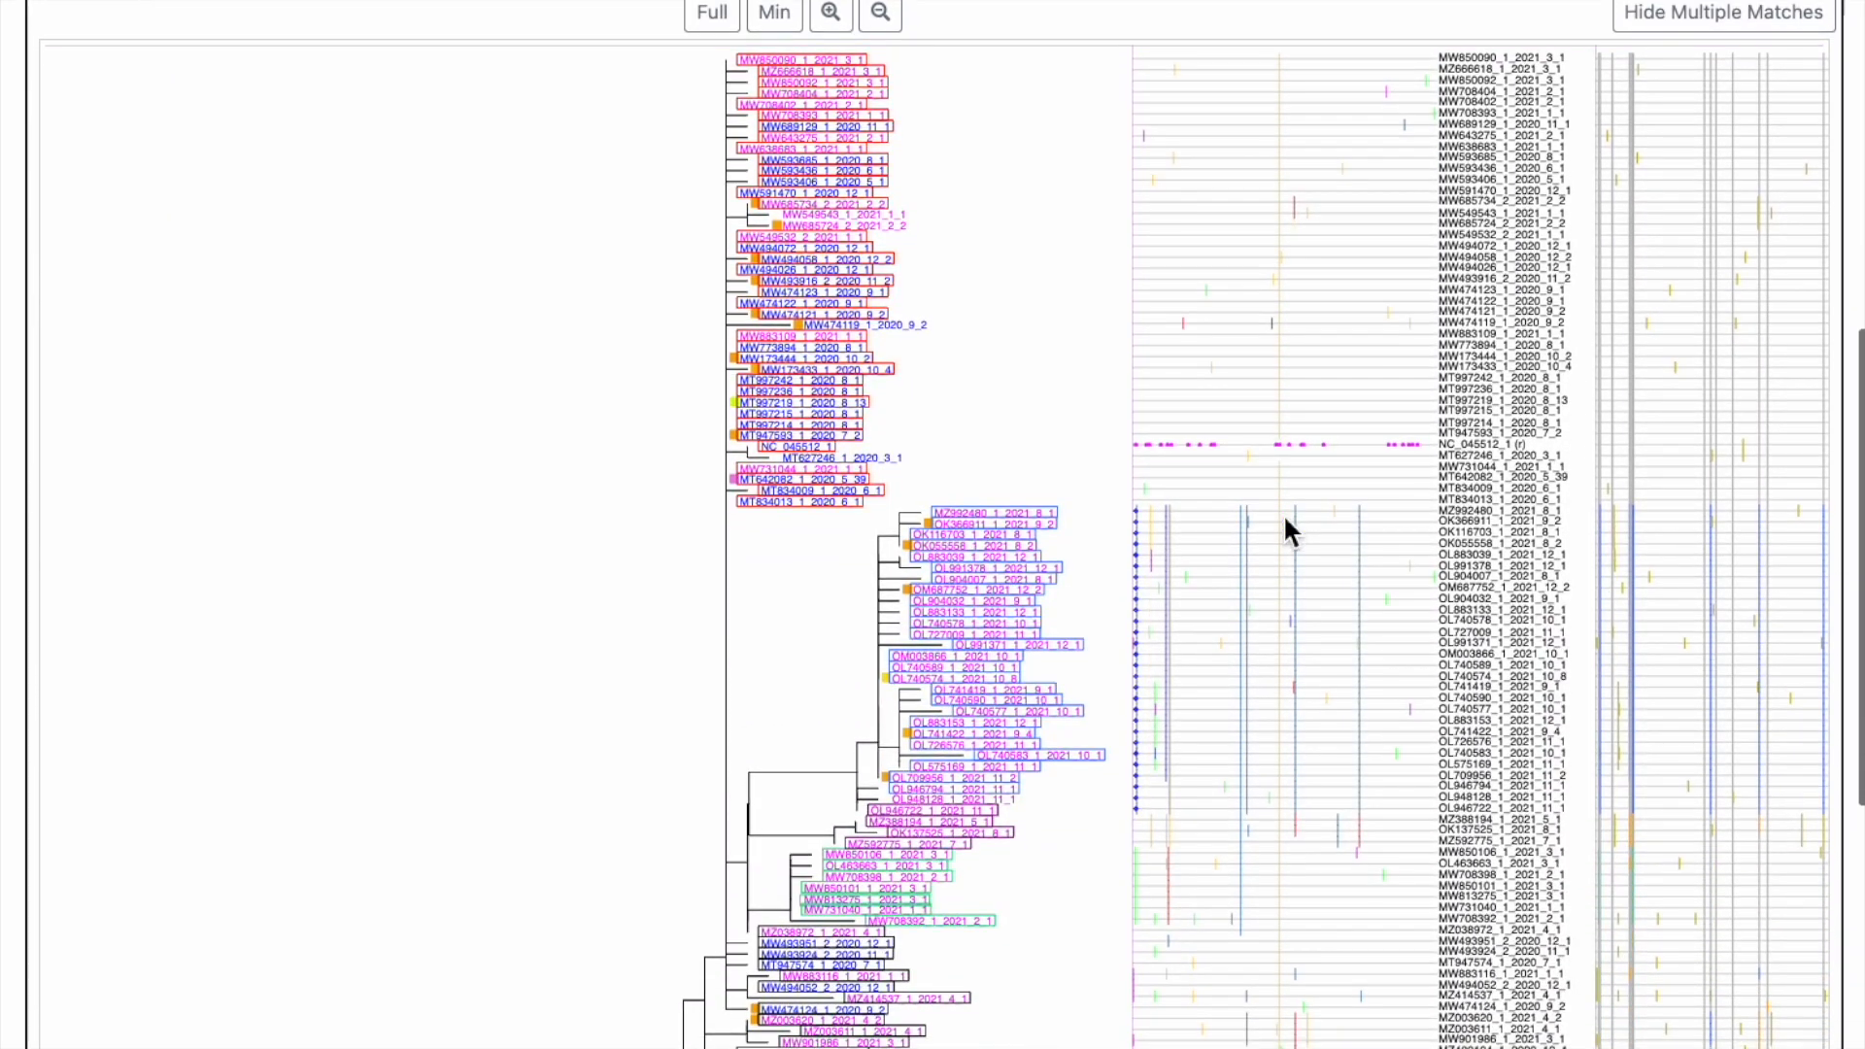
scroll(1289, 472, "up", 10)
scroll(1286, 468, "down", 1)
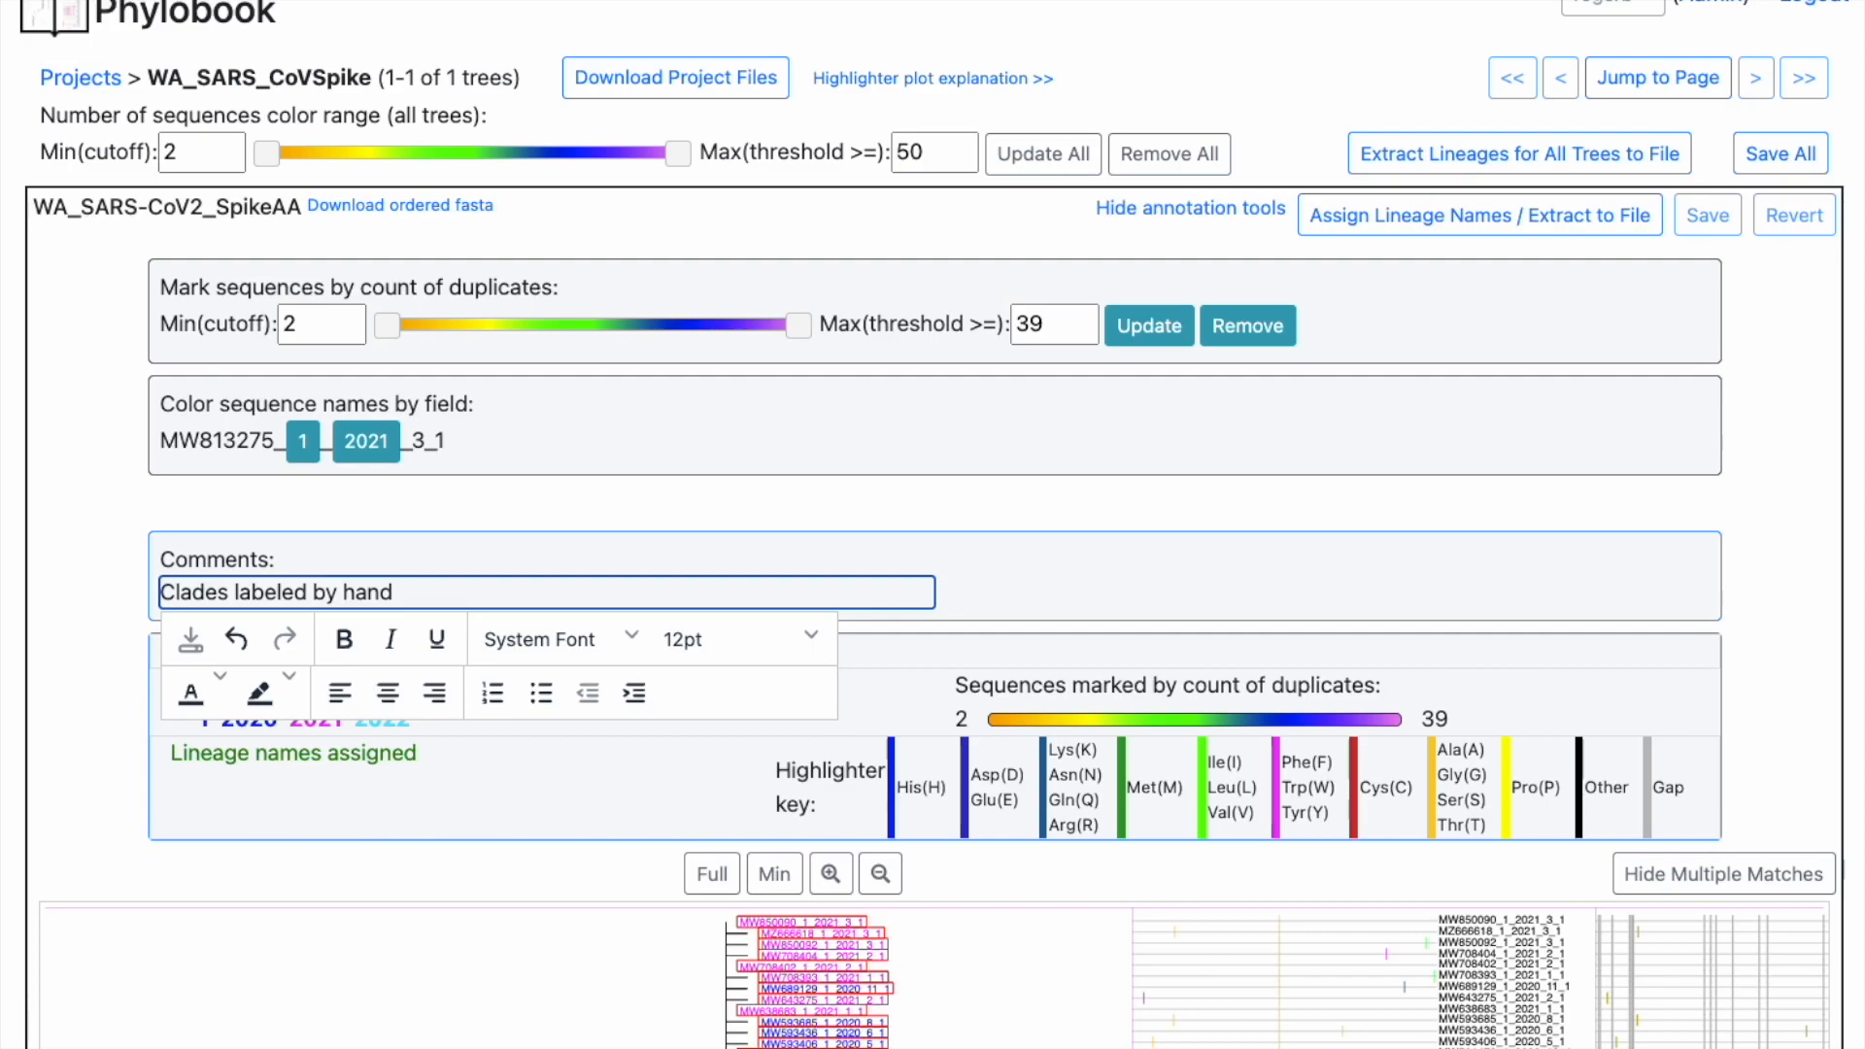
left_click(359, 46)
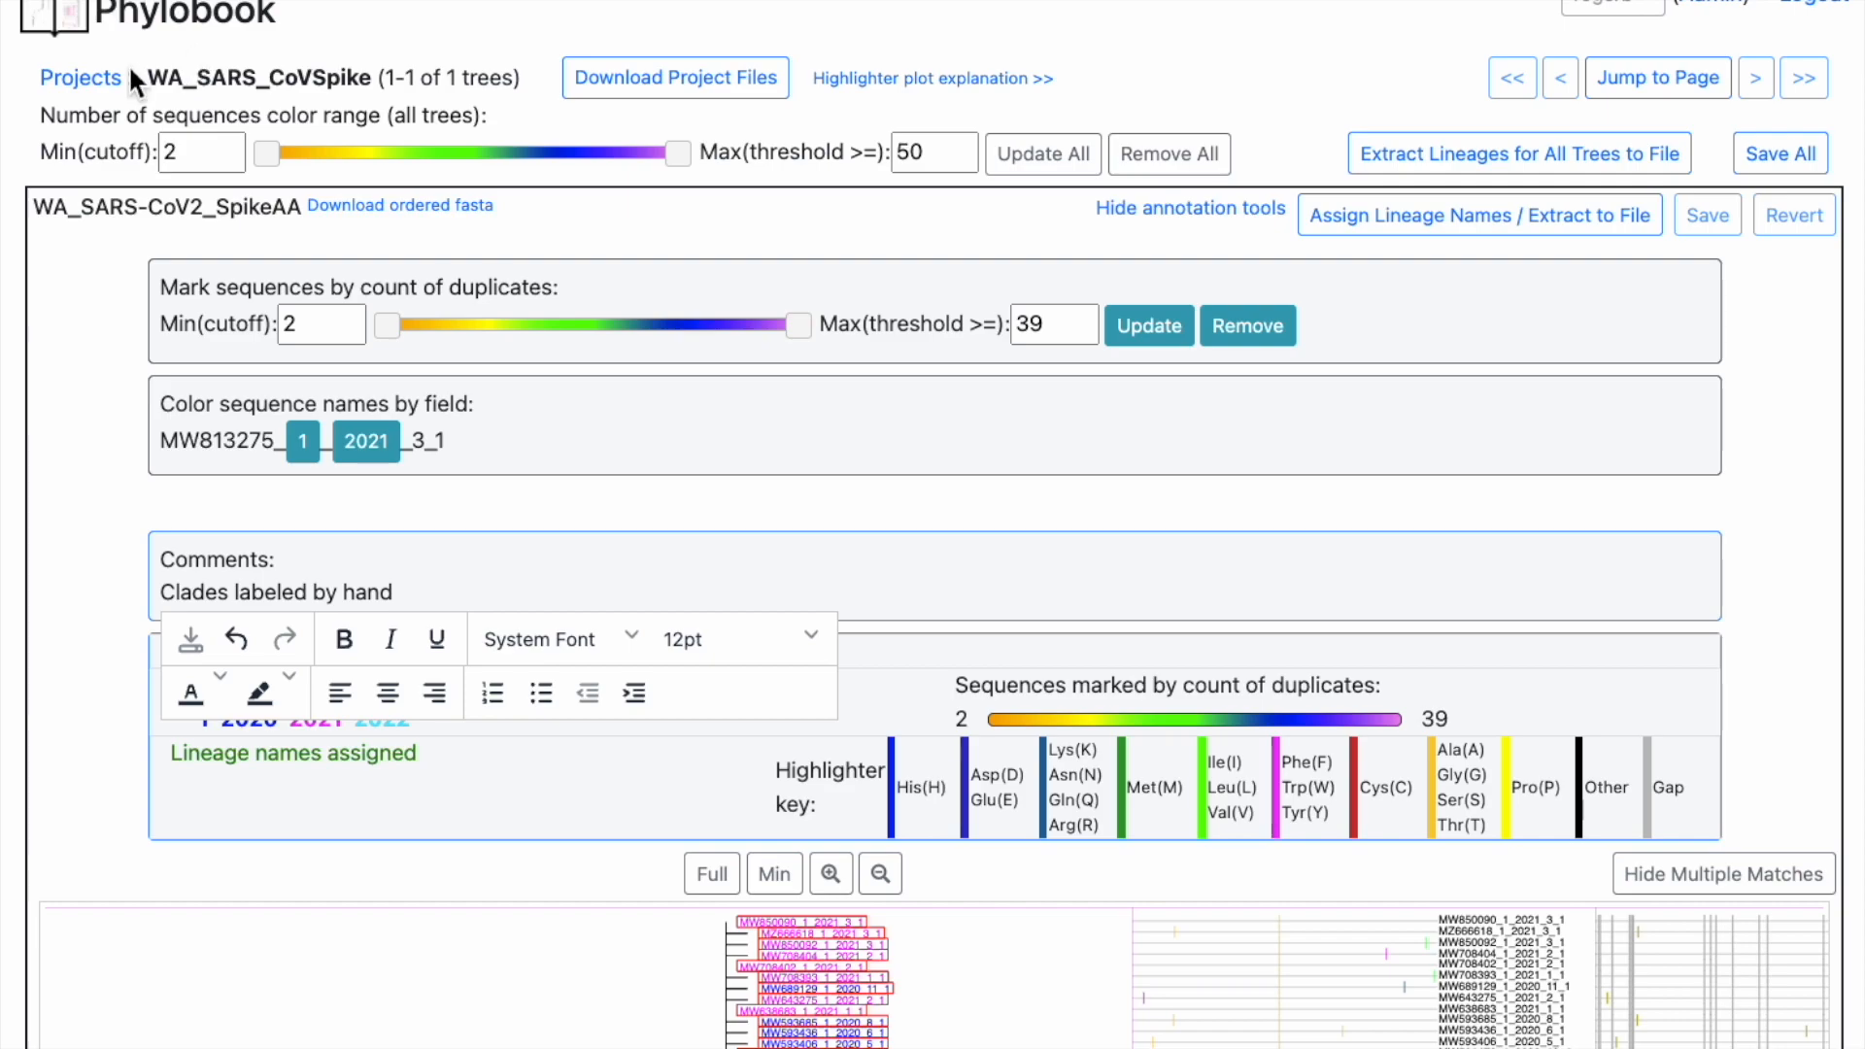
Step: Return to the projects list, open PIC_partners_transmitter_master from the PIC group and look through its trees
left_click(99, 79)
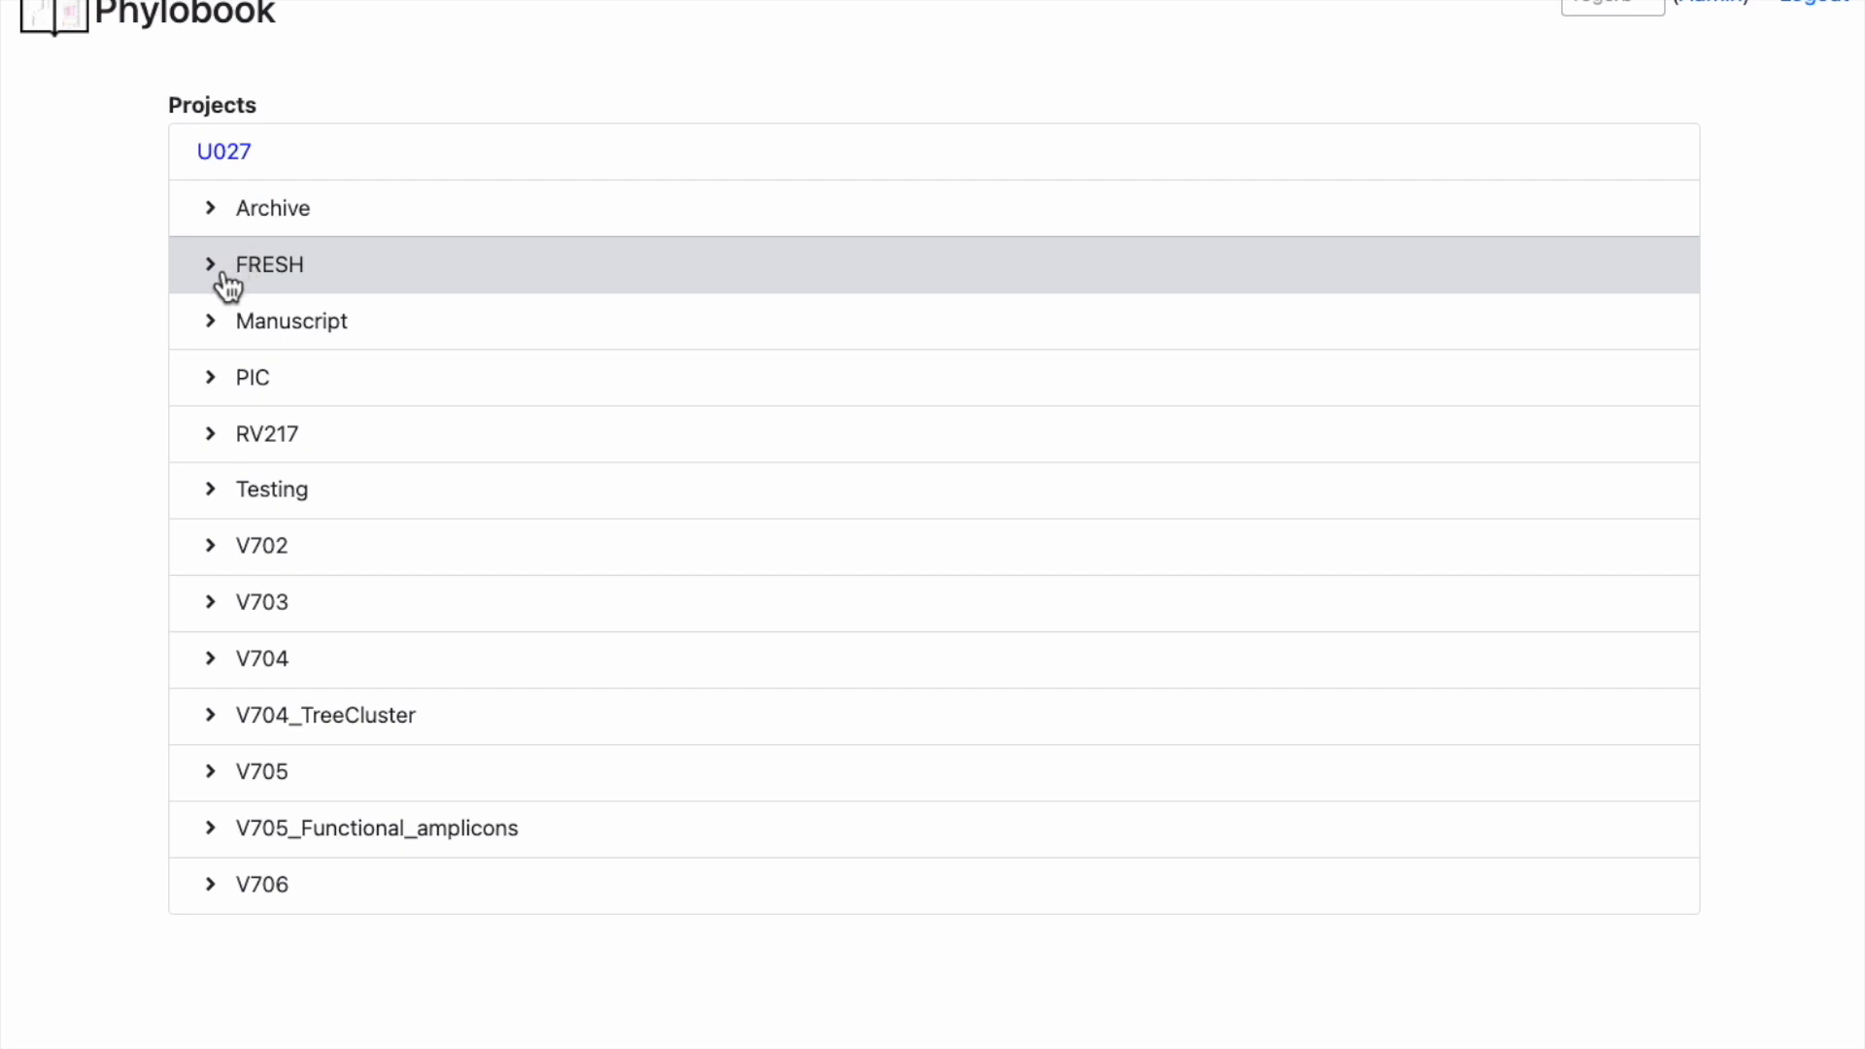
left_click(227, 284)
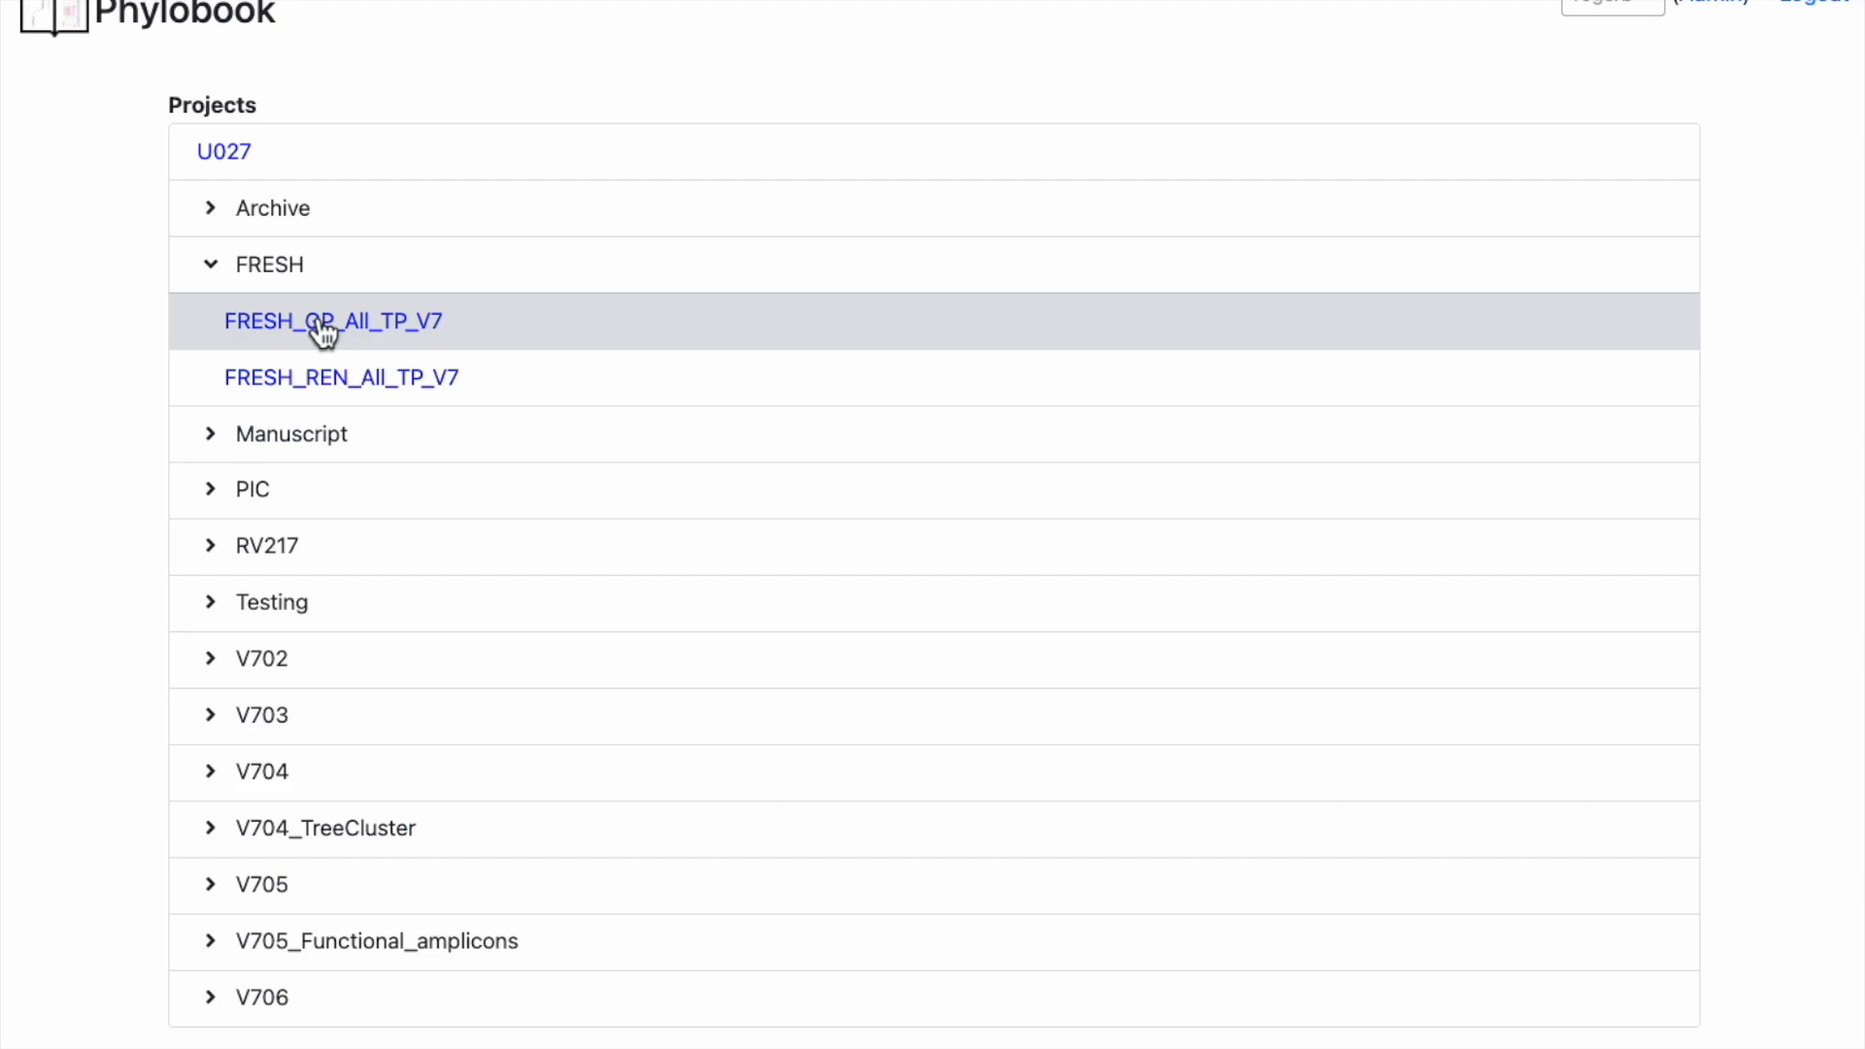
left_click(215, 492)
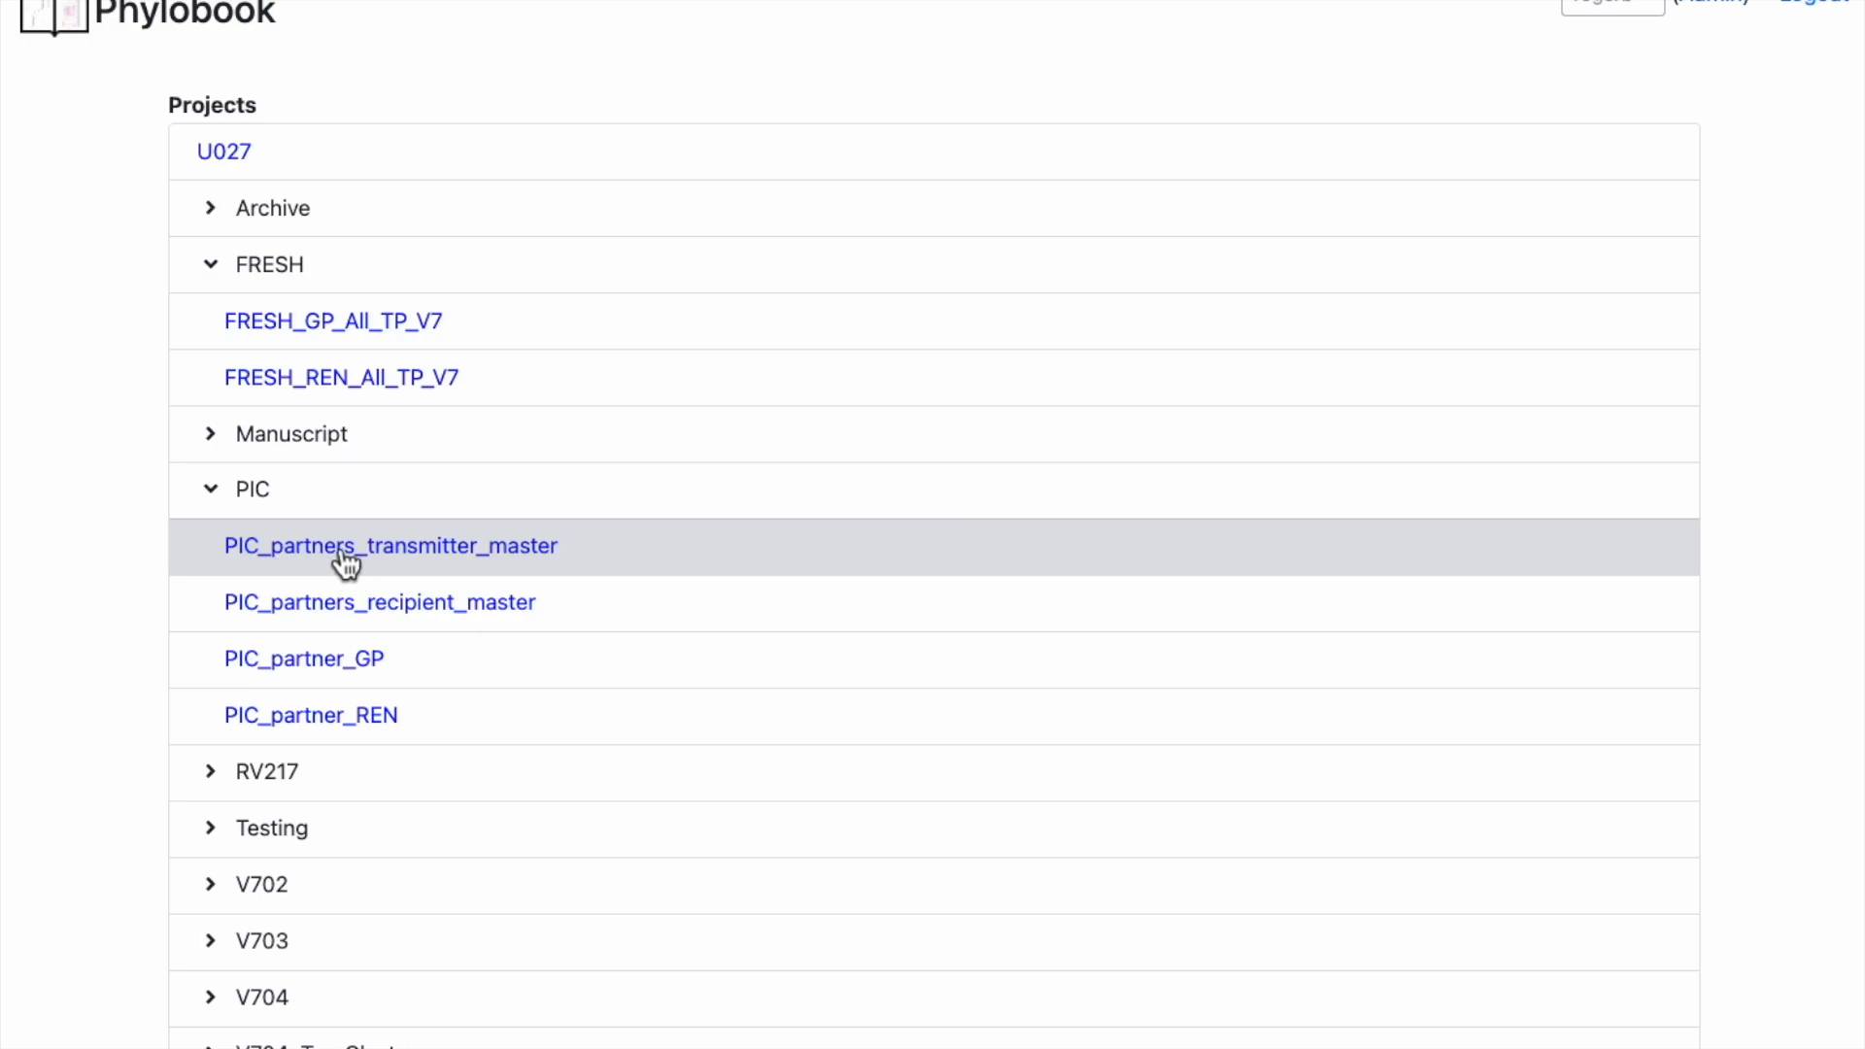
left_click(348, 561)
scroll(368, 528, "down", 10)
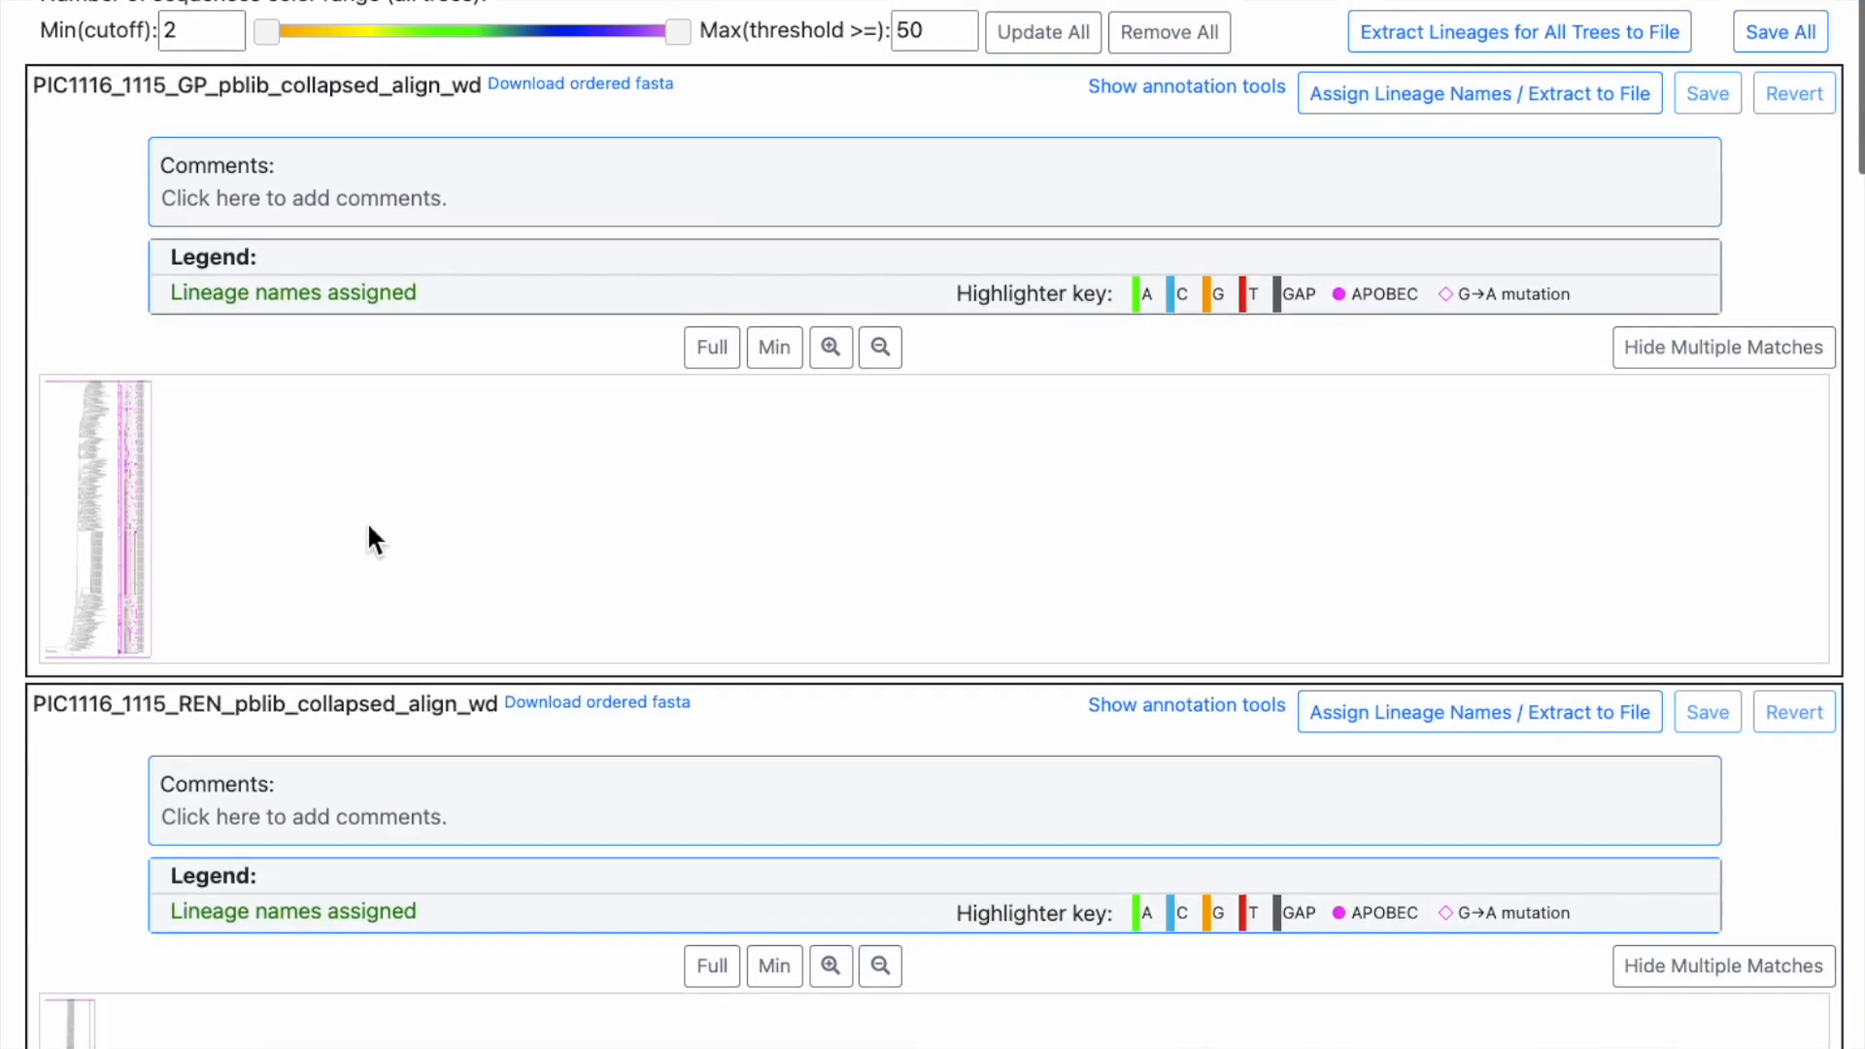
scroll(367, 525, "down", 20)
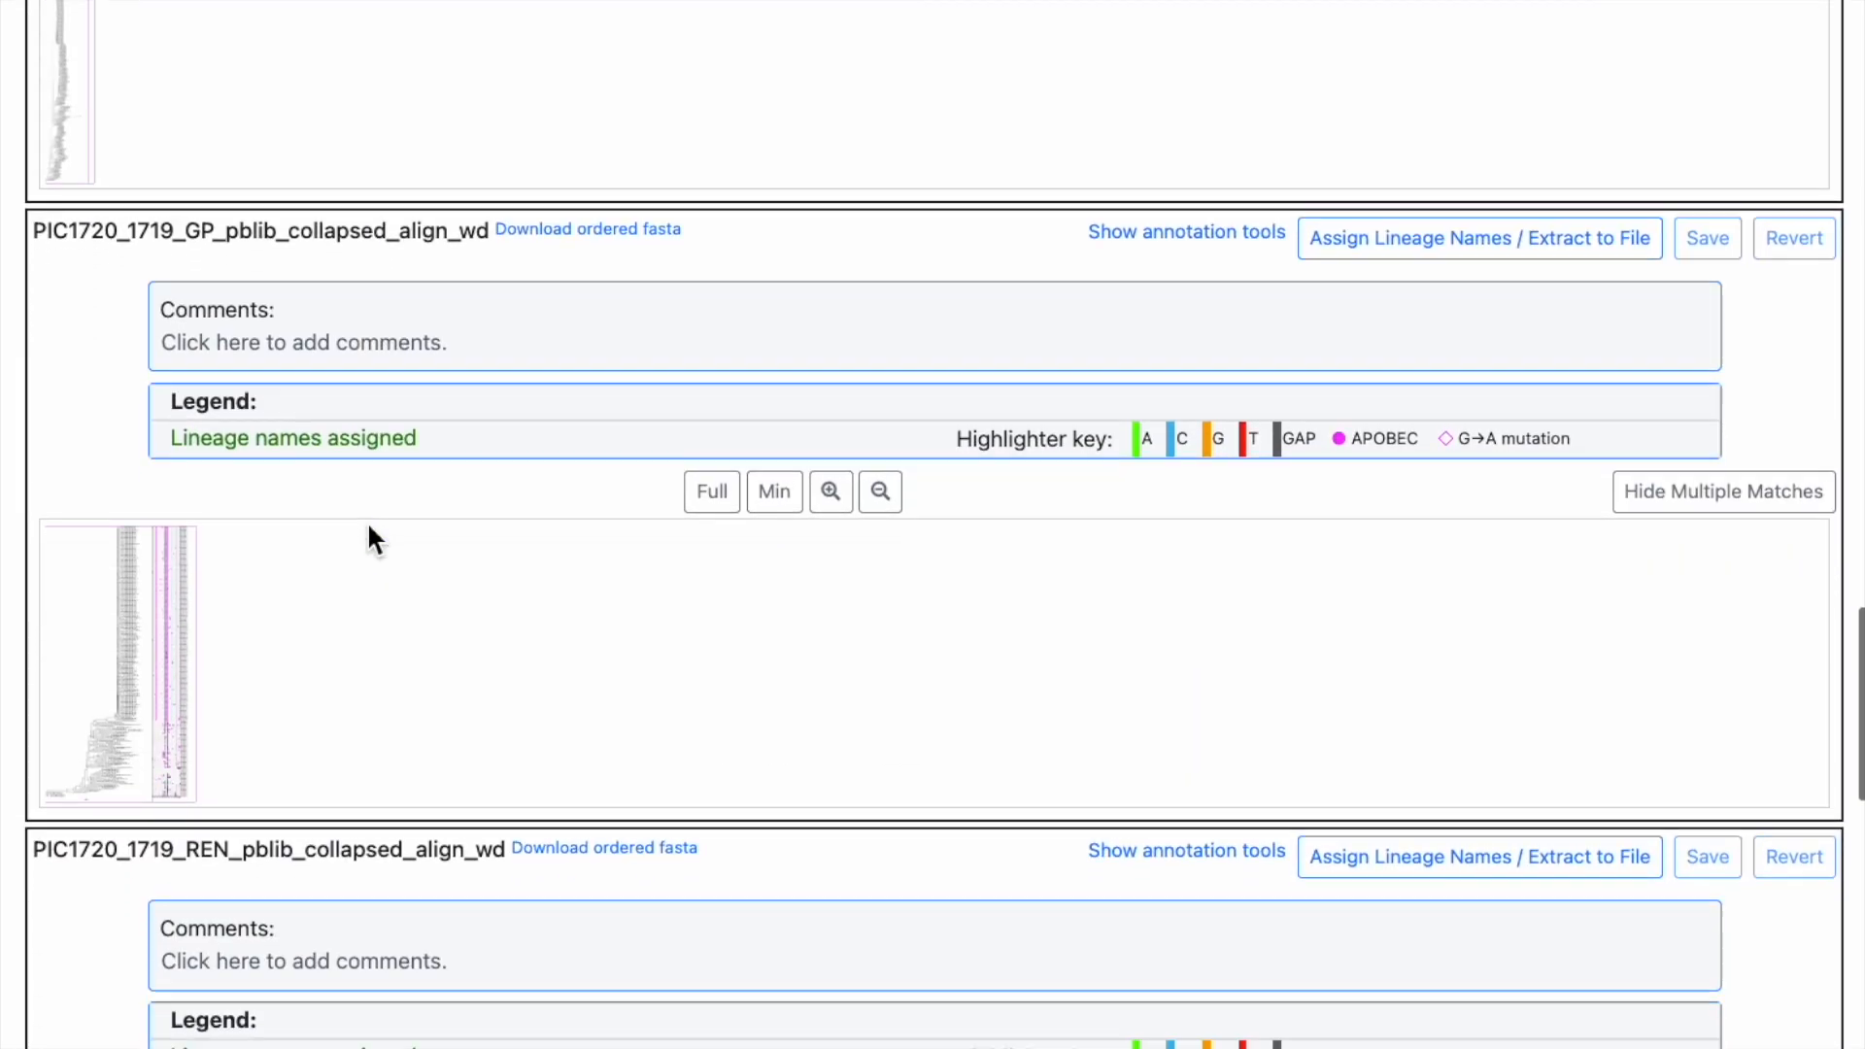
scroll(367, 524, "up", 20)
scroll(368, 530, "up", 5)
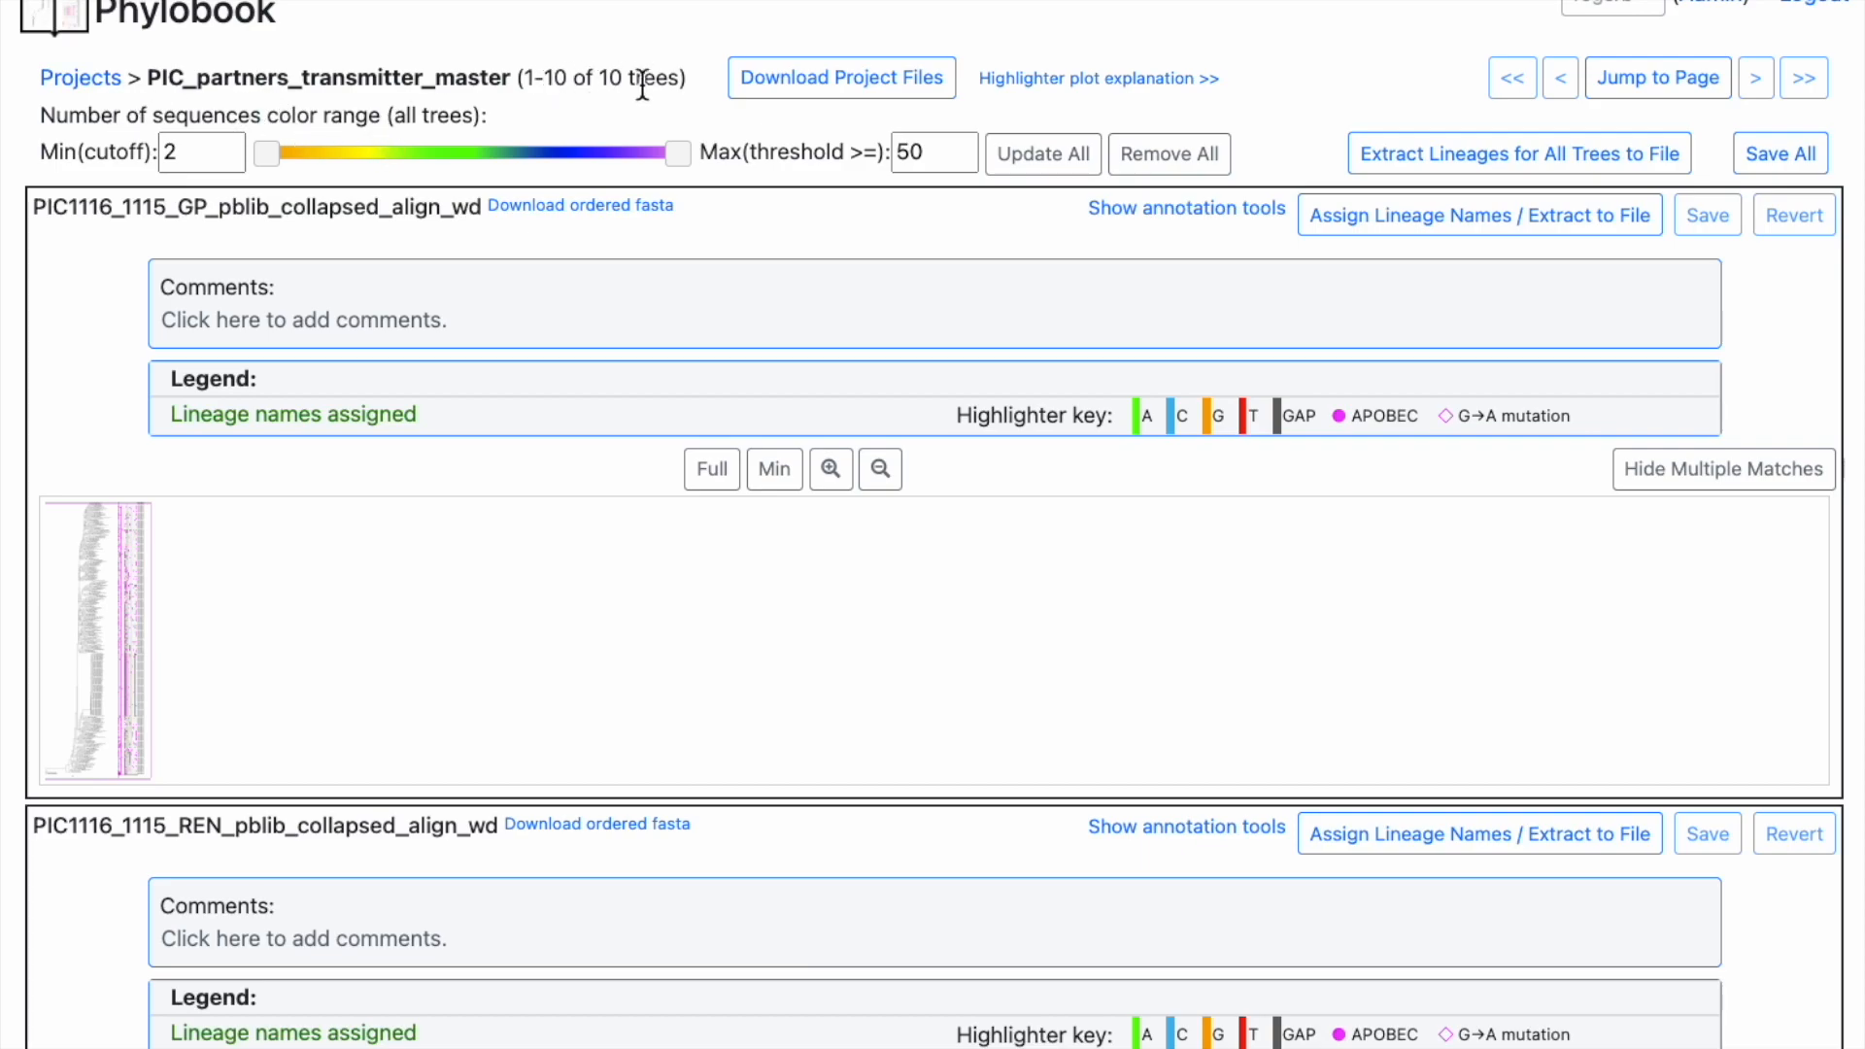
Step: Return to the projects list, open 5_V704_GP_Completed from the V704 group and look through its first page of trees
left_click(113, 87)
left_click(226, 661)
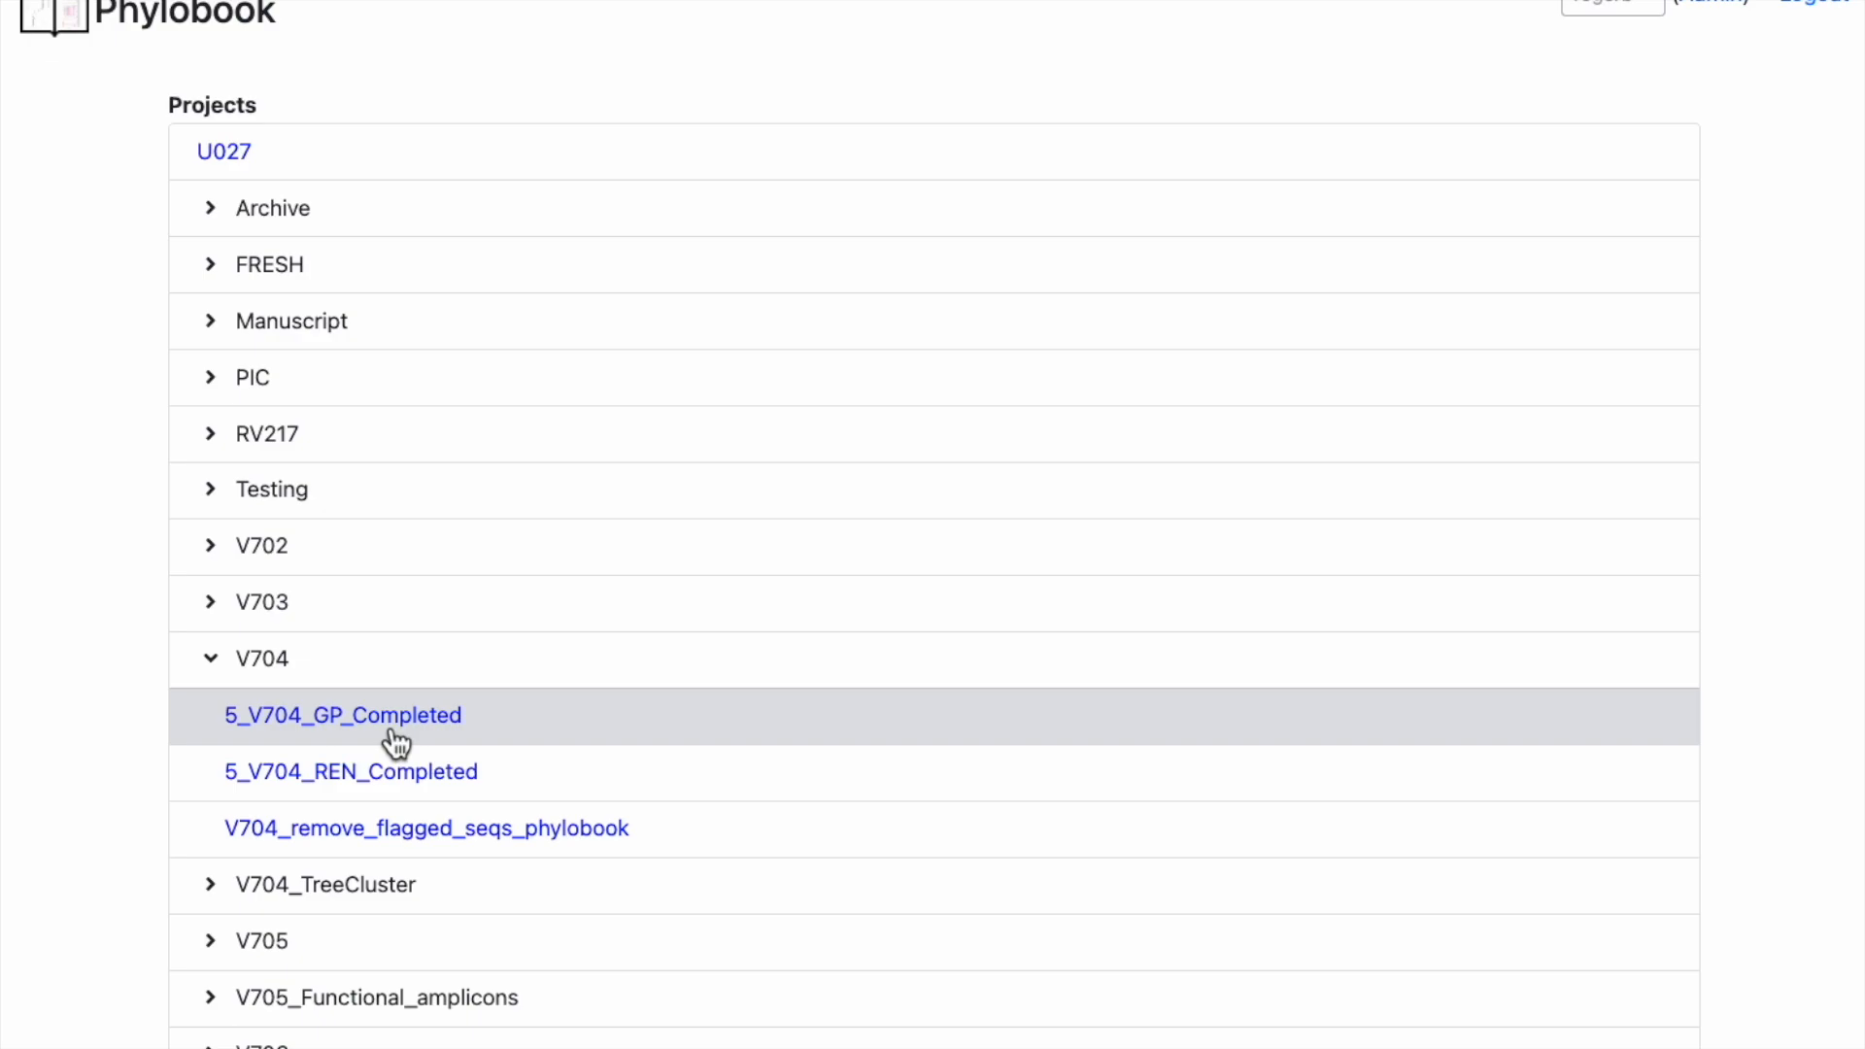
left_click(395, 740)
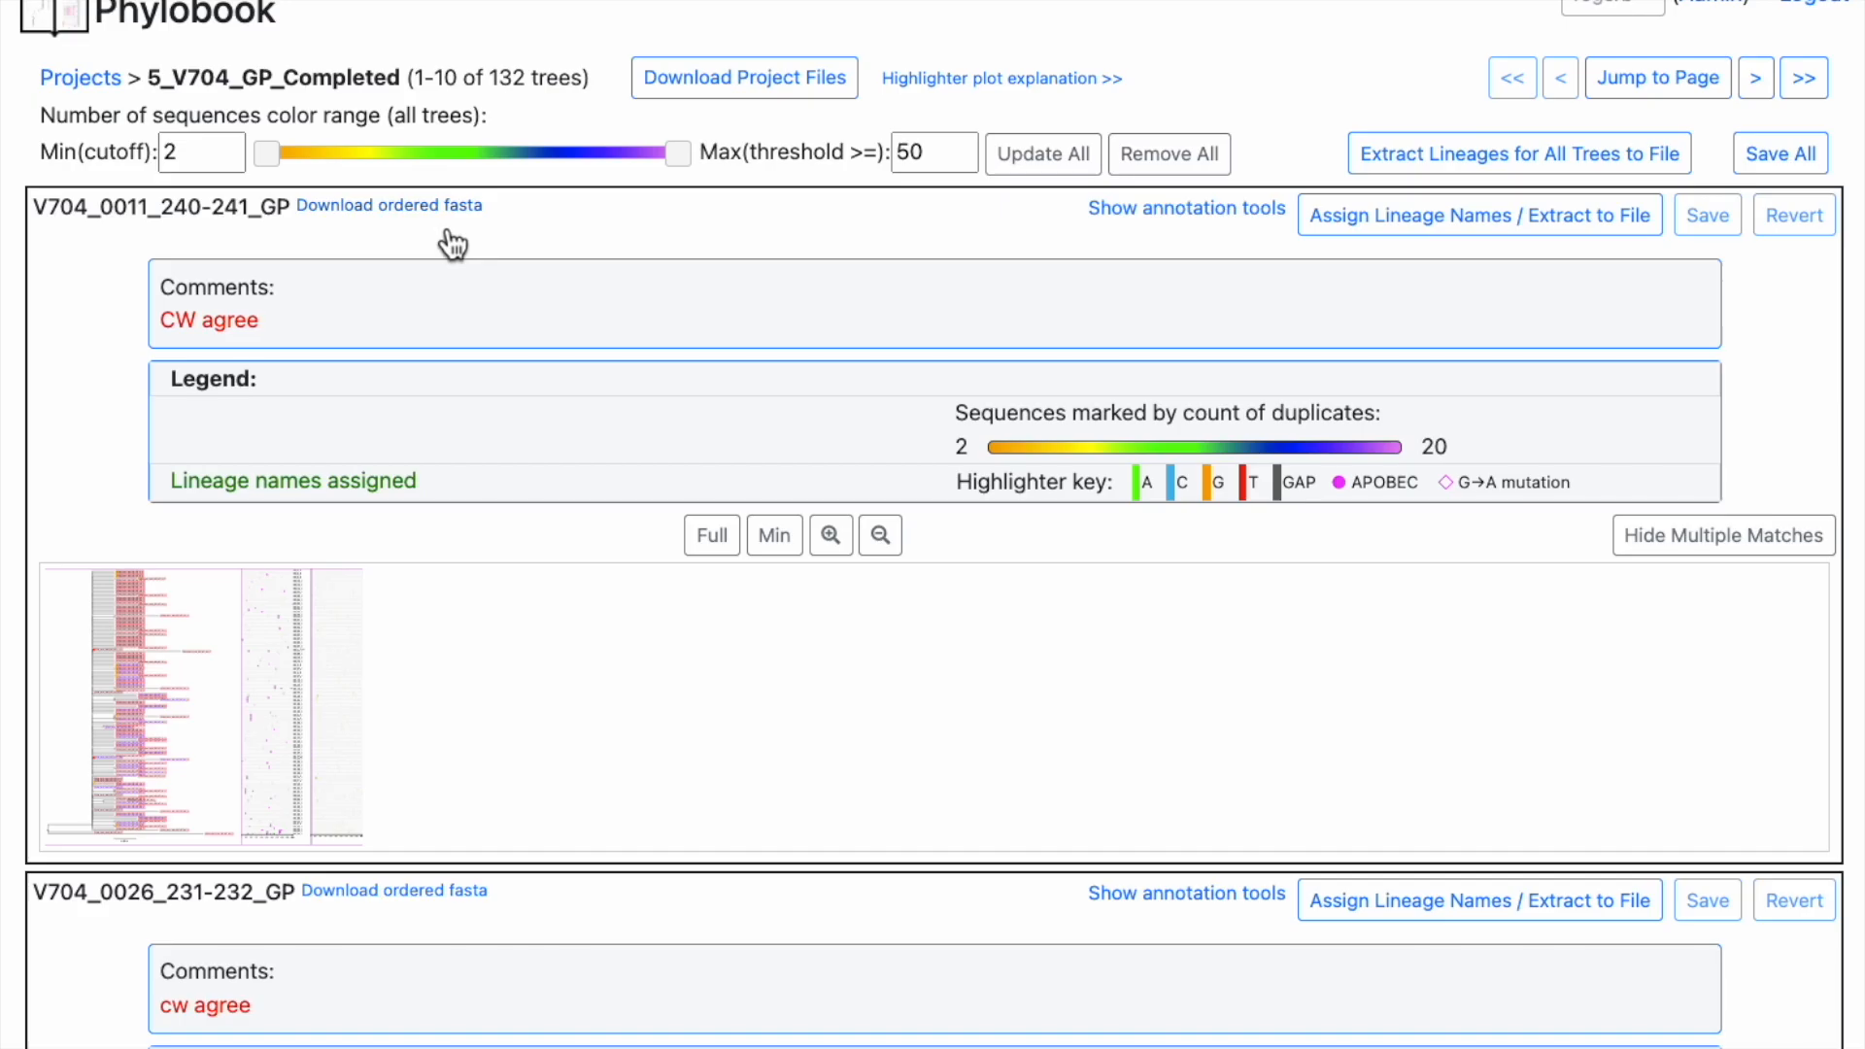
scroll(439, 237, "down", 20)
scroll(439, 237, "up", 20)
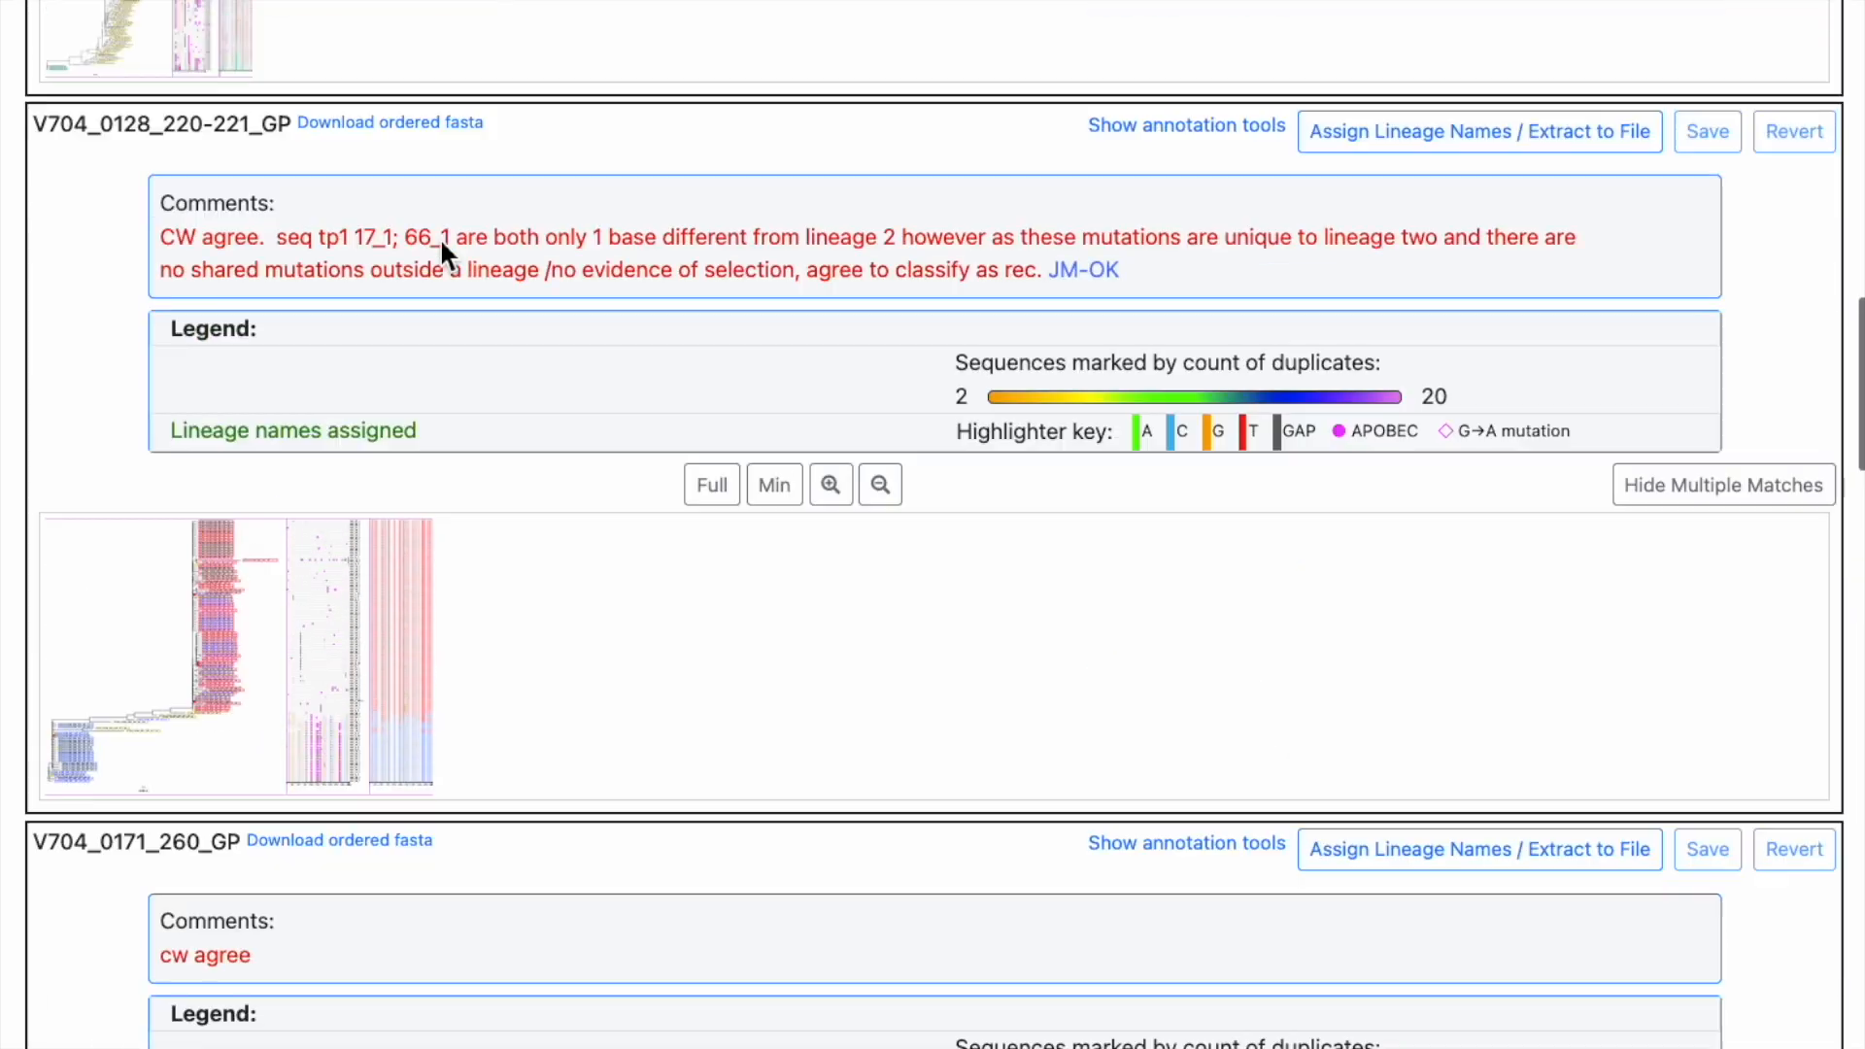
scroll(552, 241, "down", 2)
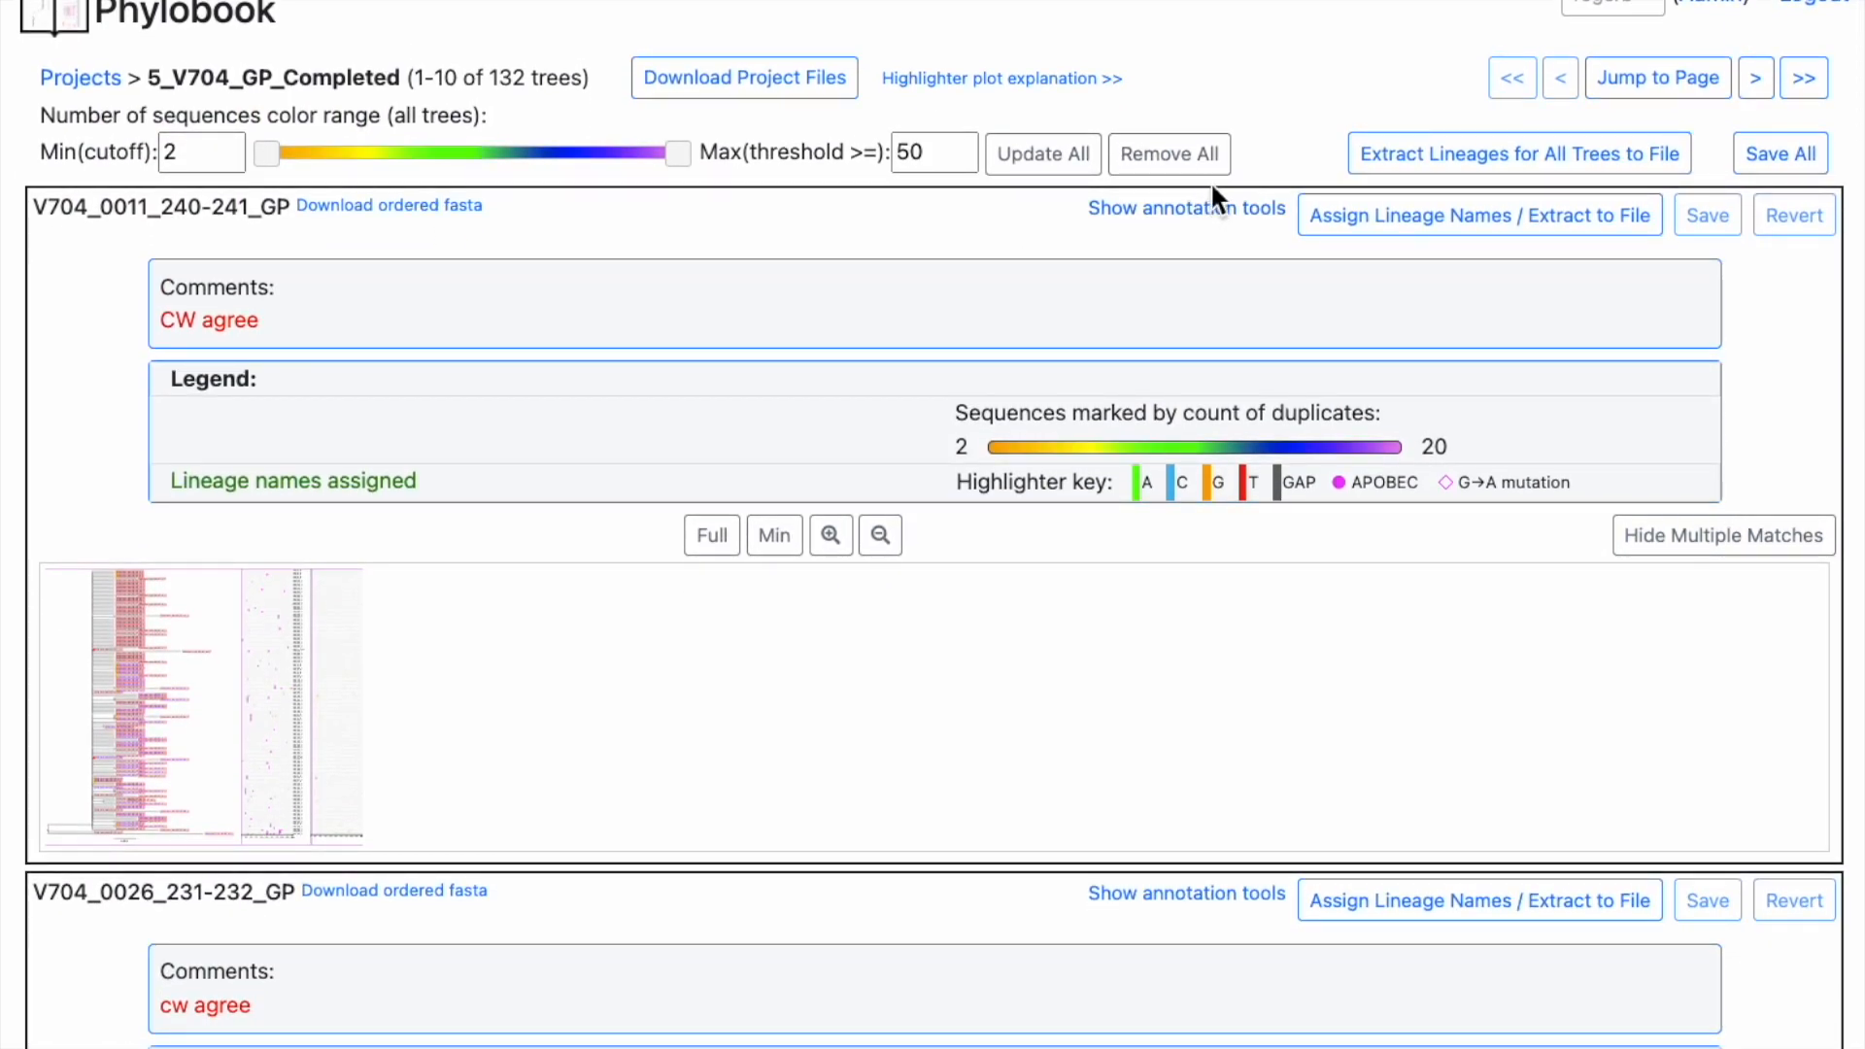
Step: Page forward to trees 21-30, and jump directly to the page beginning with V704_2315_160-161_GP
left_click(1770, 87)
left_click(1770, 88)
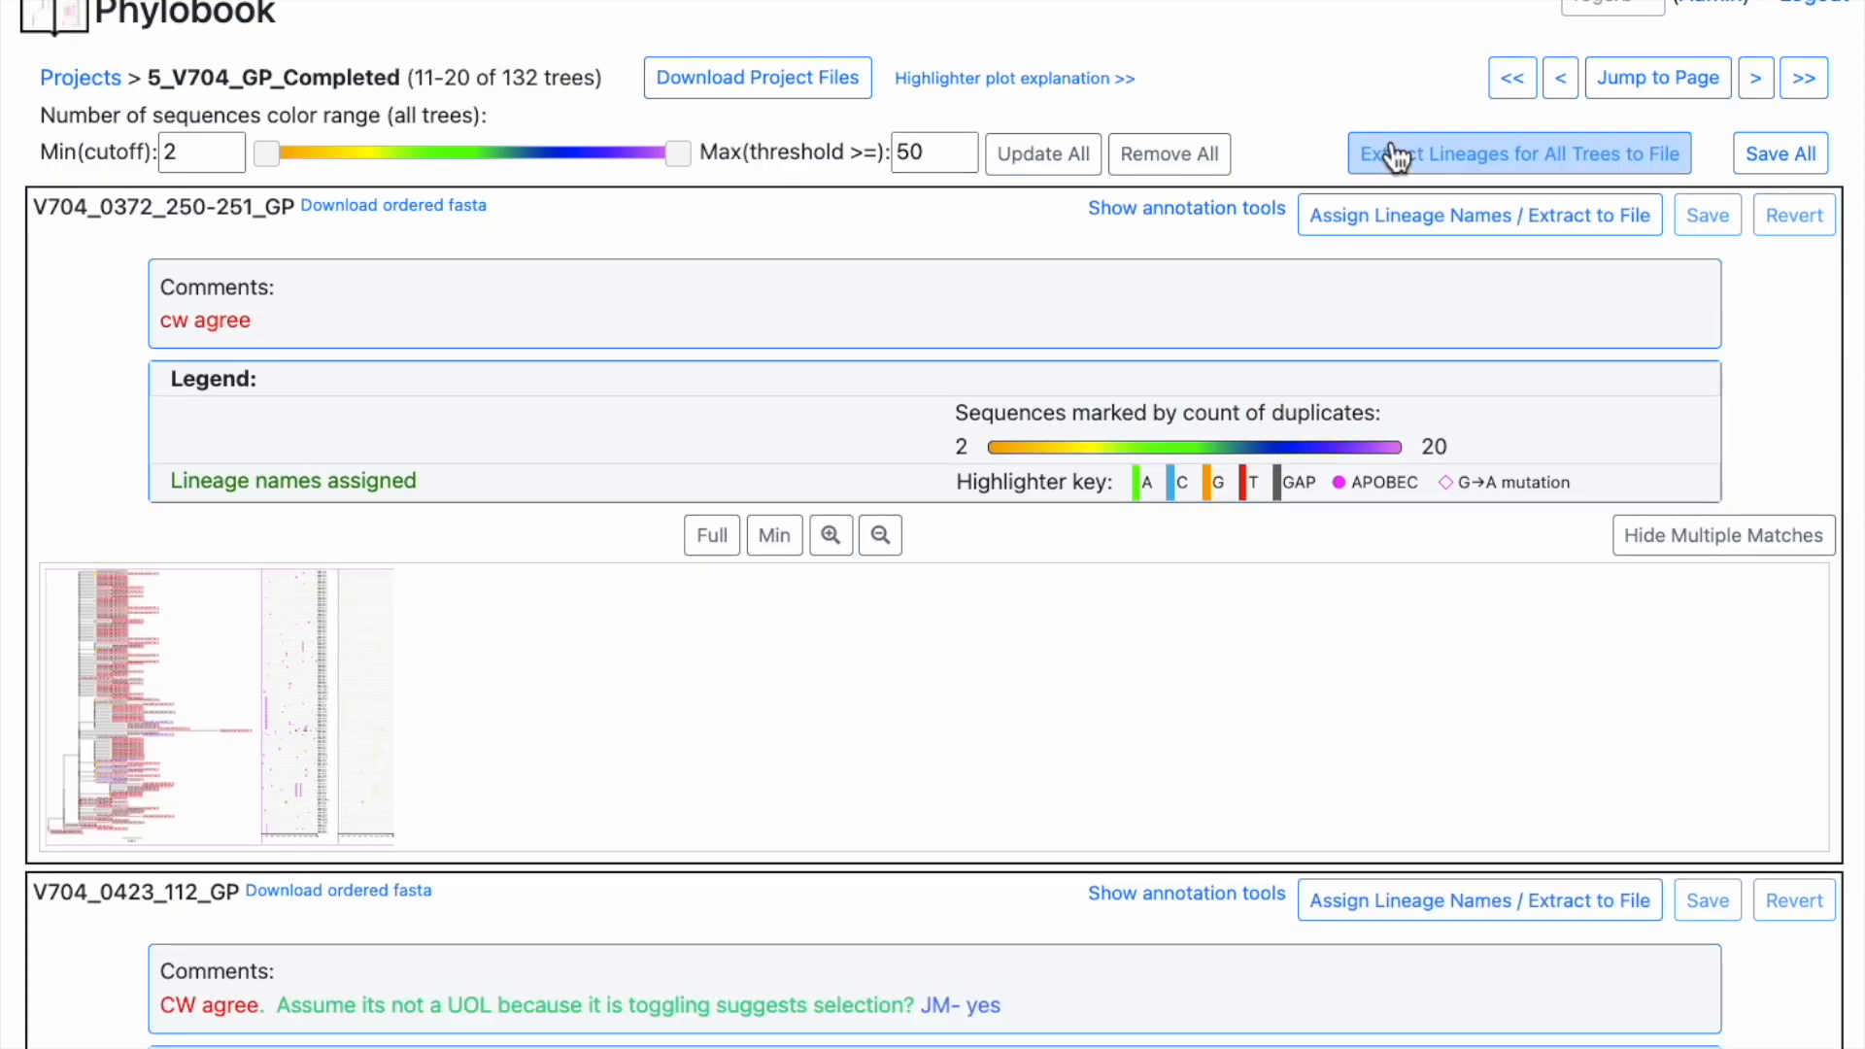
left_click(1758, 86)
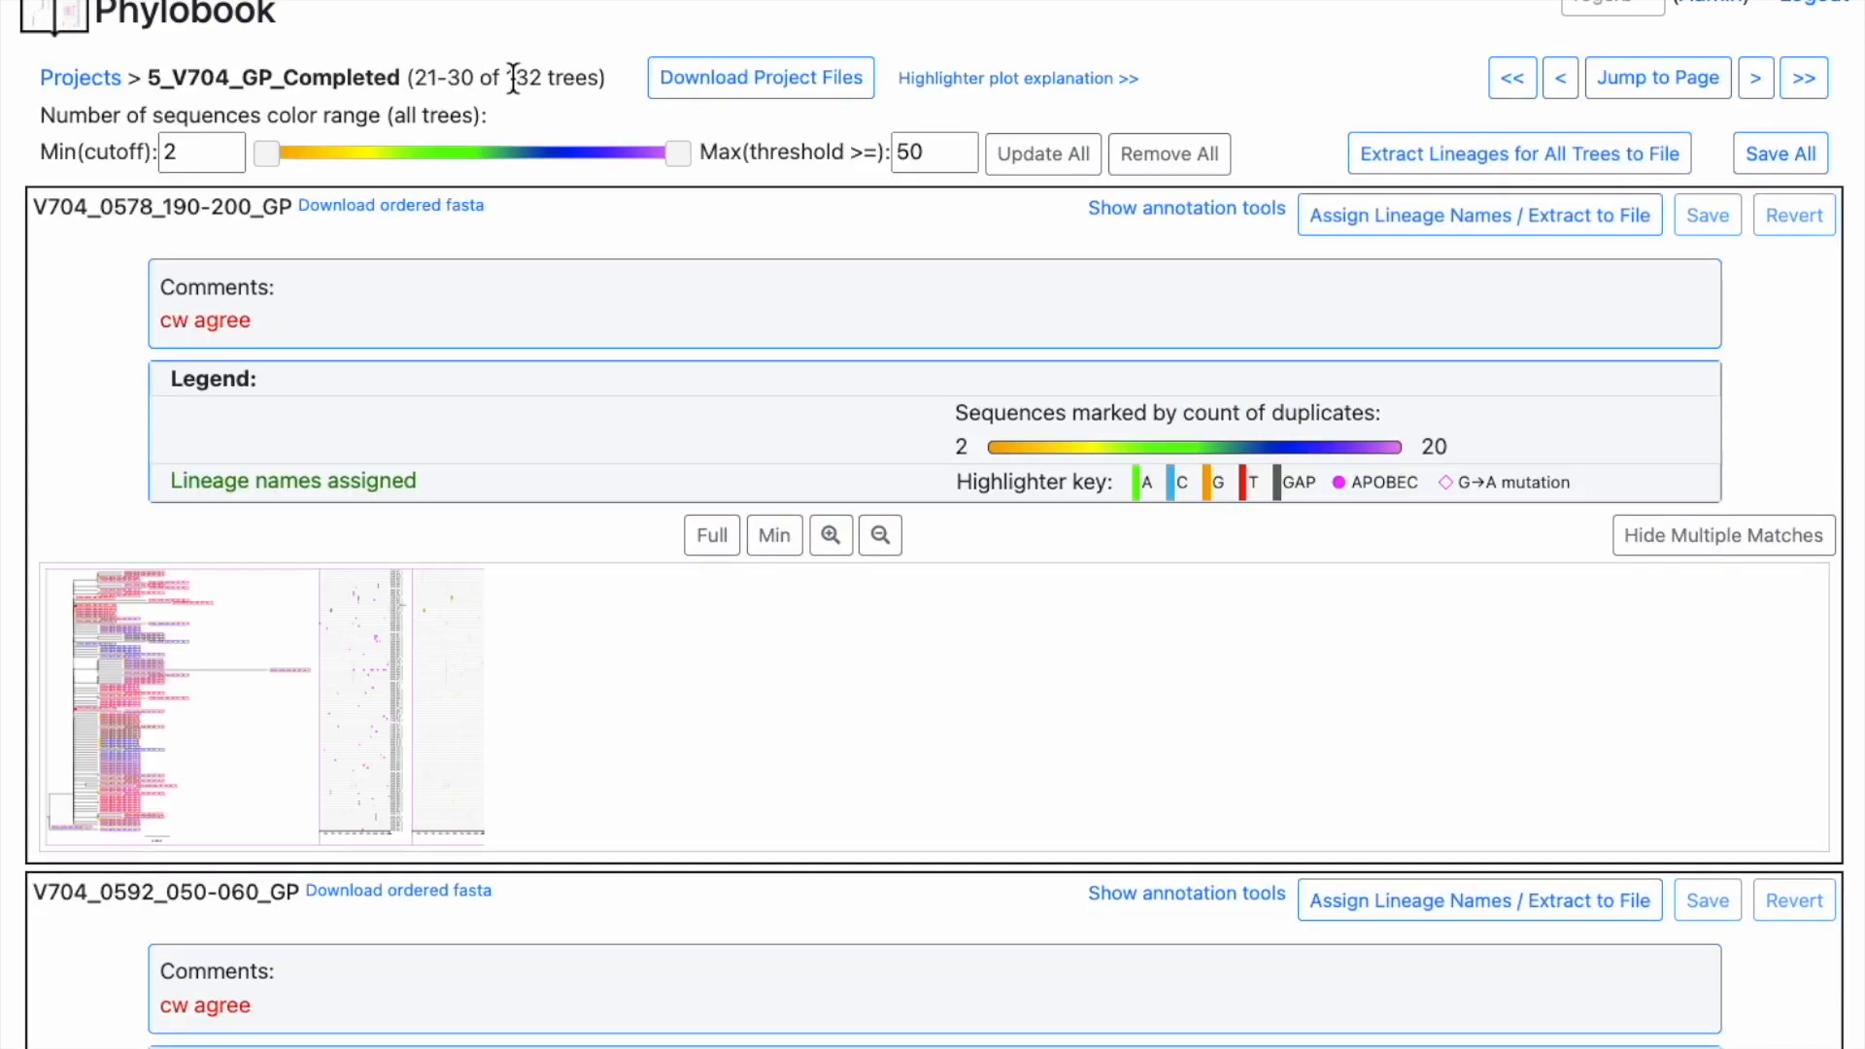
left_click(1642, 78)
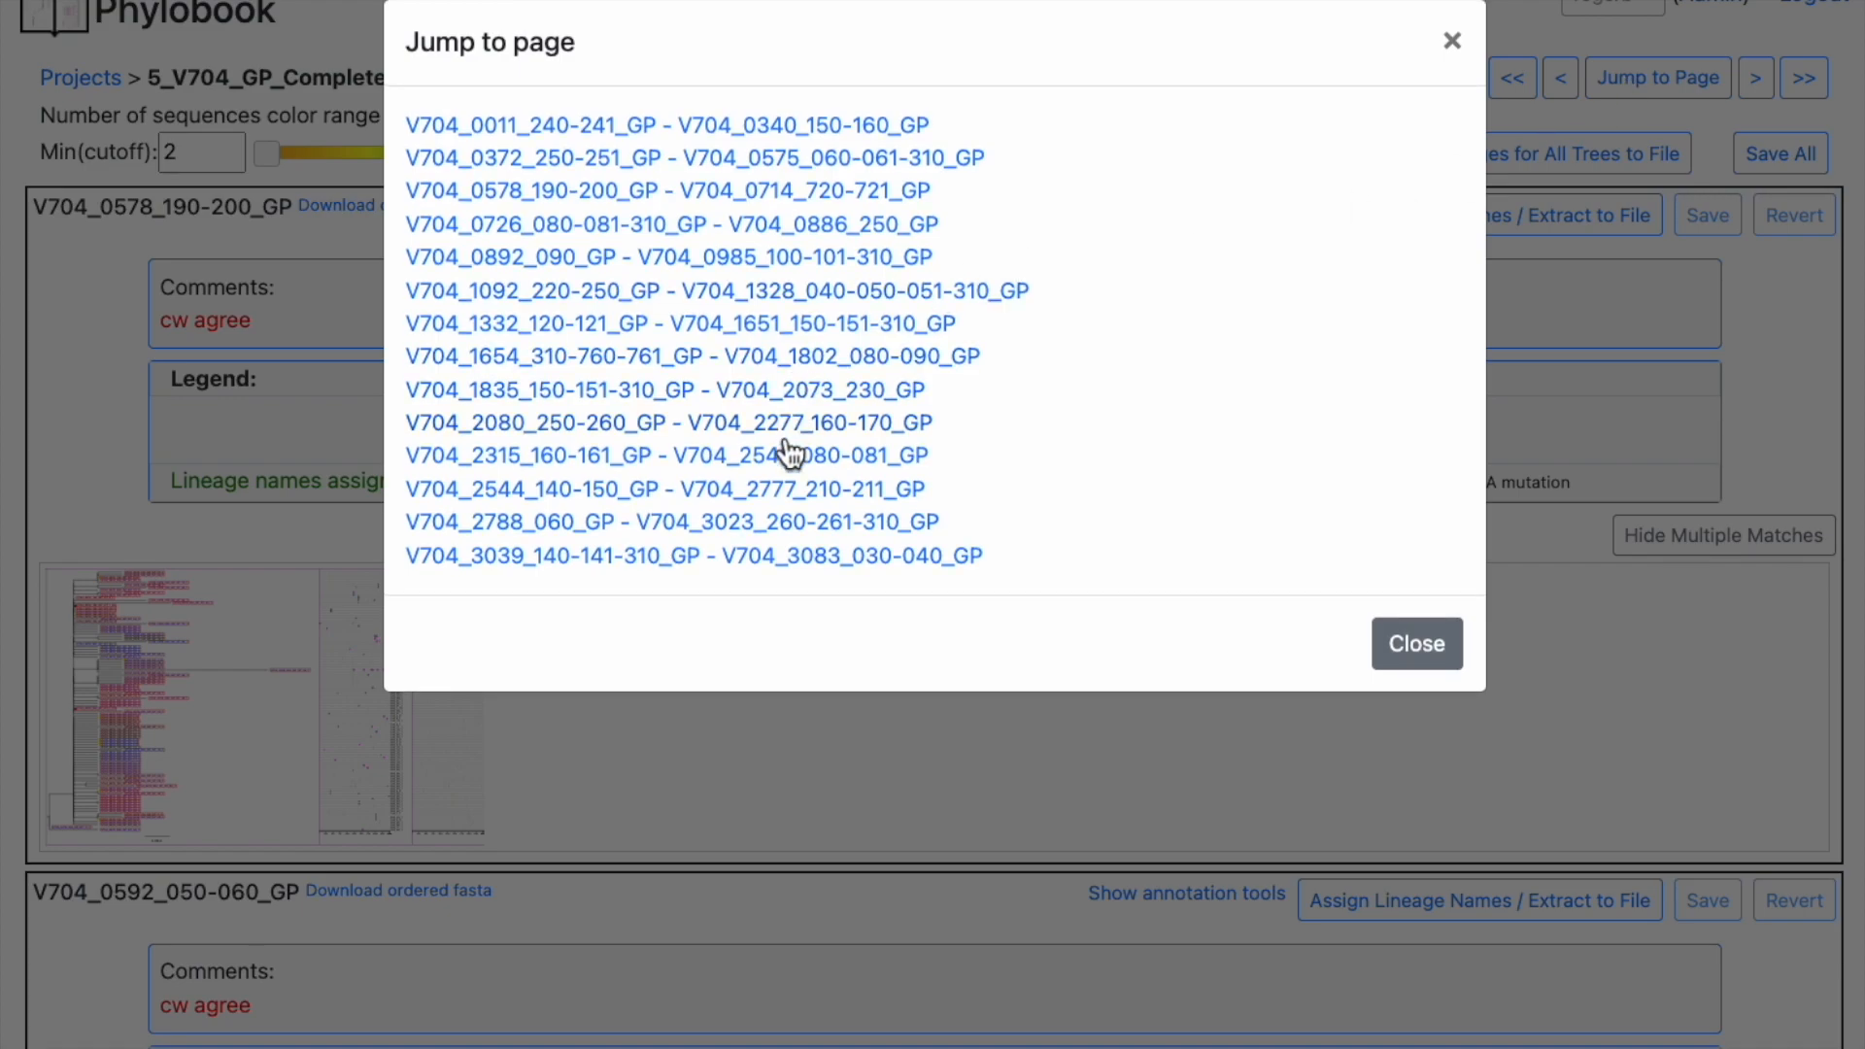
left_click(790, 462)
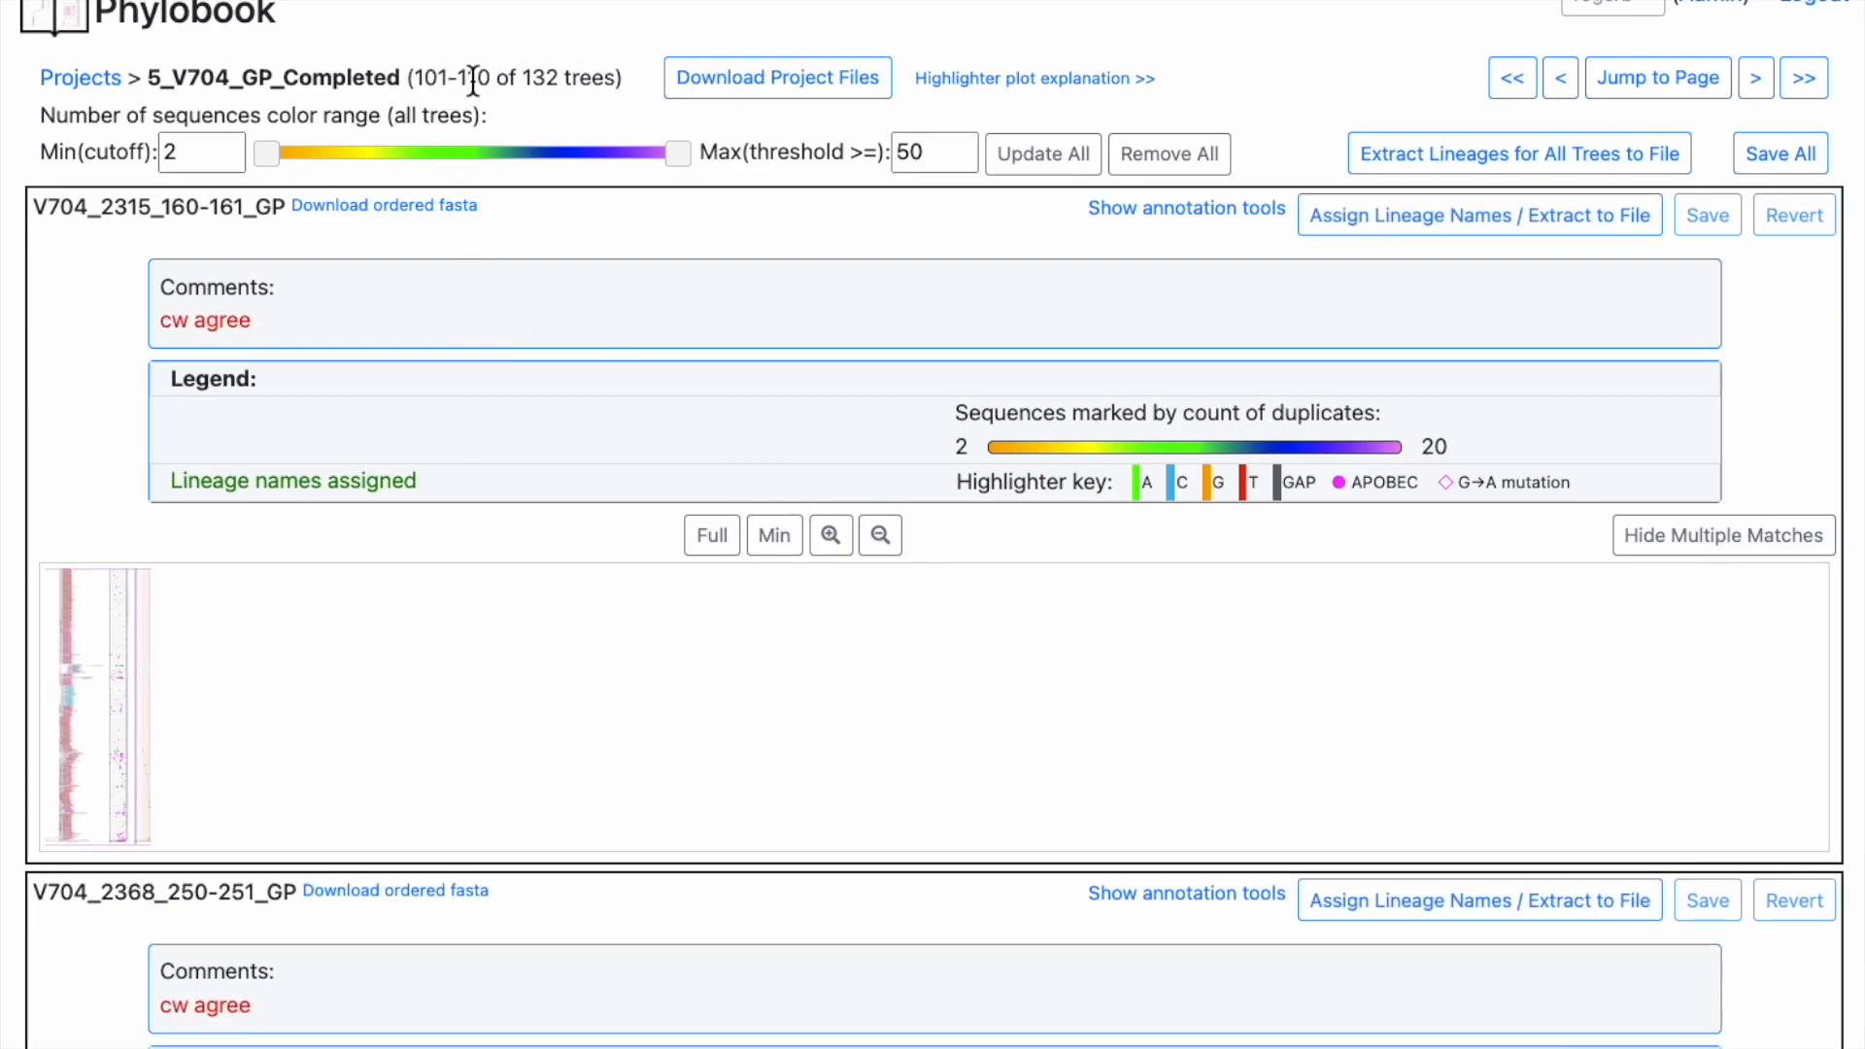
Step: Go to the last page of the project's trees and return to the first page
left_click(1809, 97)
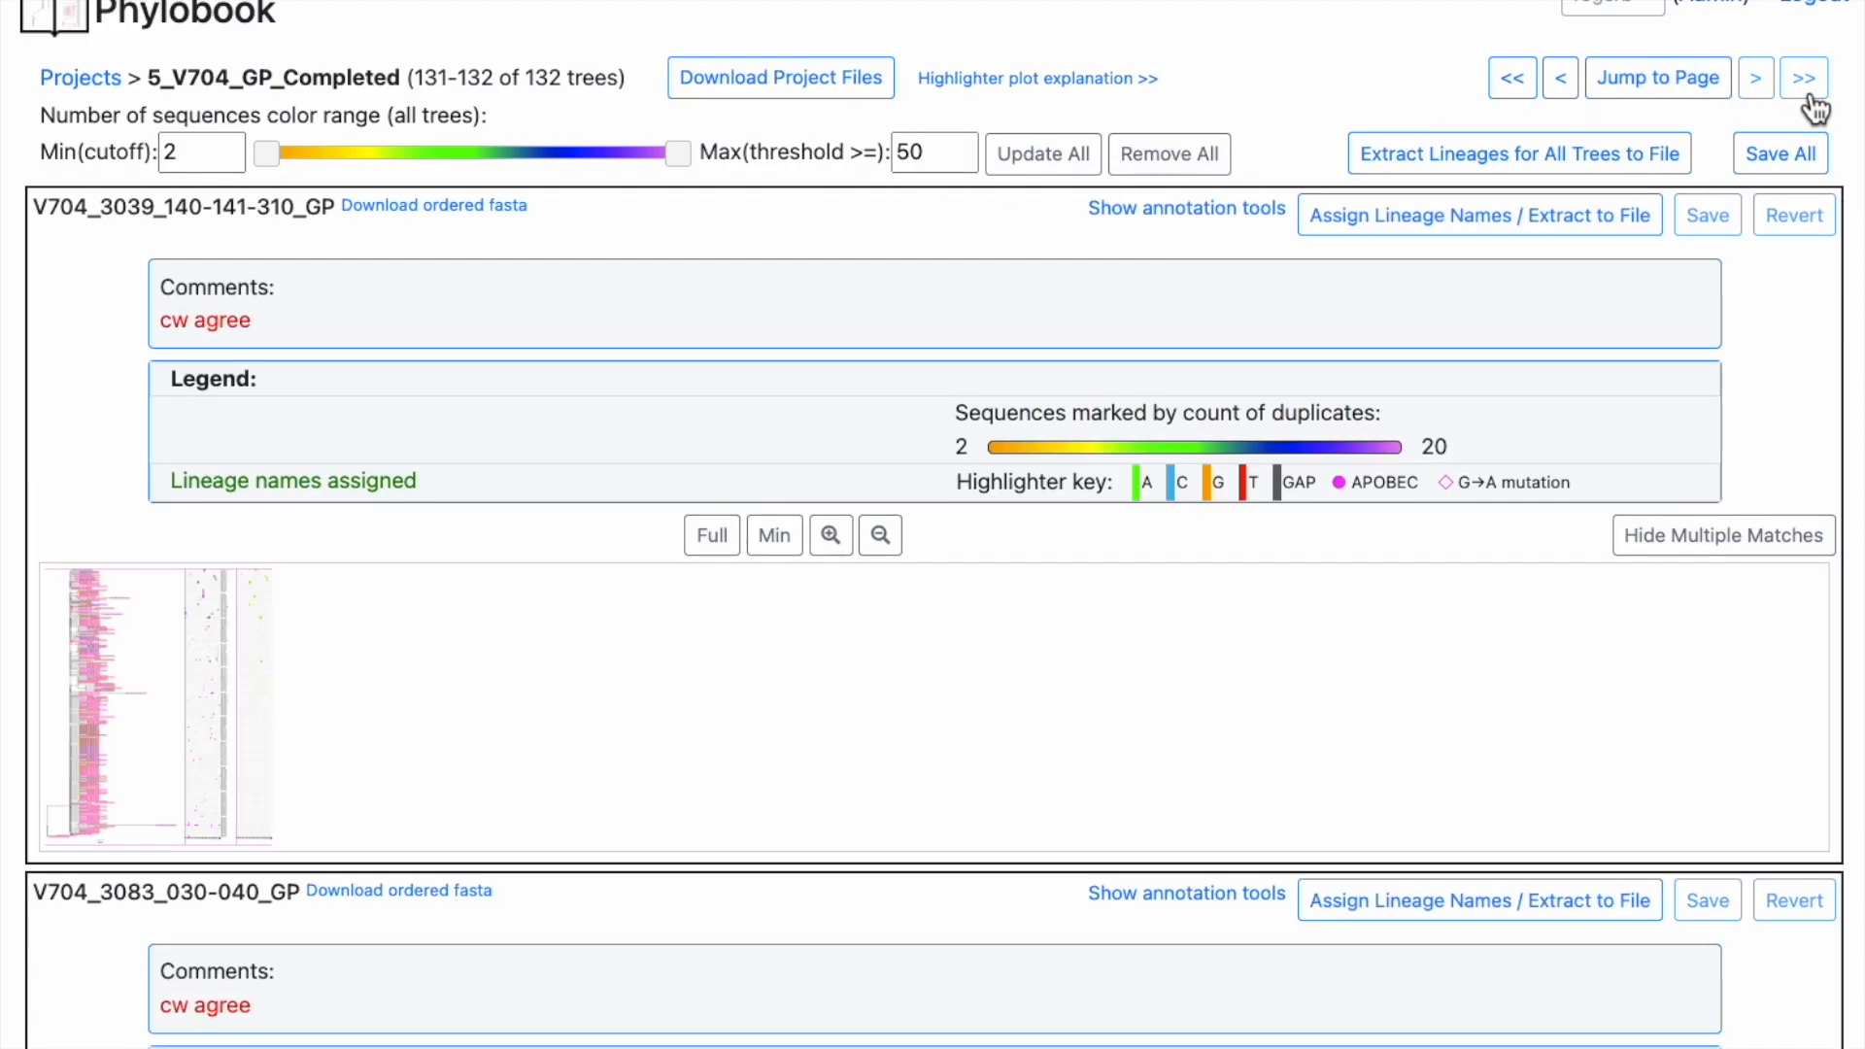
left_click(1529, 96)
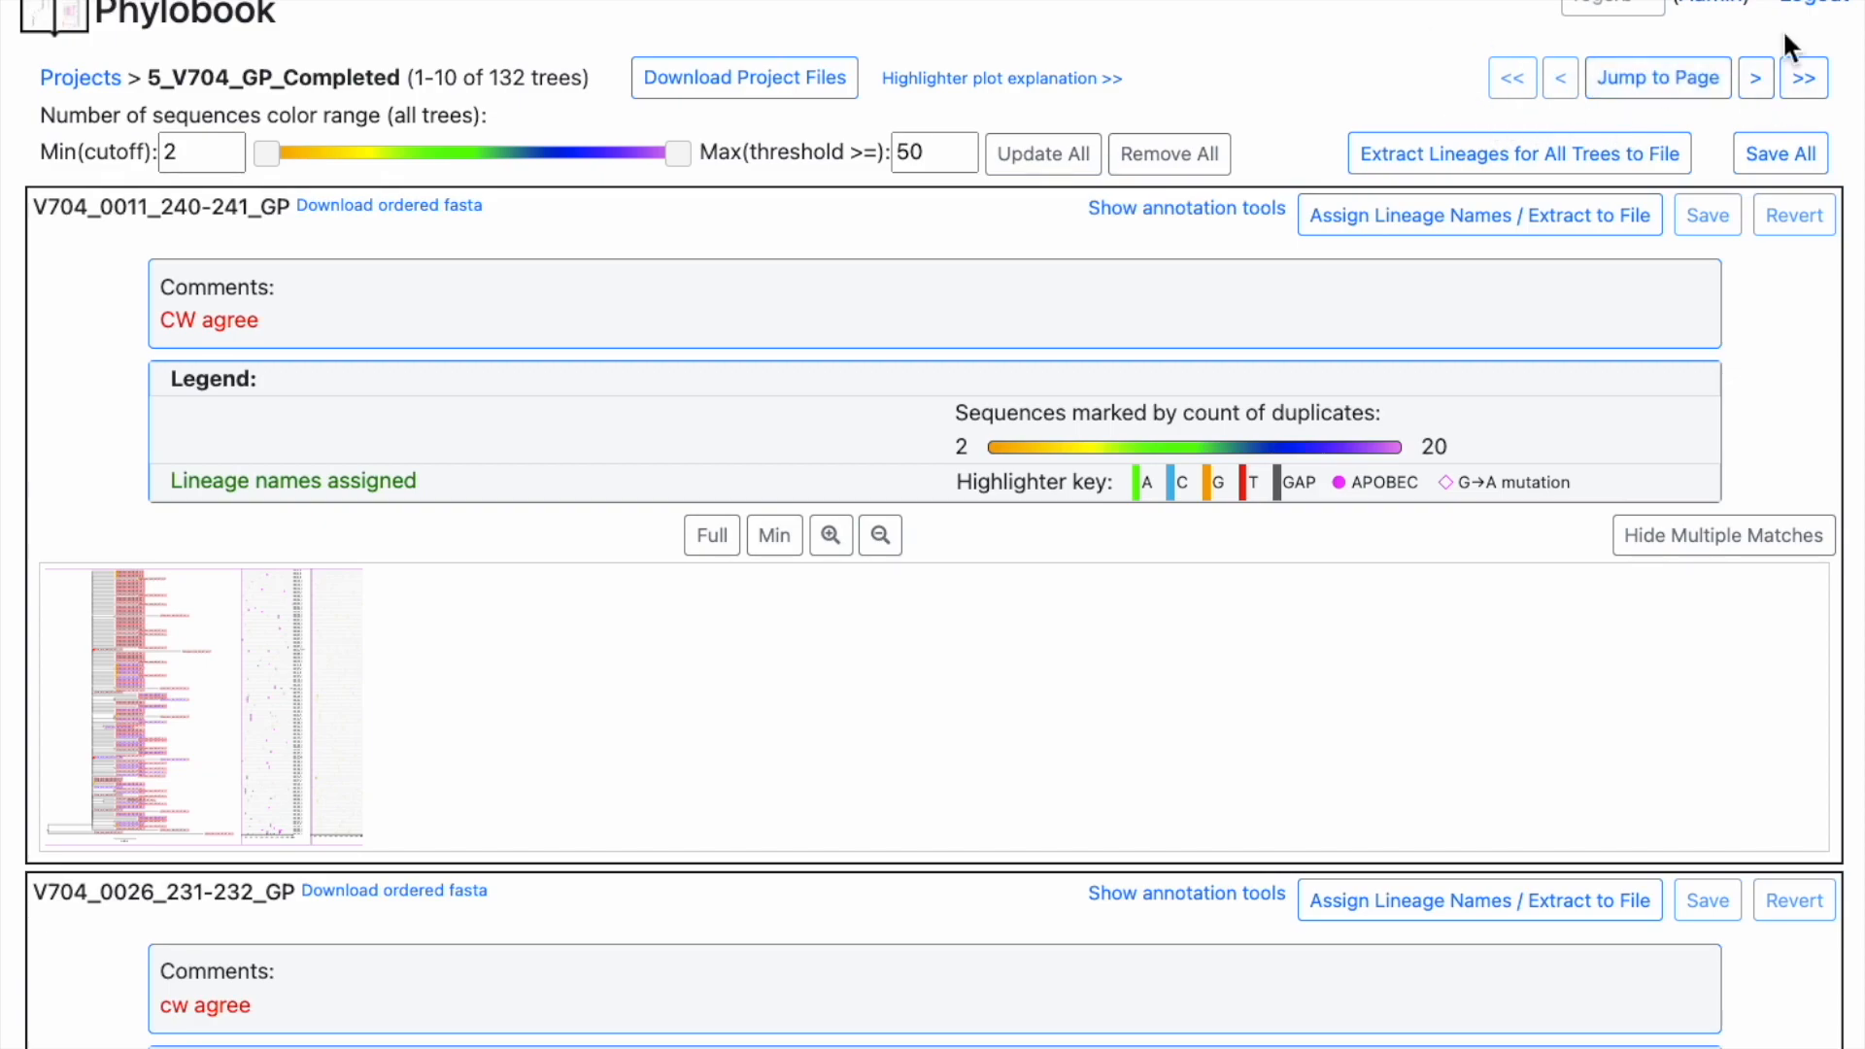
scroll(1797, 40, "down", 1)
scroll(1773, 73, "up", 1)
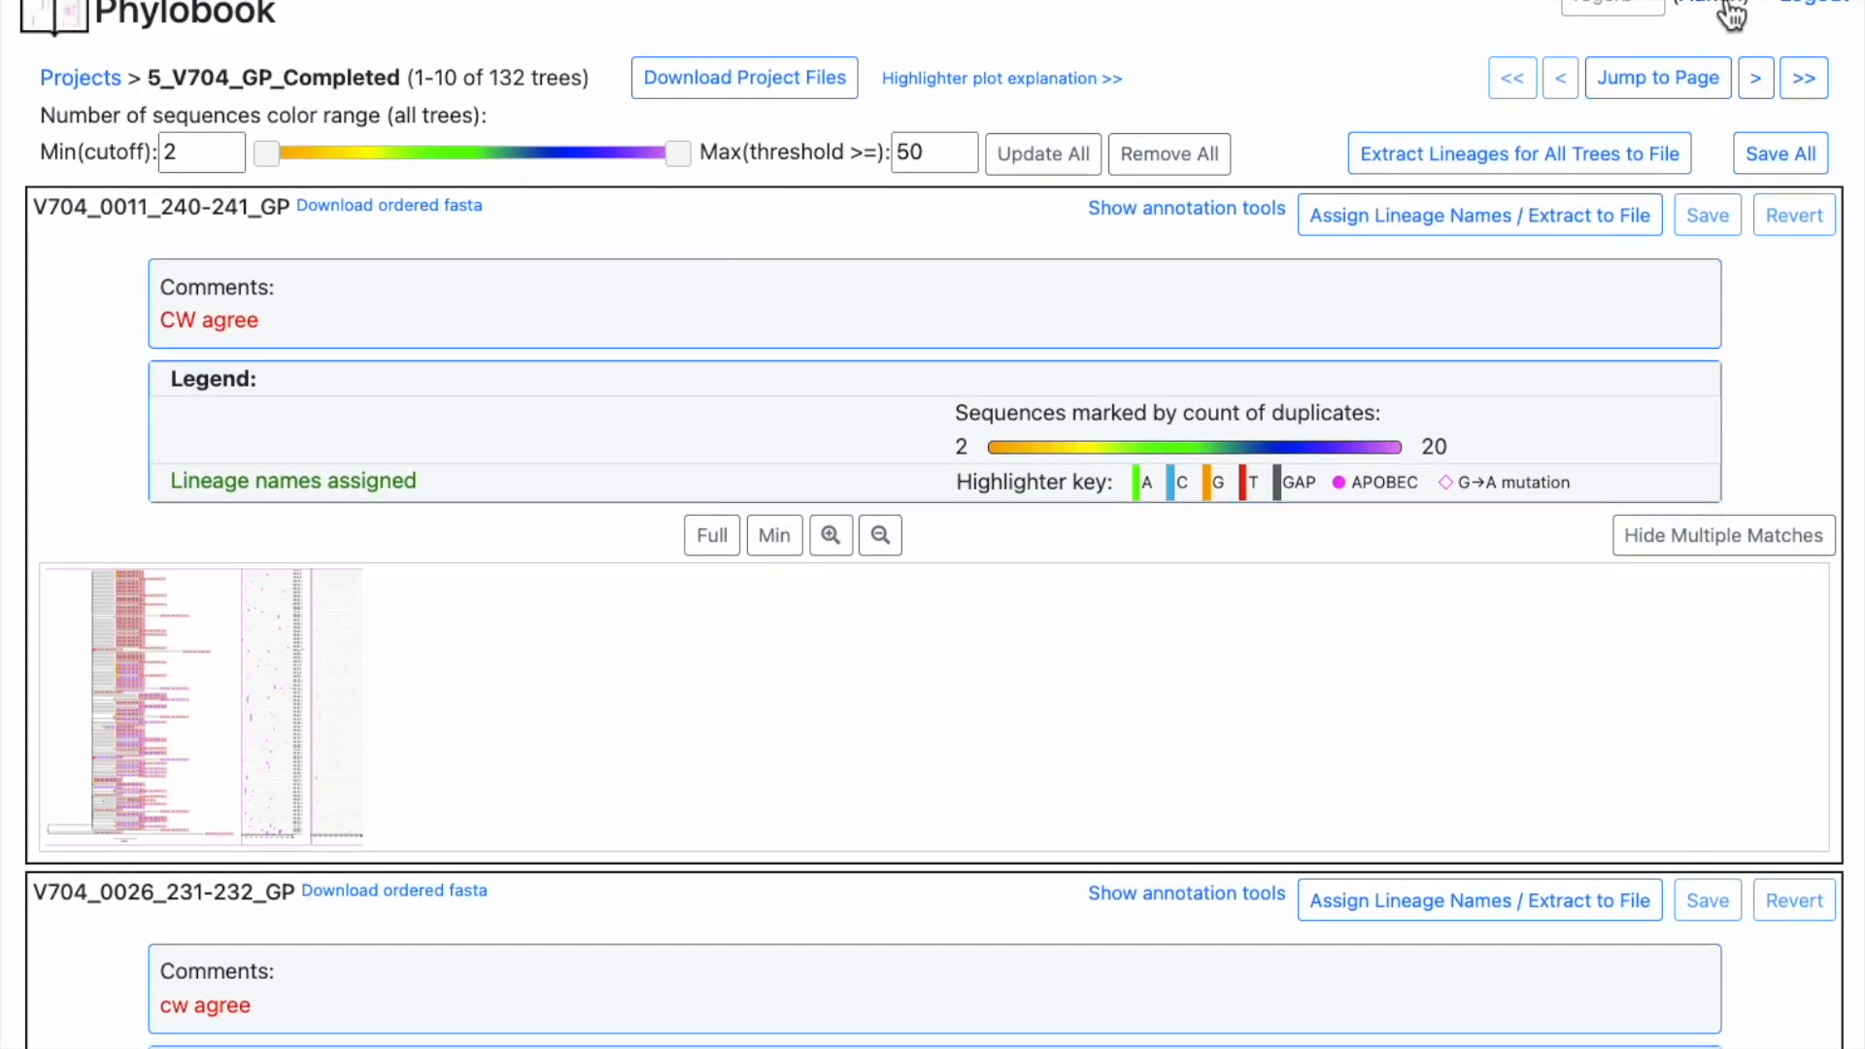